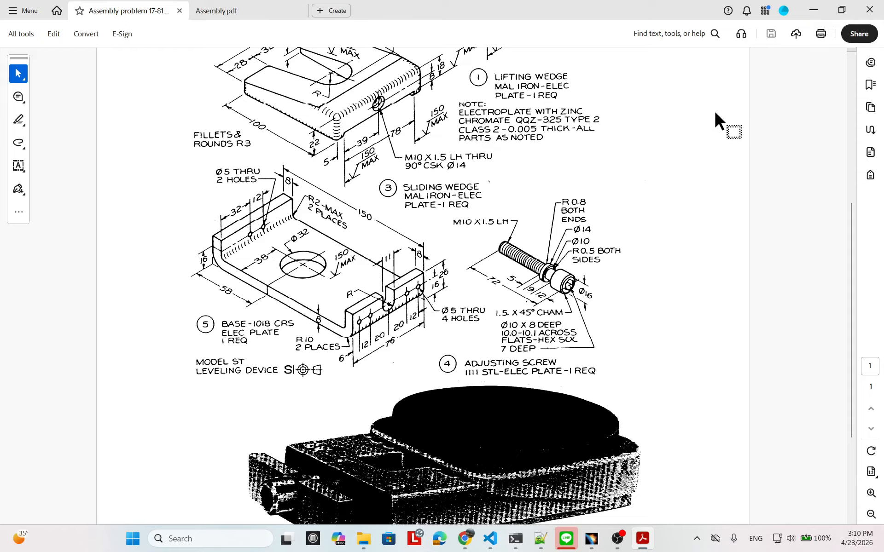
# Step: Switch from the PDF drawing to CATIA V5, attach the compass to the wedge's flat top face and lift the wedge above the assembly
pyautogui.click(817, 6)
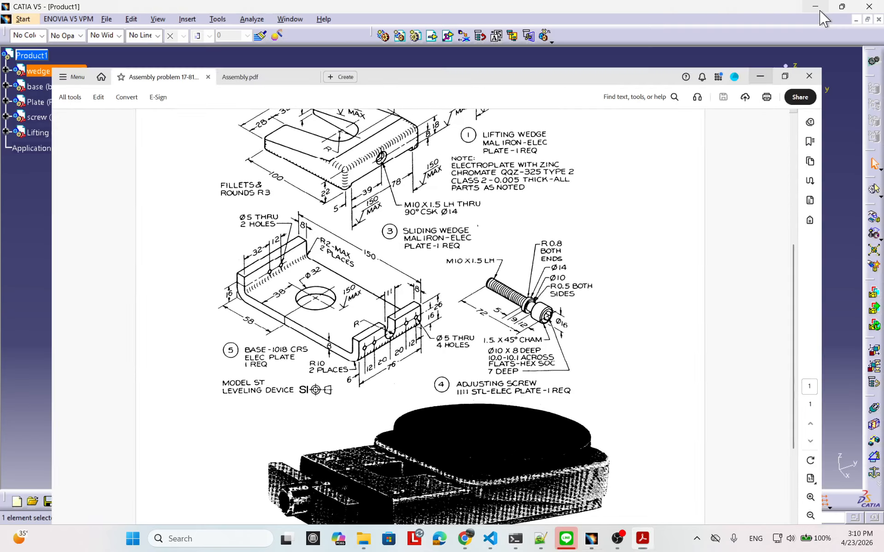
pyautogui.click(217, 122)
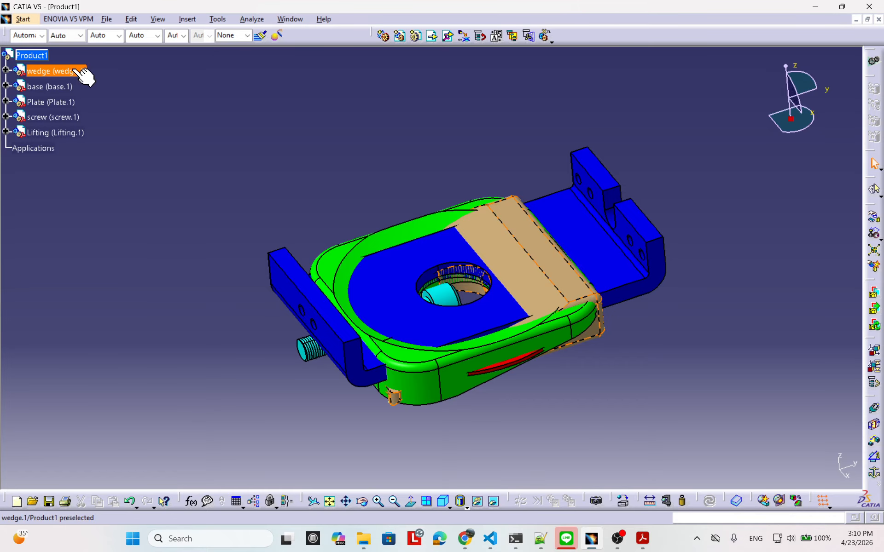
pyautogui.moveTo(442, 392); pyautogui.dragTo(612, 320, button='middle')
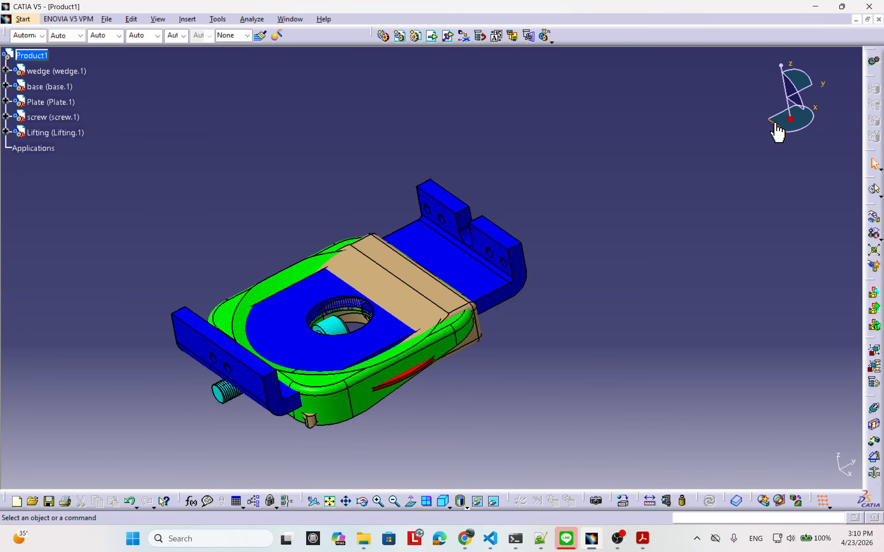
pyautogui.moveTo(496, 257); pyautogui.dragTo(553, 195, button='middle')
pyautogui.moveTo(789, 119); pyautogui.dragTo(459, 102)
pyautogui.moveTo(595, 180); pyautogui.dragTo(569, 331, button='middle')
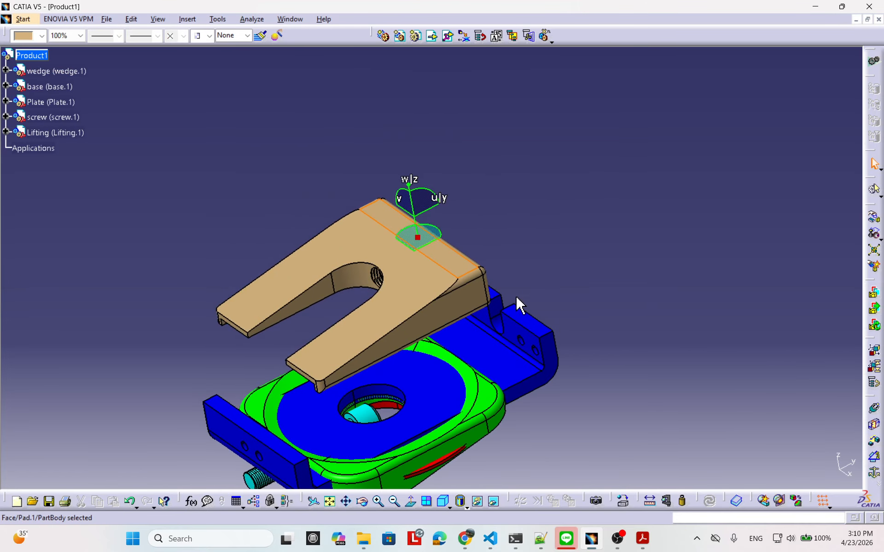
pyautogui.moveTo(428, 212)
pyautogui.mouseDown()
pyautogui.moveTo(539, 142)
pyautogui.moveTo(405, 198)
pyautogui.moveTo(411, 216)
pyautogui.mouseUp()
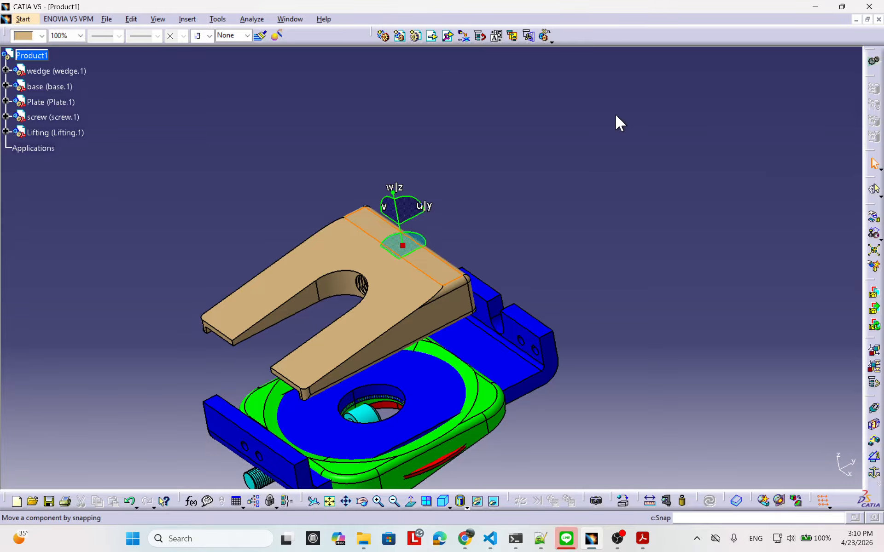
# Step: Float the Move toolbar inside the workspace and use the compass to move the wedge farther up and away from the base
pyautogui.moveTo(544, 302); pyautogui.dragTo(544, 225)
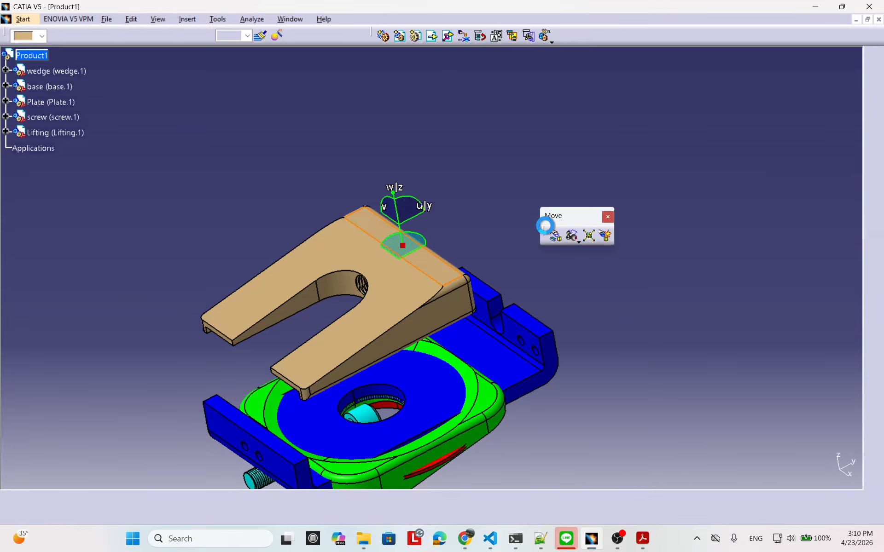
pyautogui.moveTo(665, 94); pyautogui.dragTo(632, 86)
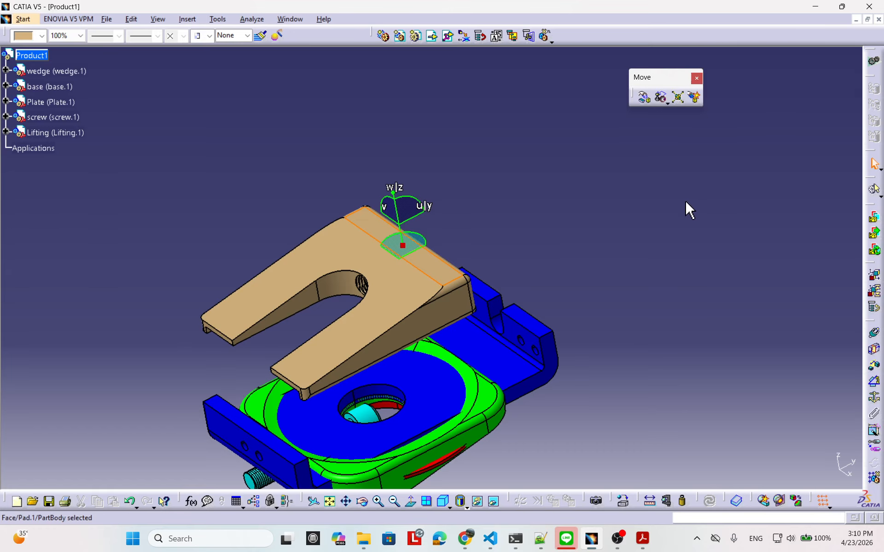
pyautogui.scroll(-3, 602, 279)
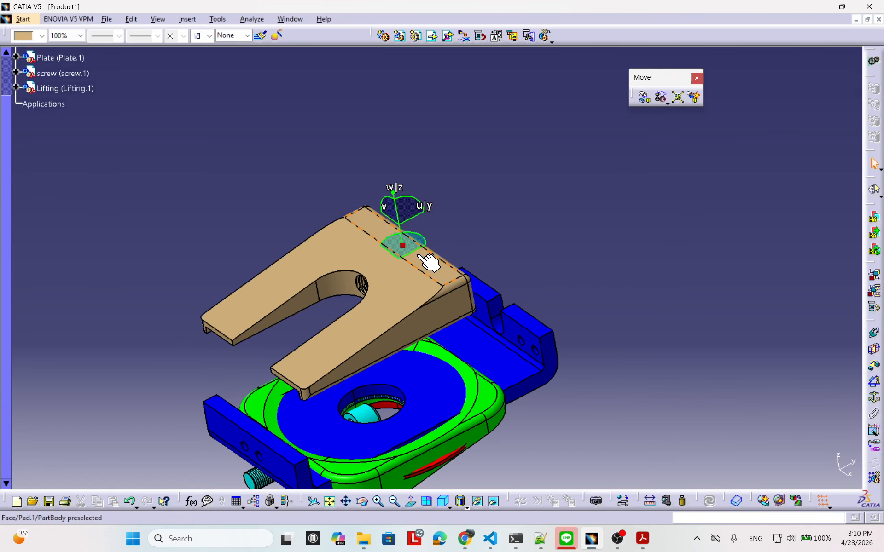
pyautogui.moveTo(416, 262); pyautogui.dragTo(514, 211)
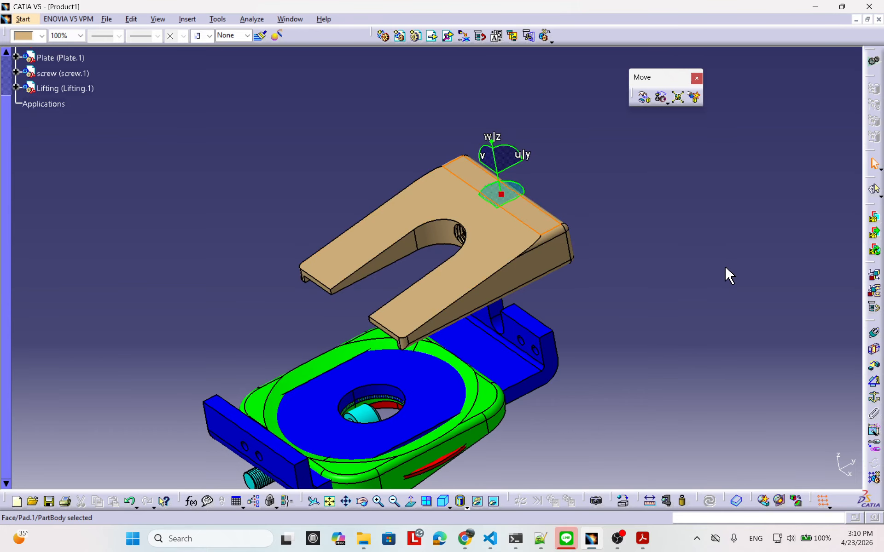
# Step: Select the blue base and move it with the compass out of the assembly, clear of the green lifting part
pyautogui.click(507, 372)
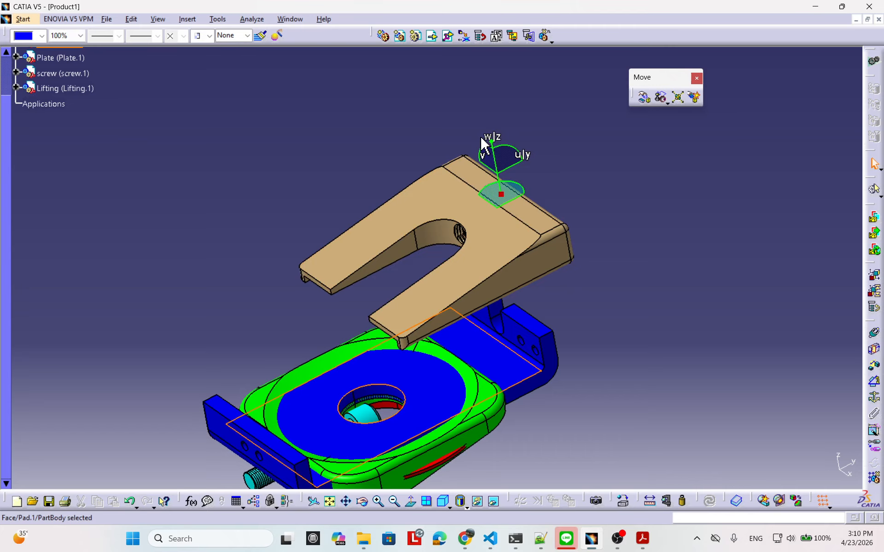
pyautogui.click(519, 378)
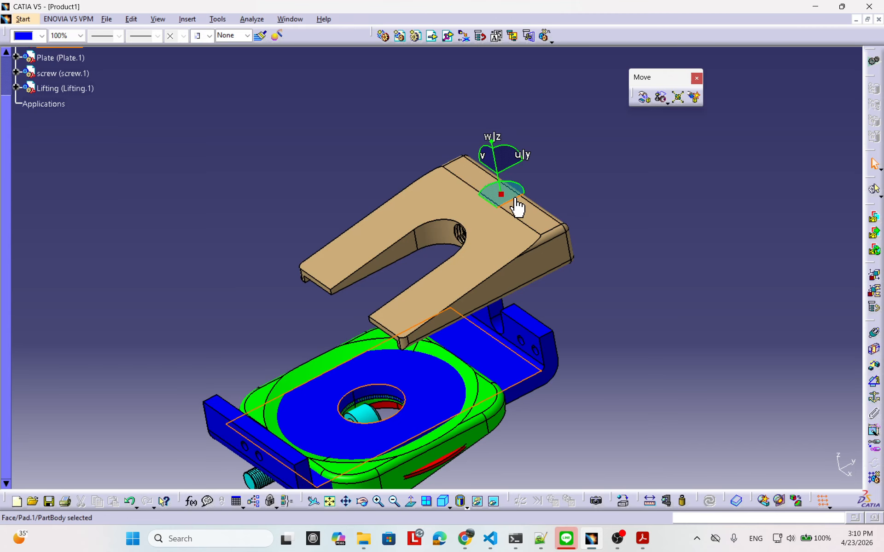
pyautogui.moveTo(515, 200); pyautogui.dragTo(732, 74)
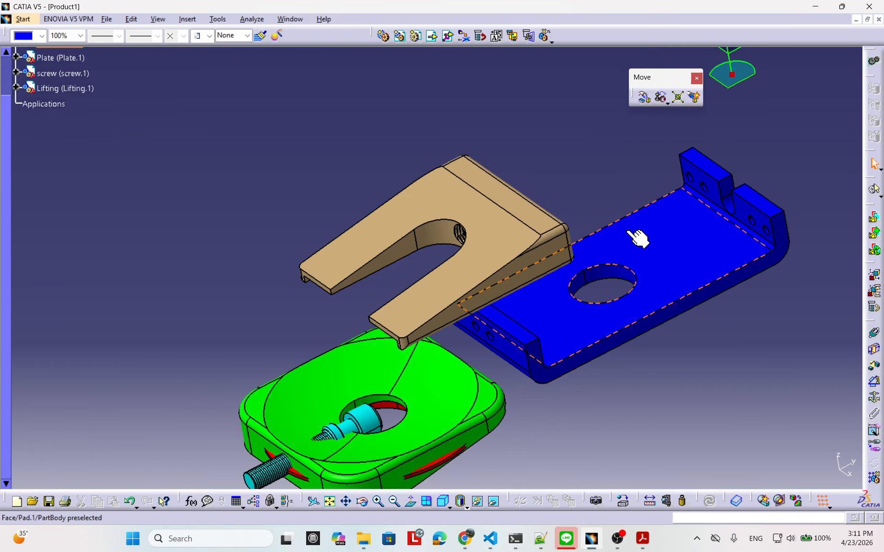
# Step: Move the green lifting part and the red plate apart with the compass so that all five components lie separately
pyautogui.click(489, 399)
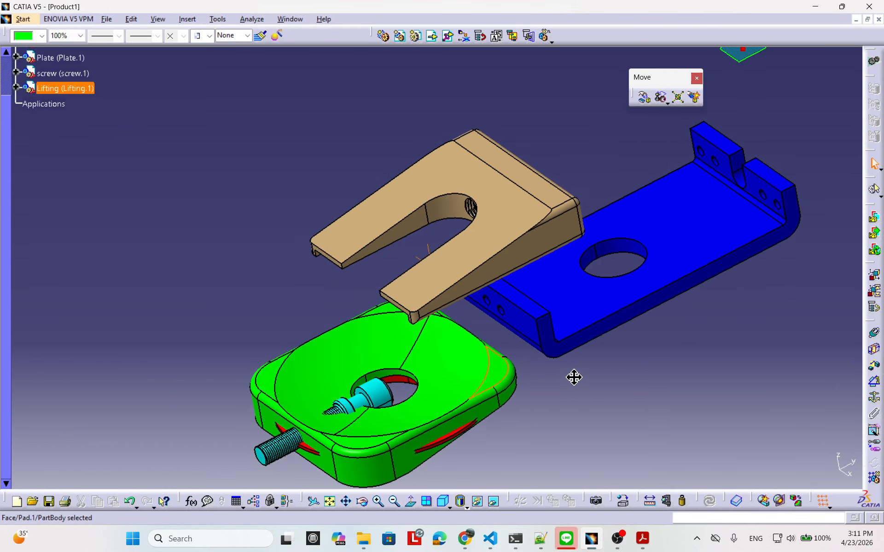
pyautogui.moveTo(627, 272); pyautogui.dragTo(582, 249, button='middle')
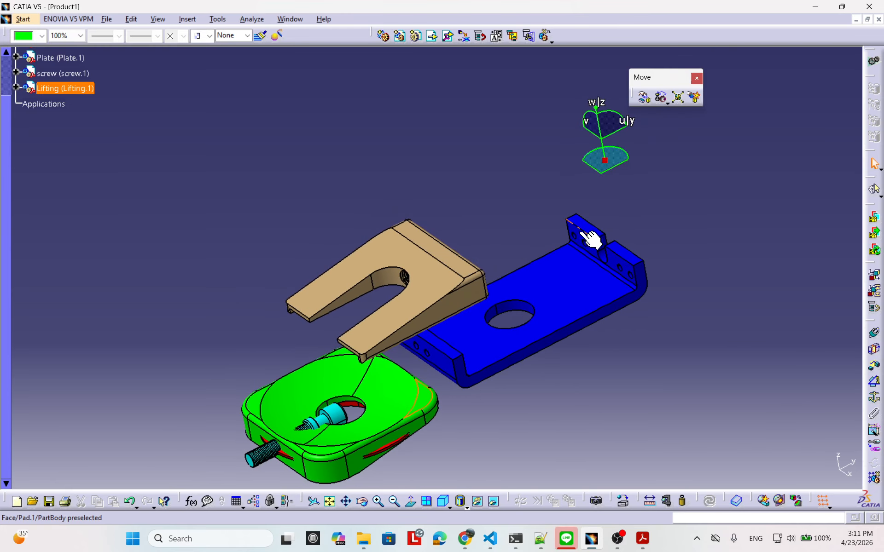
pyautogui.moveTo(596, 171); pyautogui.dragTo(453, 108)
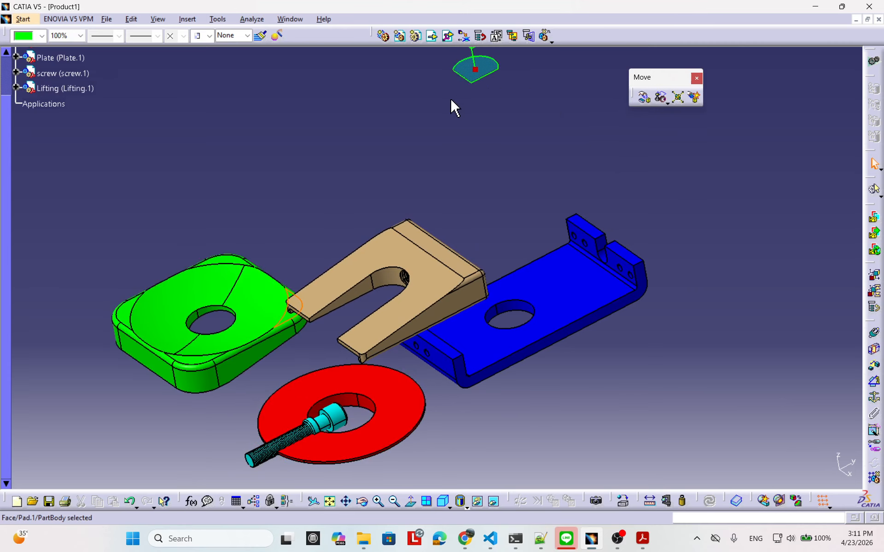
pyautogui.moveTo(491, 73); pyautogui.dragTo(474, 177)
pyautogui.click(414, 395)
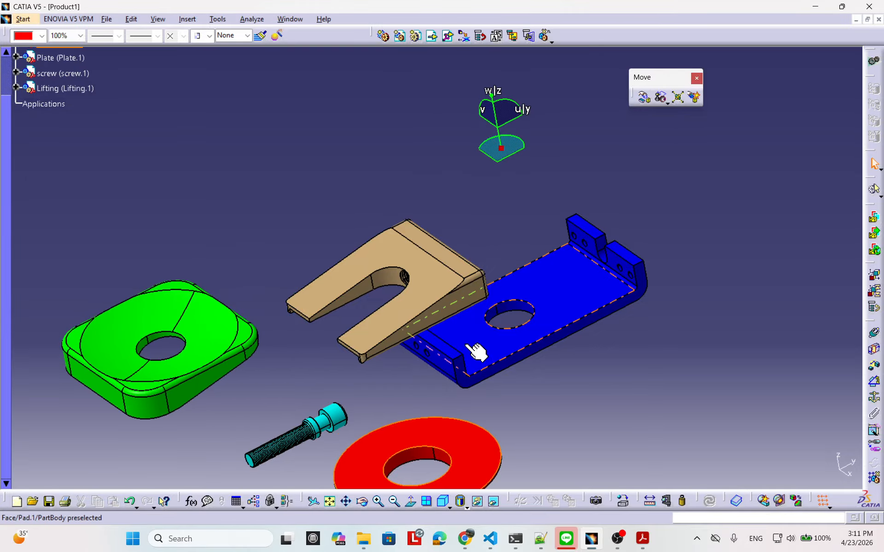
pyautogui.moveTo(473, 352); pyautogui.dragTo(503, 253, button='middle')
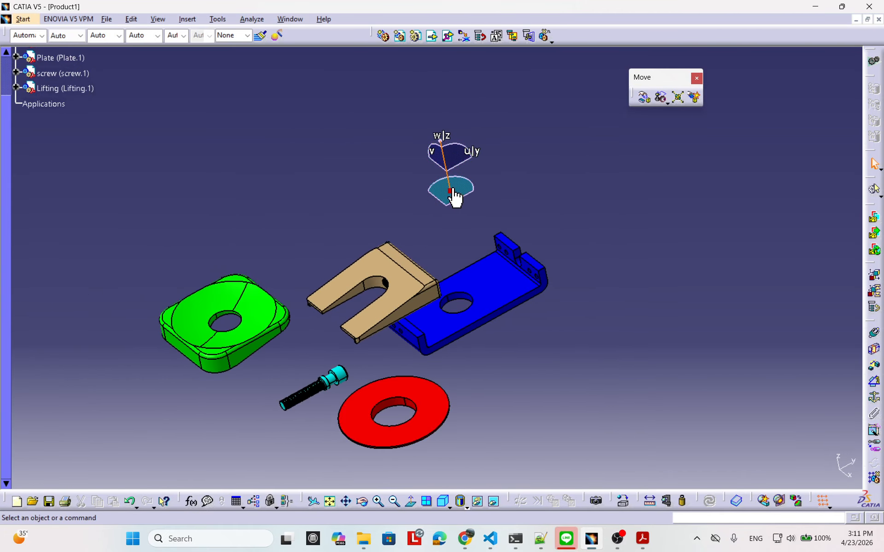
# Step: Detach the compass from the parts and reset it to the default x, y, z orientation
pyautogui.moveTo(449, 190); pyautogui.dragTo(623, 318)
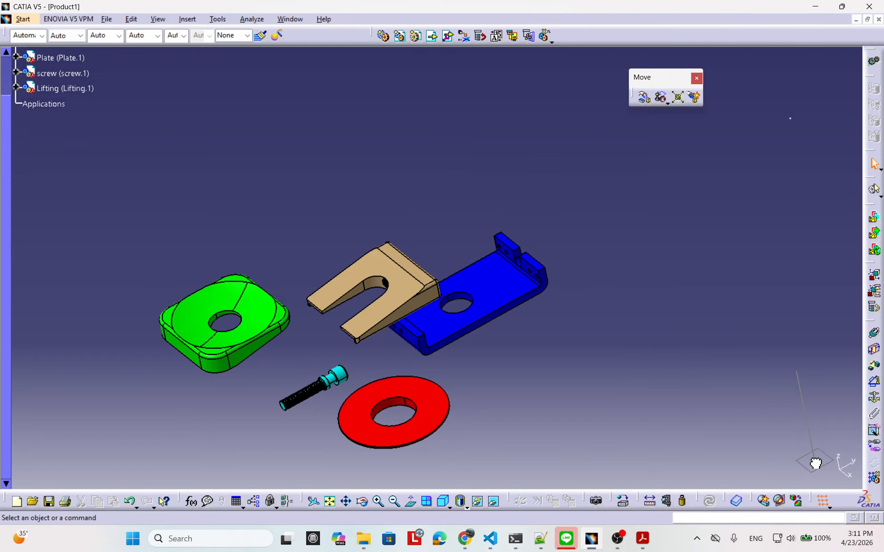
pyautogui.moveTo(815, 463); pyautogui.dragTo(456, 171)
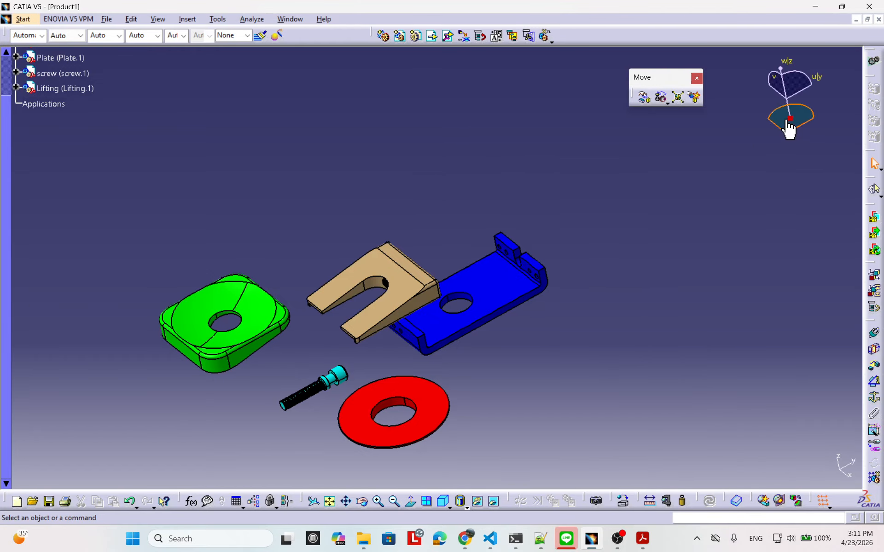
pyautogui.moveTo(789, 110); pyautogui.dragTo(615, 88)
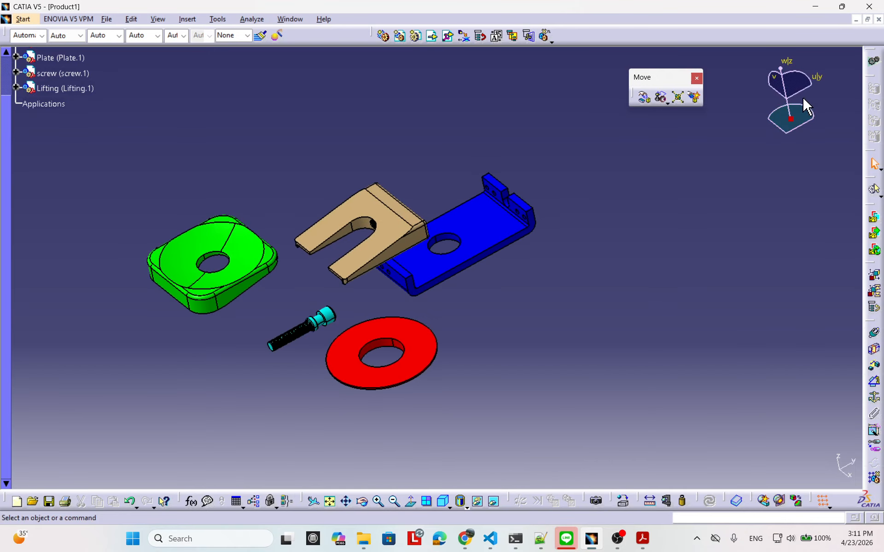
pyautogui.moveTo(791, 119); pyautogui.dragTo(792, 121)
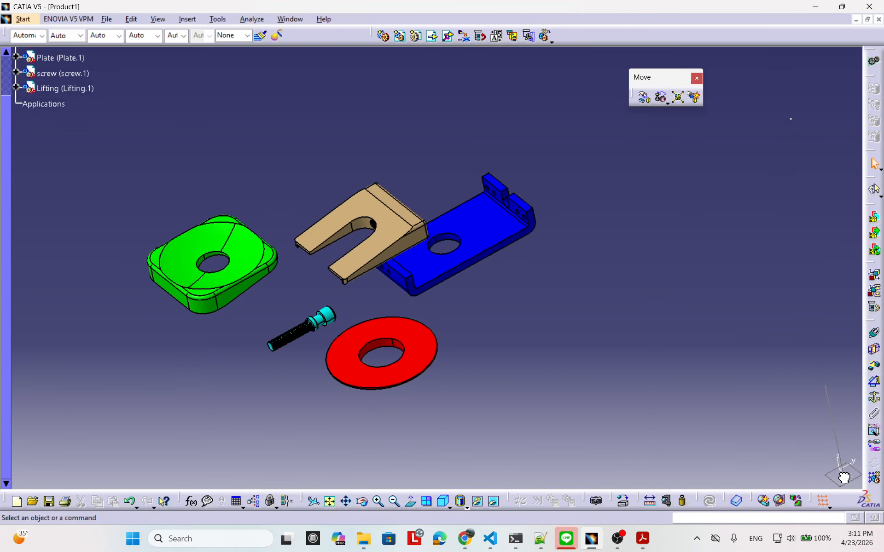
pyautogui.moveTo(844, 477); pyautogui.dragTo(859, 474)
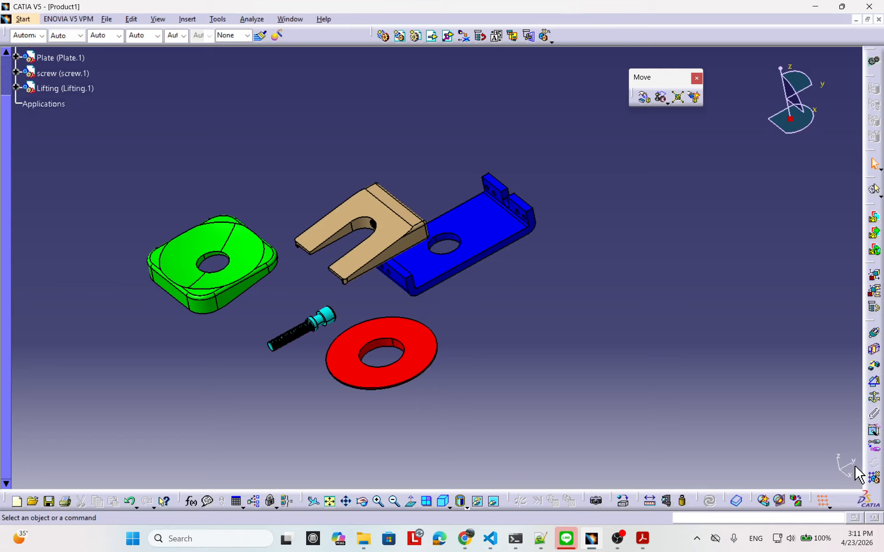
# Step: Start Manipulation and move the base along the X axis, away from the wedge
pyautogui.click(645, 98)
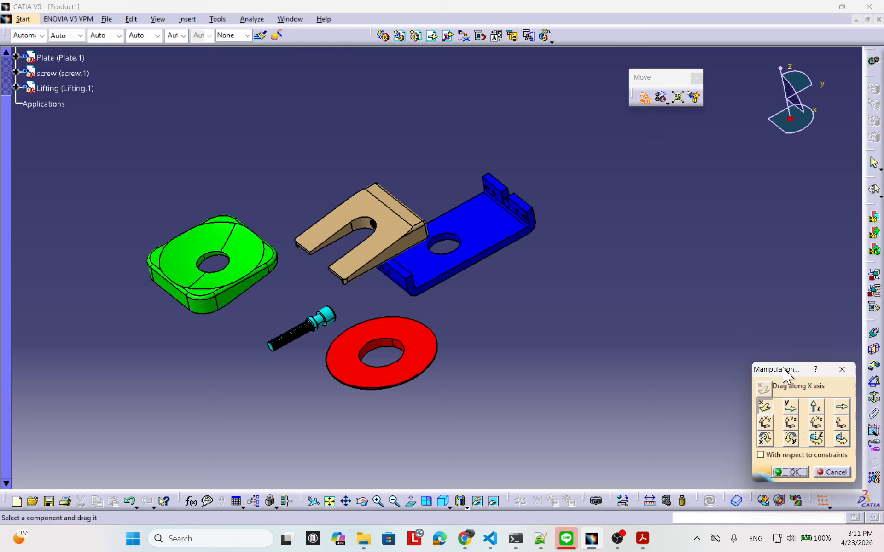
pyautogui.moveTo(788, 374); pyautogui.dragTo(660, 198)
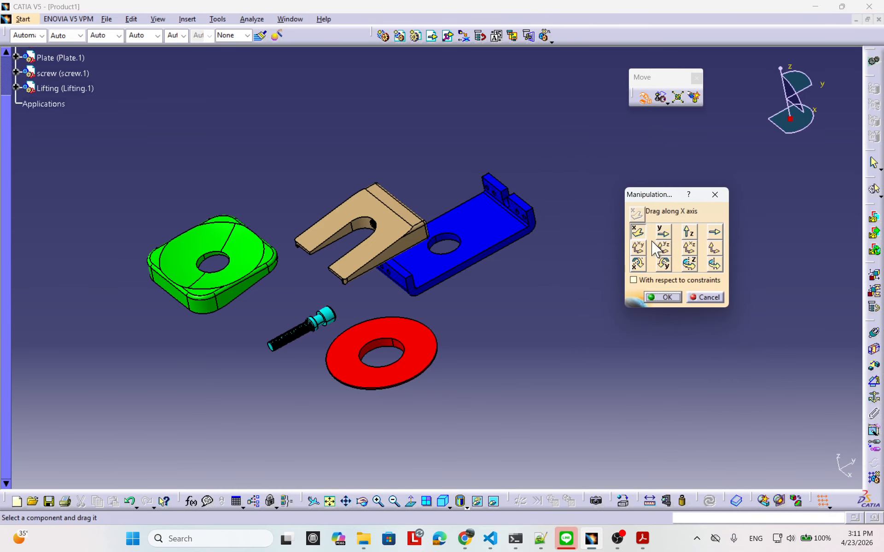
pyautogui.moveTo(477, 238); pyautogui.dragTo(529, 311)
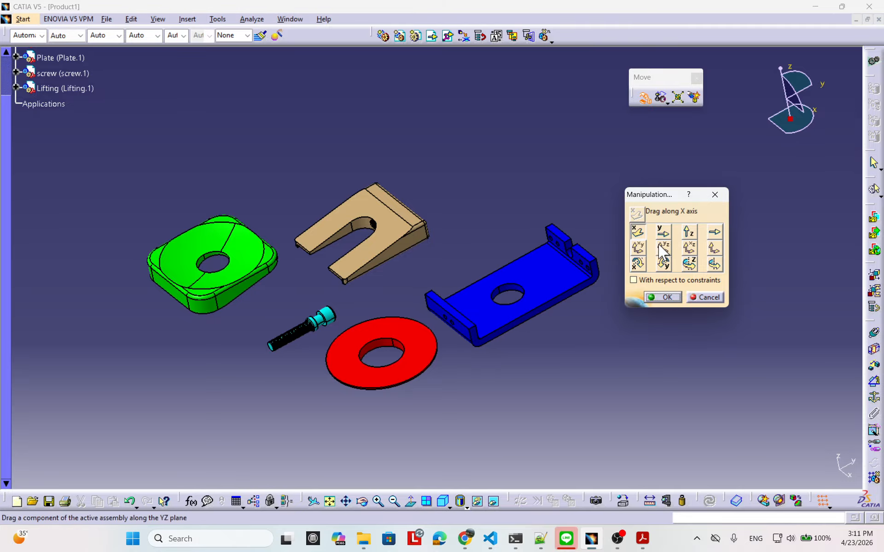
# Step: Move the wedge along the Y axis, and move the green lifting part upward along the Z axis
pyautogui.click(663, 231)
pyautogui.moveTo(392, 218); pyautogui.dragTo(603, 210)
pyautogui.click(689, 231)
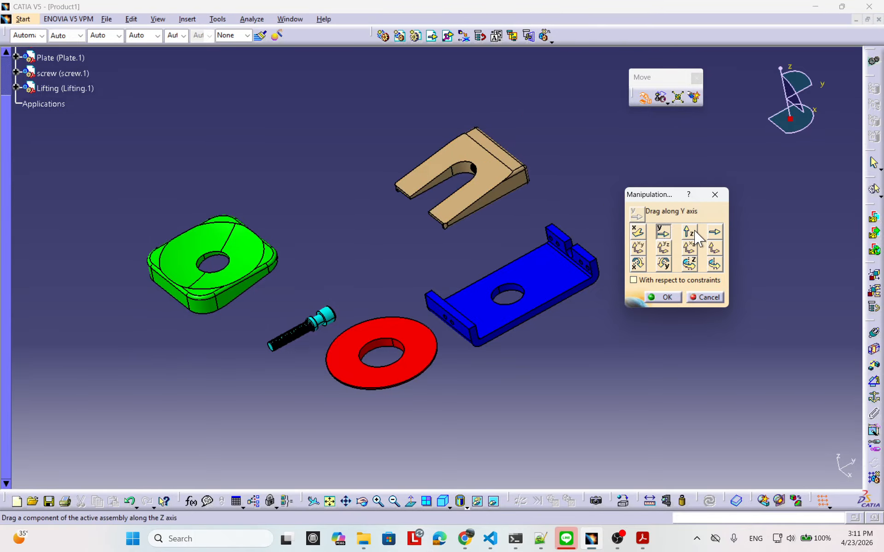
pyautogui.moveTo(233, 270); pyautogui.dragTo(273, 166)
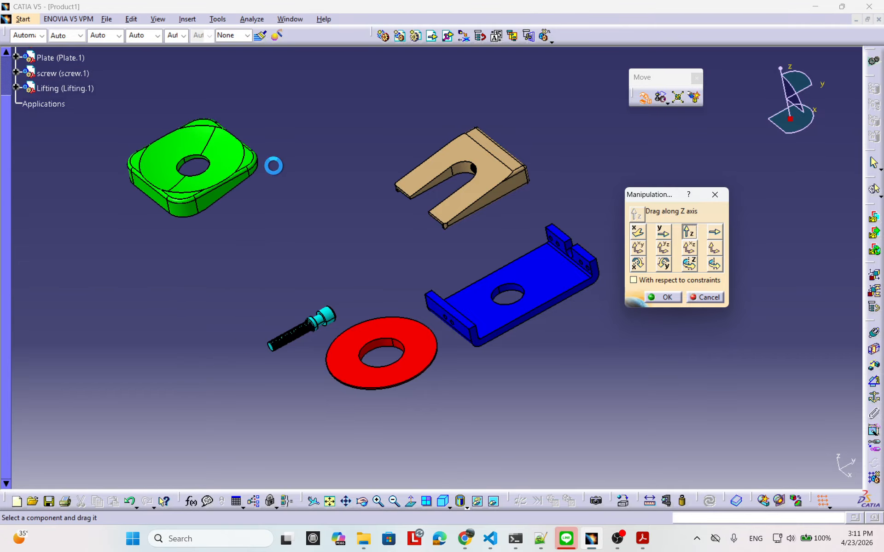
# Step: Define the base's long edge as a custom manipulation axis and move the base along it
pyautogui.click(713, 234)
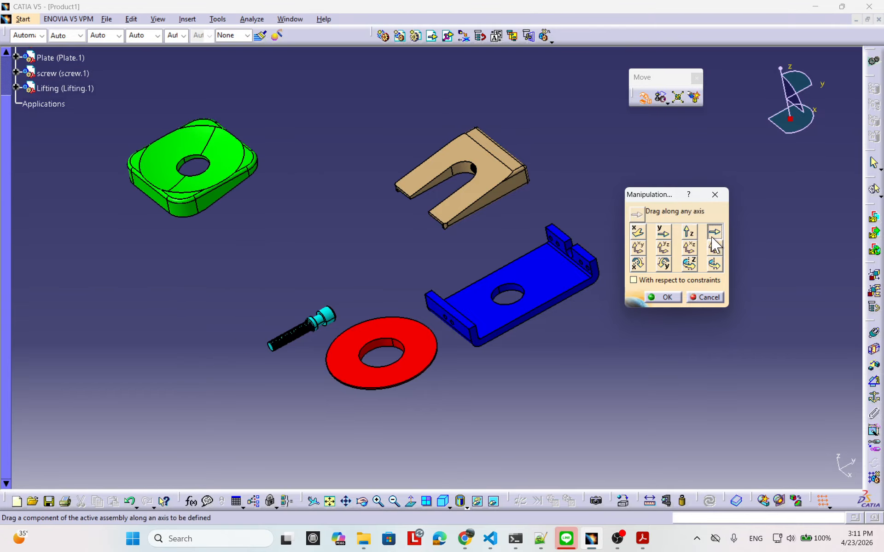
pyautogui.click(552, 306)
pyautogui.moveTo(572, 285); pyautogui.dragTo(702, 361)
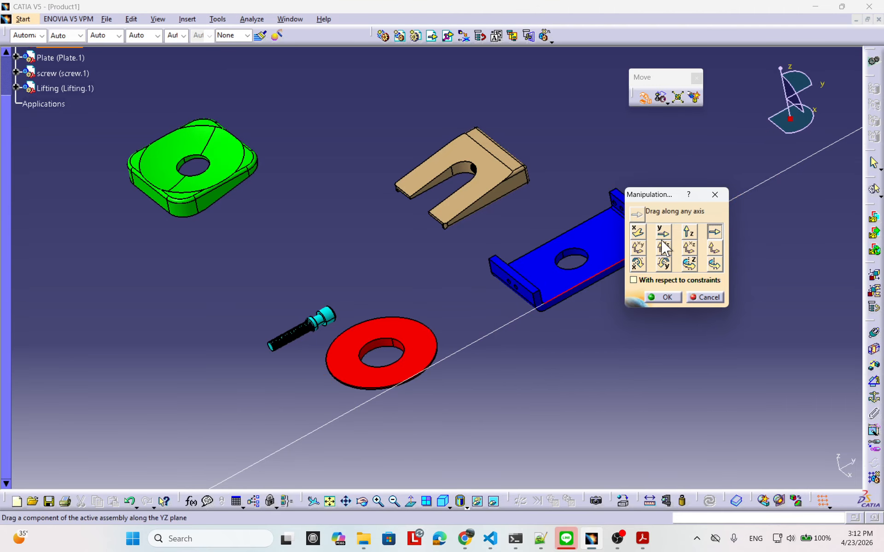
# Step: Set the manipulation to Drag along XY plane and move the wedge closer to the red plate
pyautogui.click(639, 250)
pyautogui.moveTo(574, 282); pyautogui.dragTo(530, 283, button='middle')
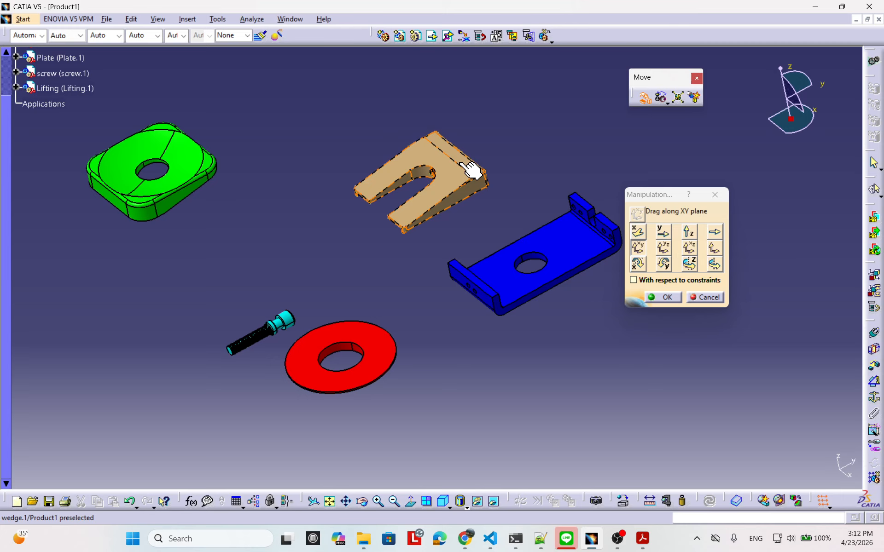
pyautogui.moveTo(467, 167); pyautogui.dragTo(414, 215)
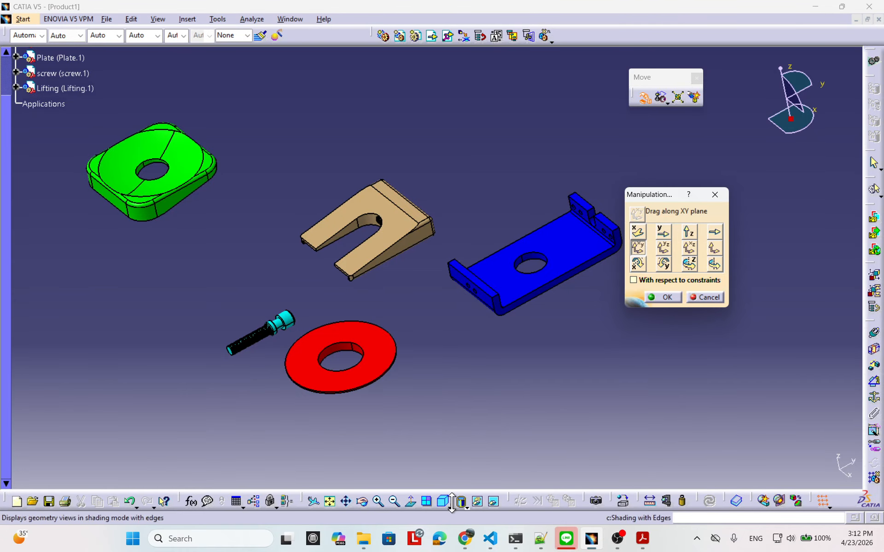
# Step: Apply the standard top view and move the wedge within the XY plane
pyautogui.click(444, 502)
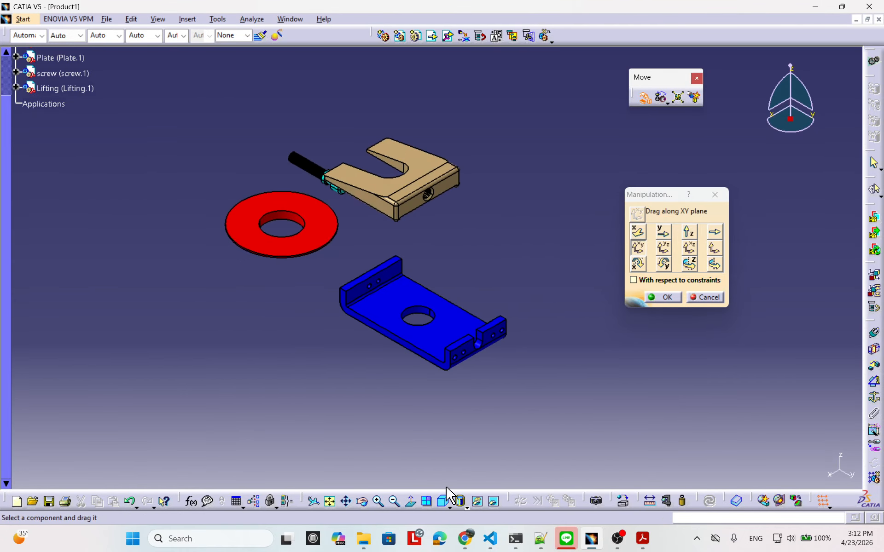
pyautogui.click(447, 506)
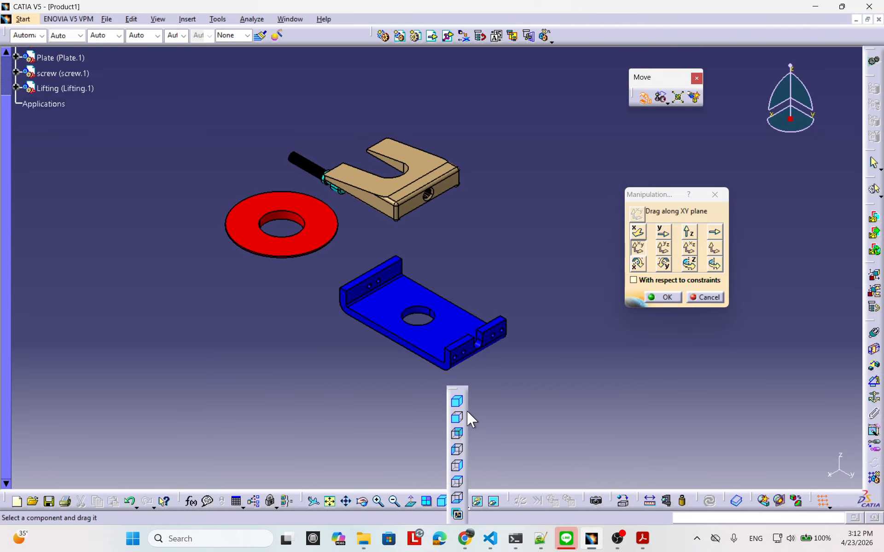
pyautogui.click(457, 482)
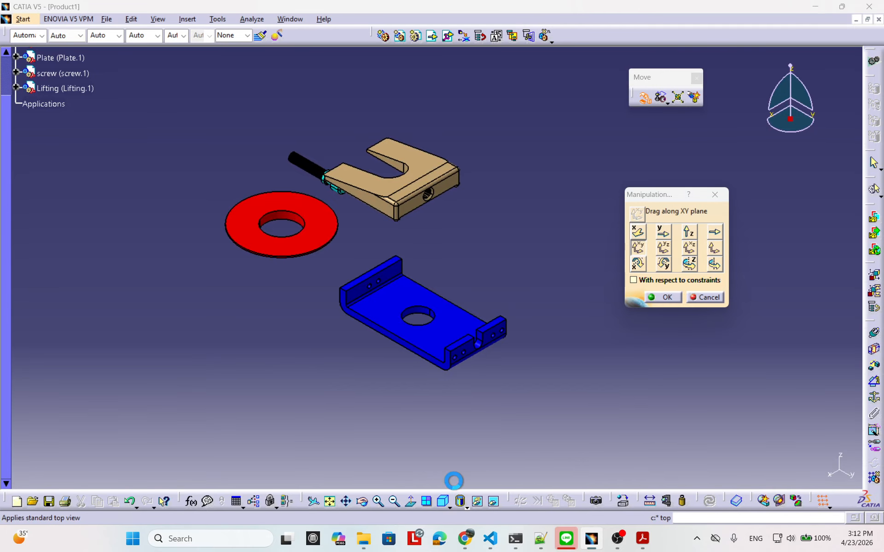
pyautogui.moveTo(393, 288); pyautogui.dragTo(430, 272)
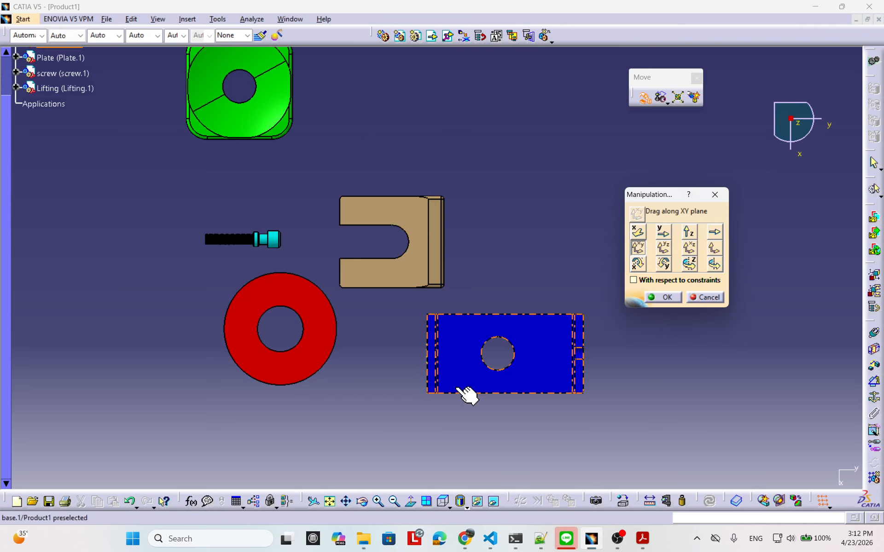
# Step: Apply the standard front view and try moving the wedge sideways and vertically with Drag along XY plane
pyautogui.click(449, 502)
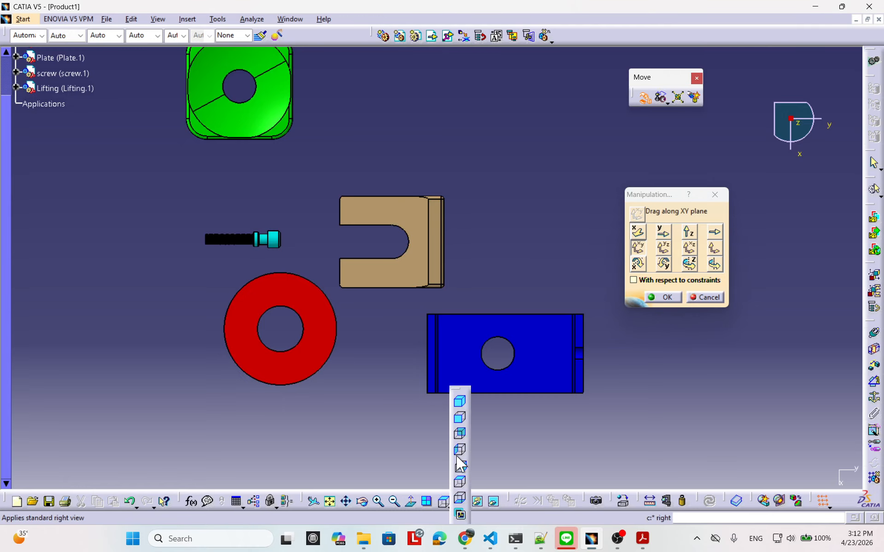
pyautogui.click(462, 418)
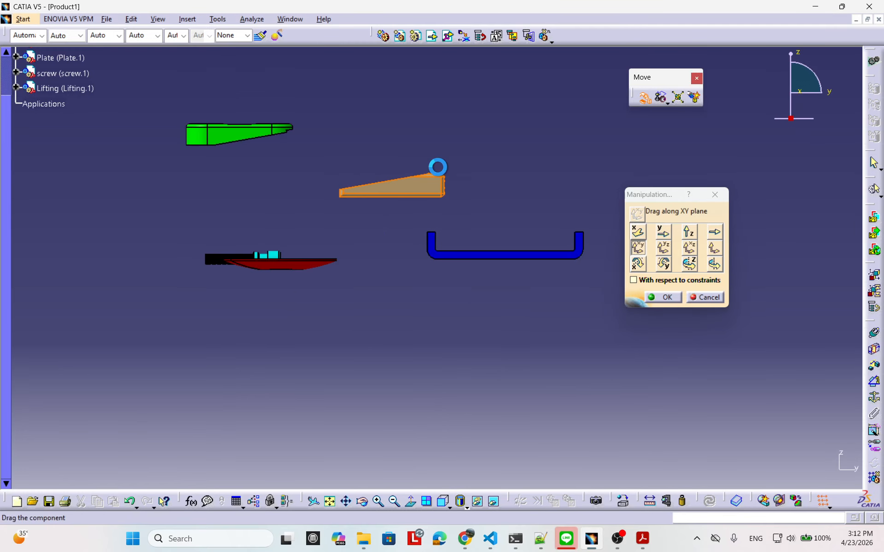
pyautogui.moveTo(379, 184); pyautogui.dragTo(466, 193)
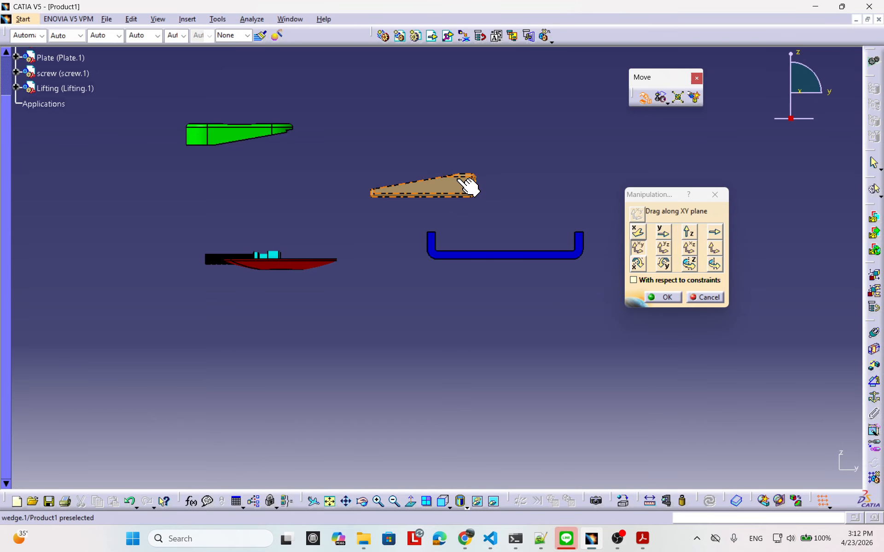
pyautogui.moveTo(461, 191); pyautogui.dragTo(463, 240)
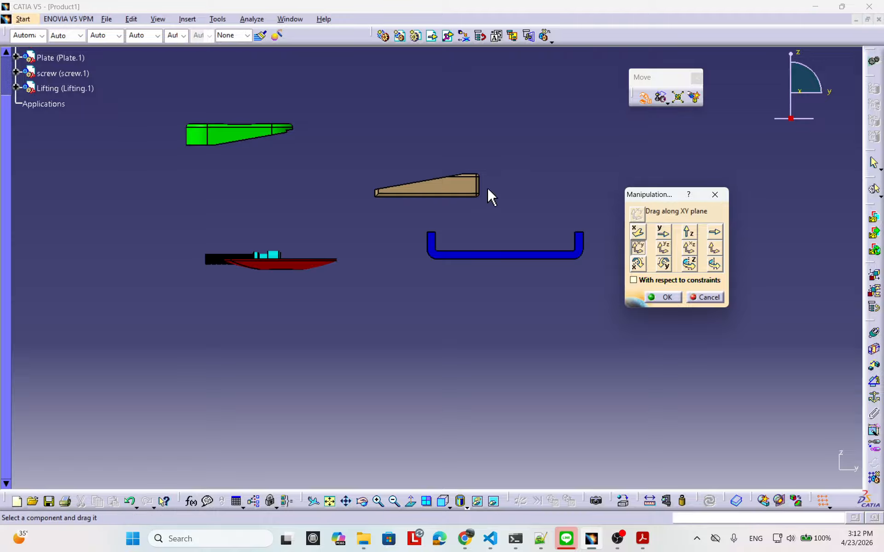
pyautogui.moveTo(467, 187); pyautogui.dragTo(500, 221)
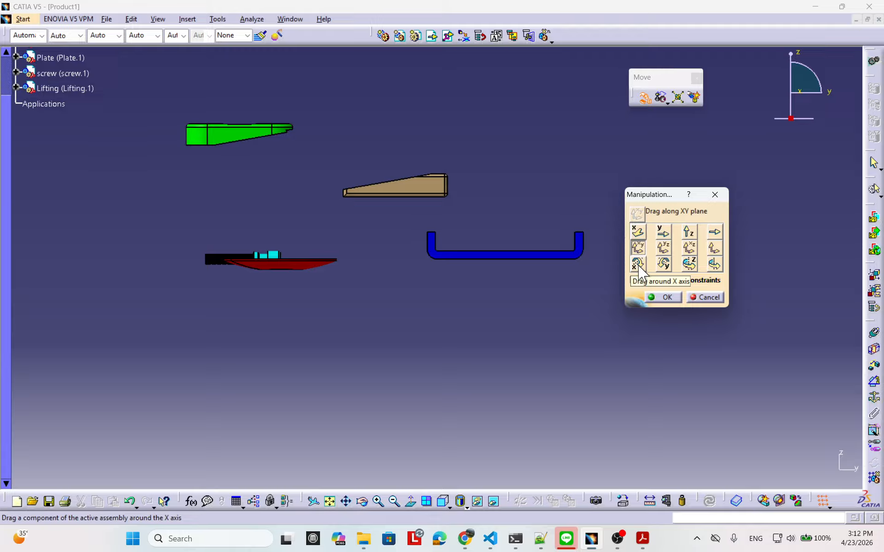
# Step: Set the manipulation to Drag around X axis and rotate the base slightly in a tilted 3D view
pyautogui.moveTo(408, 229); pyautogui.dragTo(588, 221, button='middle')
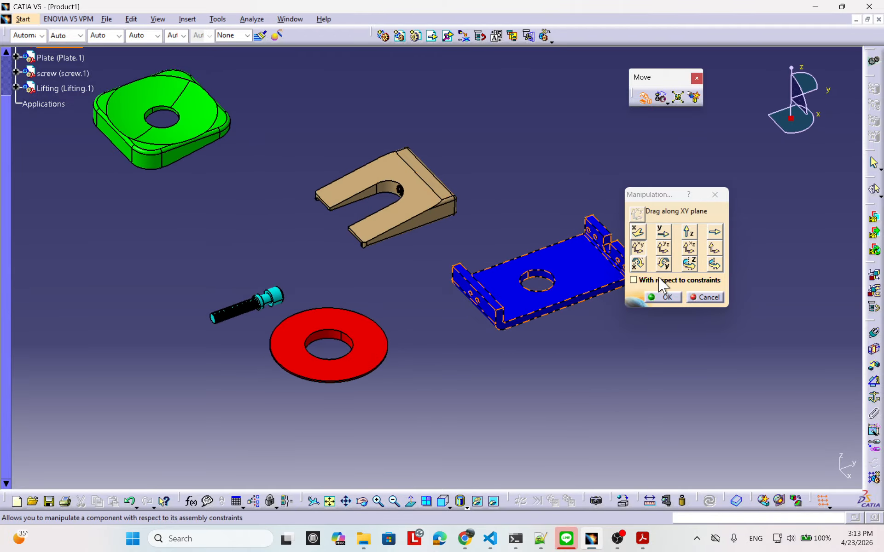
pyautogui.click(638, 264)
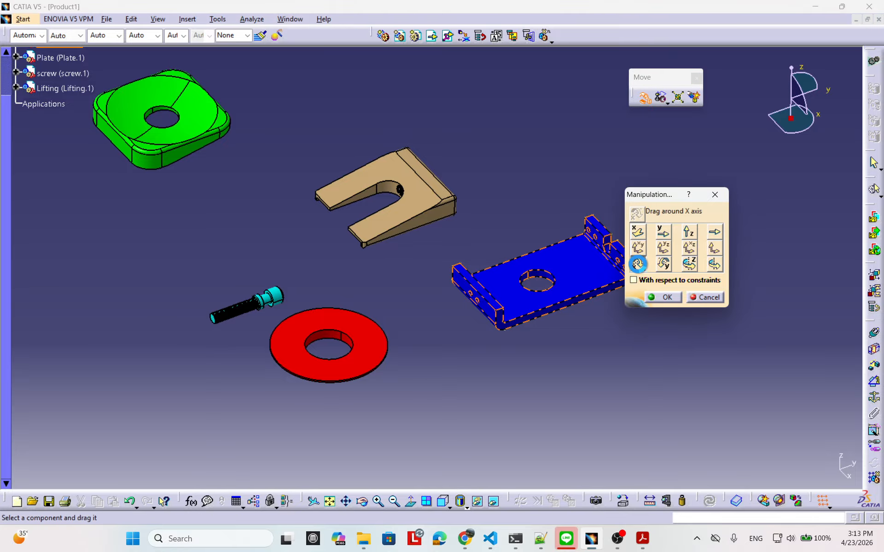
pyautogui.moveTo(582, 279)
pyautogui.mouseDown()
pyautogui.moveTo(535, 229)
pyautogui.moveTo(281, 231)
pyautogui.moveTo(513, 203)
pyautogui.moveTo(561, 217)
pyautogui.moveTo(592, 267)
pyautogui.mouseUp()
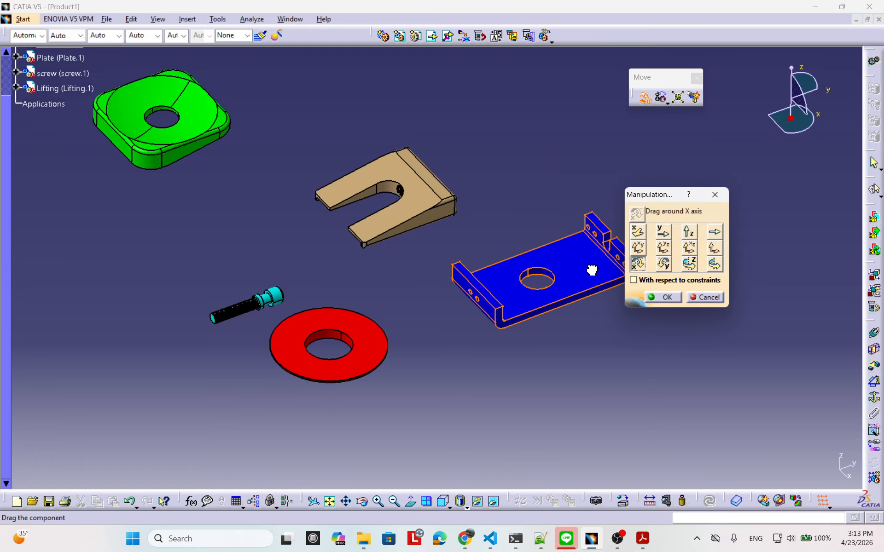
pyautogui.moveTo(244, 178); pyautogui.dragTo(316, 241, button='middle')
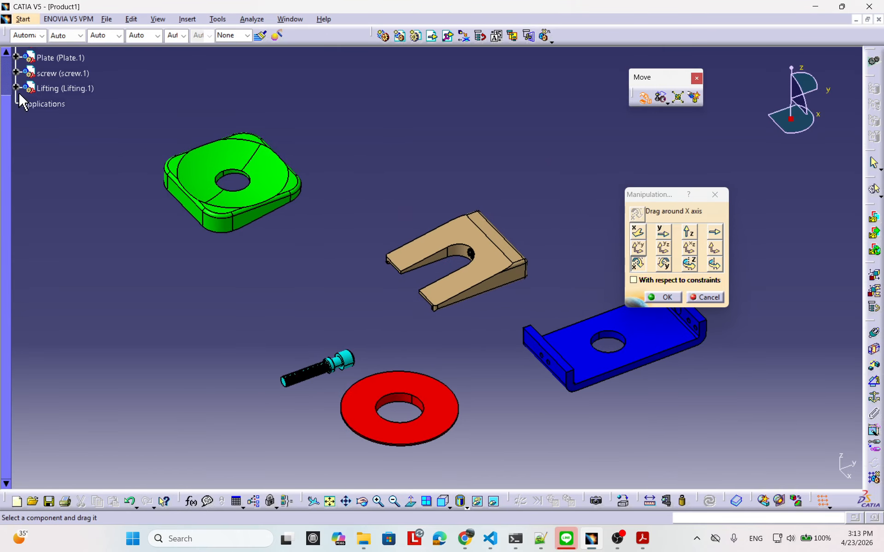
# Step: Bring the whole specification tree into view, centre it on Product1, and check the wedge and Lifting nodes
pyautogui.moveTo(10, 131); pyautogui.dragTo(11, 62)
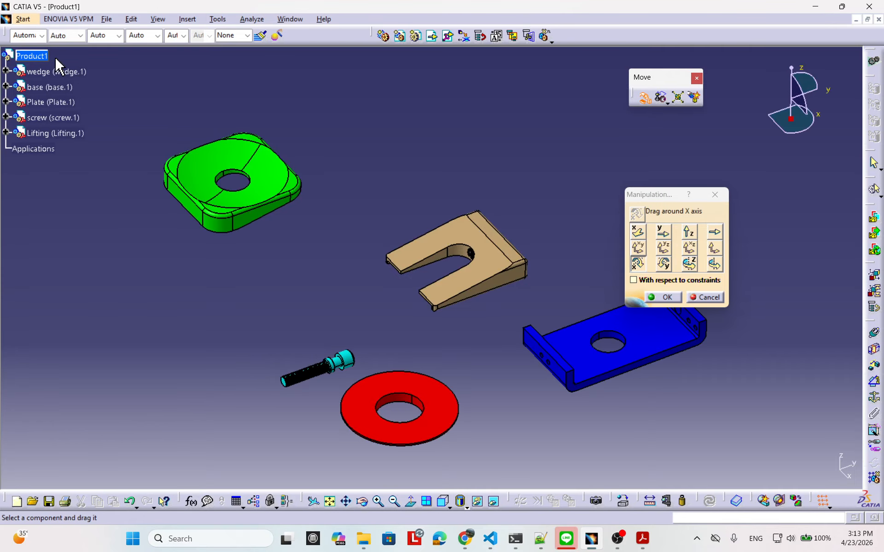
pyautogui.click(6, 71)
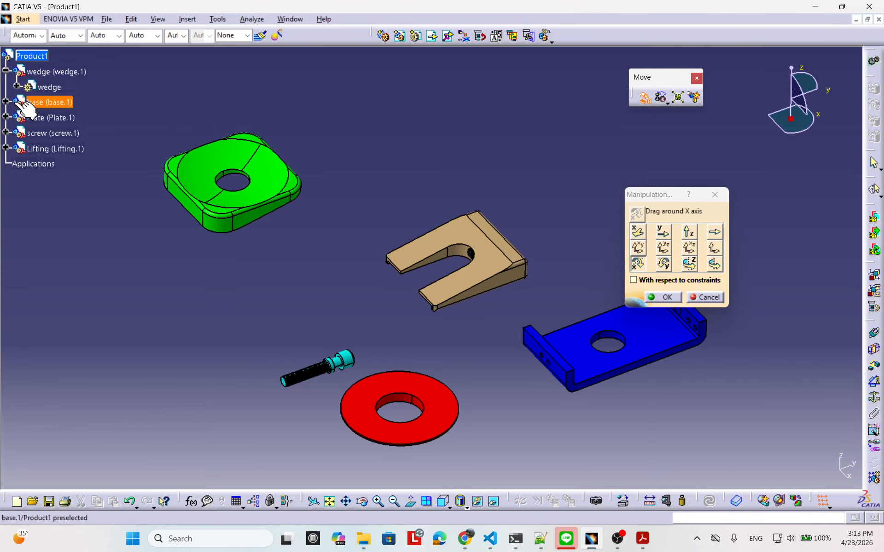
pyautogui.click(6, 71)
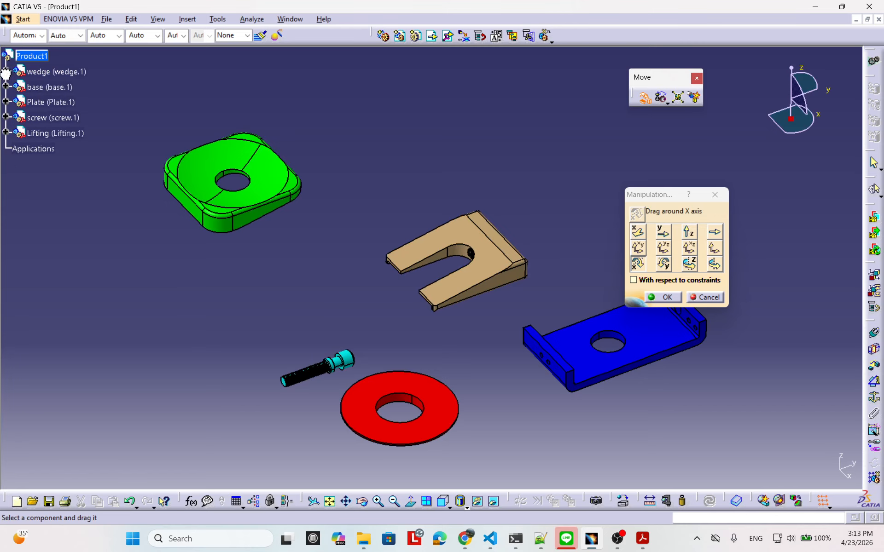
pyautogui.click(6, 133)
pyautogui.click(6, 133)
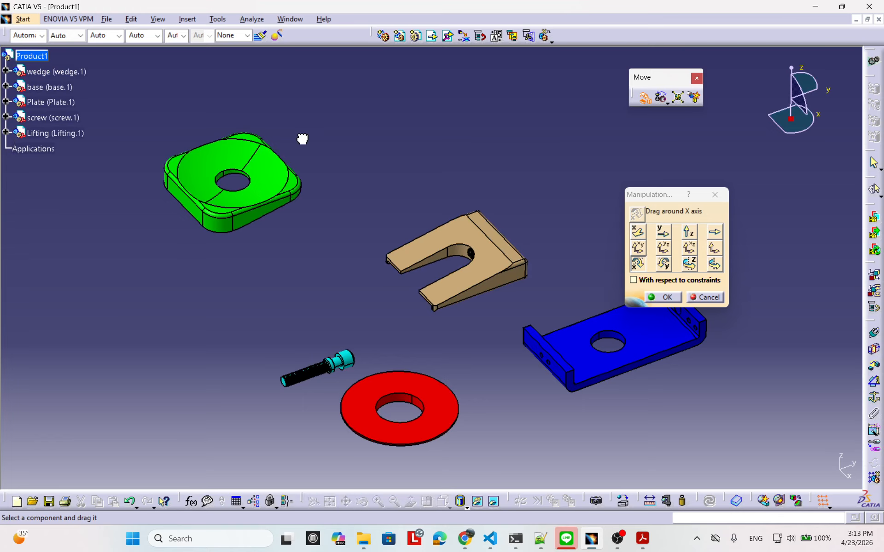
pyautogui.rightClick(40, 55)
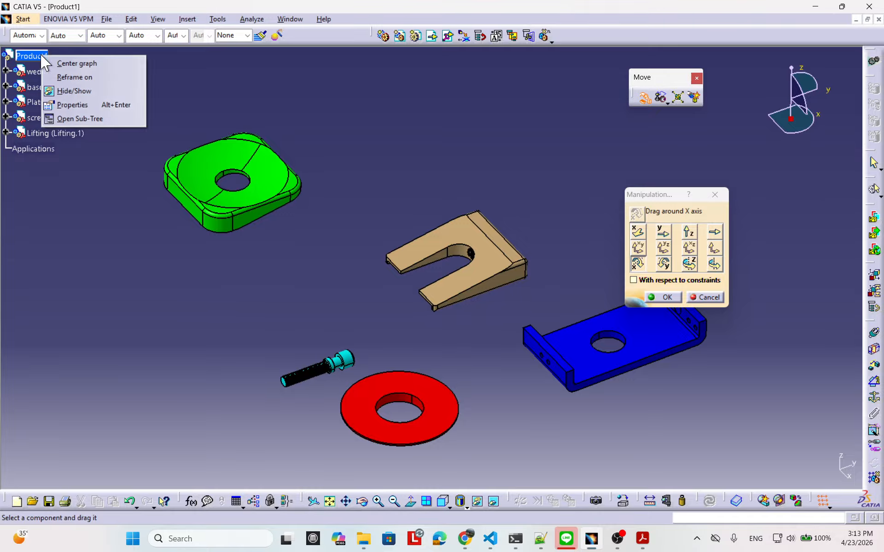
pyautogui.click(64, 62)
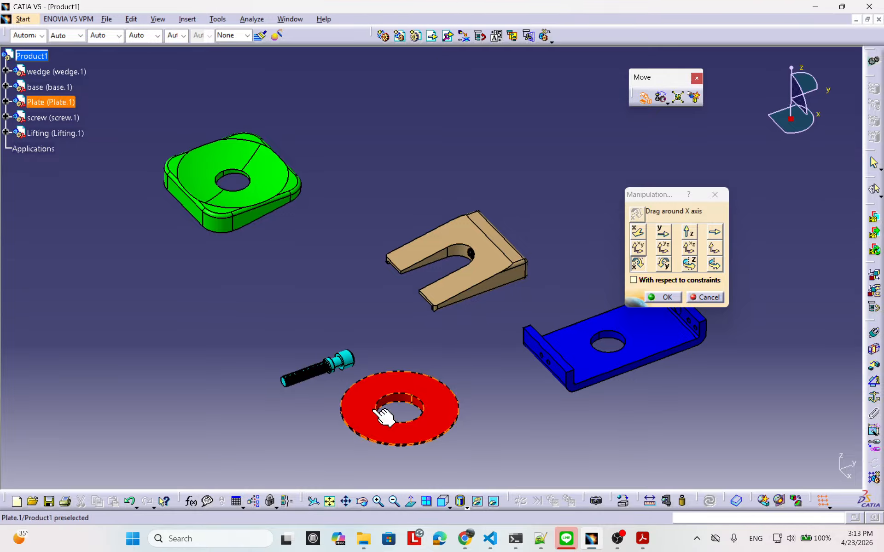
pyautogui.moveTo(744, 365); pyautogui.dragTo(522, 331, button='middle')
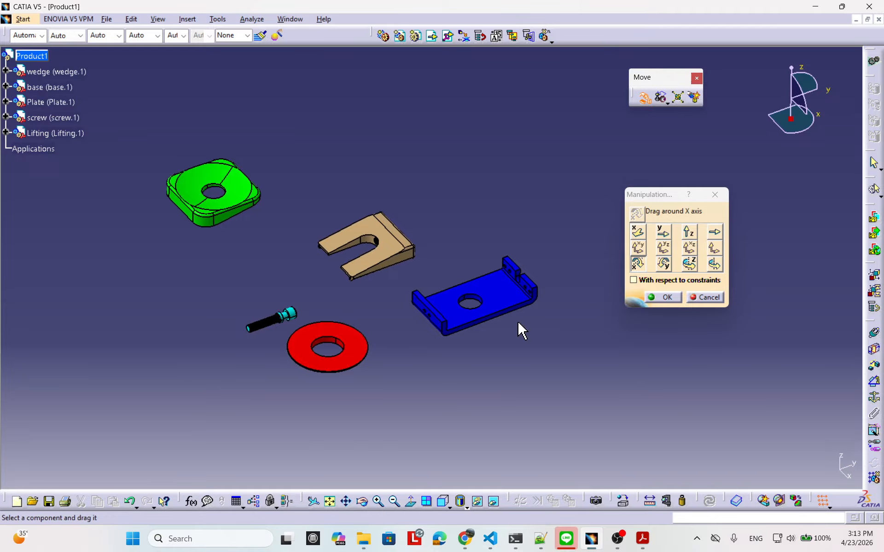
pyautogui.click(6, 133)
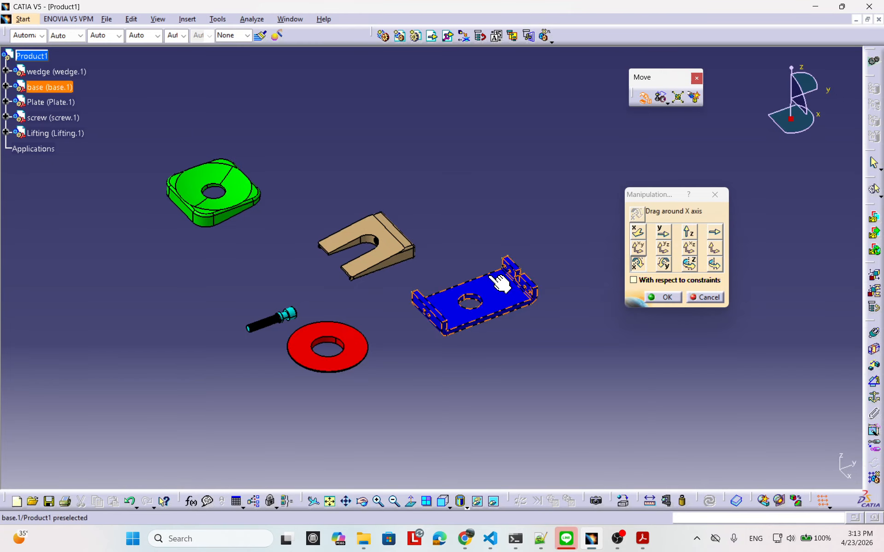
# Step: Rotate the base further around the X axis, and cancel the manipulation to discard its moves
pyautogui.moveTo(499, 294); pyautogui.dragTo(554, 197)
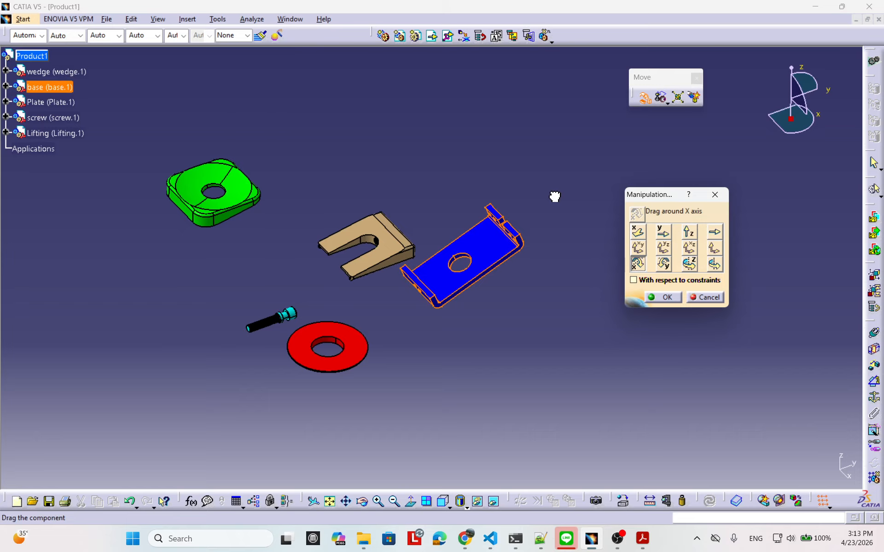
pyautogui.click(704, 297)
pyautogui.moveTo(507, 269); pyautogui.dragTo(643, 244, button='middle')
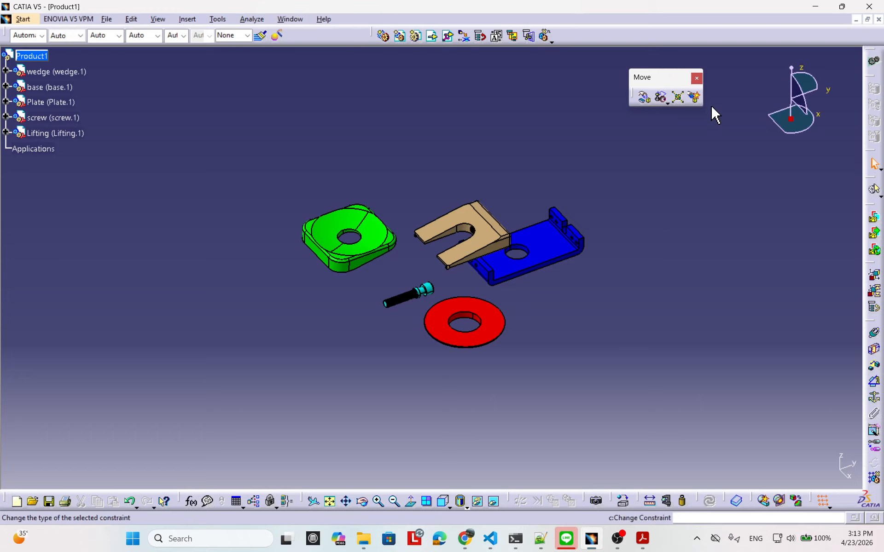
pyautogui.click(645, 98)
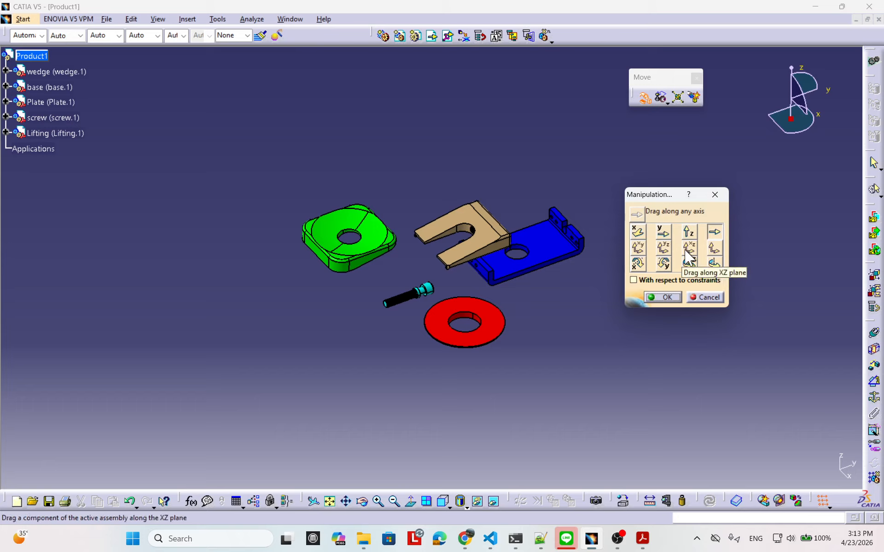
pyautogui.click(674, 538)
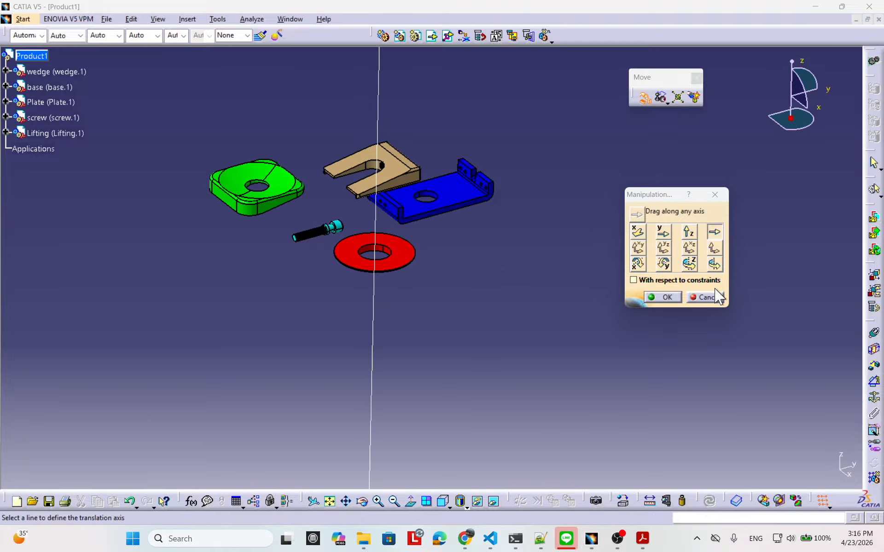
pyautogui.click(708, 299)
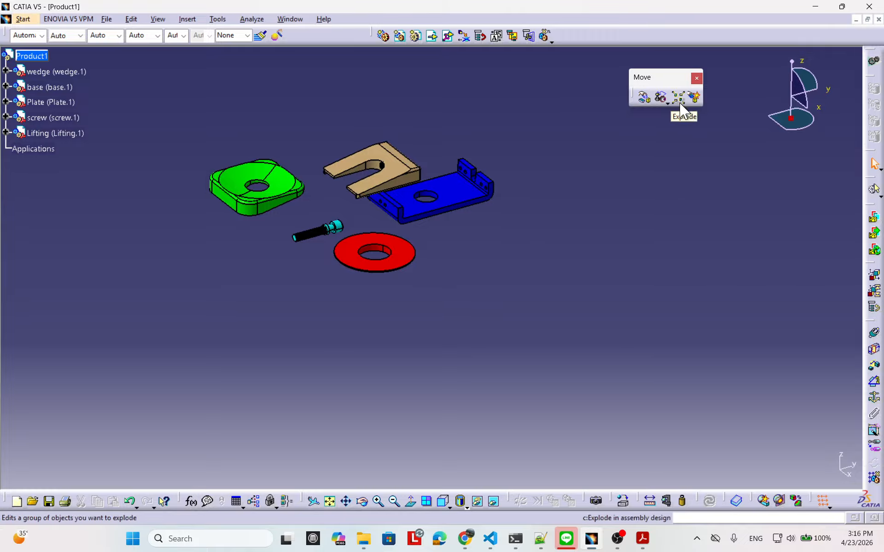
# Step: Snap the wedge's threaded-hole end face to the inner face of the base's notched flange and accept the snap direction
pyautogui.click(662, 98)
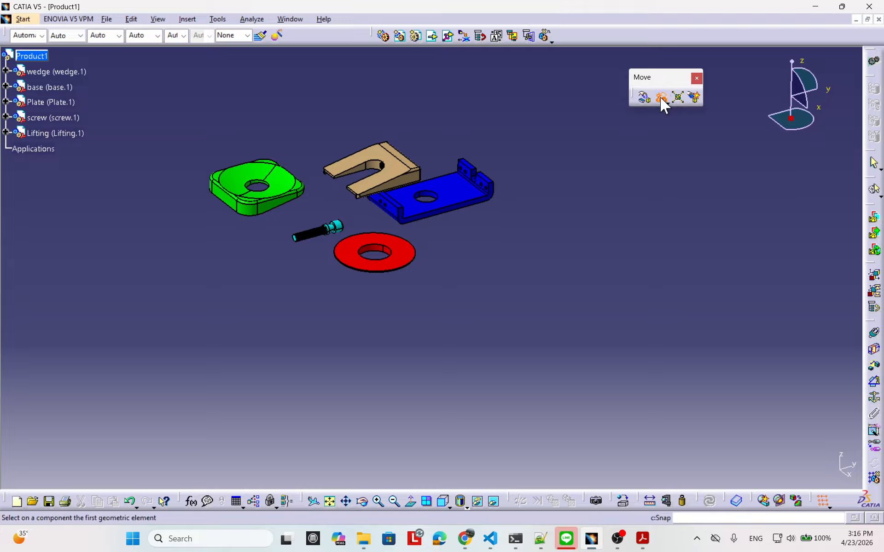
pyautogui.moveTo(507, 187); pyautogui.dragTo(362, 257, button='middle')
pyautogui.moveTo(470, 184); pyautogui.dragTo(585, 306, button='middle')
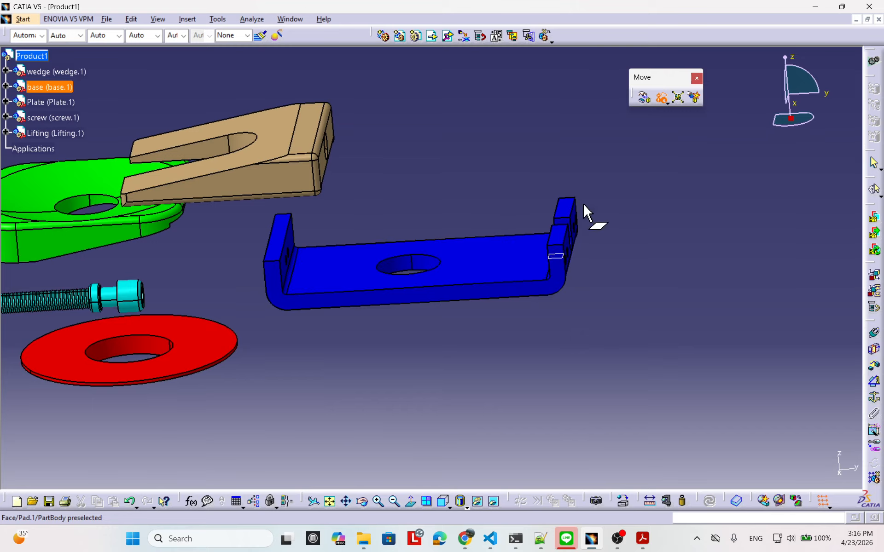
pyautogui.click(662, 97)
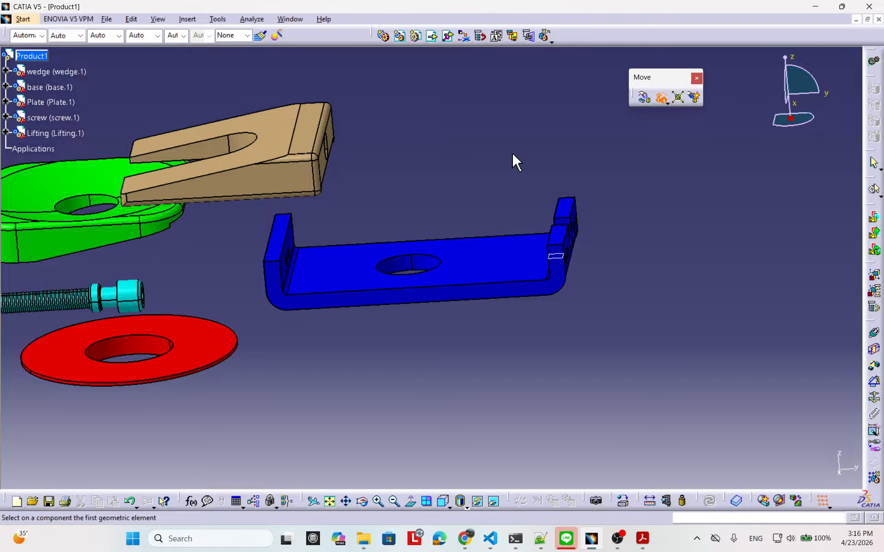
pyautogui.moveTo(513, 161); pyautogui.dragTo(625, 248, button='middle')
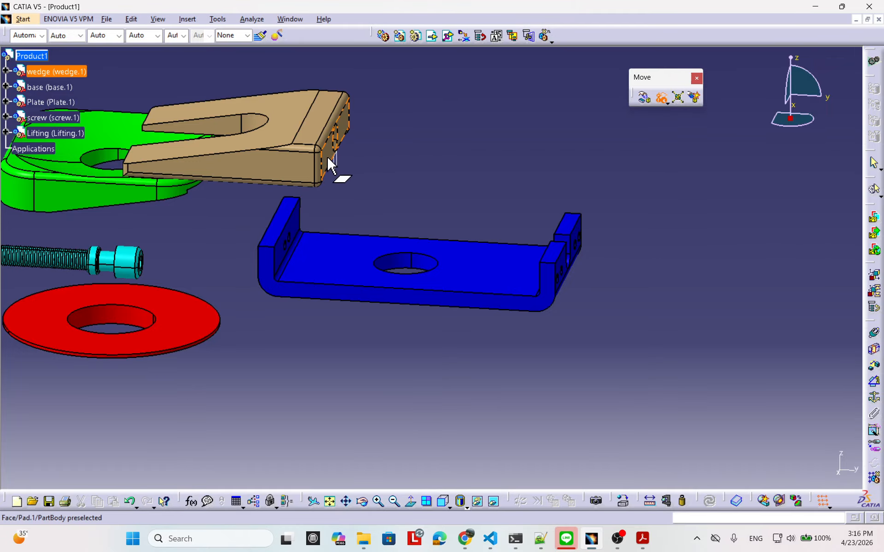
pyautogui.click(336, 171)
pyautogui.moveTo(375, 211); pyautogui.dragTo(603, 272, button='middle')
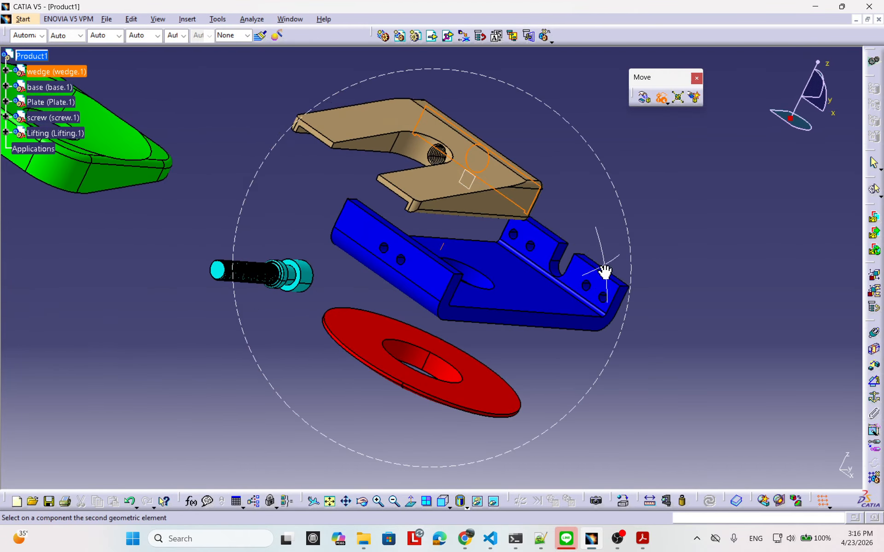
pyautogui.click(595, 280)
pyautogui.moveTo(735, 261); pyautogui.dragTo(644, 239, button='middle')
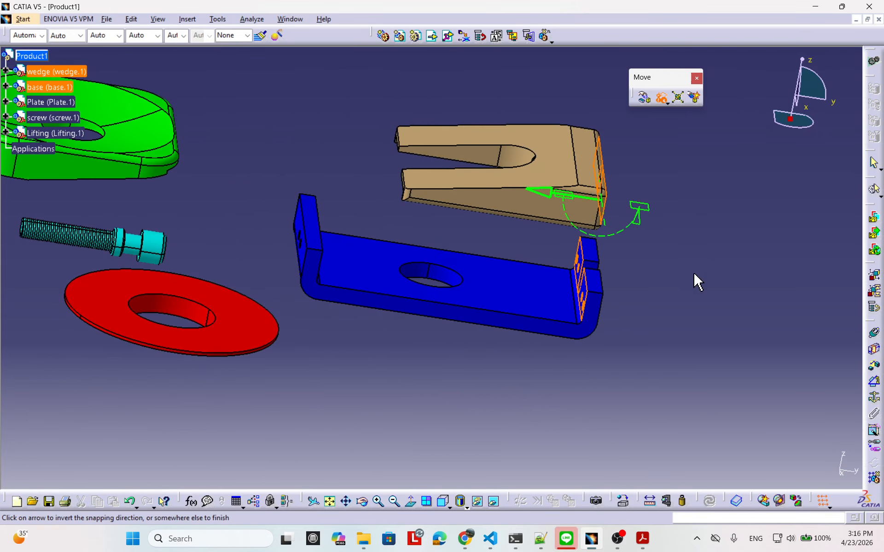
pyautogui.moveTo(694, 282); pyautogui.dragTo(658, 290, button='middle')
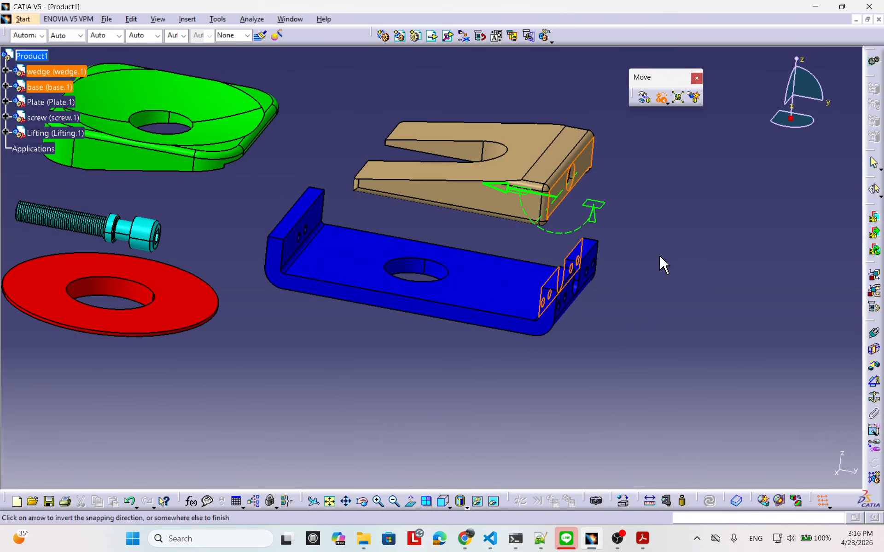
pyautogui.moveTo(539, 309); pyautogui.dragTo(603, 229, button='middle')
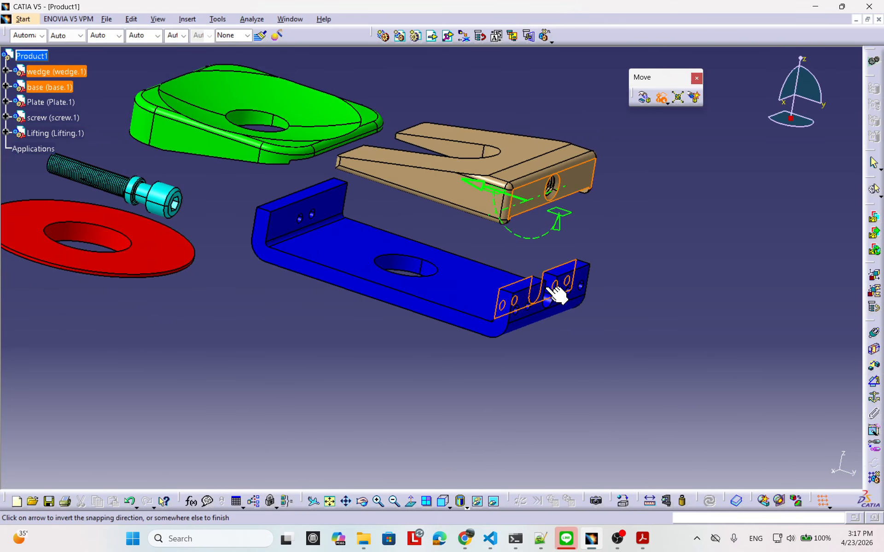
pyautogui.moveTo(556, 294); pyautogui.dragTo(499, 252, button='middle')
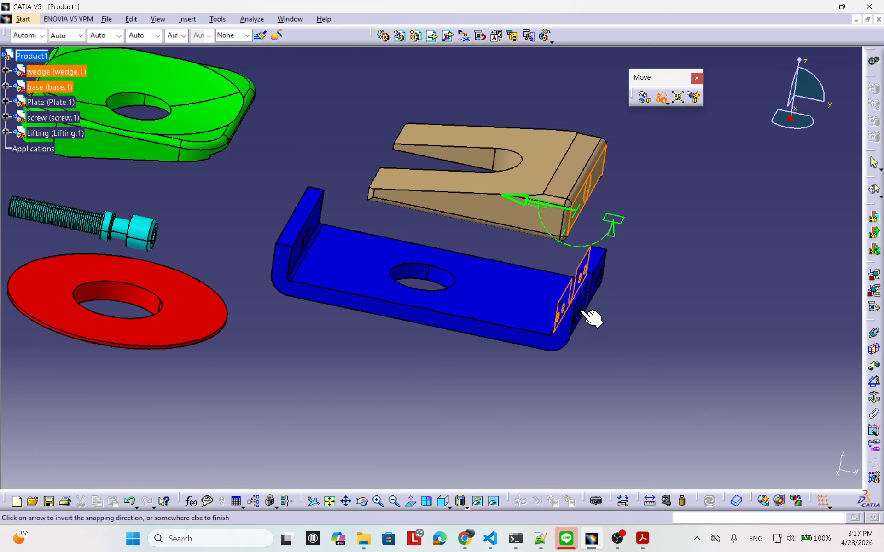
pyautogui.moveTo(592, 317); pyautogui.dragTo(534, 276, button='middle')
pyautogui.click(693, 257)
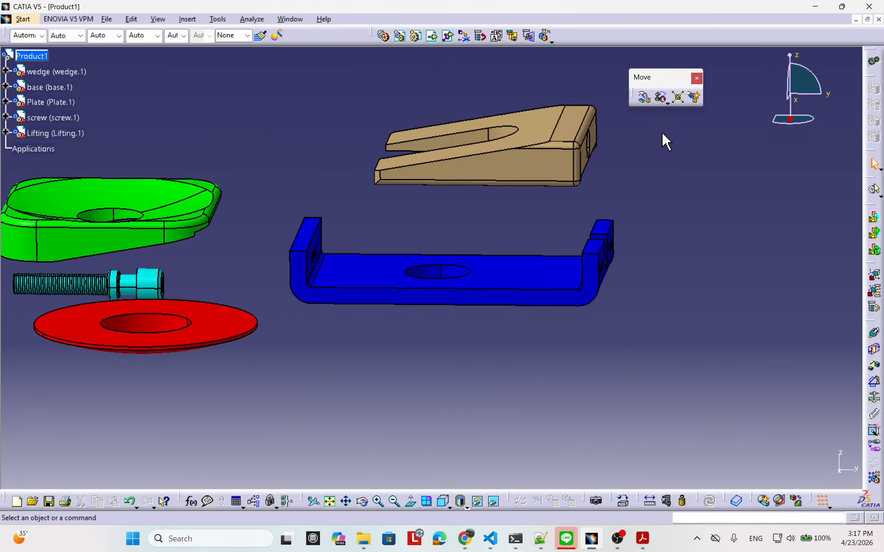
# Step: Snap the wedge's bottom face onto the inner floor face of the base and accept the snap direction
pyautogui.click(661, 98)
pyautogui.moveTo(529, 213); pyautogui.dragTo(470, 95, button='middle')
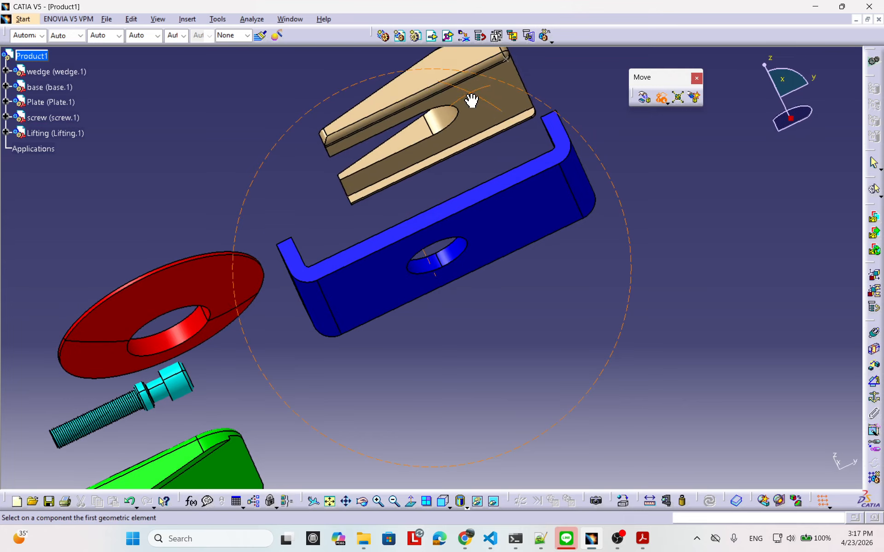
pyautogui.moveTo(521, 121); pyautogui.dragTo(571, 318, button='middle')
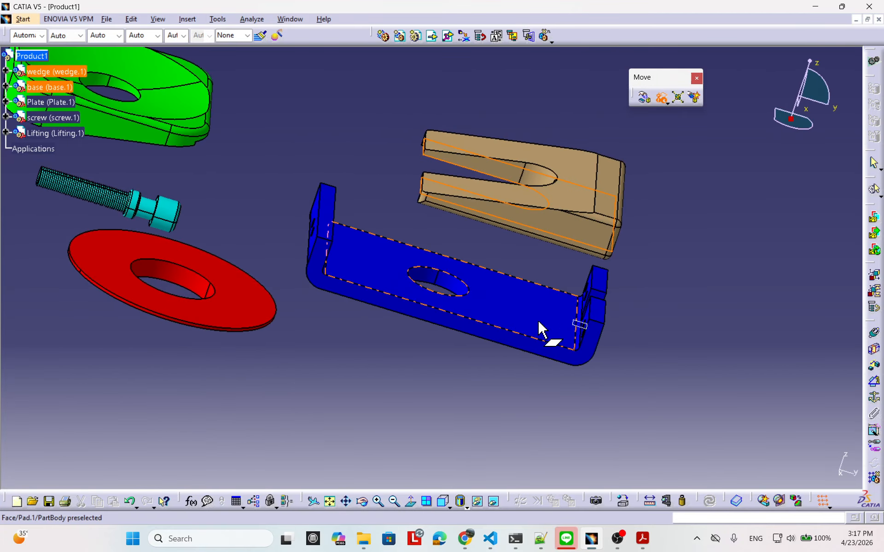
pyautogui.click(542, 329)
pyautogui.moveTo(680, 290); pyautogui.dragTo(557, 278, button='middle')
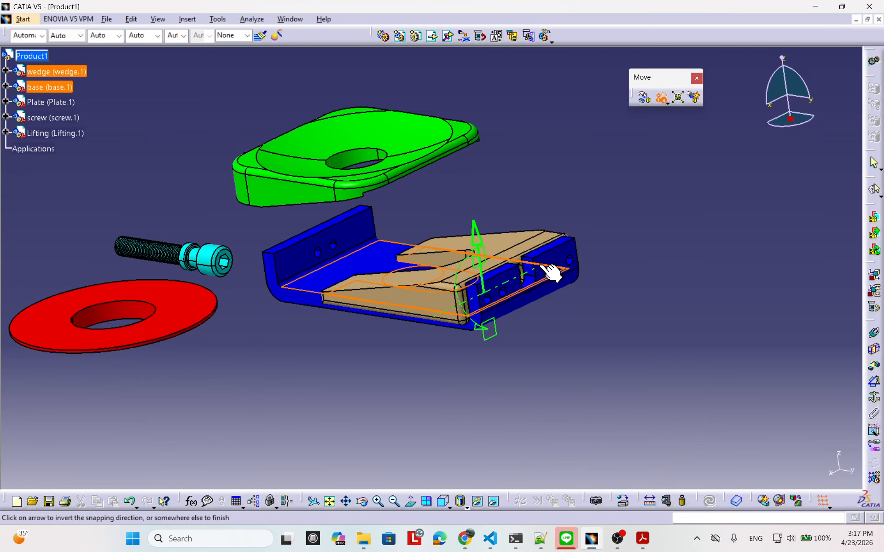
pyautogui.moveTo(552, 273); pyautogui.dragTo(576, 306, button='middle')
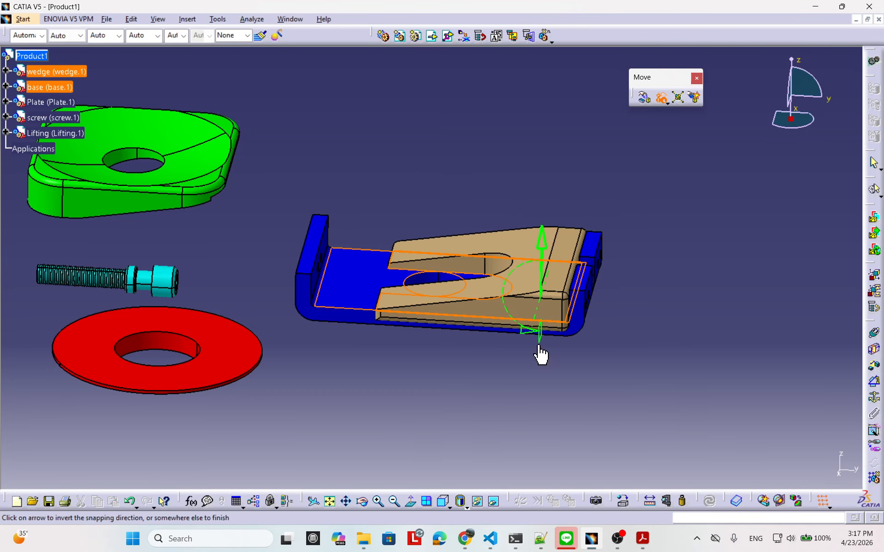
pyautogui.moveTo(540, 357); pyautogui.dragTo(503, 331, button='middle')
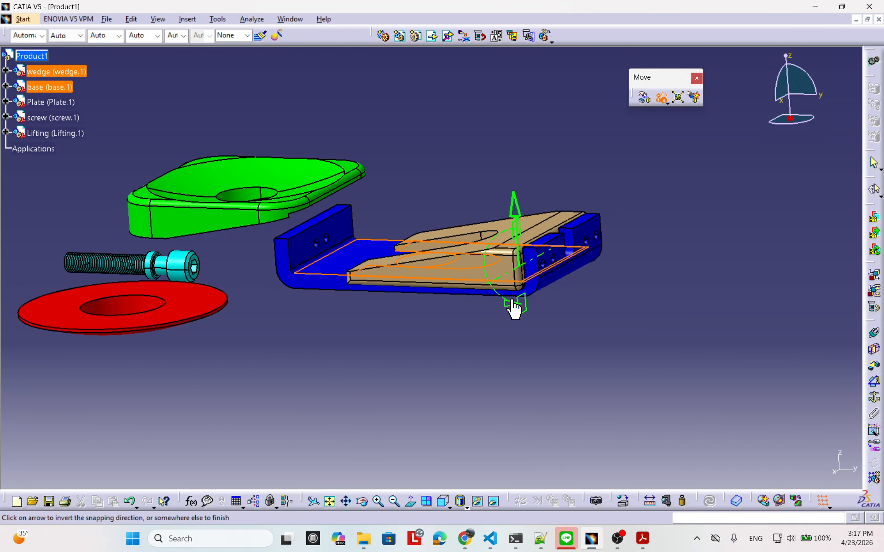
pyautogui.moveTo(519, 247); pyautogui.dragTo(458, 299, button='middle')
pyautogui.click(664, 290)
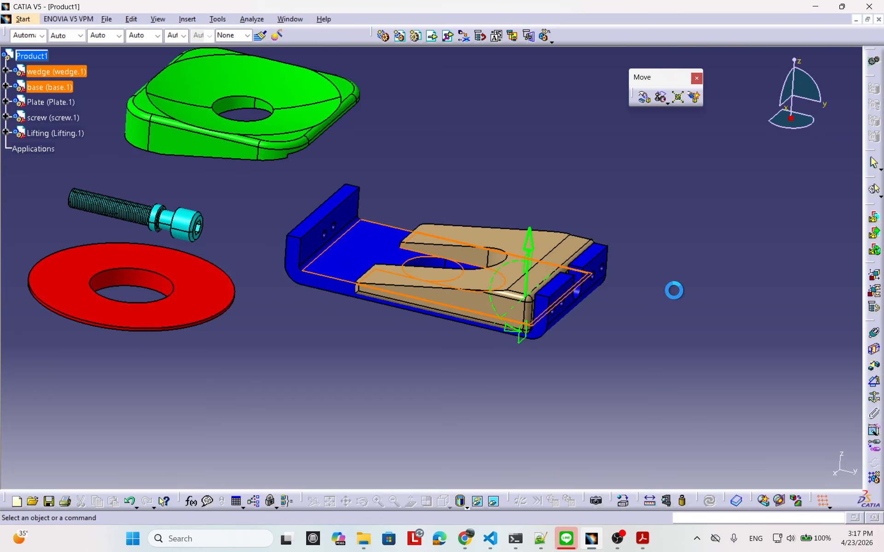
# Step: Attach the compass to the wedge's top face and move the wedge along Z until it hangs slightly above the base
pyautogui.moveTo(655, 289); pyautogui.dragTo(676, 216, button='middle')
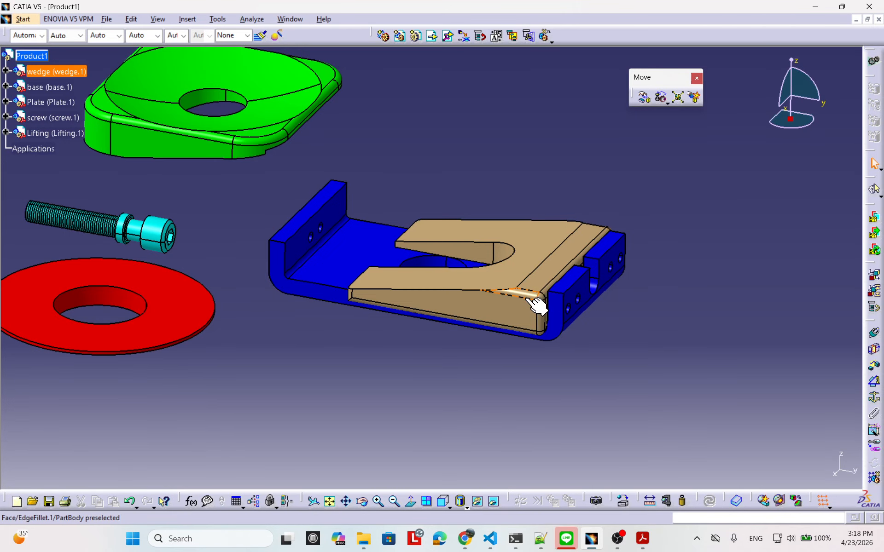
pyautogui.moveTo(789, 120); pyautogui.dragTo(528, 113)
pyautogui.moveTo(555, 241); pyautogui.dragTo(435, 247, button='middle')
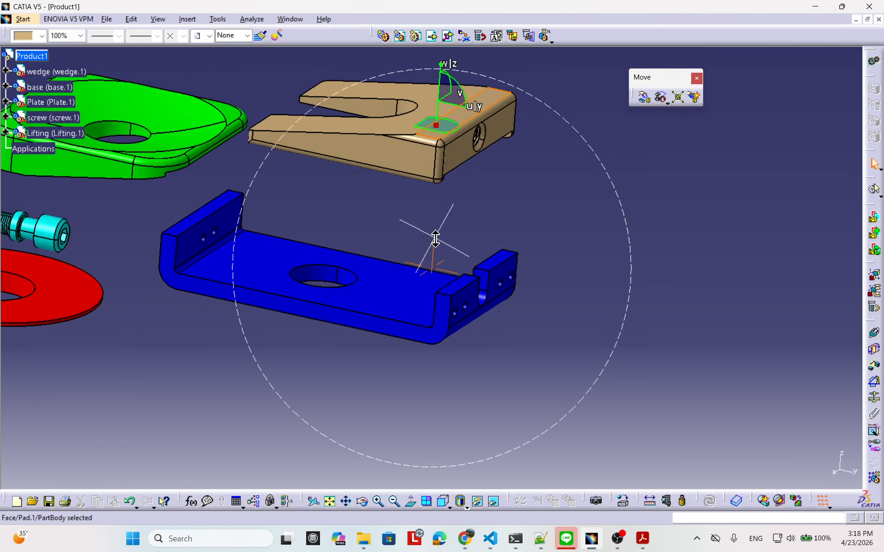
pyautogui.moveTo(489, 266); pyautogui.dragTo(533, 277, button='middle')
pyautogui.moveTo(504, 222)
pyautogui.mouseDown(button='middle')
pyautogui.moveTo(514, 251)
pyautogui.moveTo(517, 213)
pyautogui.mouseUp(button='middle')
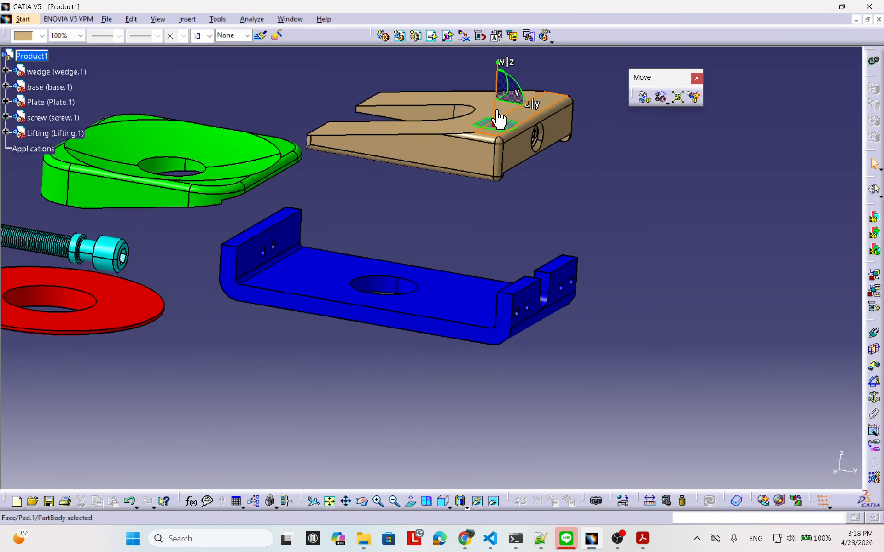
pyautogui.moveTo(499, 120); pyautogui.dragTo(491, 169)
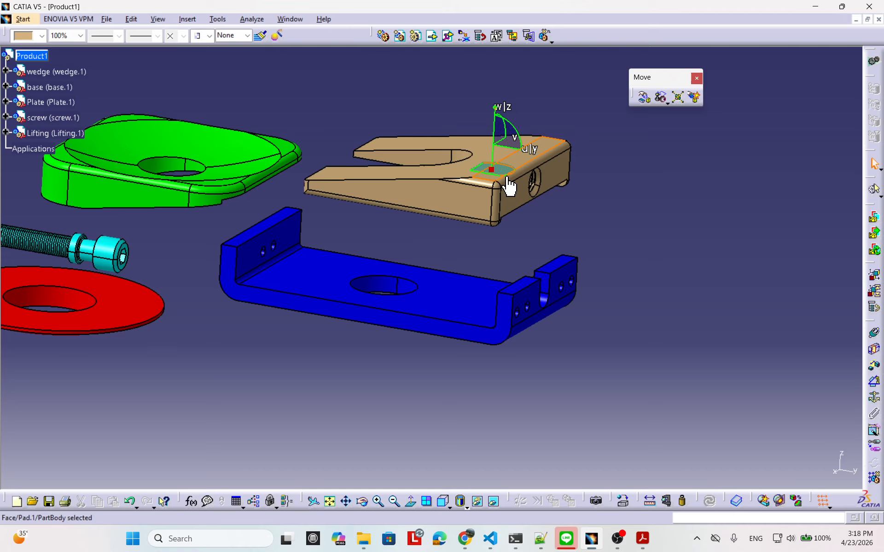
pyautogui.click(555, 195)
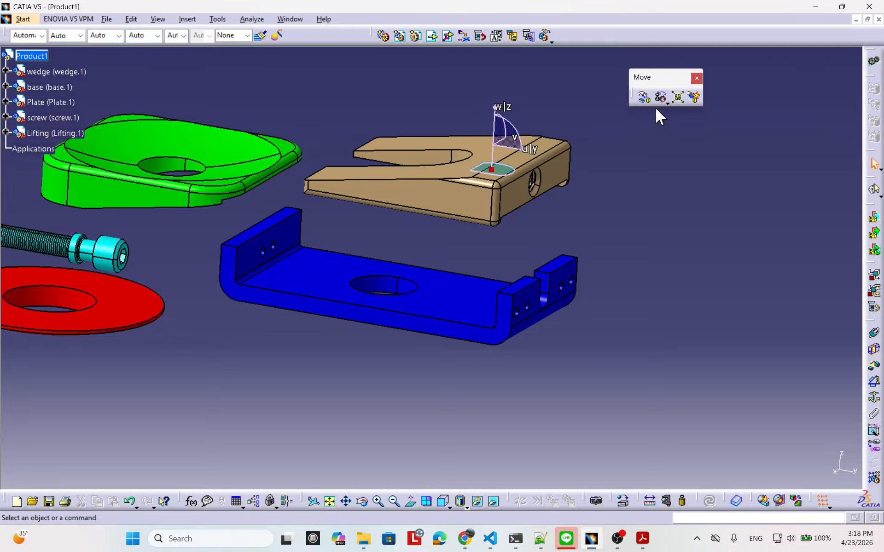
# Step: Preview an Explode of Product1 with depth All levels and type 3D, dismissing the compass information message
pyautogui.moveTo(411, 275); pyautogui.dragTo(452, 275, button='middle')
pyautogui.moveTo(604, 250); pyautogui.dragTo(544, 246, button='middle')
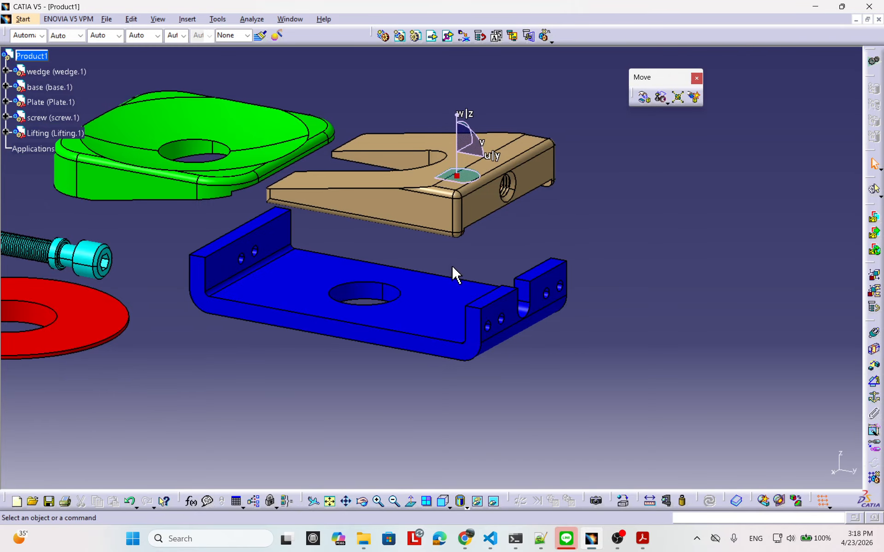
pyautogui.moveTo(453, 267); pyautogui.dragTo(502, 259, button='middle')
pyautogui.moveTo(460, 258); pyautogui.dragTo(469, 259, button='middle')
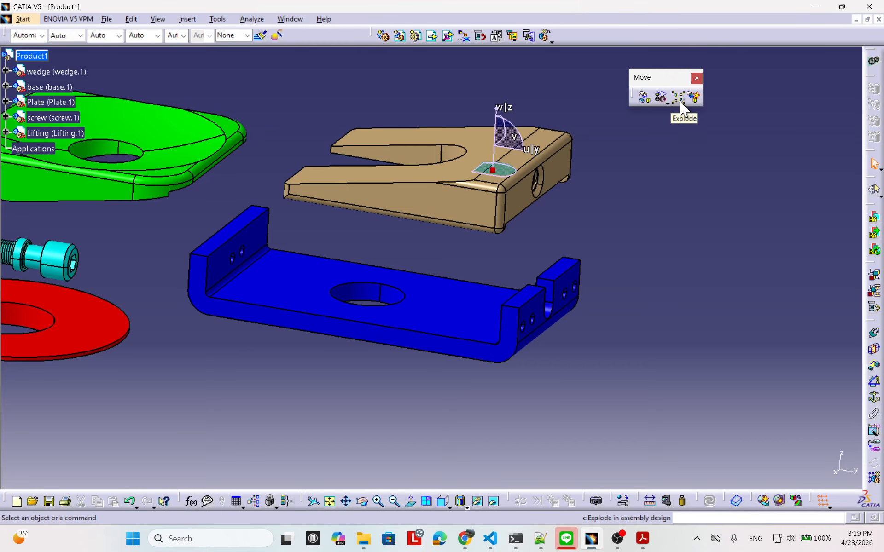
pyautogui.moveTo(674, 209); pyautogui.dragTo(683, 303, button='middle')
pyautogui.moveTo(499, 321); pyautogui.dragTo(510, 295, button='middle')
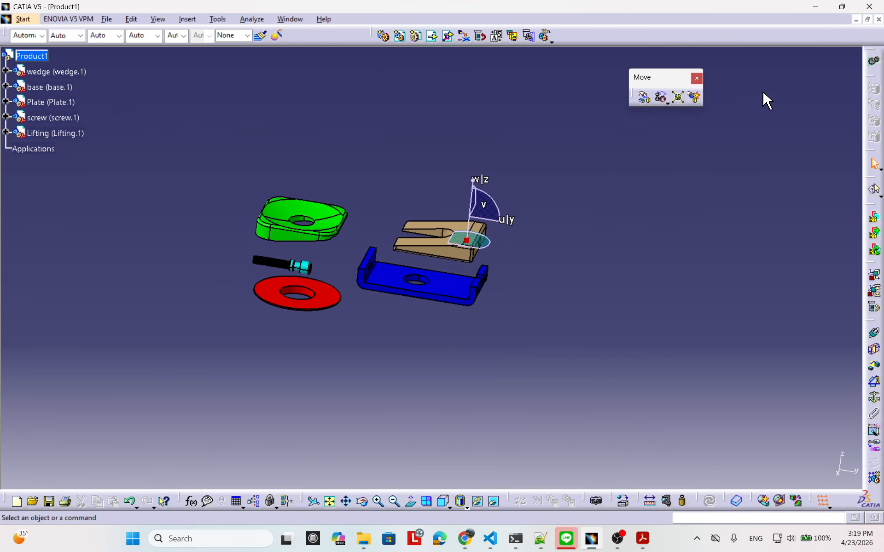
pyautogui.click(678, 97)
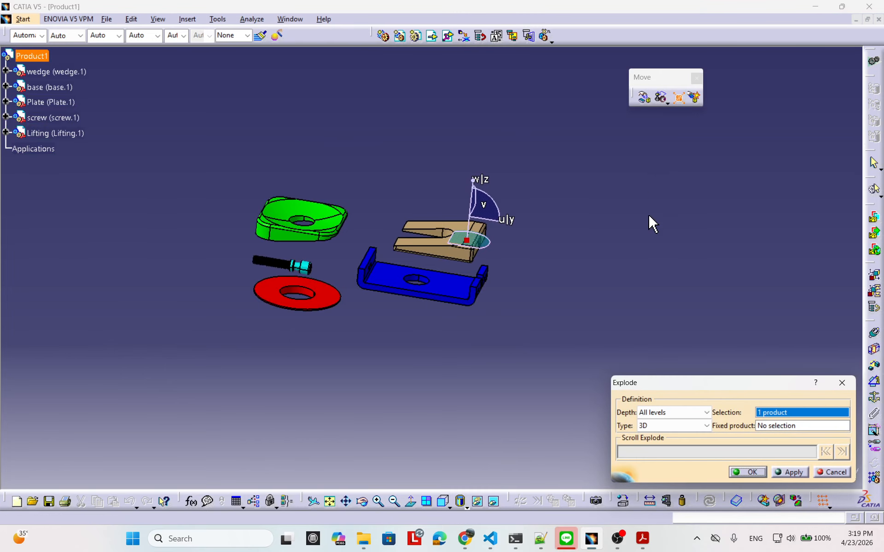
pyautogui.moveTo(697, 387); pyautogui.dragTo(674, 294)
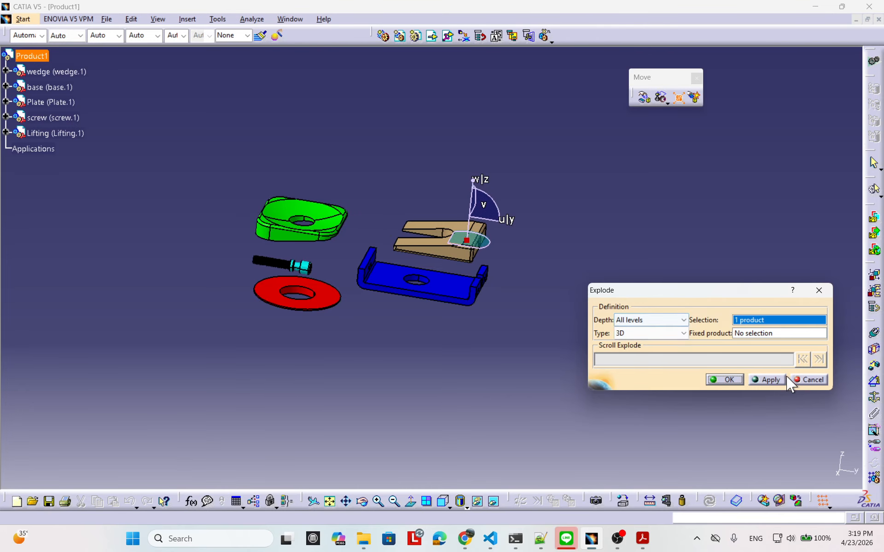
pyautogui.click(768, 380)
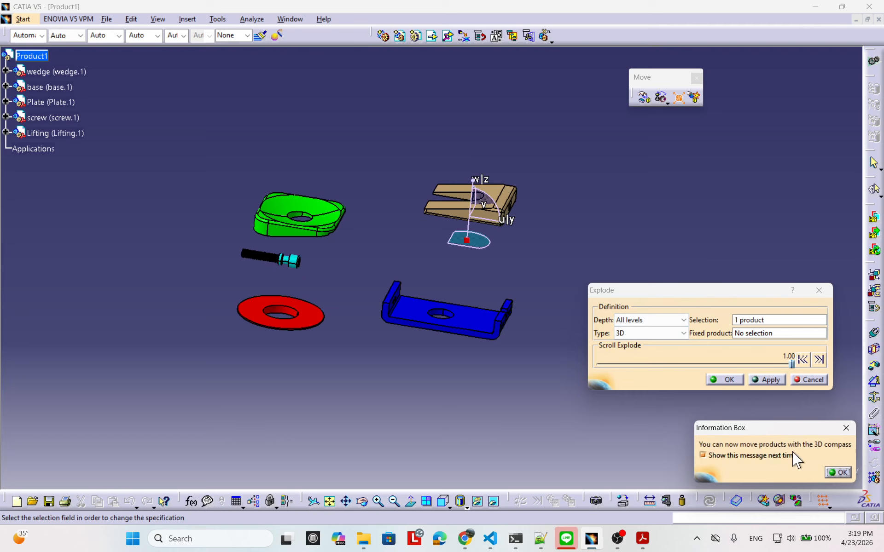
pyautogui.click(839, 473)
# Step: Keep the depth at All levels, apply the explode with type 2D, and inspect the spread components from the side
pyautogui.click(675, 321)
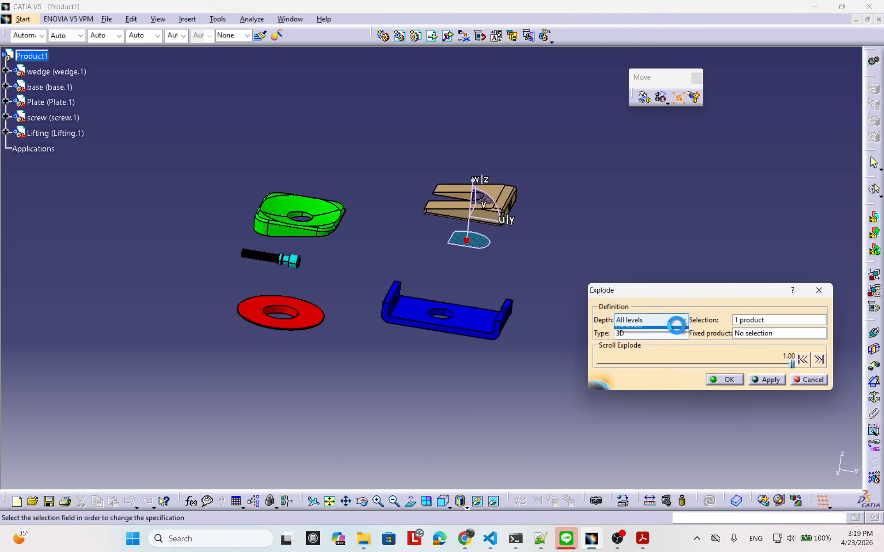
pyautogui.click(679, 340)
pyautogui.click(679, 333)
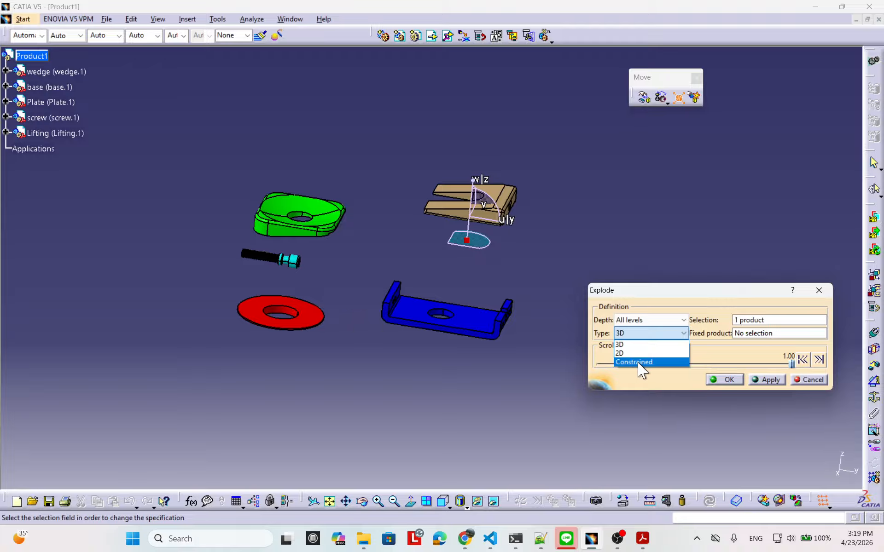
pyautogui.click(621, 353)
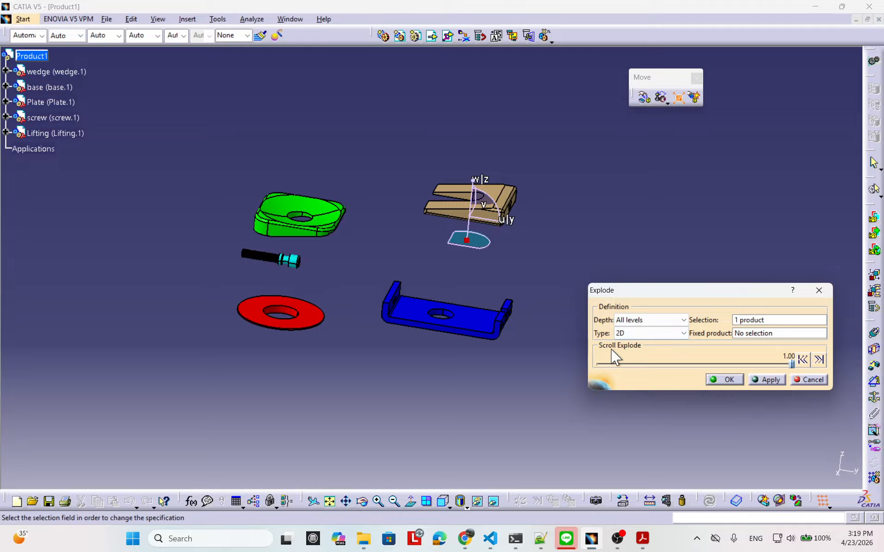
pyautogui.click(778, 380)
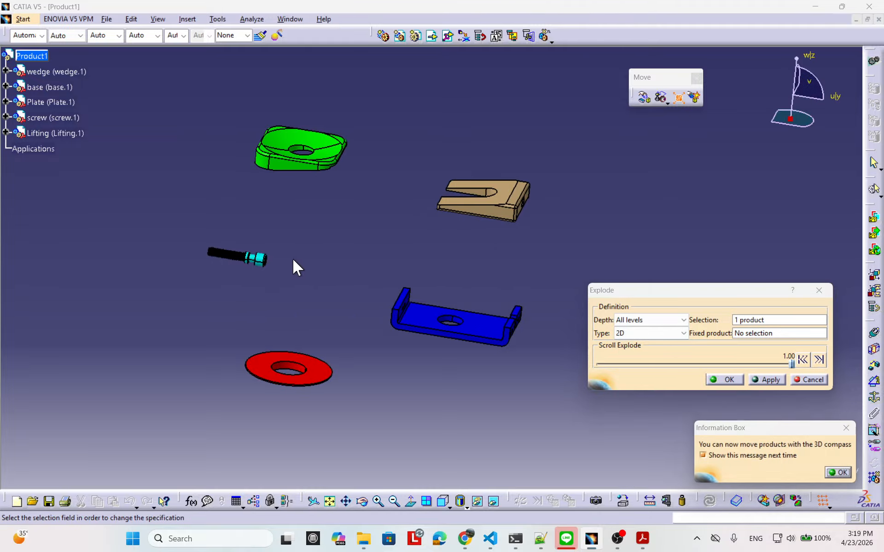
pyautogui.click(838, 472)
pyautogui.moveTo(559, 240); pyautogui.dragTo(801, 211, button='middle')
pyautogui.moveTo(467, 180); pyautogui.dragTo(477, 277, button='middle')
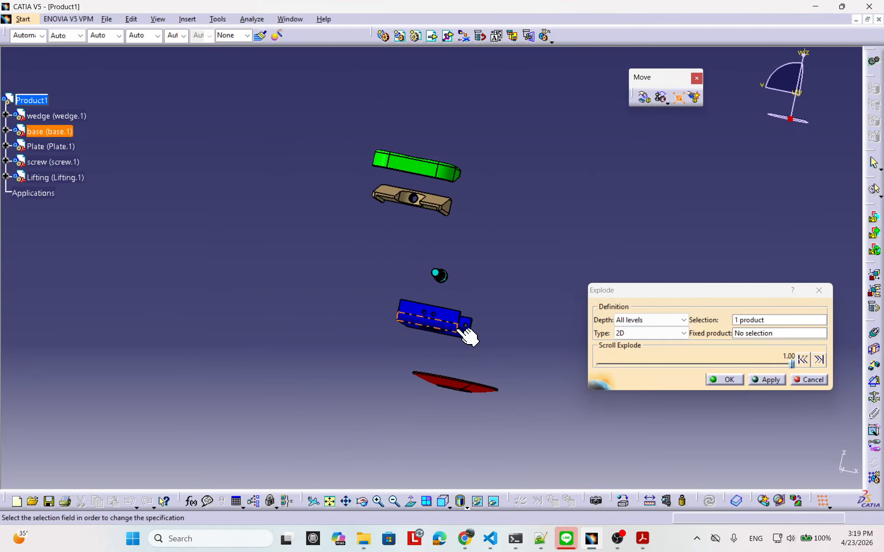
pyautogui.moveTo(554, 211); pyautogui.dragTo(617, 182, button='middle')
# Step: Switch the explode type back to 3D, apply it, and view the separated components from above
pyautogui.click(626, 334)
pyautogui.click(643, 342)
pyautogui.click(768, 379)
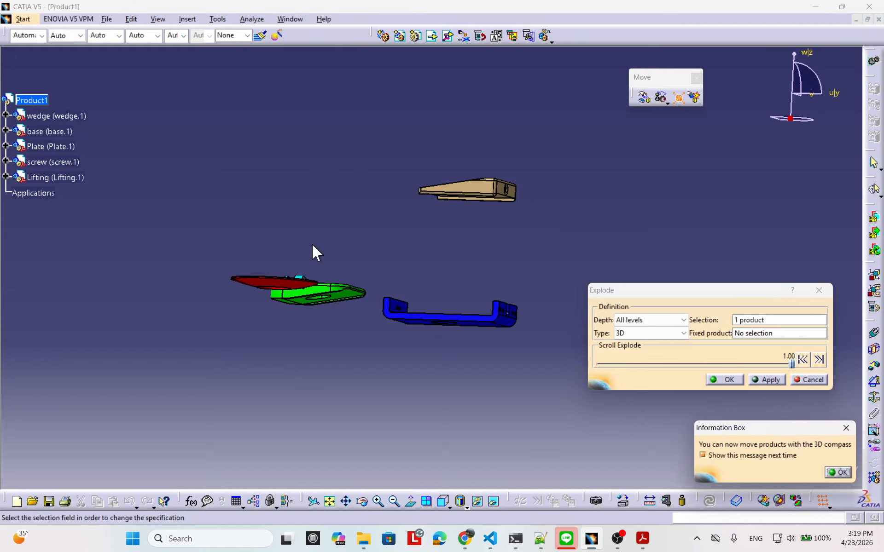
pyautogui.click(836, 473)
pyautogui.moveTo(437, 241); pyautogui.dragTo(465, 340, button='middle')
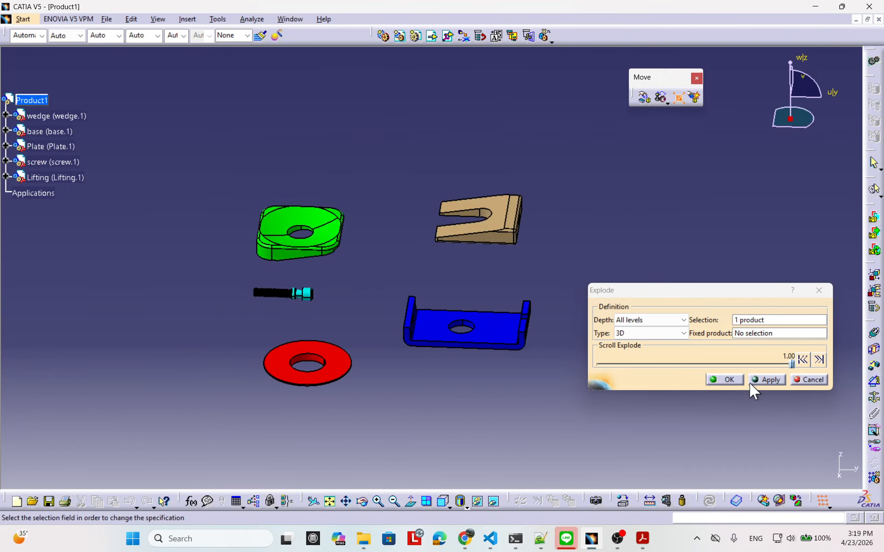
# Step: Apply the explode with type Constrained, and cancel the Explode command to discard all its moves
pyautogui.click(682, 333)
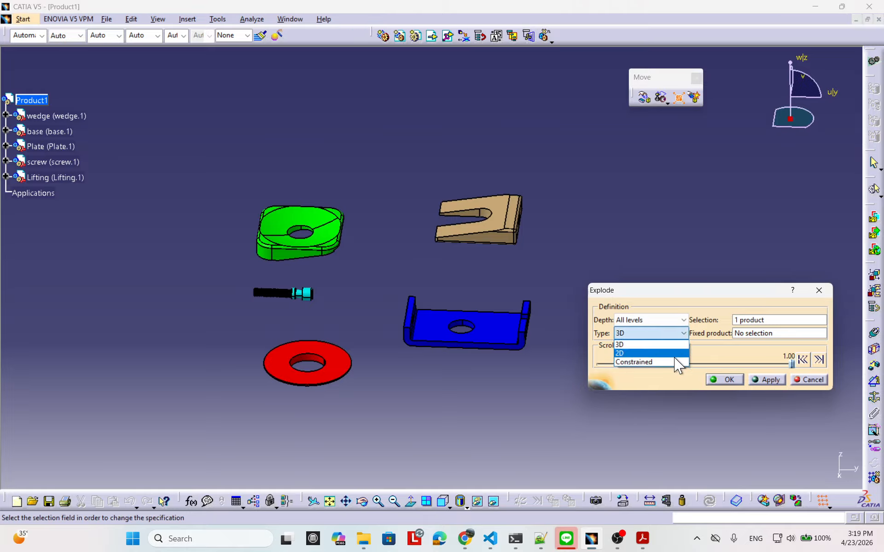
pyautogui.click(654, 362)
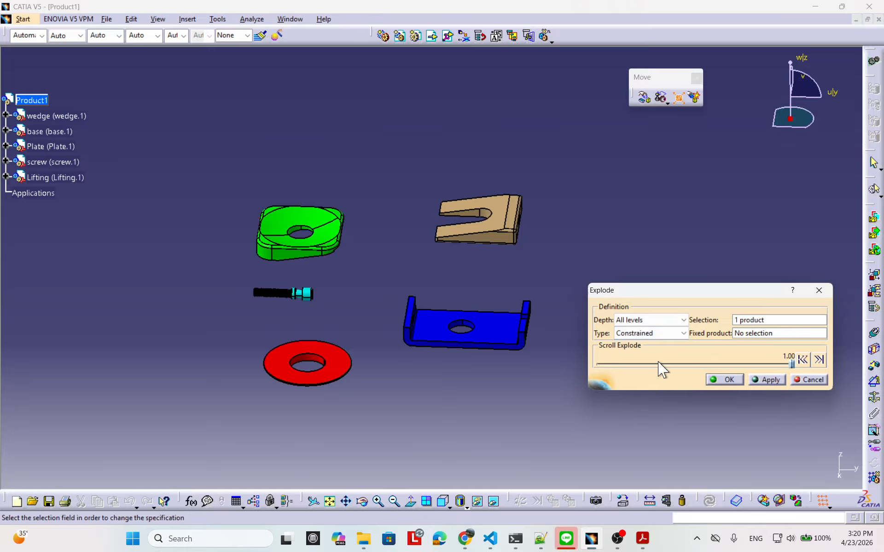
pyautogui.click(759, 381)
pyautogui.click(830, 470)
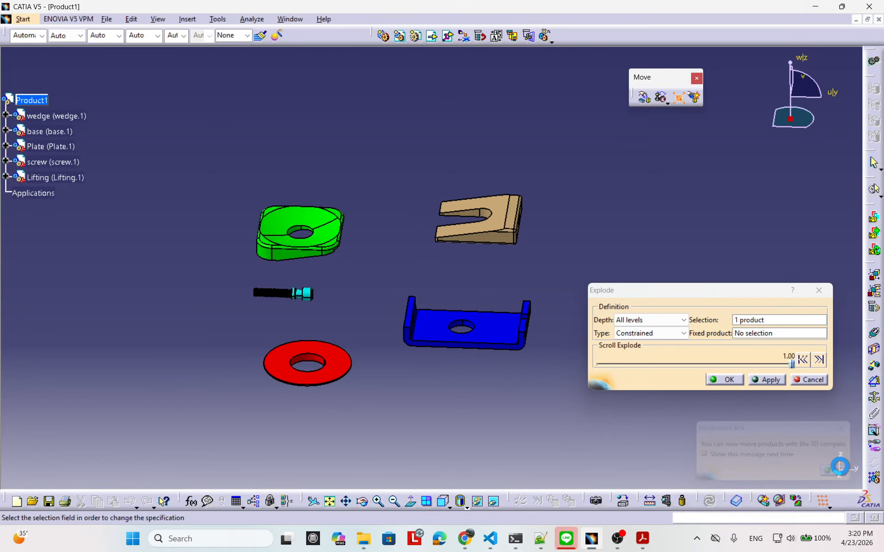
pyautogui.moveTo(422, 371); pyautogui.dragTo(596, 254, button='middle')
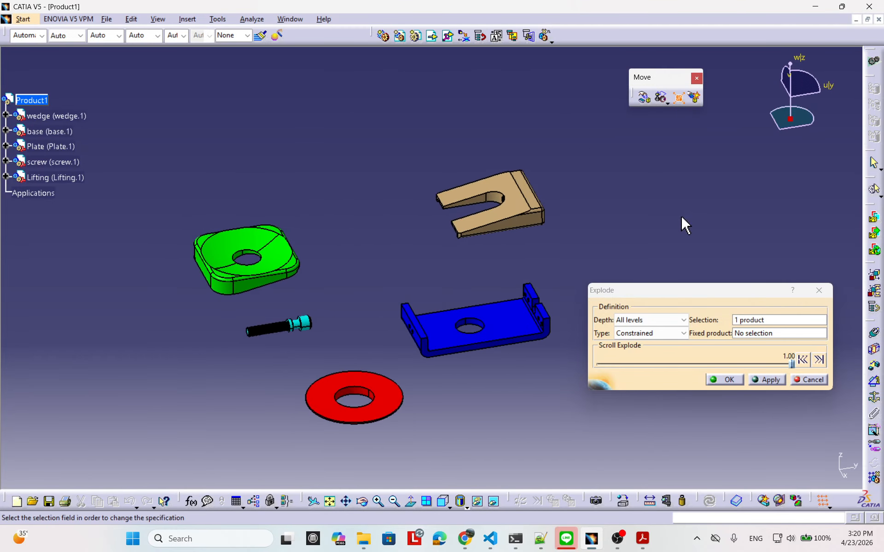
pyautogui.click(810, 380)
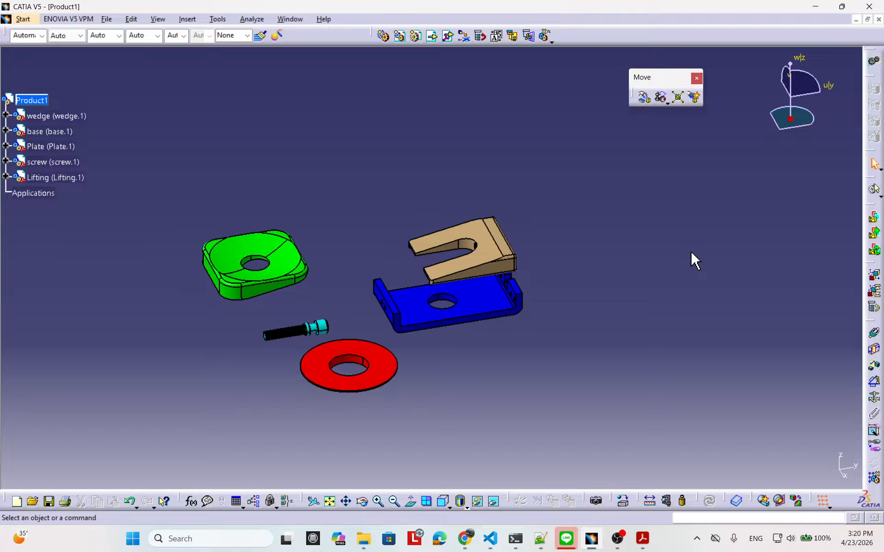
# Step: Examine the arrangement of the five components from several tilted angles and in a standard view onto the YZ plane
pyautogui.moveTo(266, 233); pyautogui.dragTo(638, 110, button='middle')
pyautogui.moveTo(552, 225); pyautogui.dragTo(686, 123, button='middle')
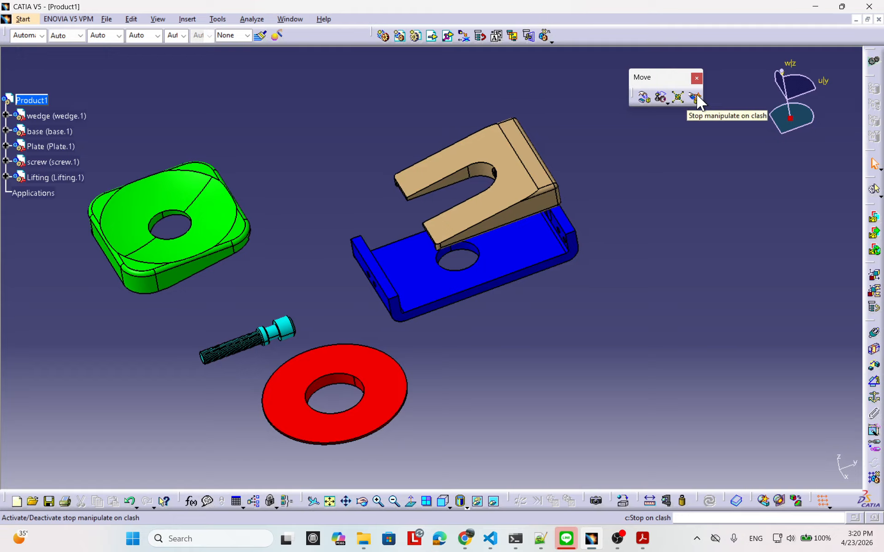
pyautogui.moveTo(272, 261); pyautogui.dragTo(510, 281, button='middle')
pyautogui.moveTo(454, 336); pyautogui.dragTo(328, 263, button='middle')
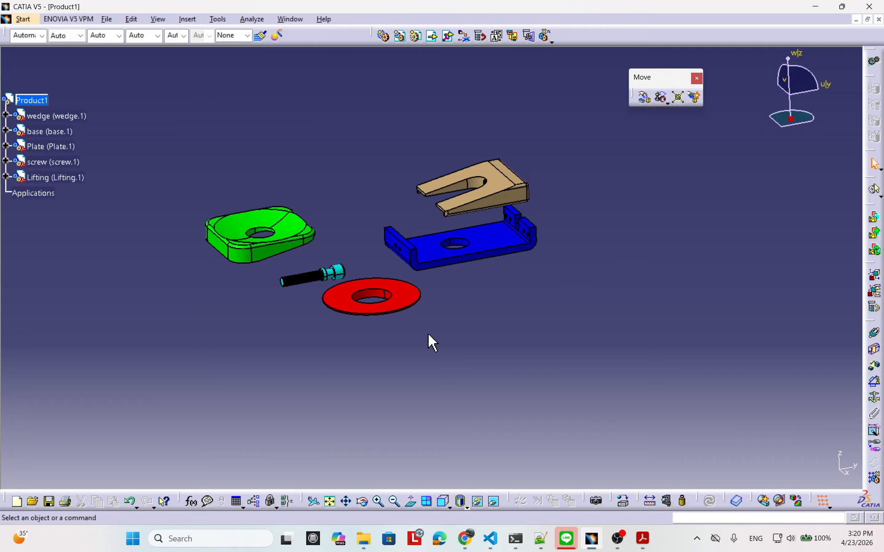
pyautogui.click(443, 504)
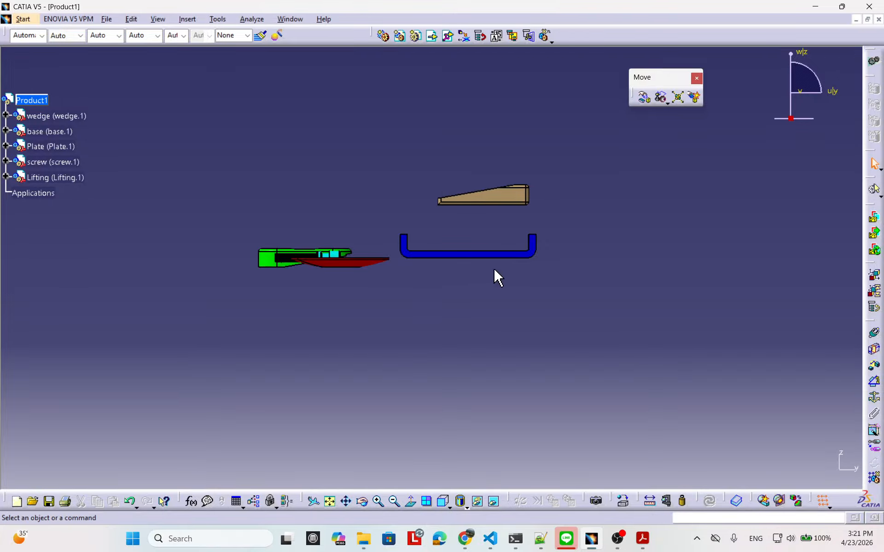
pyautogui.moveTo(535, 256); pyautogui.dragTo(489, 270, button='middle')
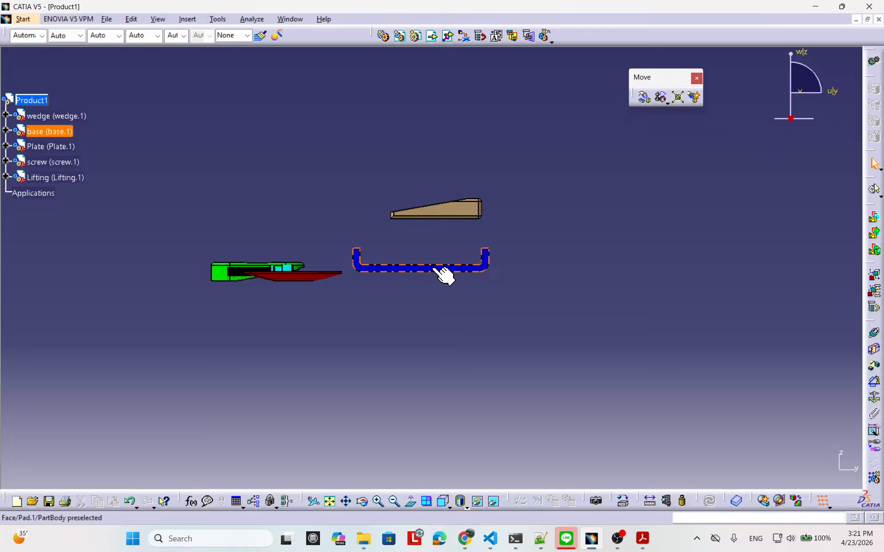
pyautogui.moveTo(469, 343); pyautogui.dragTo(474, 312, button='middle')
pyautogui.moveTo(375, 277); pyautogui.dragTo(427, 350, button='middle')
pyautogui.moveTo(416, 126); pyautogui.dragTo(417, 16, button='middle')
pyautogui.moveTo(603, 221); pyautogui.dragTo(480, 294, button='middle')
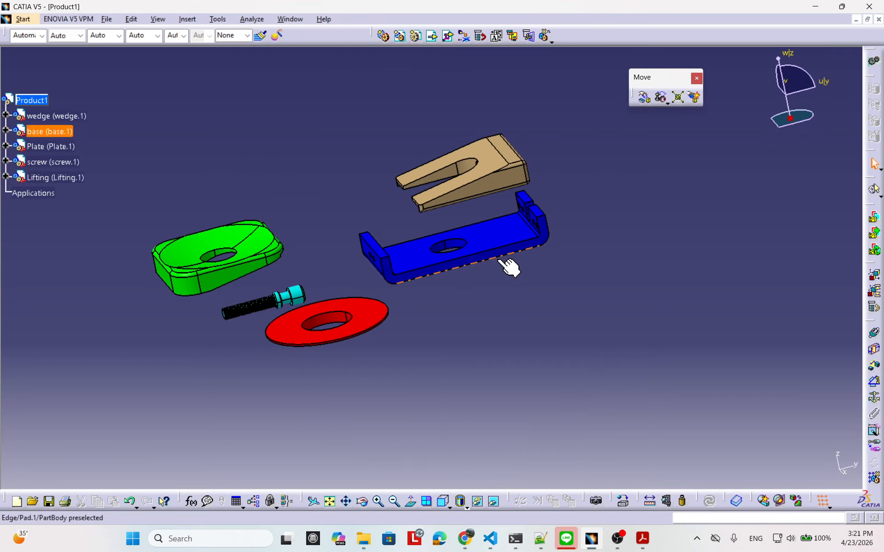
pyautogui.moveTo(556, 276); pyautogui.dragTo(506, 278, button='middle')
pyautogui.moveTo(302, 328); pyautogui.dragTo(300, 317, button='middle')
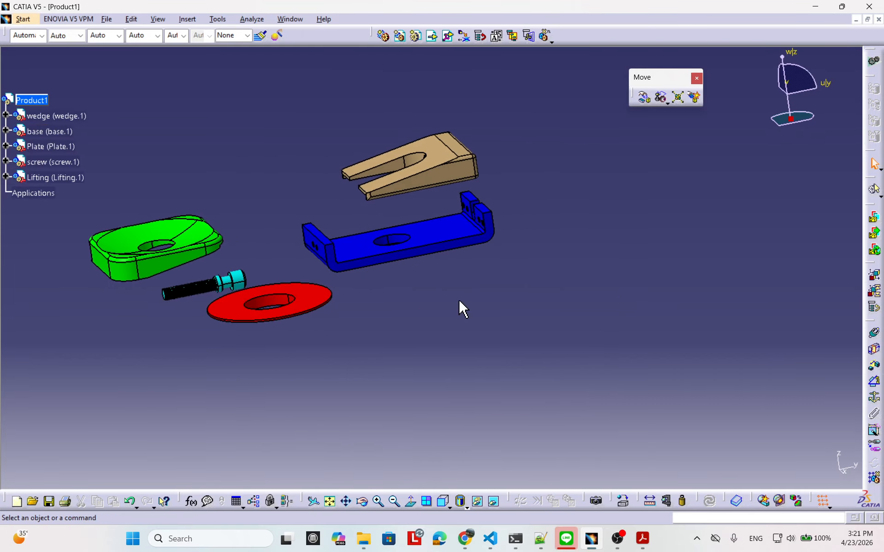
# Step: Activate the base part's PartBody for in-context editing
pyautogui.moveTo(430, 296); pyautogui.dragTo(487, 280, button='middle')
pyautogui.moveTo(454, 310); pyautogui.dragTo(443, 349, button='middle')
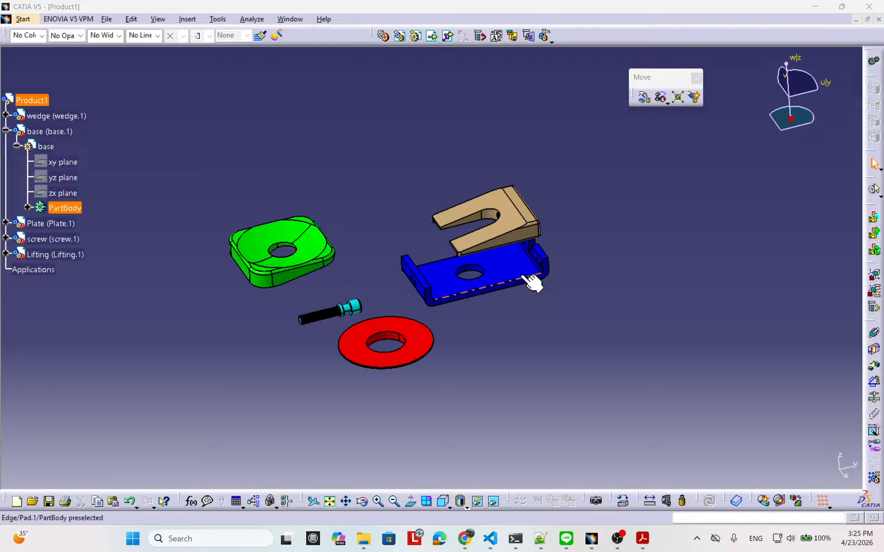
pyautogui.click(66, 208)
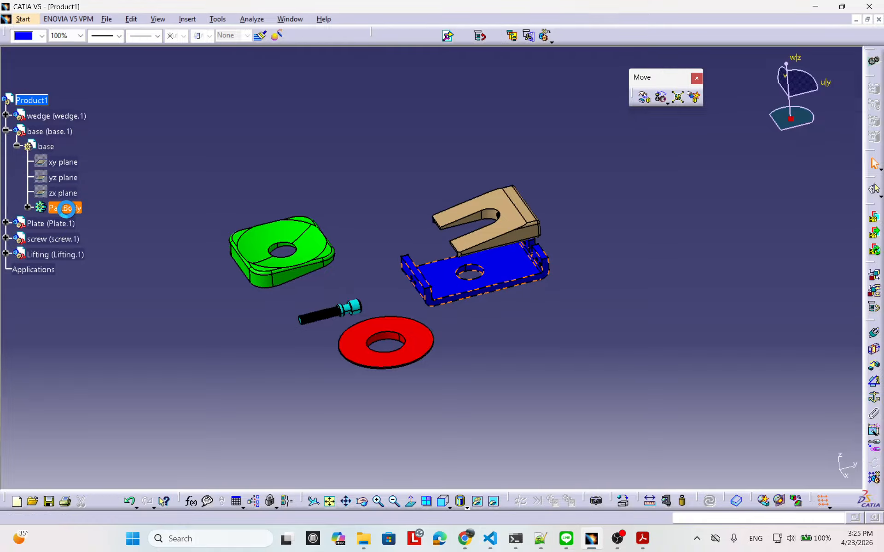
pyautogui.doubleClick(66, 209)
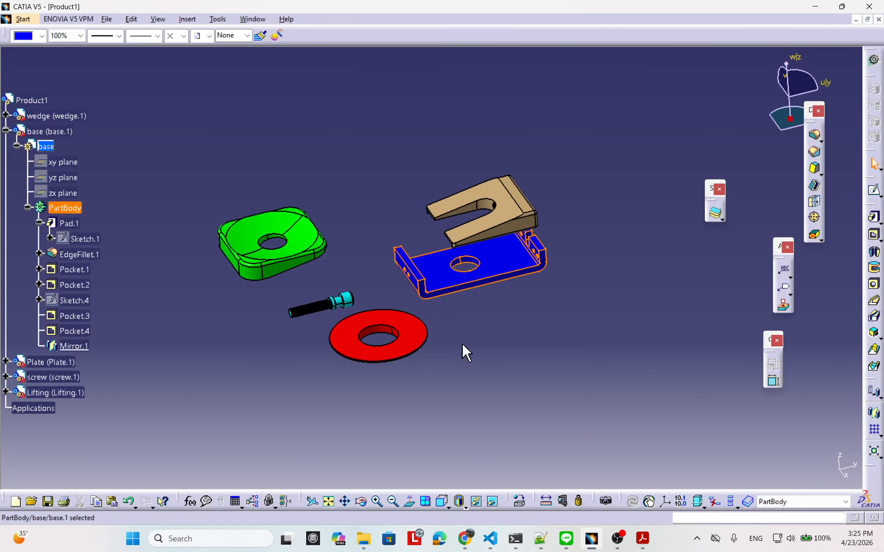
# Step: Show the xy, yz and zx planes of the base part
pyautogui.click(67, 162)
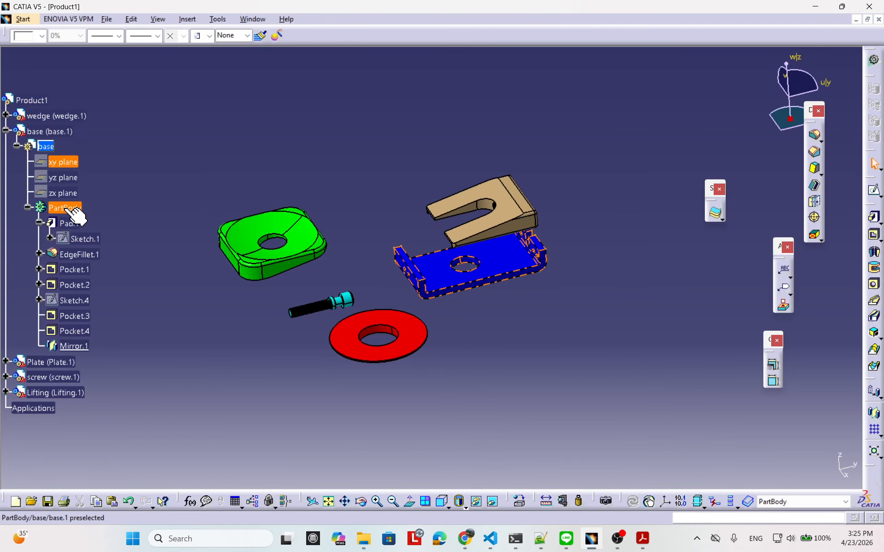
pyautogui.keyDown('shift'); pyautogui.click(65, 193); pyautogui.keyUp('shift')
pyautogui.rightClick(64, 194)
pyautogui.click(82, 229)
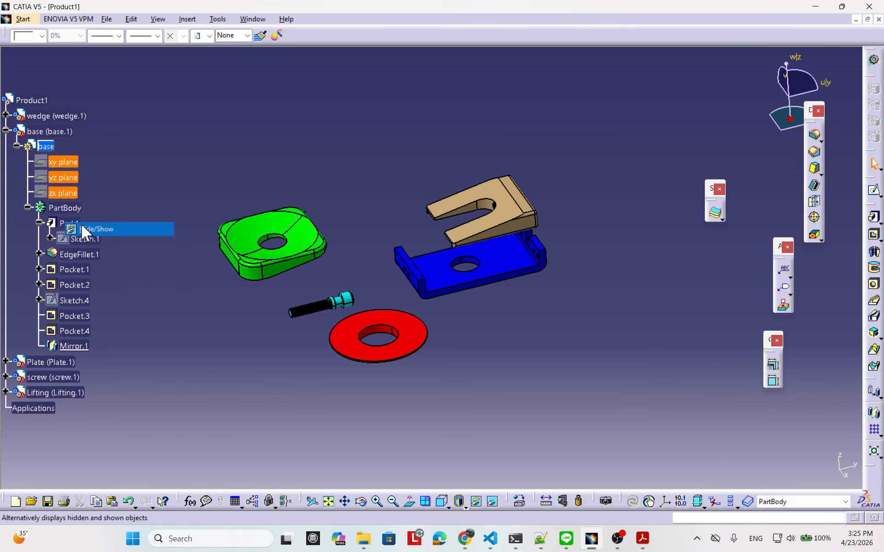
pyautogui.moveTo(402, 354); pyautogui.dragTo(396, 326, button='middle')
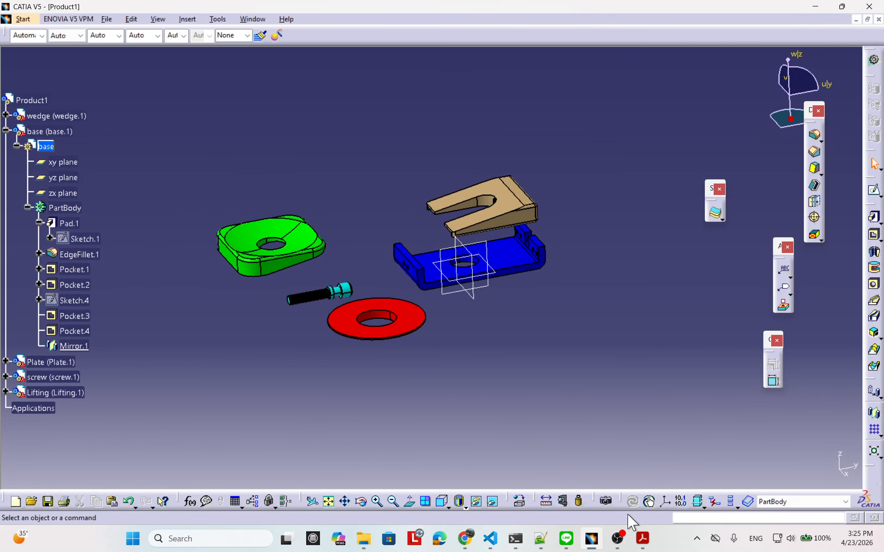
# Step: Create a Standard axis system in the base part with the default origin and axes
pyautogui.click(665, 501)
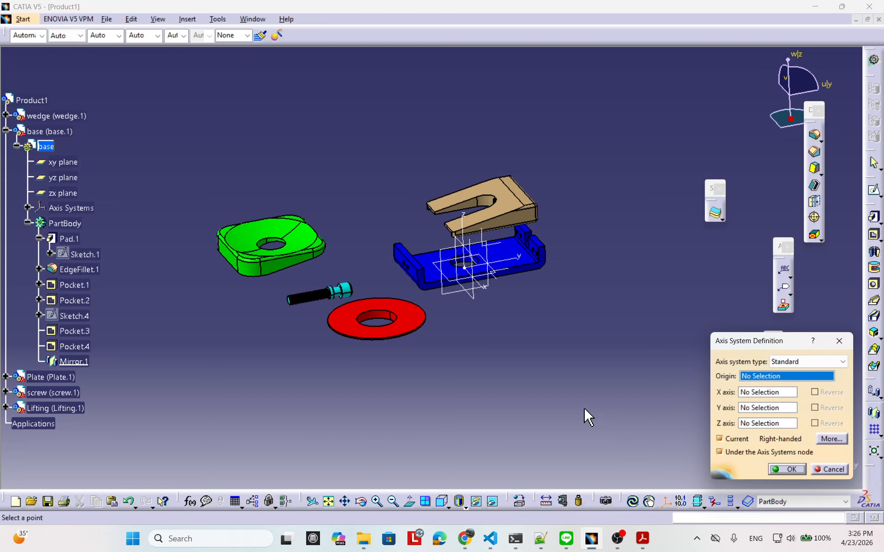
pyautogui.moveTo(565, 398); pyautogui.dragTo(595, 391, button='middle')
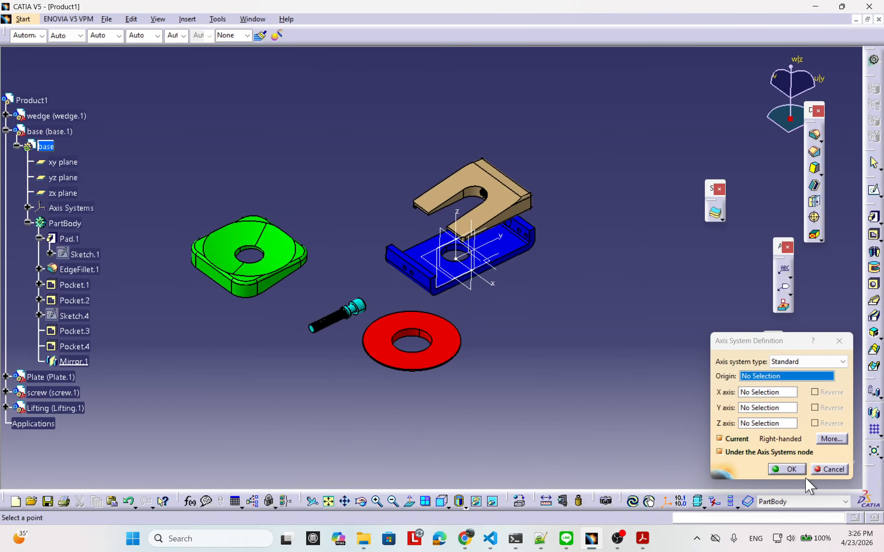
pyautogui.click(791, 471)
pyautogui.moveTo(623, 423); pyautogui.dragTo(497, 396, button='middle')
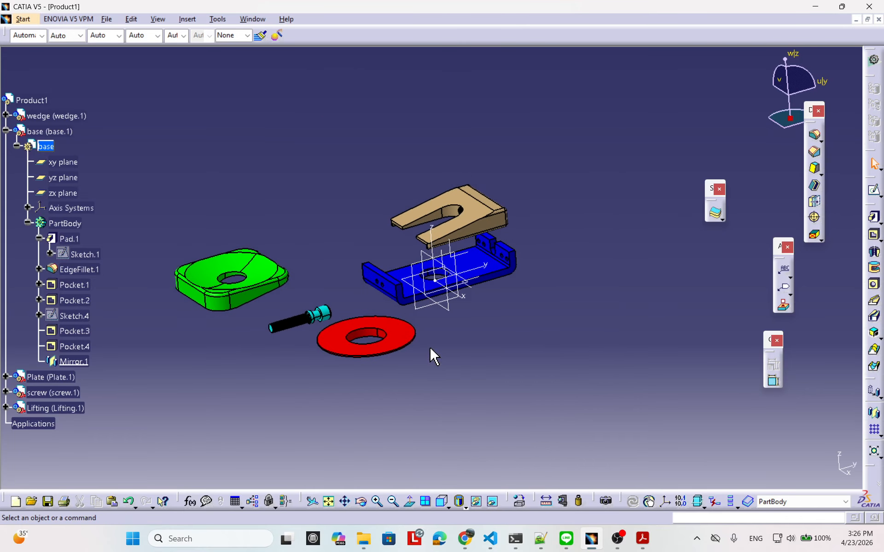
# Step: Reduce the axis system display size in the Part Infrastructure display options
pyautogui.click(220, 20)
pyautogui.click(253, 251)
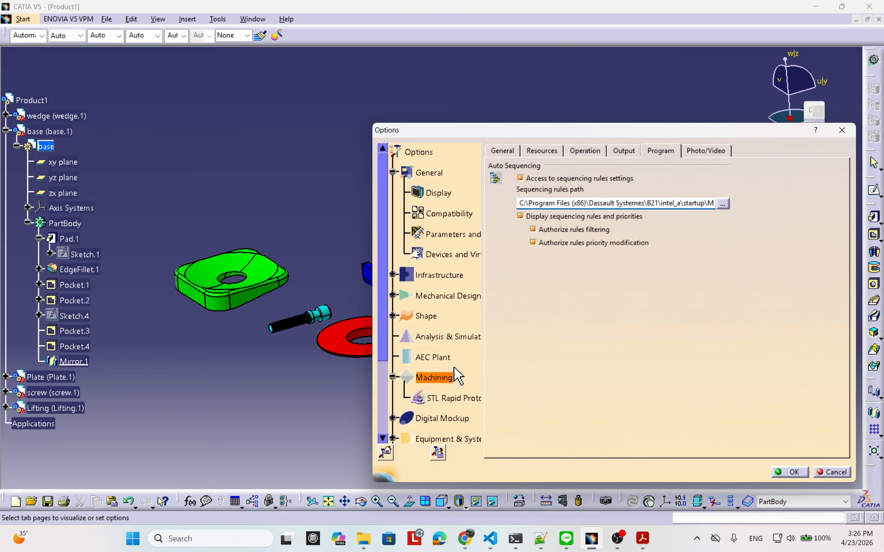
pyautogui.moveTo(456, 376); pyautogui.dragTo(446, 199, button='middle')
pyautogui.moveTo(449, 266); pyautogui.dragTo(446, 330, button='middle')
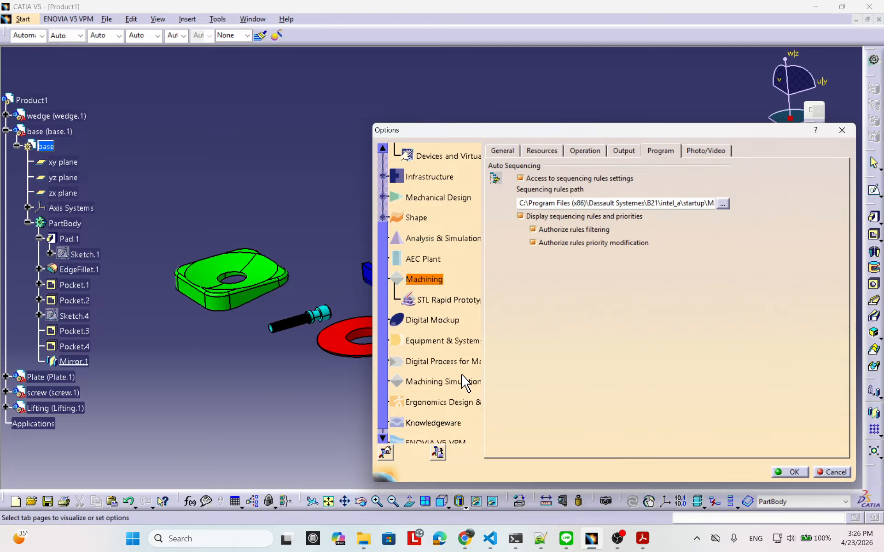
pyautogui.scroll(-3, 458, 377)
pyautogui.scroll(8, 457, 371)
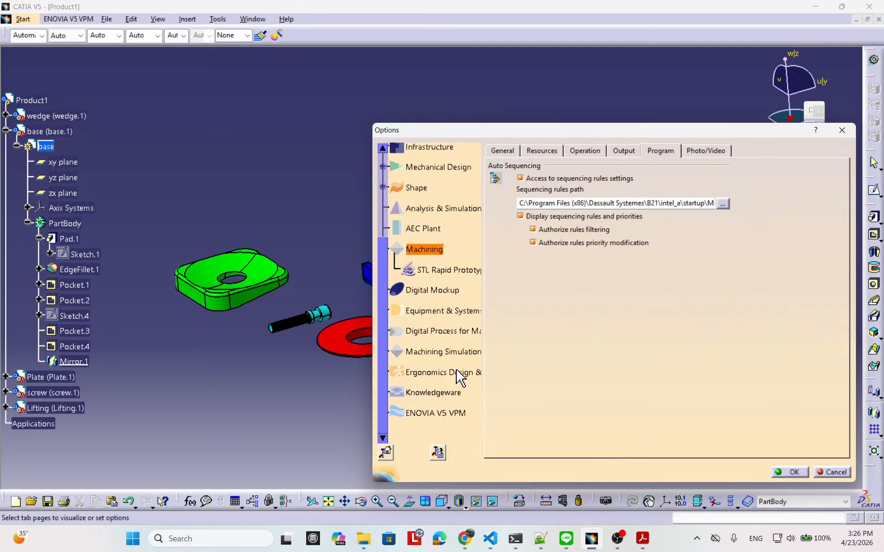
pyautogui.click(415, 268)
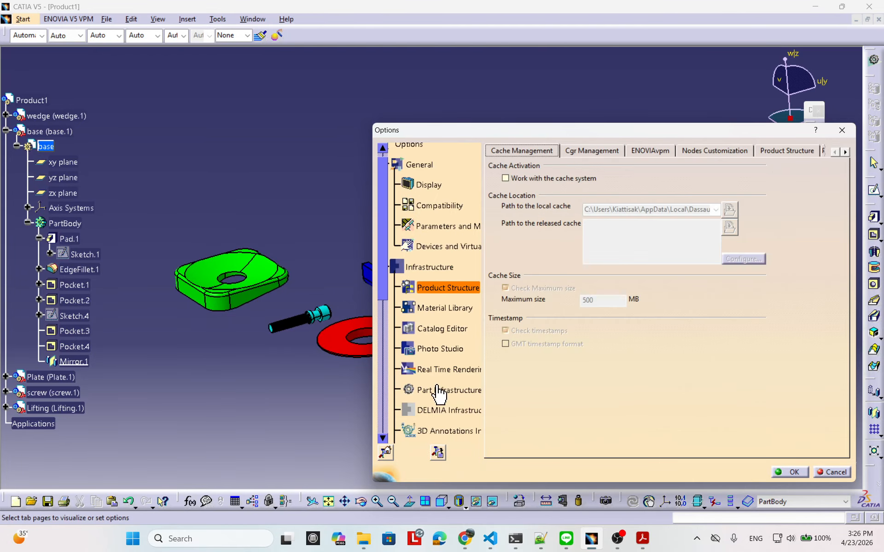
pyautogui.click(438, 389)
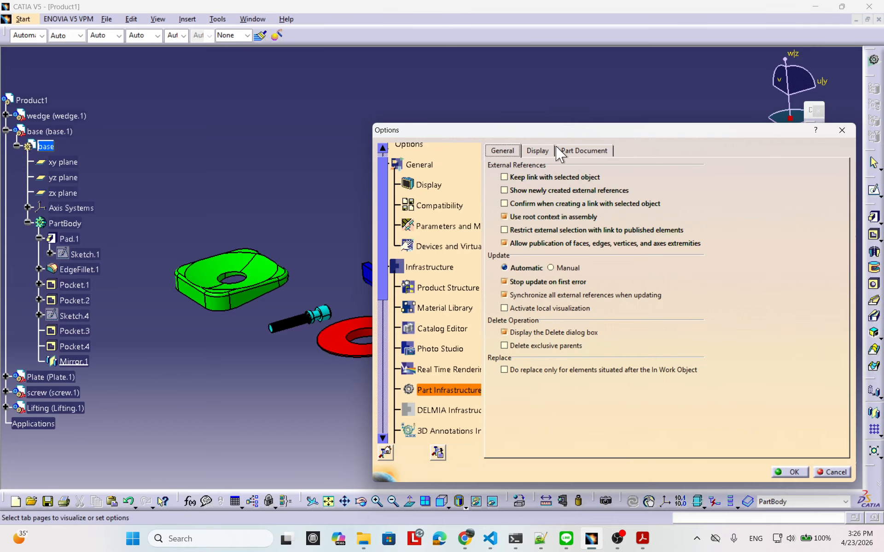
pyautogui.click(535, 151)
pyautogui.click(612, 331)
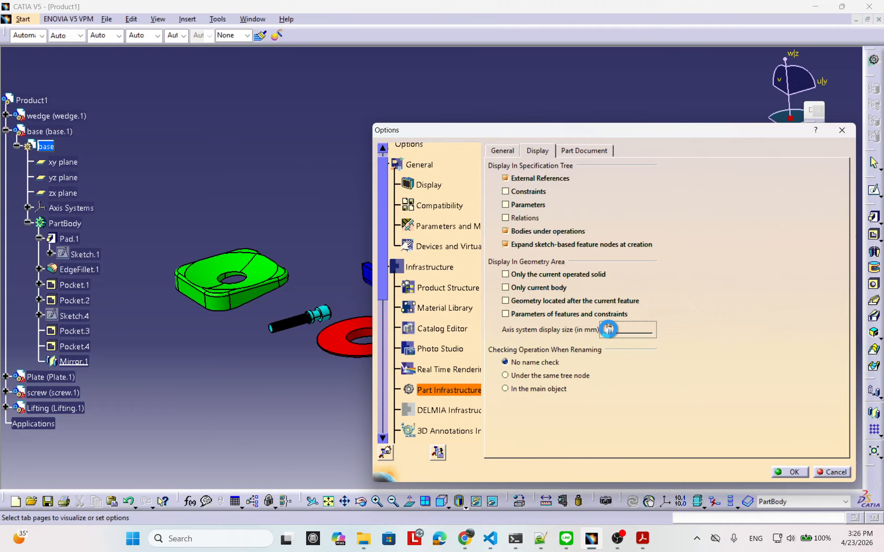
pyautogui.click(789, 472)
pyautogui.moveTo(598, 355); pyautogui.dragTo(551, 359, button='middle')
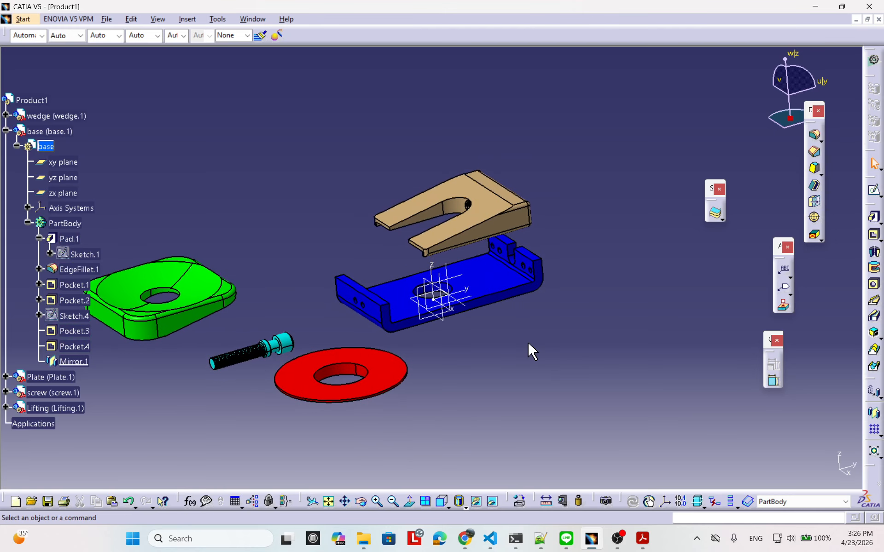
# Step: Make Product1 the active assembly and attach the compass to the Z axis of the base's axis system
pyautogui.doubleClick(32, 100)
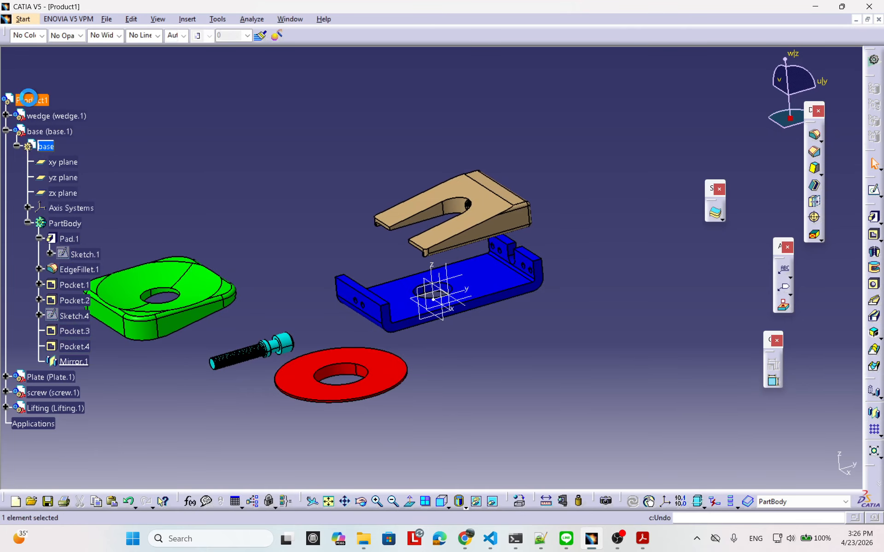
pyautogui.moveTo(505, 298); pyautogui.dragTo(510, 266, button='middle')
pyautogui.moveTo(790, 118); pyautogui.dragTo(500, 247)
pyautogui.moveTo(457, 274); pyautogui.dragTo(440, 276)
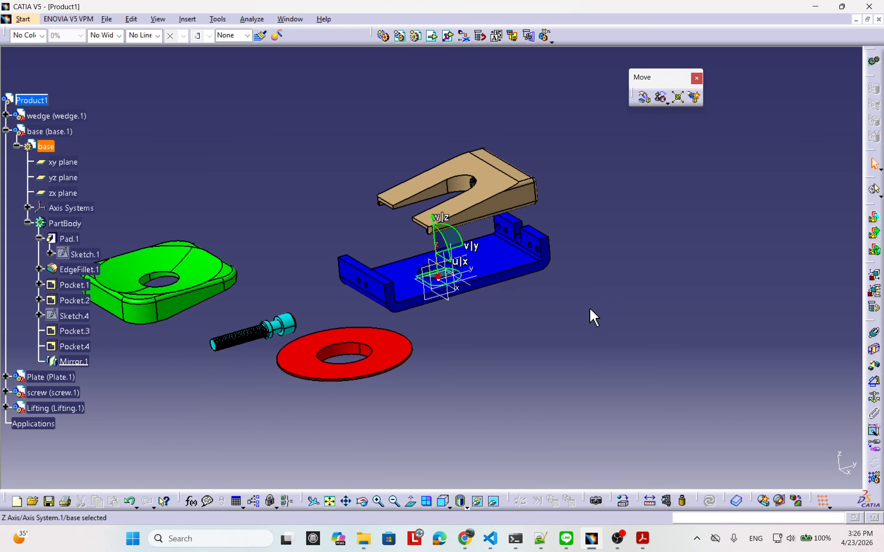
pyautogui.keyDown('ctrl'); pyautogui.moveTo(589, 307); pyautogui.dragTo(587, 261, button='middle'); pyautogui.keyUp('ctrl')
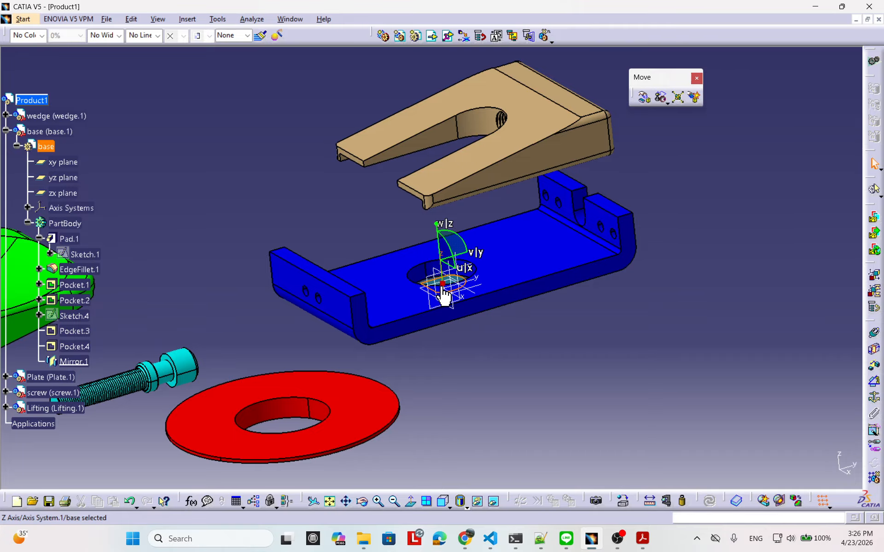
pyautogui.click(681, 337)
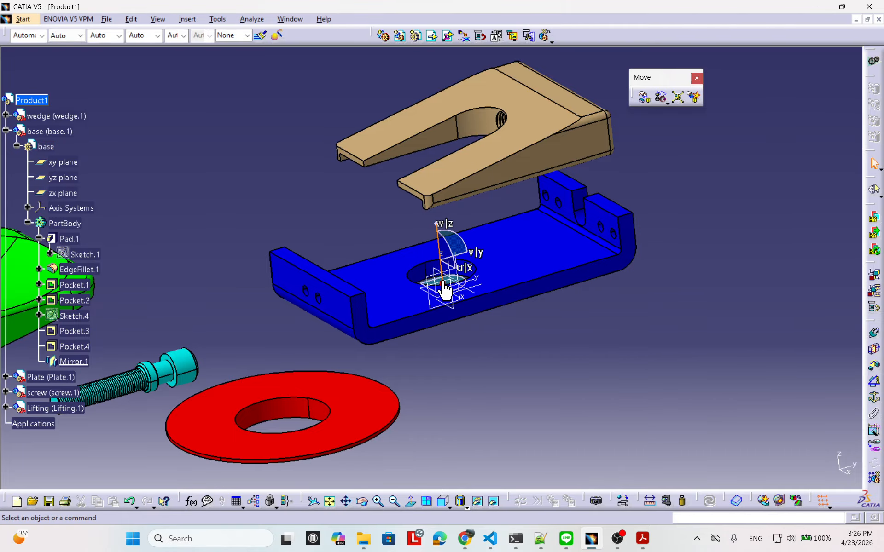
# Step: Detach the compass from the base, and rotate the base around the X axis with the Manipulation command
pyautogui.moveTo(444, 290); pyautogui.dragTo(833, 465)
pyautogui.click(644, 97)
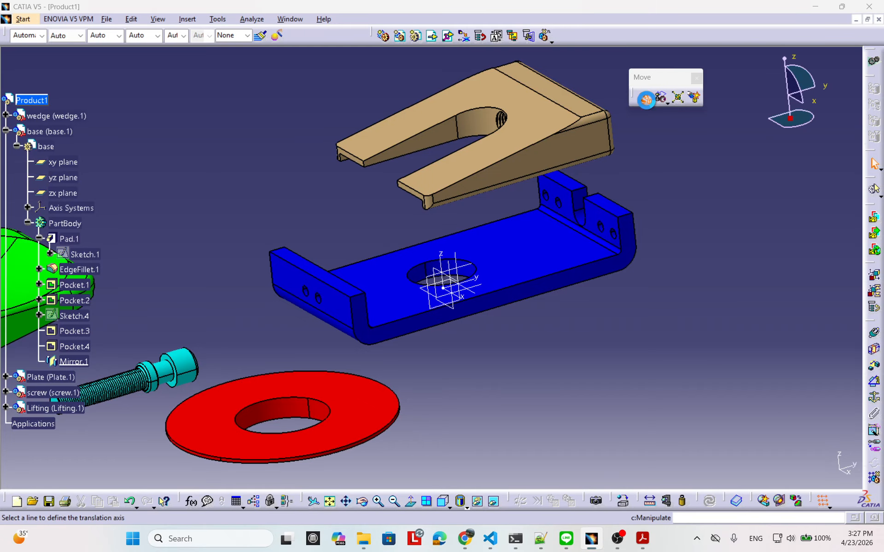
pyautogui.click(637, 263)
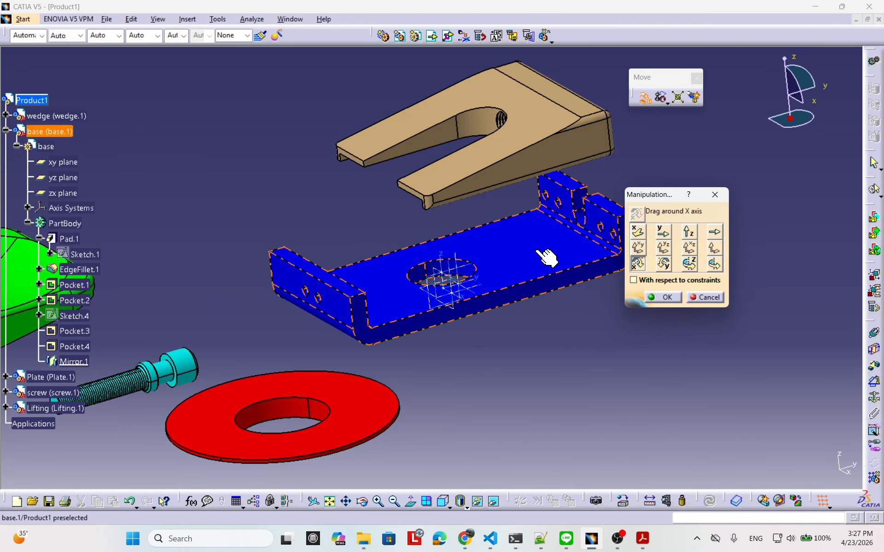
pyautogui.moveTo(546, 253); pyautogui.dragTo(450, 280)
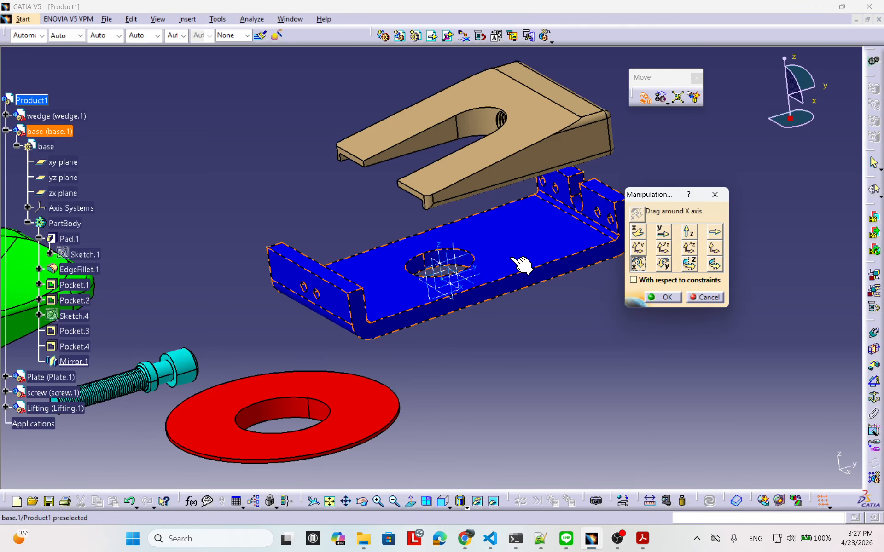
pyautogui.moveTo(463, 339); pyautogui.dragTo(578, 317, button='middle')
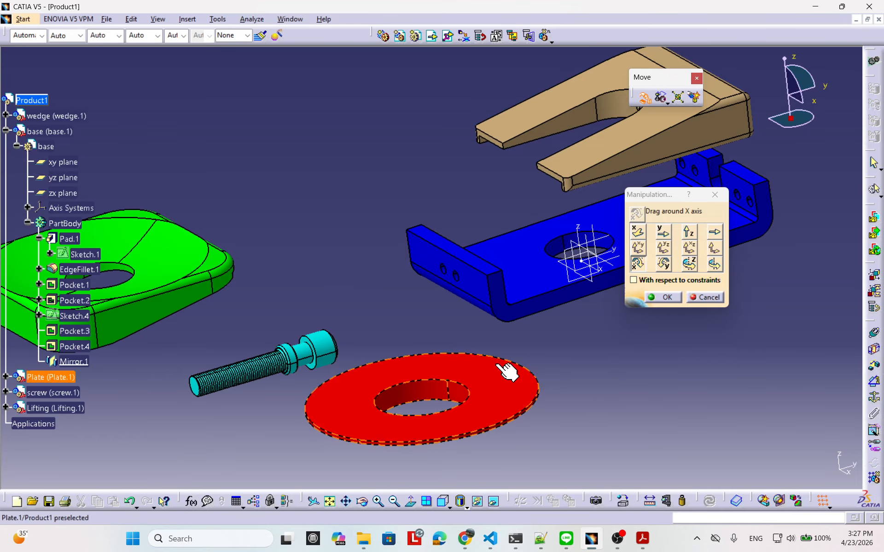
pyautogui.moveTo(503, 375); pyautogui.dragTo(496, 316, button='middle')
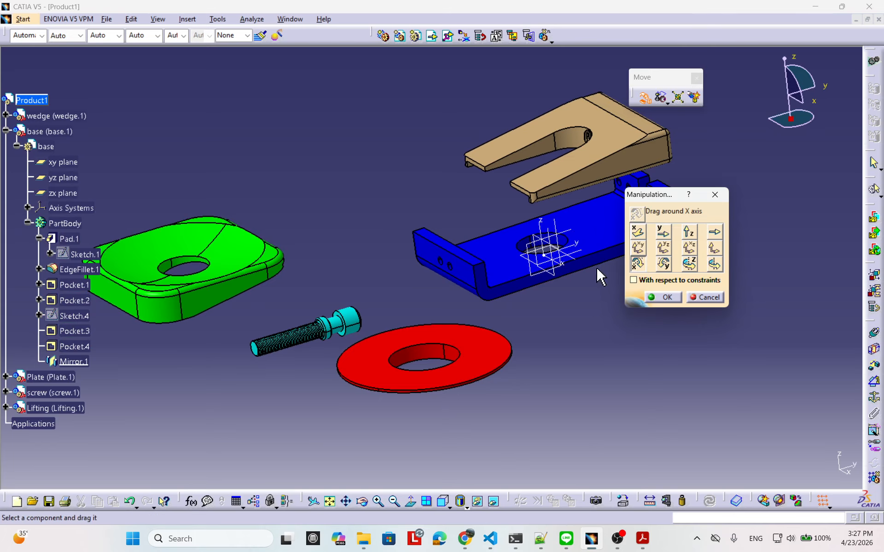
# Step: Tilt the base steeply around the X axis several times, and cancel the Manipulation command to discard the rotations
pyautogui.moveTo(499, 278); pyautogui.dragTo(441, 248)
pyautogui.moveTo(494, 377); pyautogui.dragTo(721, 395, button='middle')
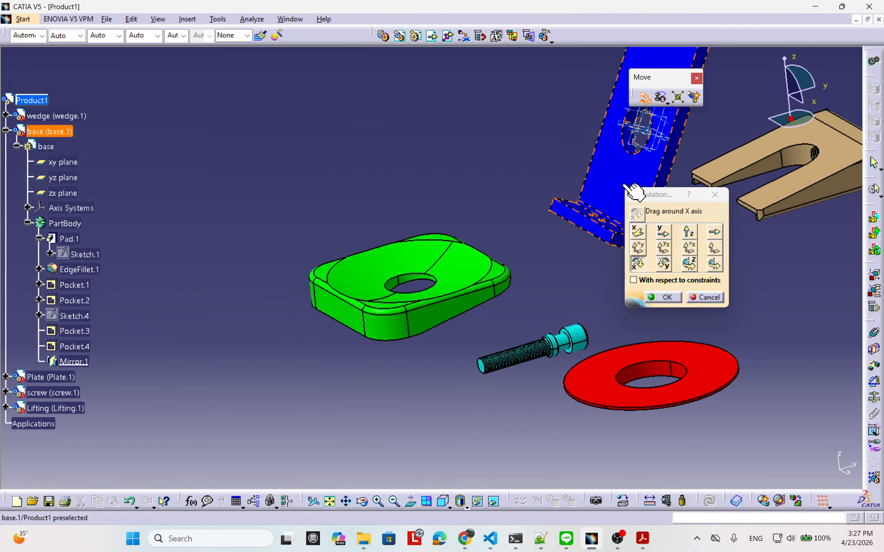
pyautogui.moveTo(633, 191); pyautogui.dragTo(721, 184)
pyautogui.moveTo(758, 158); pyautogui.dragTo(207, 148, button='middle')
pyautogui.moveTo(259, 106); pyautogui.dragTo(267, 133)
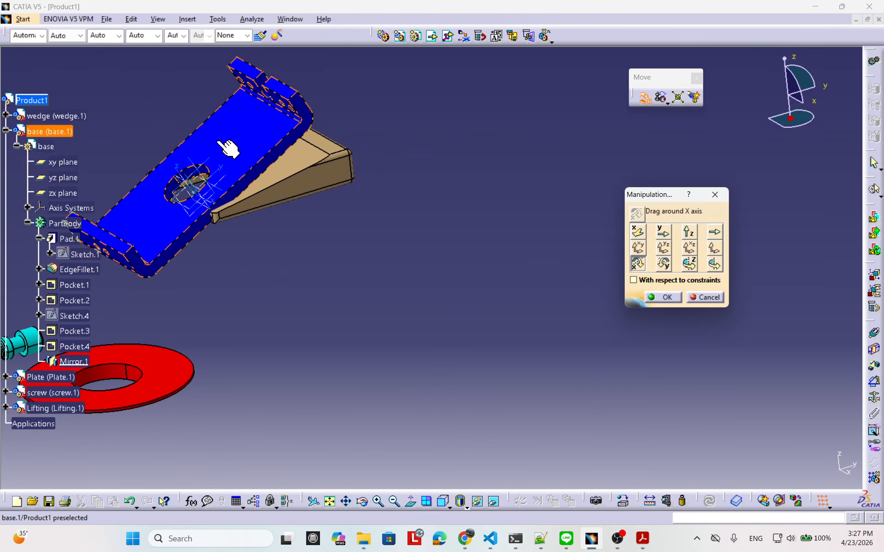
pyautogui.moveTo(233, 150); pyautogui.dragTo(590, 186, button='middle')
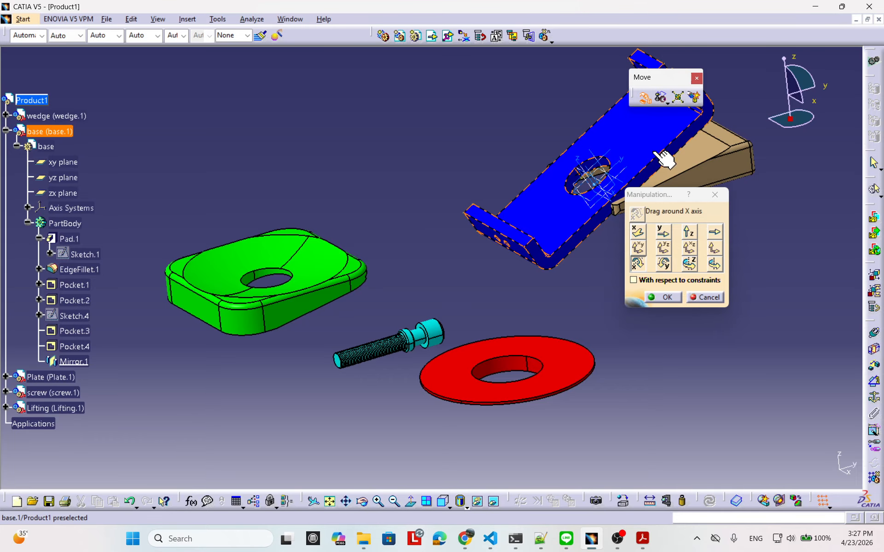
pyautogui.moveTo(528, 196); pyautogui.dragTo(530, 211, button='middle')
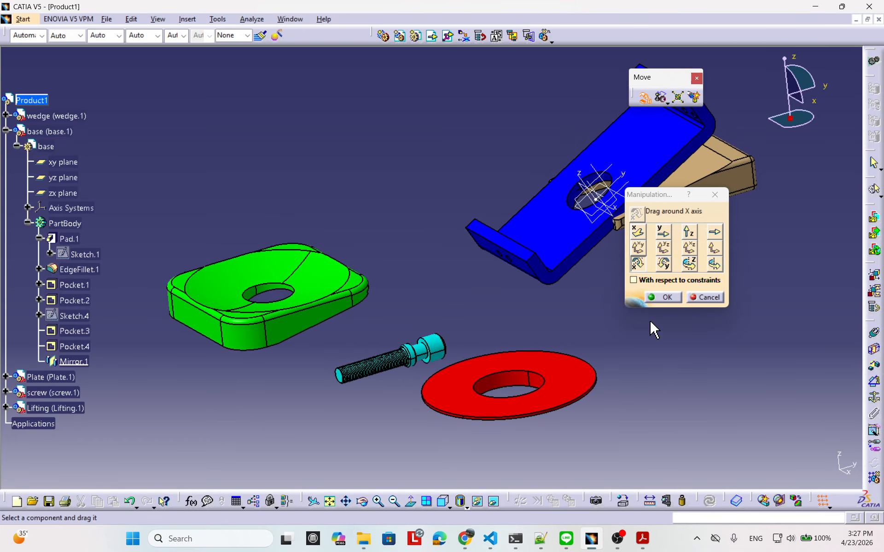
pyautogui.click(707, 299)
pyautogui.moveTo(753, 306); pyautogui.dragTo(810, 122, button='middle')
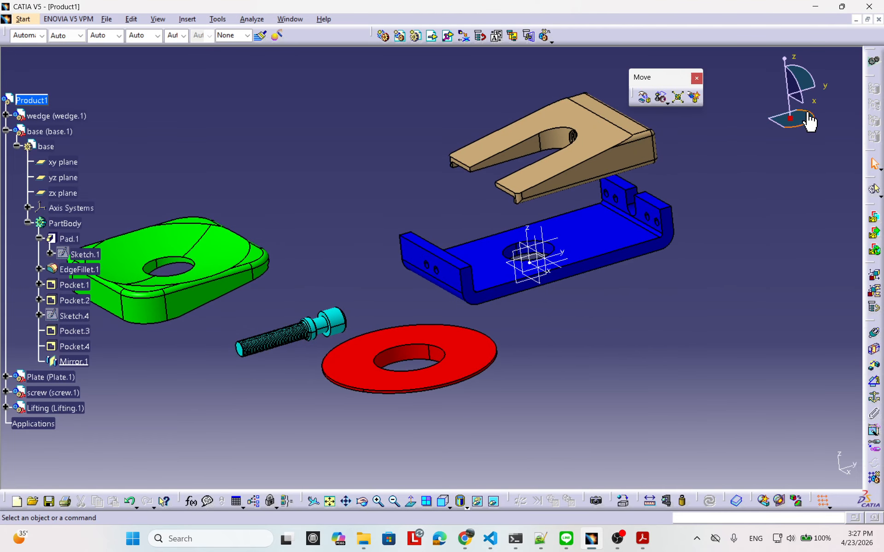
# Step: Attach the compass to the origin of the base's axis system
pyautogui.moveTo(789, 118); pyautogui.dragTo(535, 263)
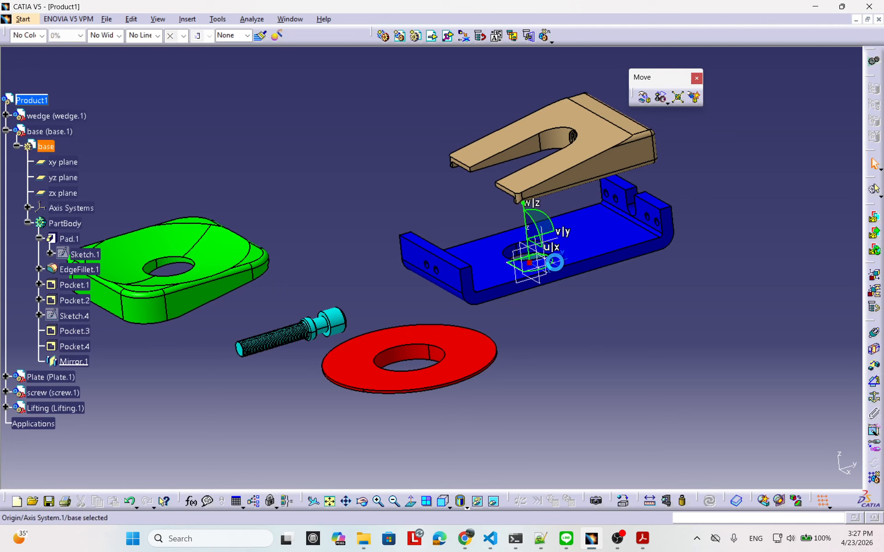
pyautogui.moveTo(679, 354)
pyautogui.mouseDown(button='middle')
pyautogui.moveTo(669, 319)
pyautogui.moveTo(667, 343)
pyautogui.mouseUp(button='middle')
pyautogui.click(668, 319)
# Step: In a standard view onto the YZ plane, rotate the base to -90deg about X with a 90deg compass rotation increment along U
pyautogui.click(442, 503)
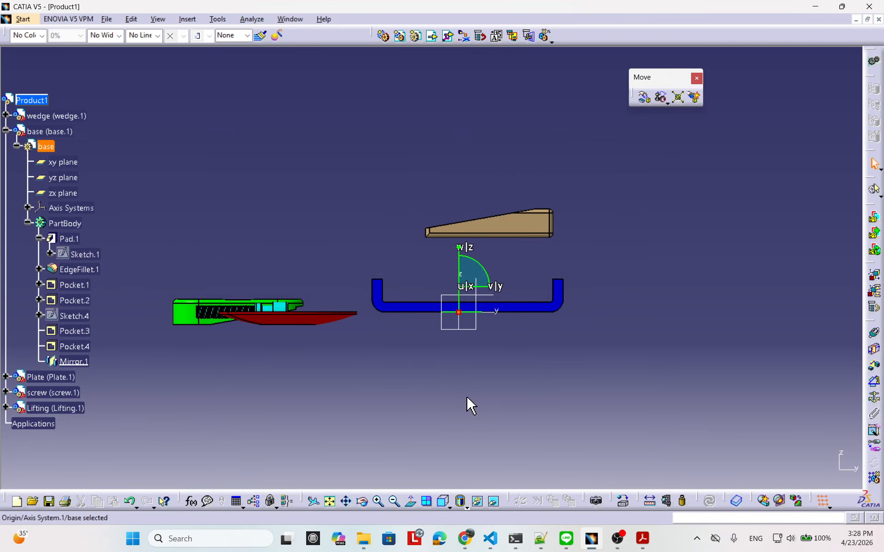
pyautogui.doubleClick(490, 278)
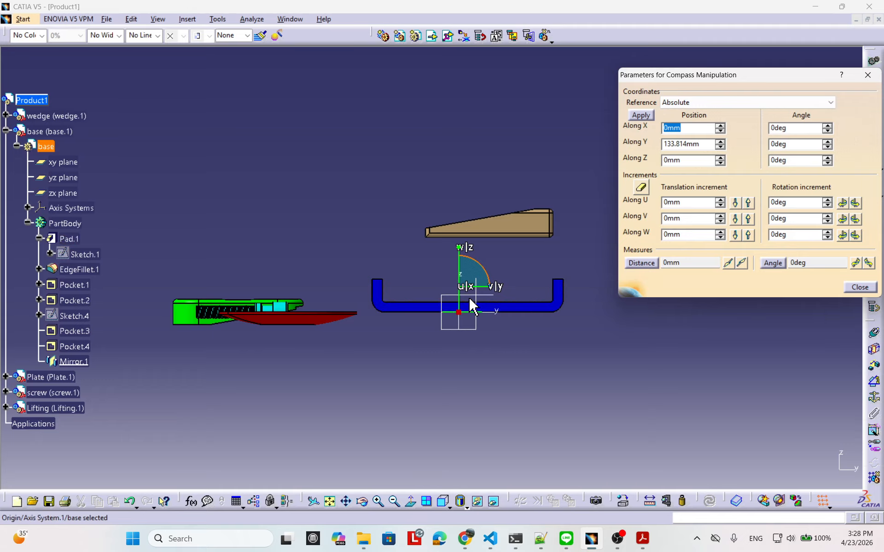
pyautogui.click(769, 202)
pyautogui.click(842, 204)
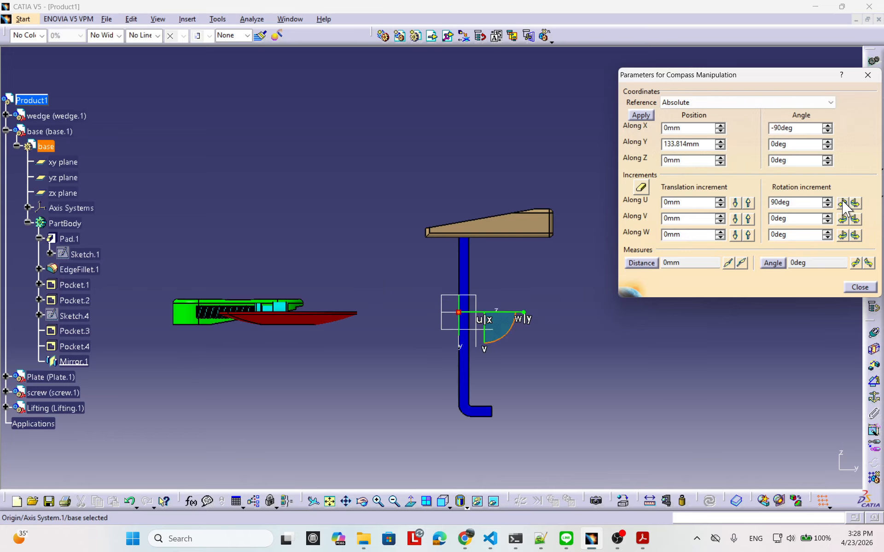
pyautogui.moveTo(603, 261); pyautogui.dragTo(547, 276, button='middle')
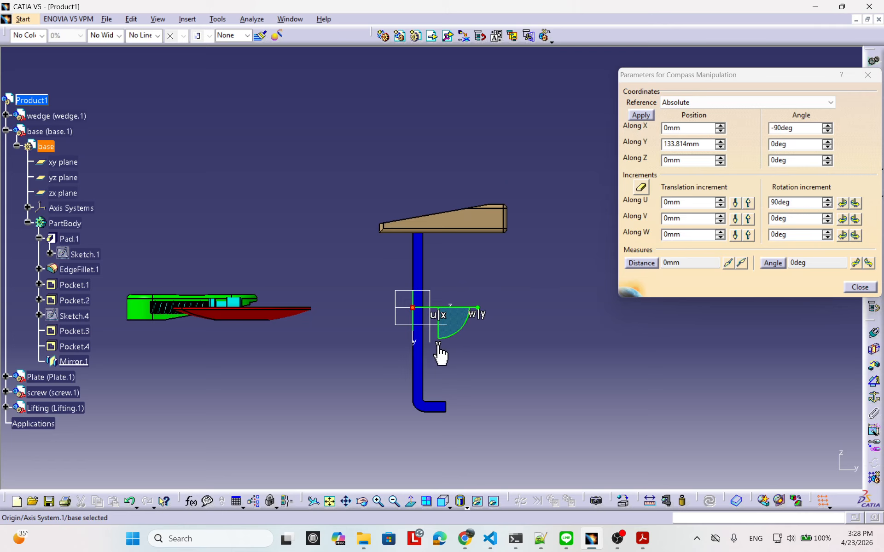
# Step: Rotate the base to 90deg about Z with a 90deg compass rotation increment along V, and close the compass parameters
pyautogui.doubleClick(795, 219)
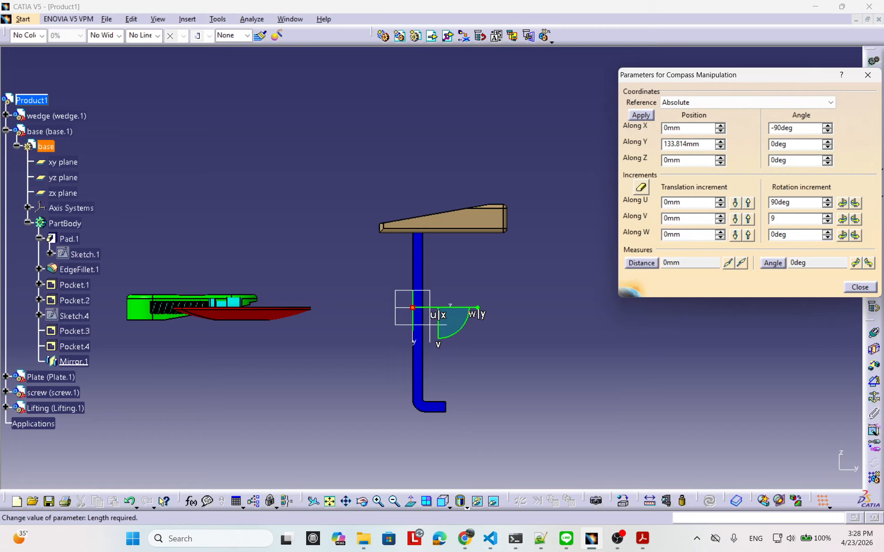
pyautogui.write('90')
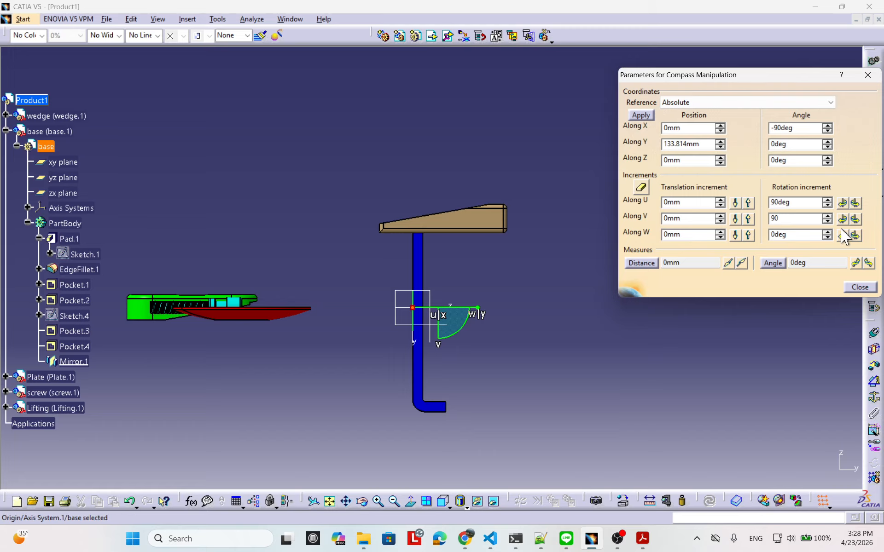
pyautogui.click(842, 220)
pyautogui.moveTo(606, 307); pyautogui.dragTo(468, 364, button='middle')
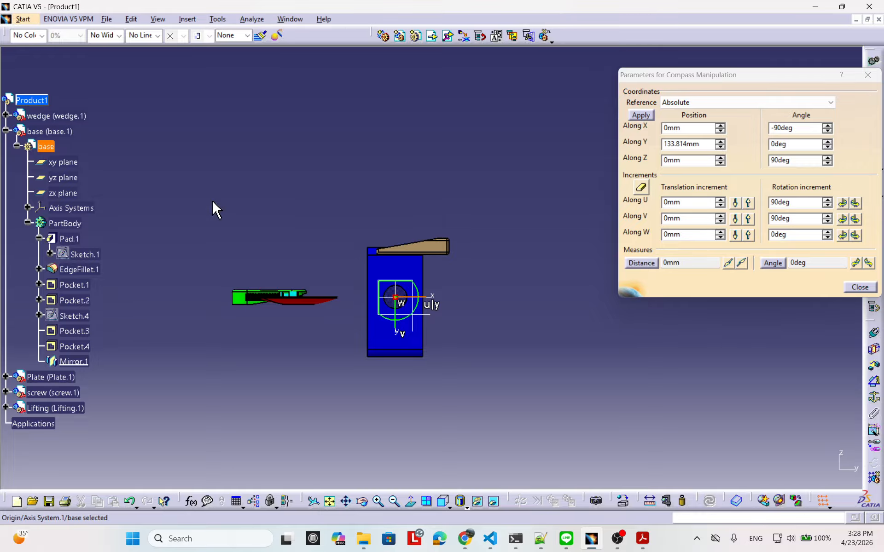
pyautogui.click(866, 289)
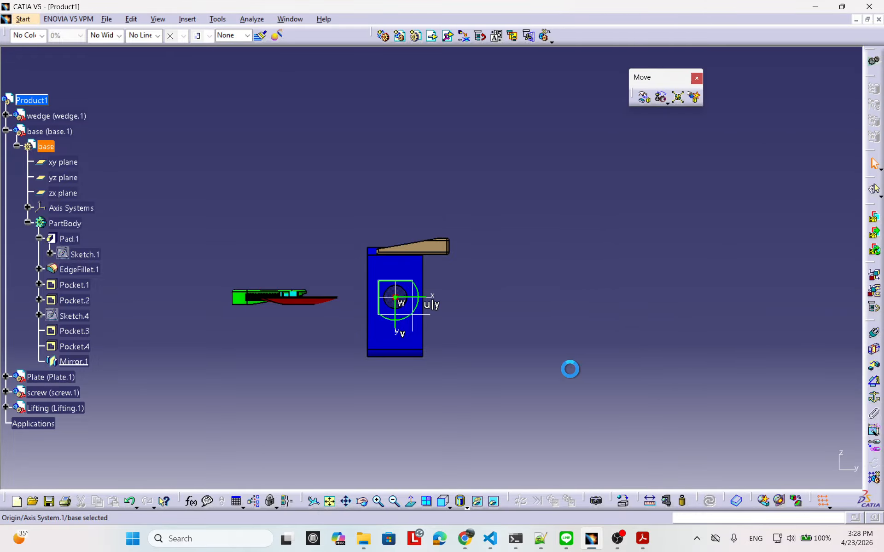
pyautogui.moveTo(489, 359)
pyautogui.mouseDown(button='middle')
pyautogui.moveTo(481, 202)
pyautogui.moveTo(452, 326)
pyautogui.moveTo(667, 294)
pyautogui.moveTo(477, 336)
pyautogui.moveTo(504, 361)
pyautogui.mouseUp(button='middle')
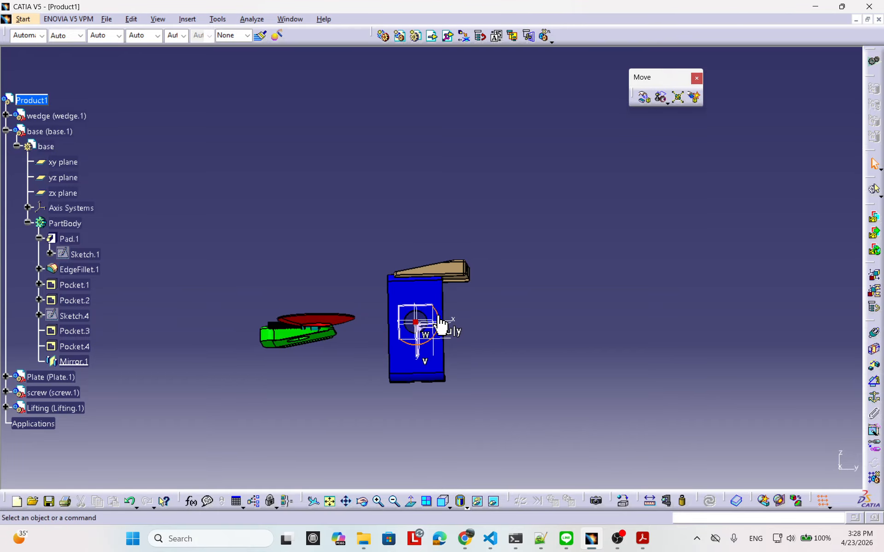
# Step: Reopen the compass parameters, select the base, and rotate it to -90deg about Z with a 180deg rotation increment along V
pyautogui.doubleClick(441, 324)
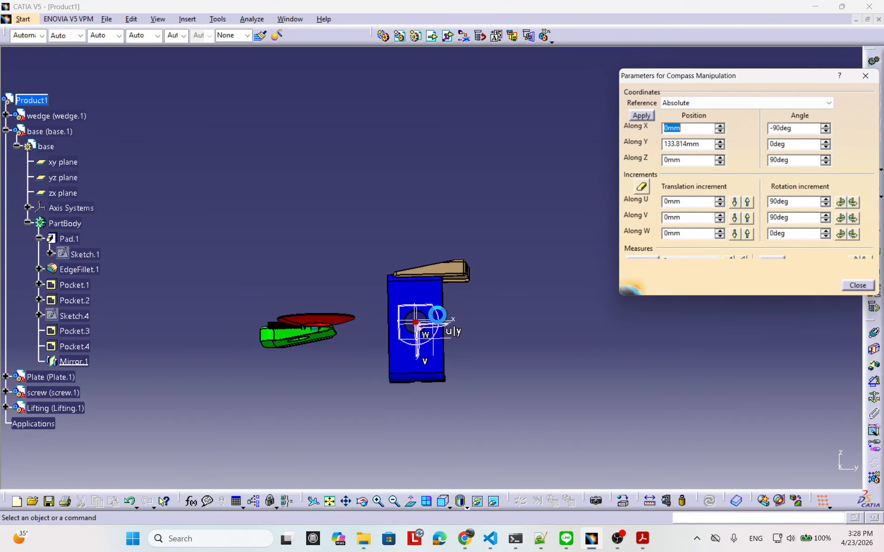
pyautogui.click(443, 374)
pyautogui.moveTo(529, 372); pyautogui.dragTo(507, 363, button='middle')
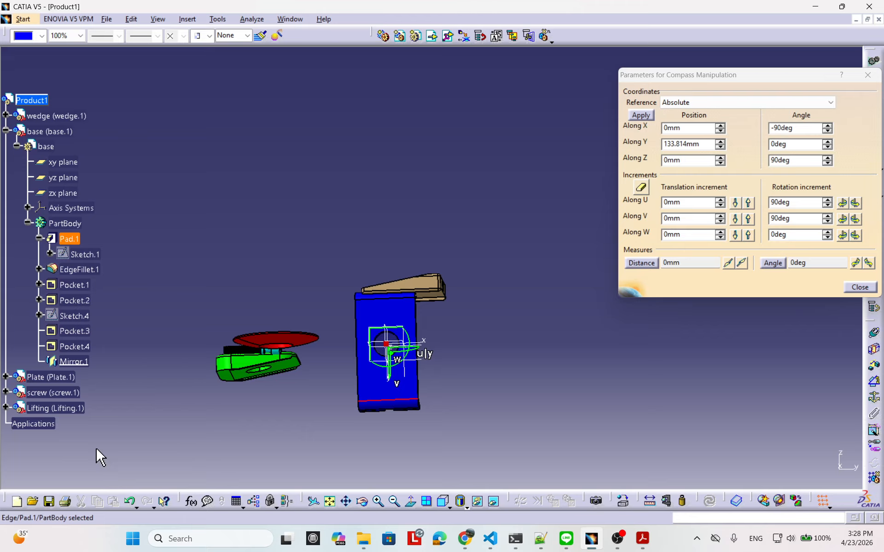
pyautogui.moveTo(533, 344); pyautogui.dragTo(468, 320, button='middle')
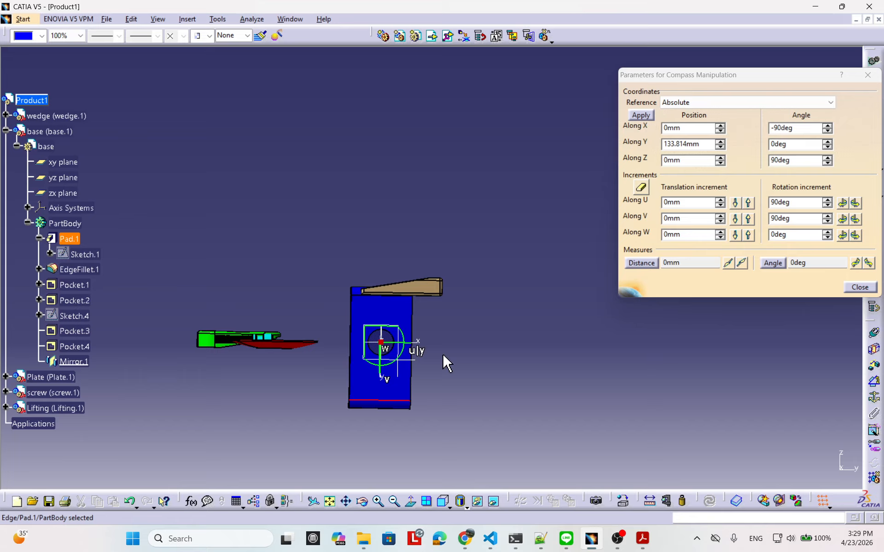
pyautogui.moveTo(814, 218); pyautogui.dragTo(753, 225)
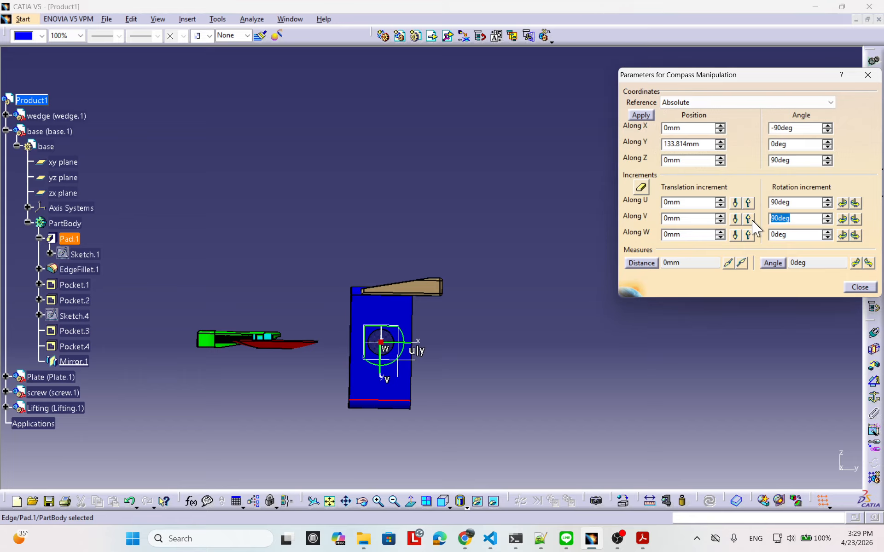
pyautogui.write('180')
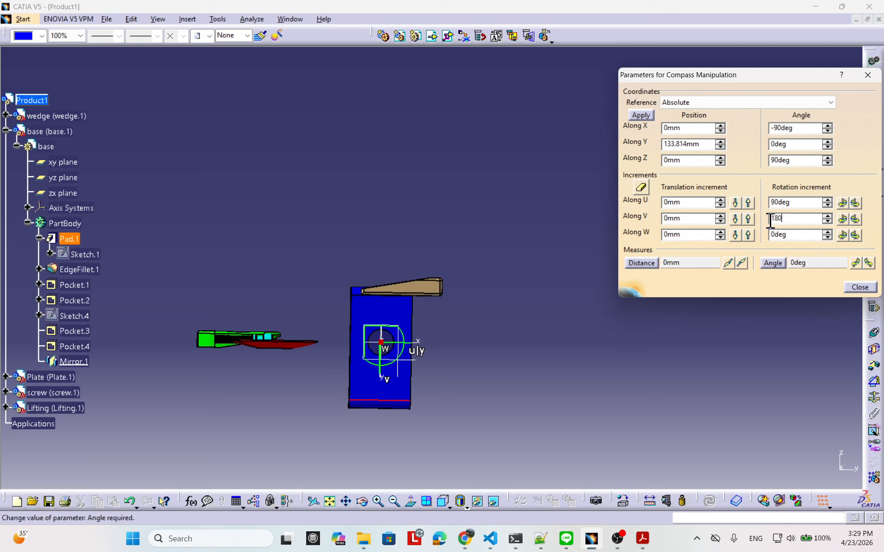
pyautogui.click(842, 219)
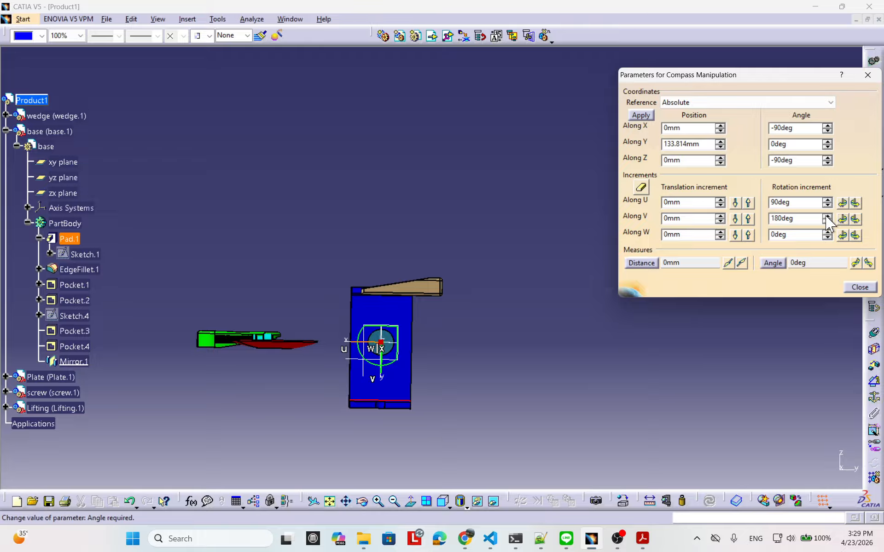
# Step: Flip the base to 90deg about X with a 180deg compass rotation increment along U
pyautogui.click(391, 374)
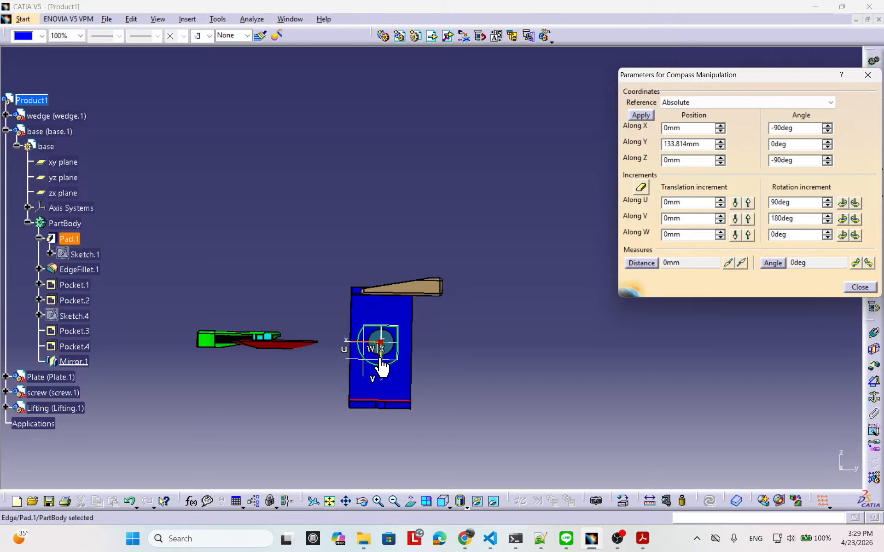
pyautogui.doubleClick(805, 203)
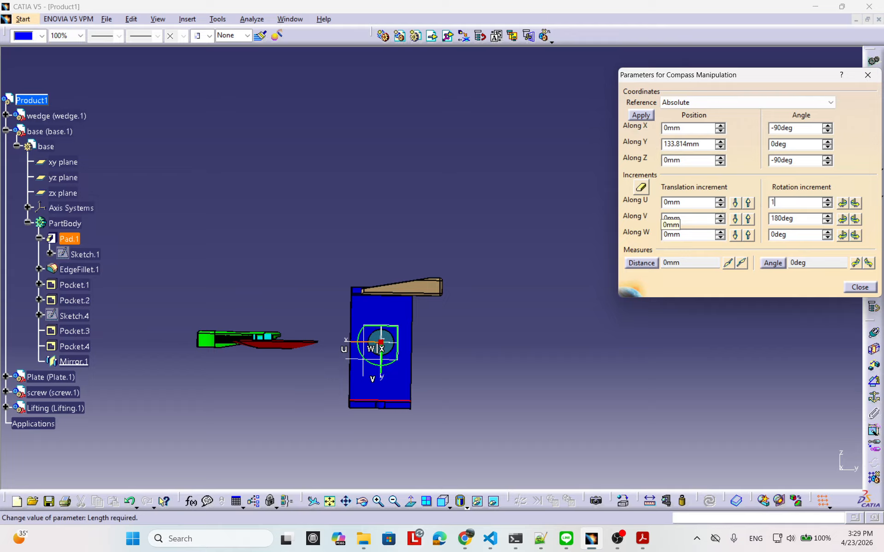
pyautogui.write('180deg')
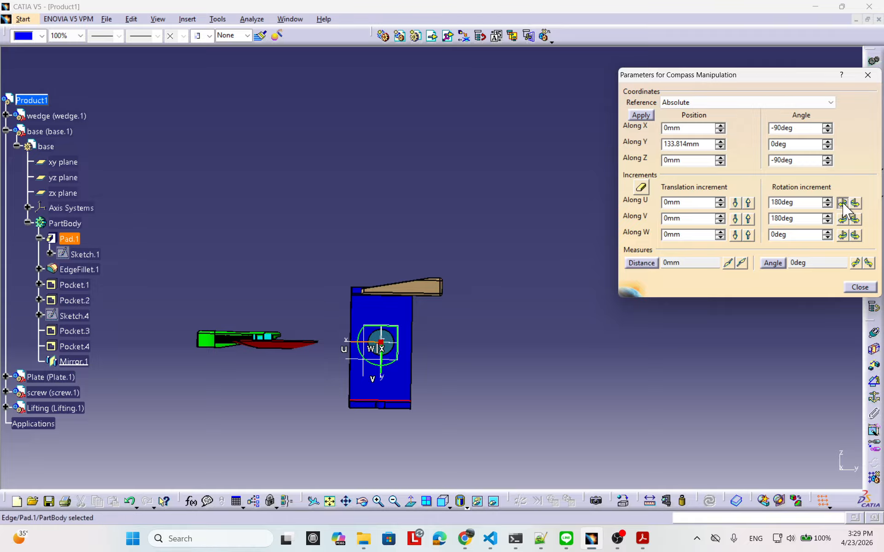
pyautogui.click(842, 204)
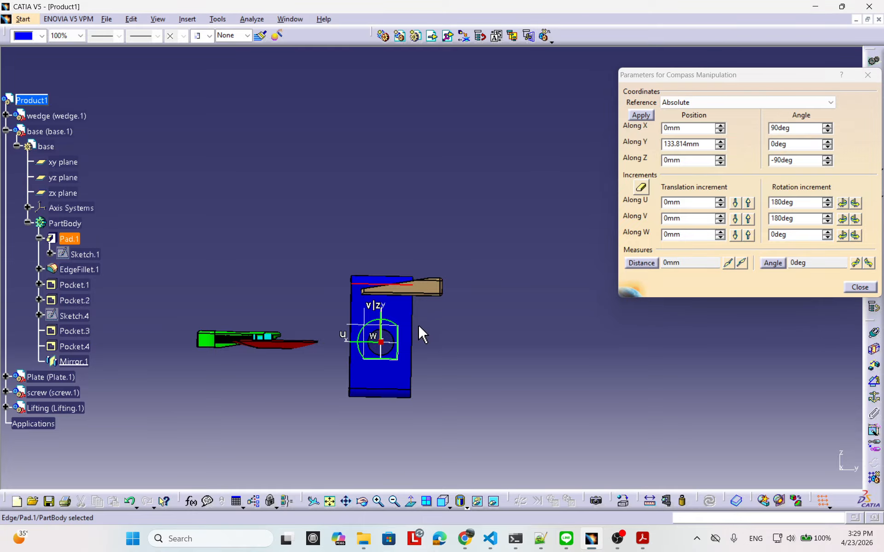
pyautogui.moveTo(418, 332); pyautogui.dragTo(490, 318, button='middle')
# Step: Set the rotation increment along W to 180deg, rotate the base twice by it, and close the compass parameters
pyautogui.doubleClick(763, 234)
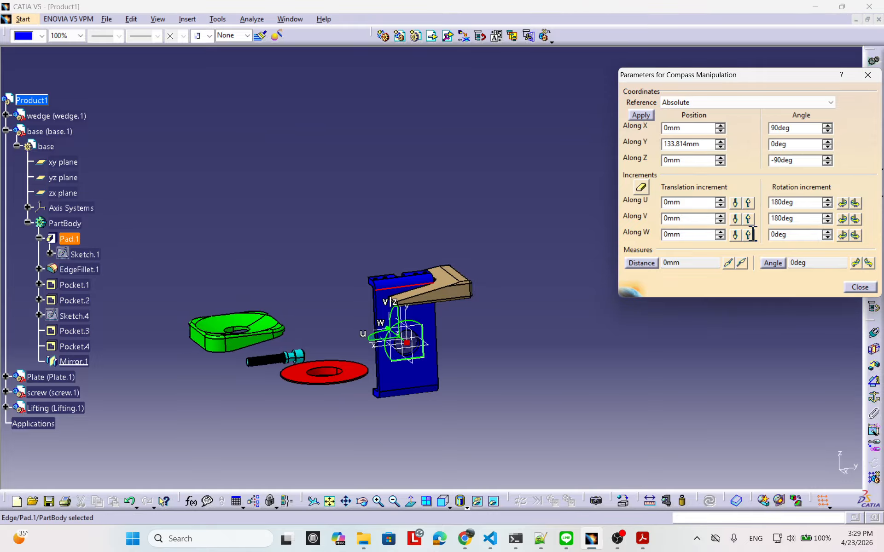
pyautogui.write('18')
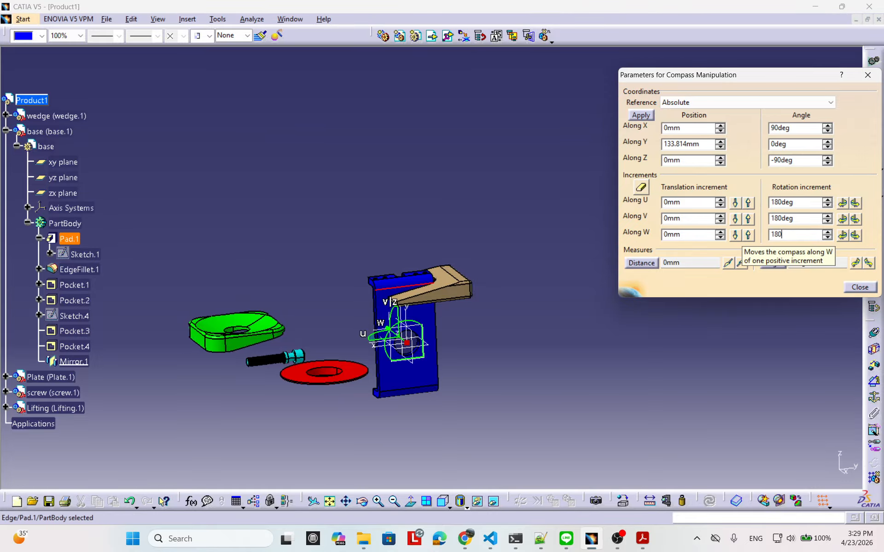
pyautogui.click(842, 235)
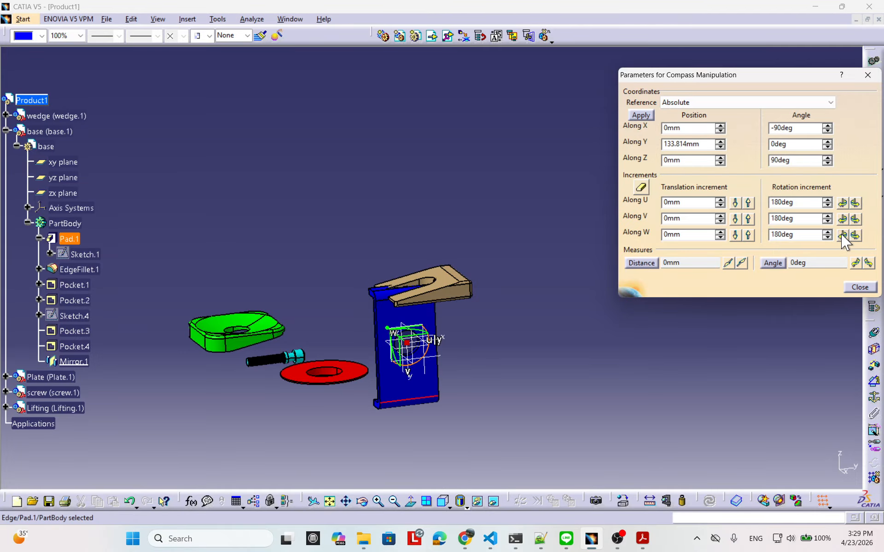
pyautogui.click(842, 235)
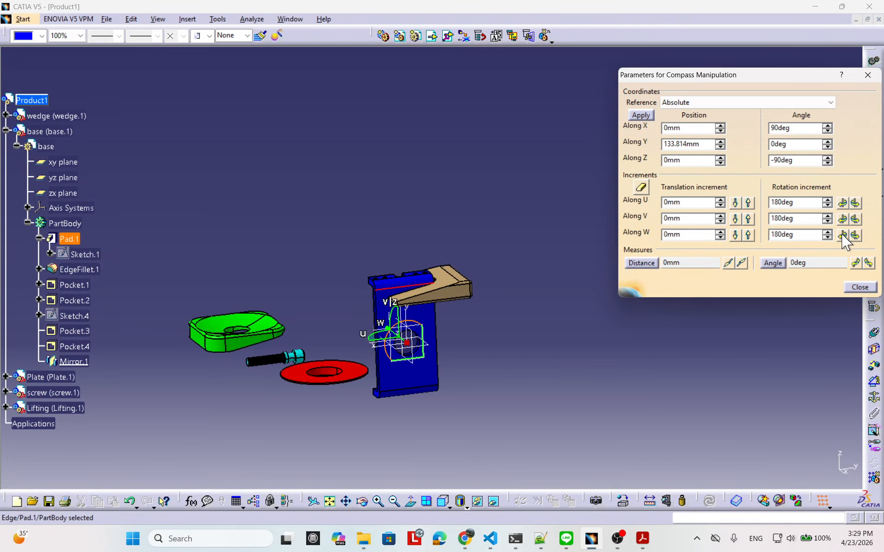
pyautogui.click(859, 287)
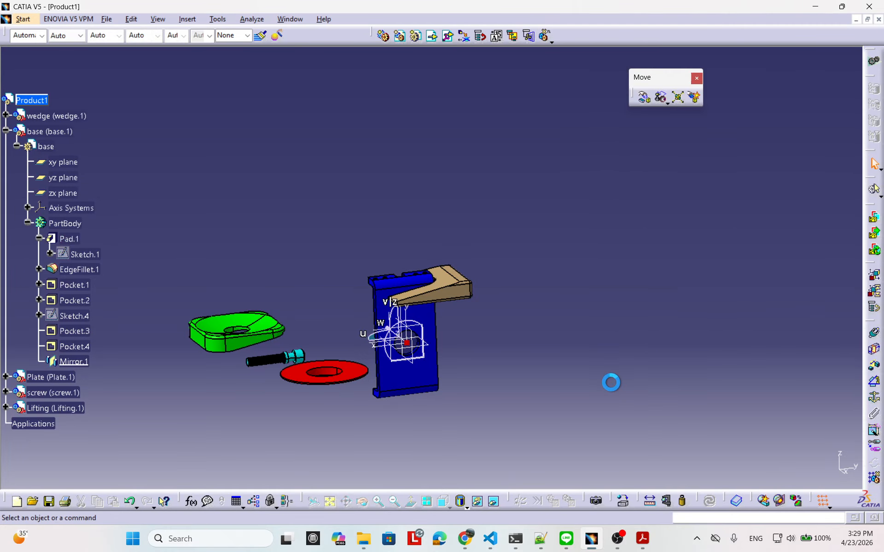
# Step: Align the compass with the absolute axes by applying 0deg angles along X and Z without moving the base
pyautogui.doubleClick(419, 333)
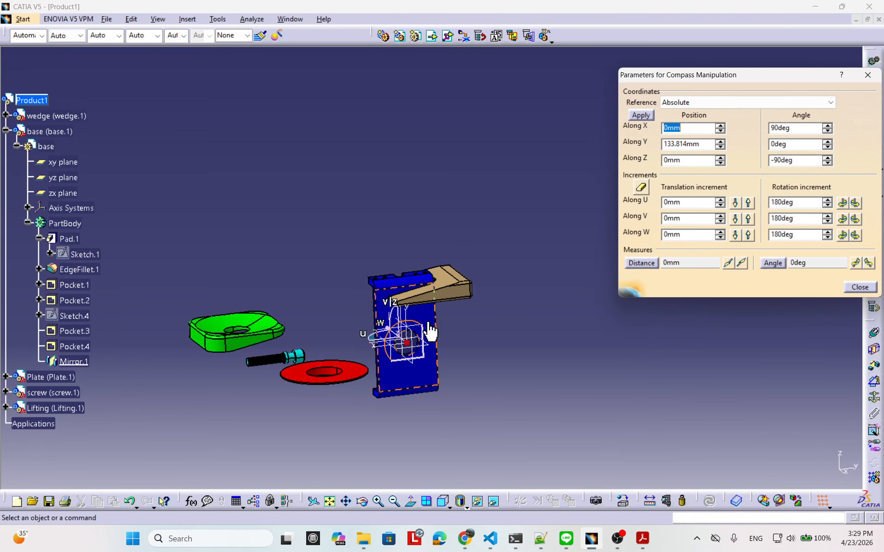
pyautogui.doubleClick(803, 129)
pyautogui.write('0')
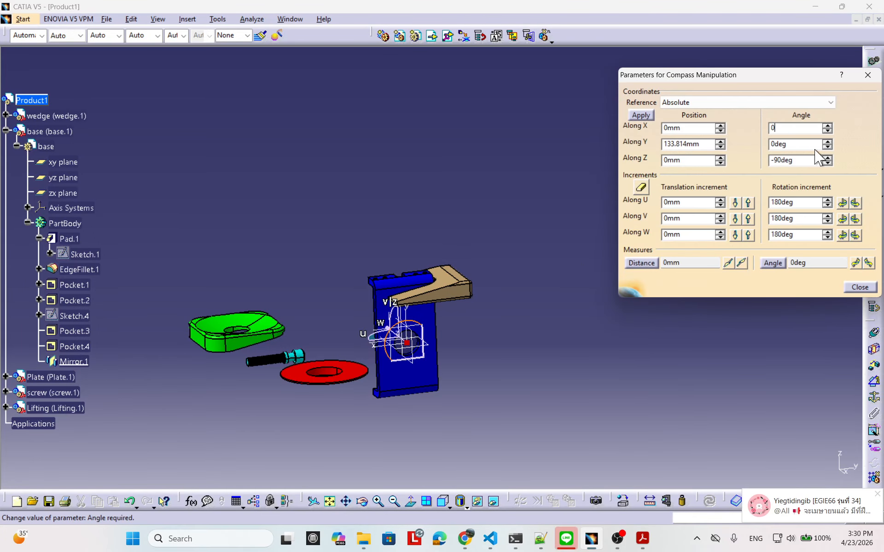
pyautogui.doubleClick(801, 160)
pyautogui.write('0')
pyautogui.click(641, 116)
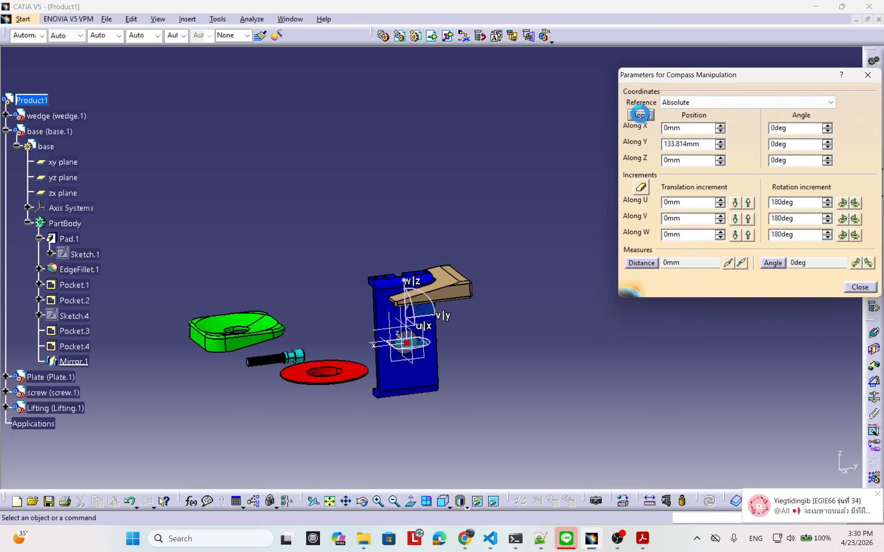
pyautogui.moveTo(572, 378); pyautogui.dragTo(527, 296, button='middle')
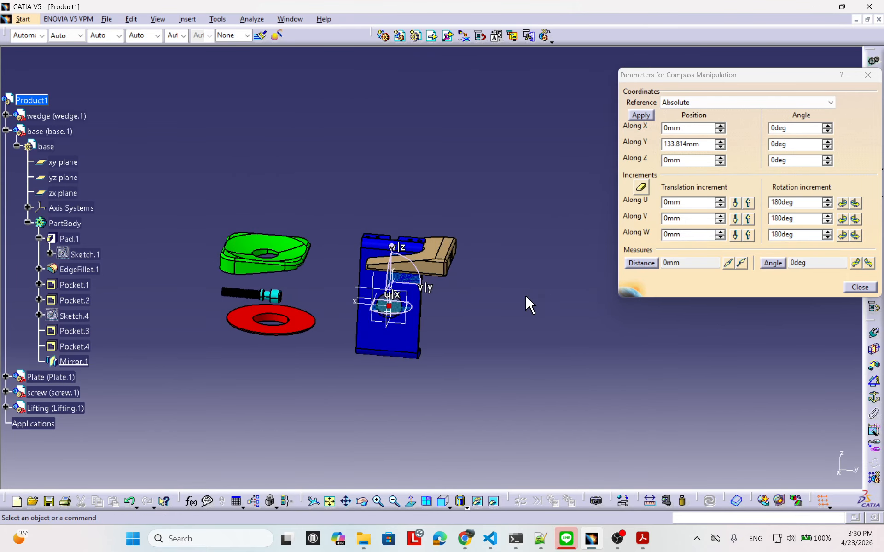
# Step: Select the base, rotate it to -180deg about Z with the 180deg increment along W, and close the compass parameters
pyautogui.click(414, 339)
pyautogui.moveTo(467, 333); pyautogui.dragTo(386, 343, button='middle')
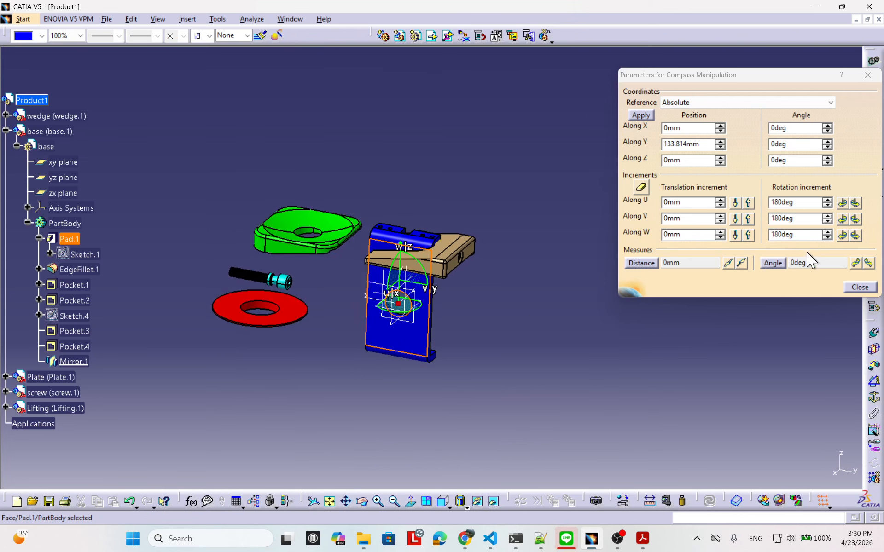
pyautogui.click(843, 235)
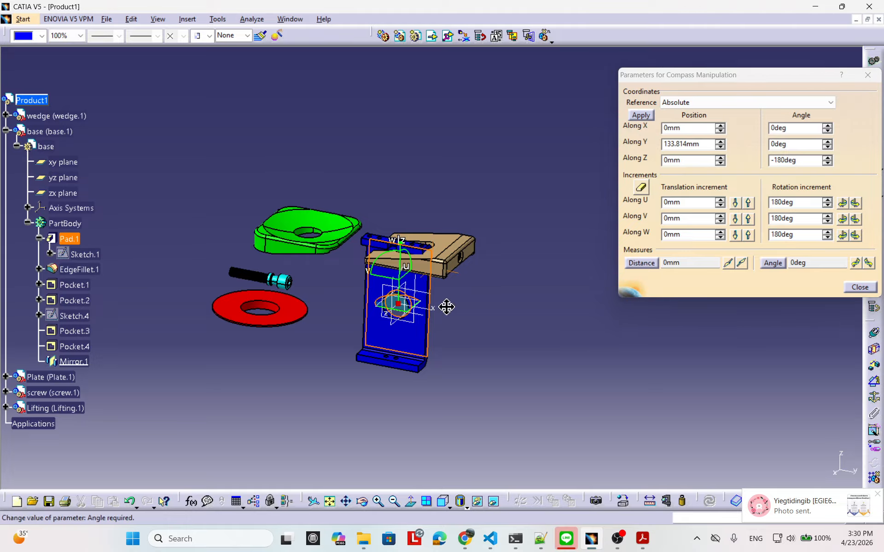
pyautogui.moveTo(477, 314); pyautogui.dragTo(479, 270, button='middle')
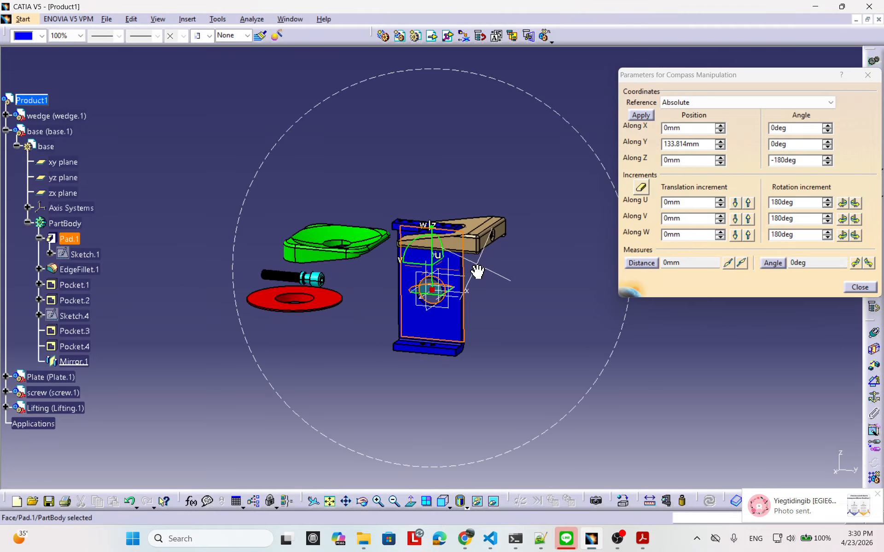
pyautogui.click(859, 287)
pyautogui.moveTo(477, 312); pyautogui.dragTo(529, 332, button='middle')
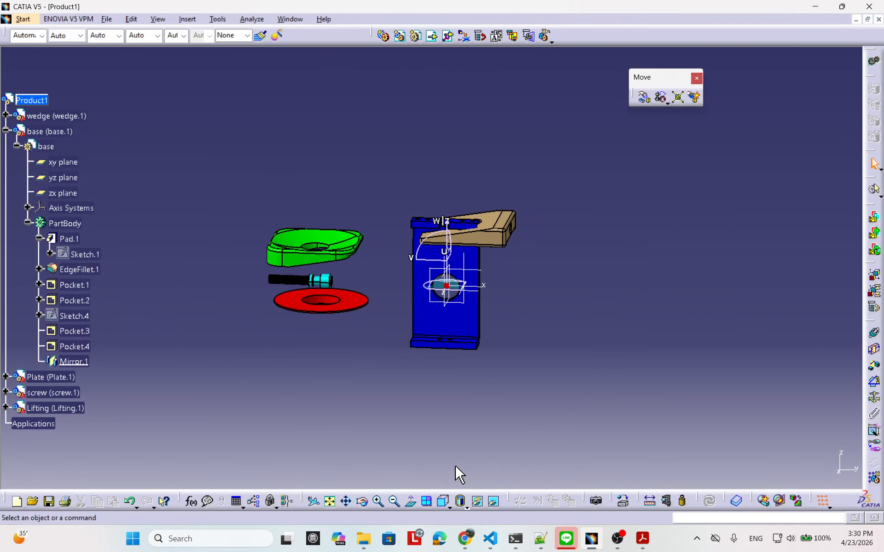
# Step: Examine the reoriented base and its position relative to the wedge, plate, screw and lifting parts from the front and several angles
pyautogui.click(443, 501)
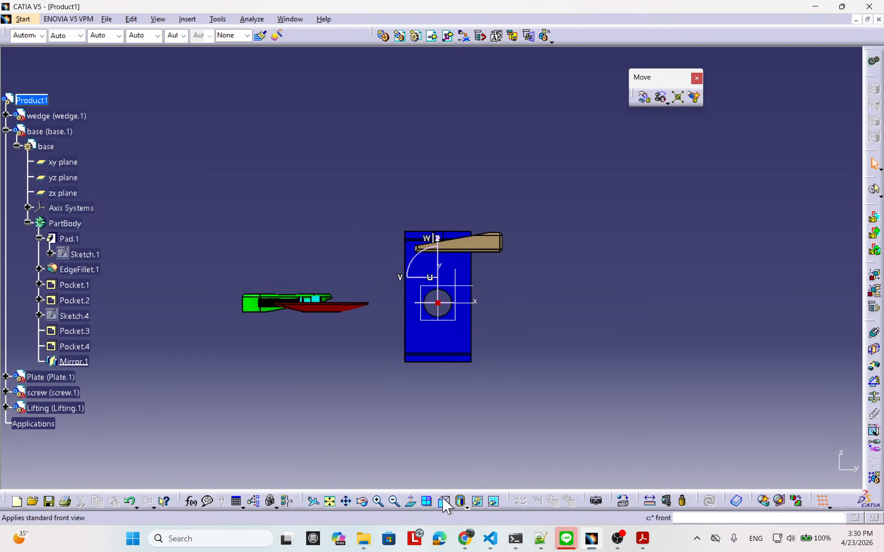
pyautogui.moveTo(612, 335); pyautogui.dragTo(559, 312, button='middle')
pyautogui.moveTo(317, 383); pyautogui.dragTo(345, 306, button='middle')
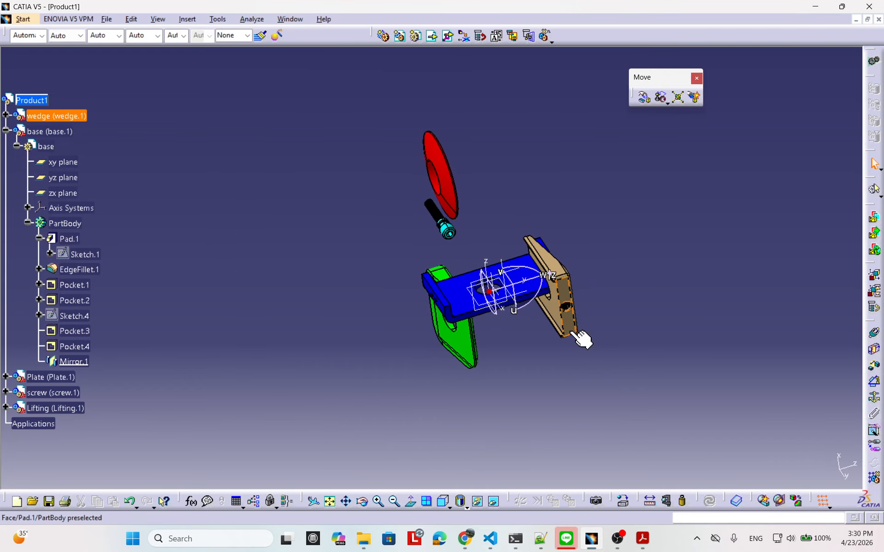
pyautogui.moveTo(582, 337); pyautogui.dragTo(370, 363, button='middle')
pyautogui.moveTo(494, 330); pyautogui.dragTo(569, 334, button='middle')
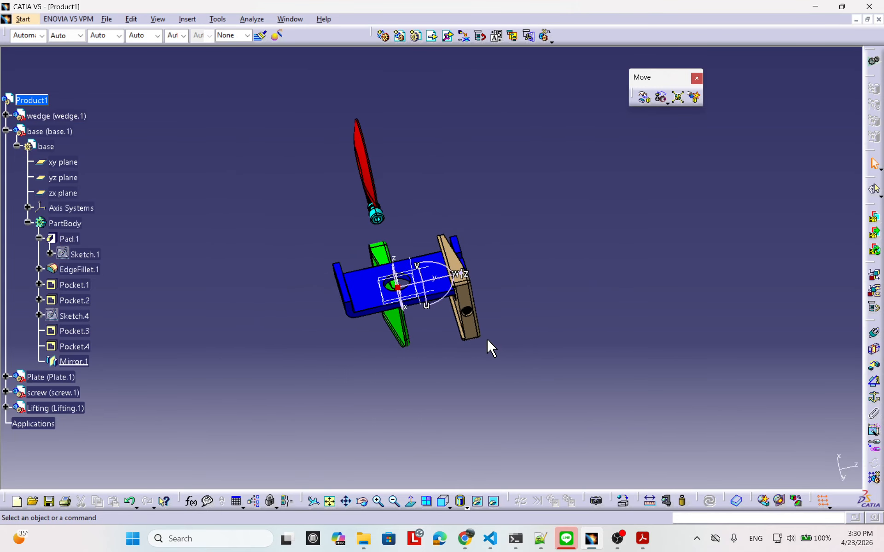
pyautogui.moveTo(488, 341)
pyautogui.mouseDown(button='middle')
pyautogui.moveTo(460, 351)
pyautogui.moveTo(476, 347)
pyautogui.mouseUp(button='middle')
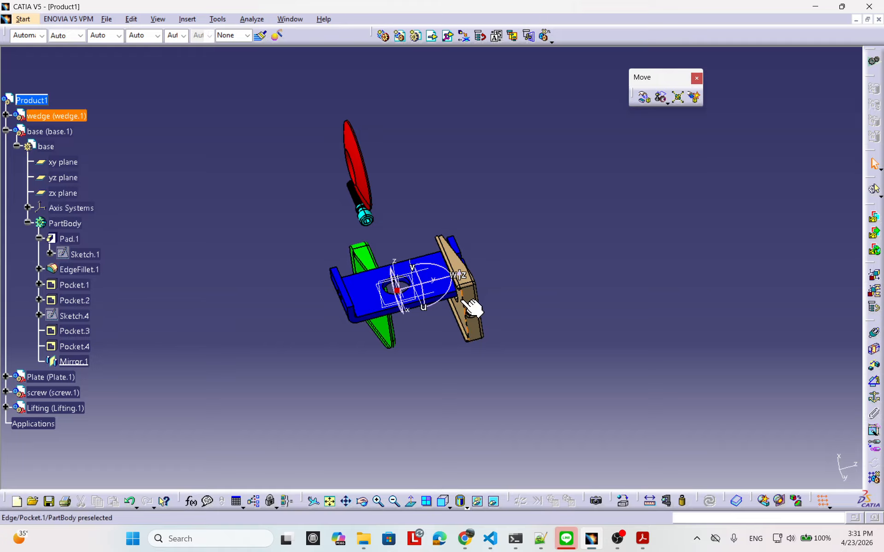
pyautogui.moveTo(394, 391); pyautogui.dragTo(474, 364, button='middle')
pyautogui.moveTo(528, 385); pyautogui.dragTo(437, 297, button='middle')
pyautogui.moveTo(418, 347); pyautogui.dragTo(422, 337, button='middle')
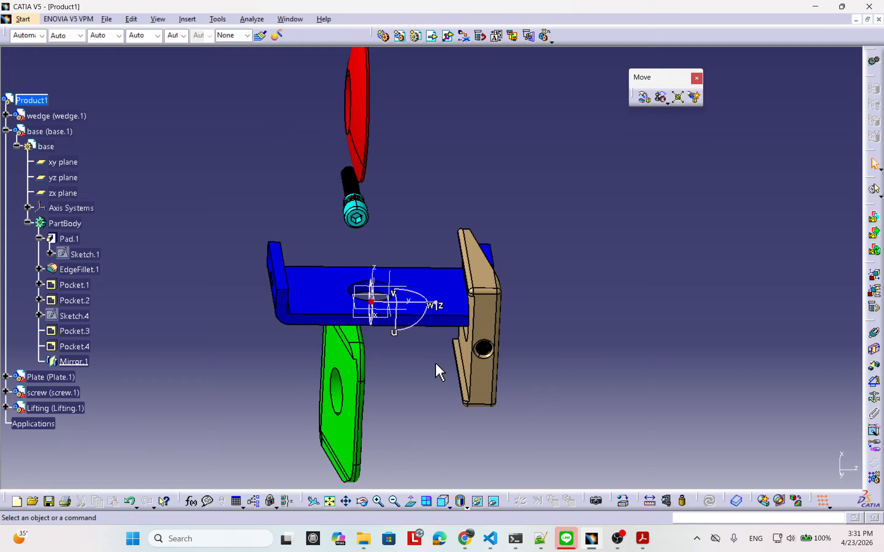
pyautogui.moveTo(432, 373); pyautogui.dragTo(532, 343, button='middle')
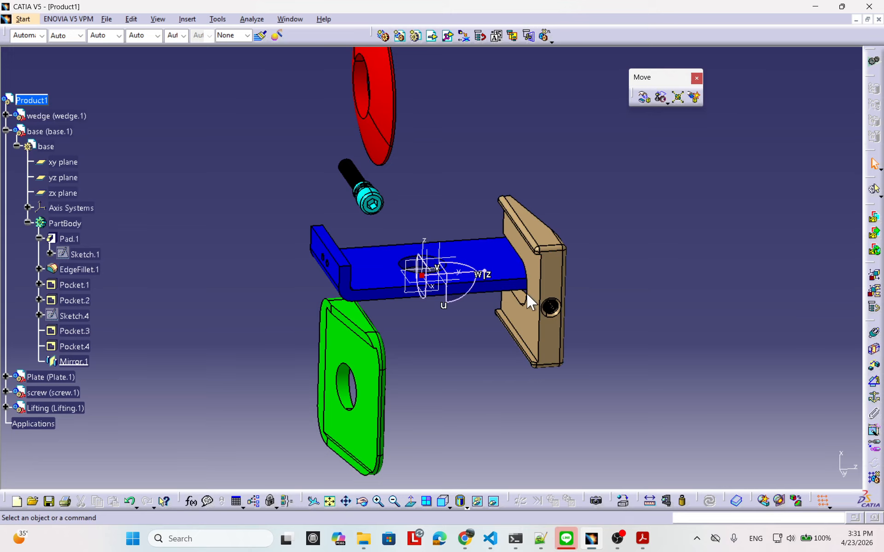
# Step: Undock the Constraints toolbar and float it over the model beside the base
pyautogui.moveTo(477, 322); pyautogui.dragTo(477, 321)
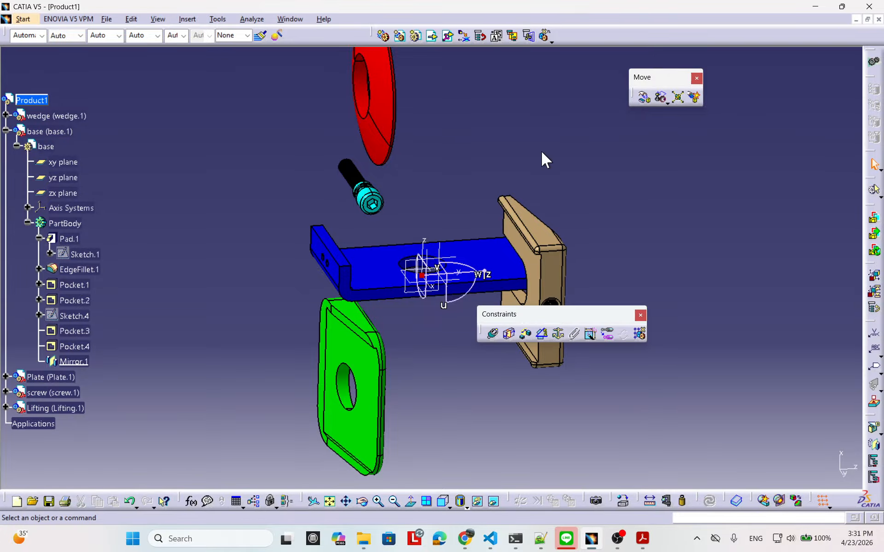
# Step: Move the floating Constraints toolbar above the base and wedge, clear of the parts
pyautogui.moveTo(543, 154); pyautogui.dragTo(535, 138)
pyautogui.moveTo(533, 331); pyautogui.dragTo(584, 372, button='middle')
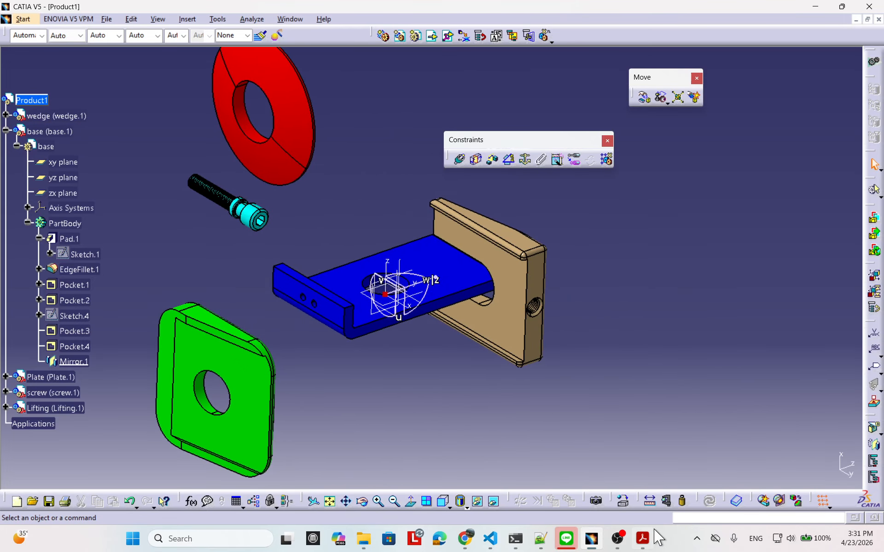
# Step: Switch to the Assembly problem PDF and examine the assembled leveling device in Figure 17.81
pyautogui.click(643, 538)
pyautogui.scroll(-3, 513, 375)
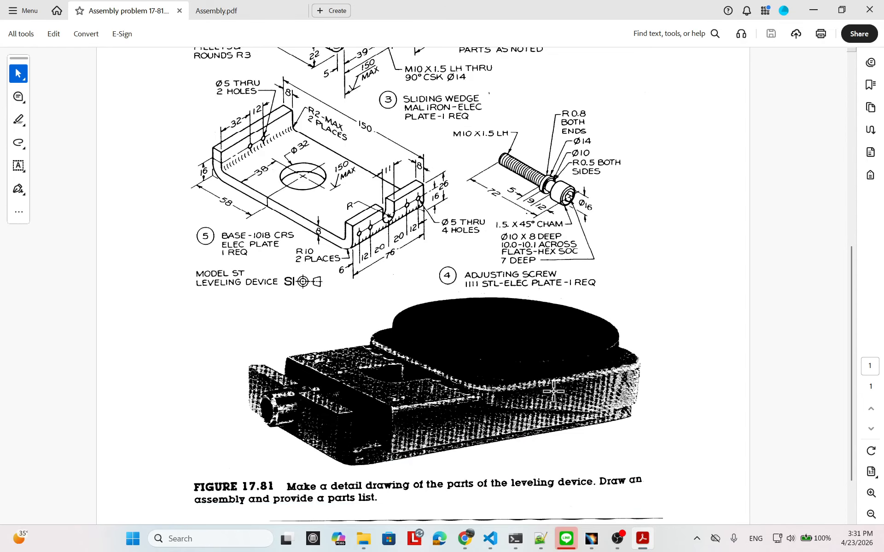
pyautogui.scroll(-3, 474, 371)
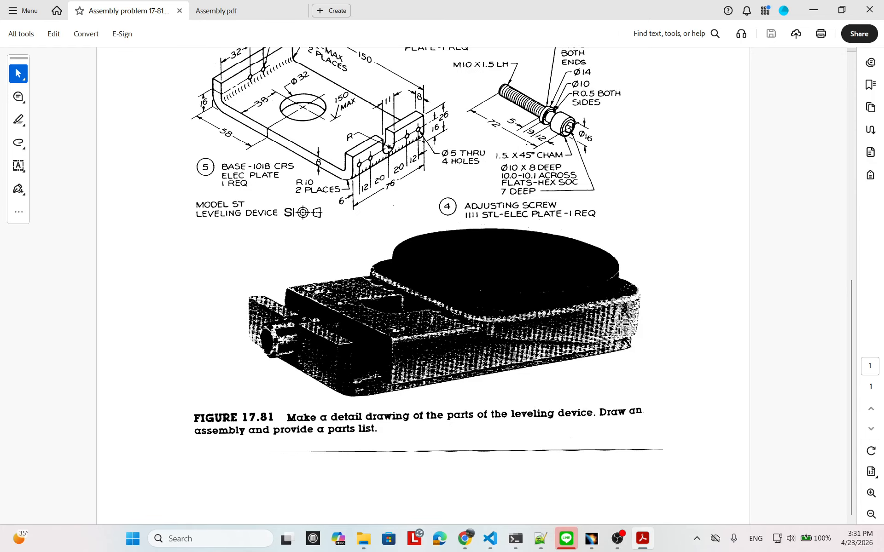
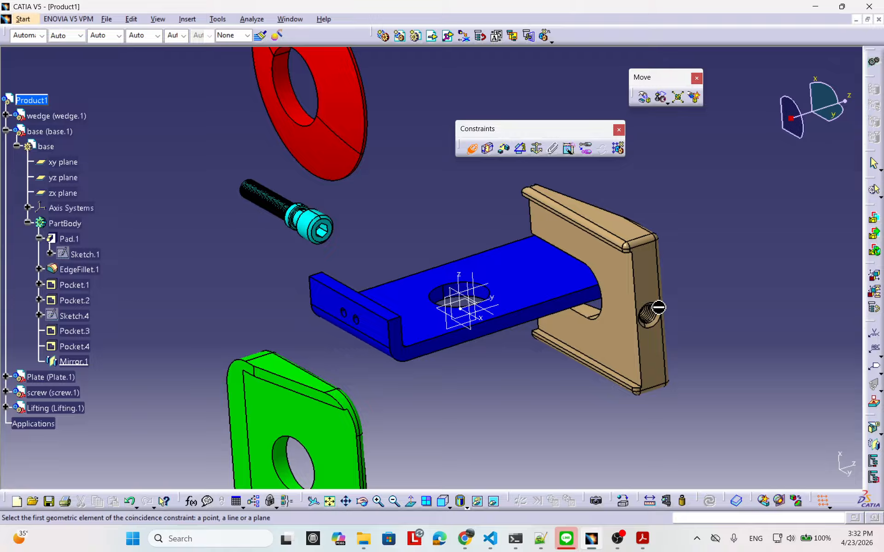
# Step: Add a coincidence constraint with Same orientation between the wedge's flat pocket face and the base's flat upper face
pyautogui.click(658, 307)
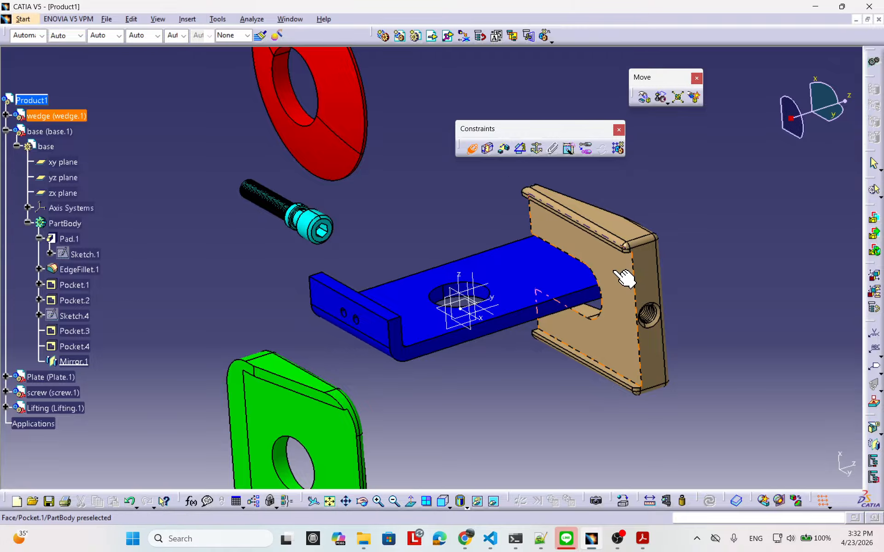
pyautogui.click(511, 280)
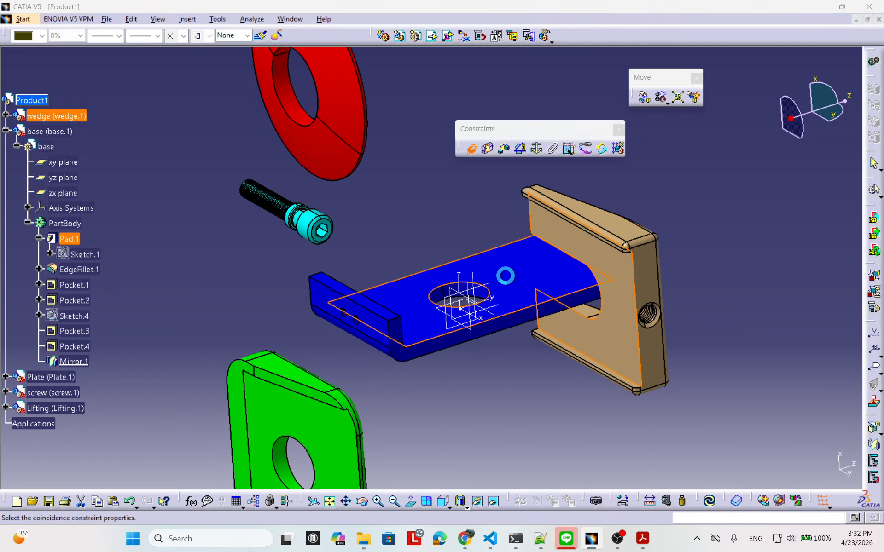
pyautogui.moveTo(606, 270); pyautogui.dragTo(520, 270, button='middle')
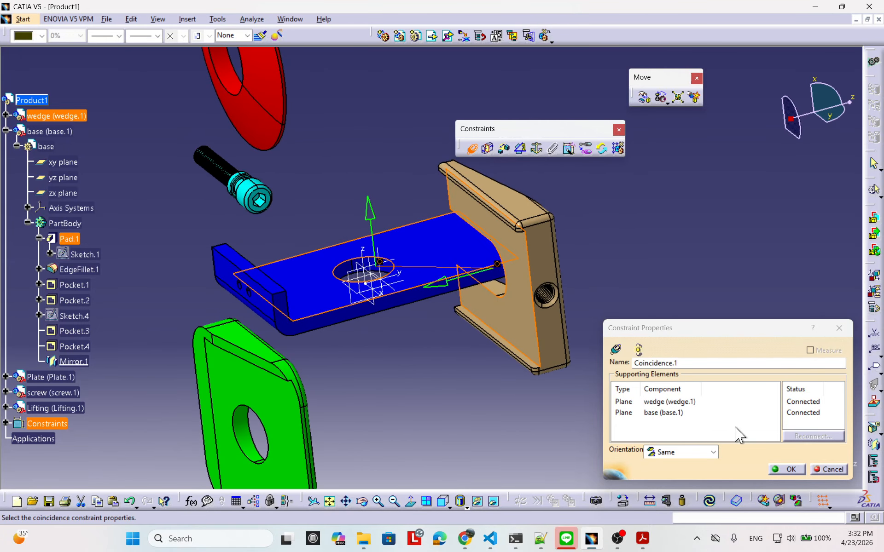
pyautogui.click(790, 470)
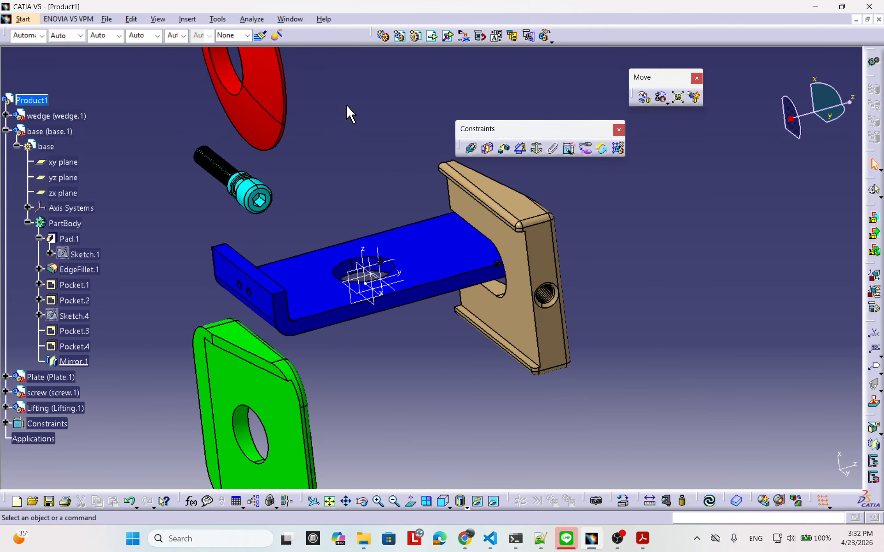
# Step: In the Assembly Design options, set both Update and Compute exact update status at open to Automatic
pyautogui.click(218, 18)
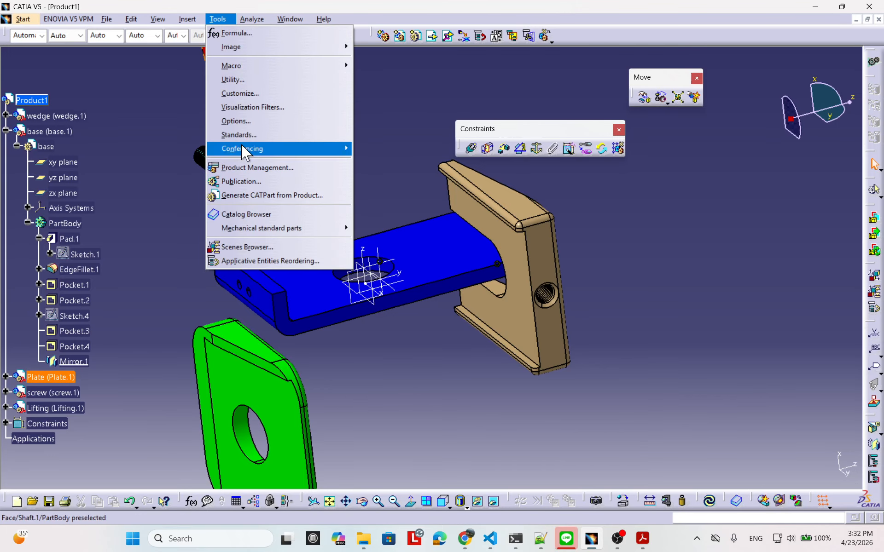
pyautogui.click(243, 124)
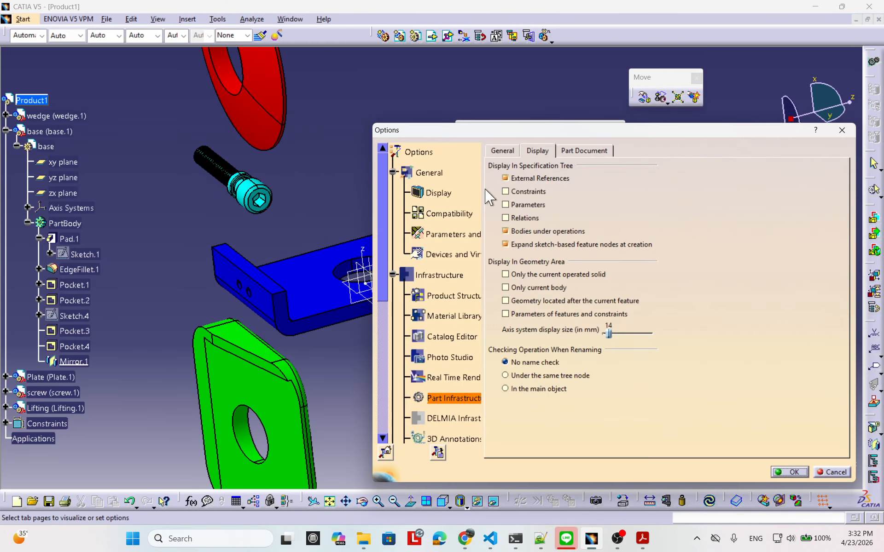
pyautogui.scroll(-1, 465, 361)
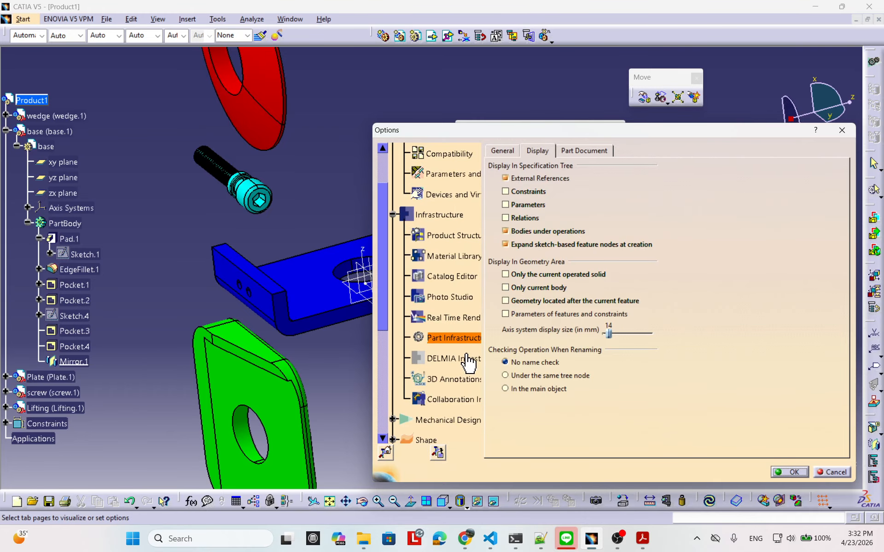
pyautogui.scroll(1, 466, 359)
pyautogui.scroll(-3, 466, 354)
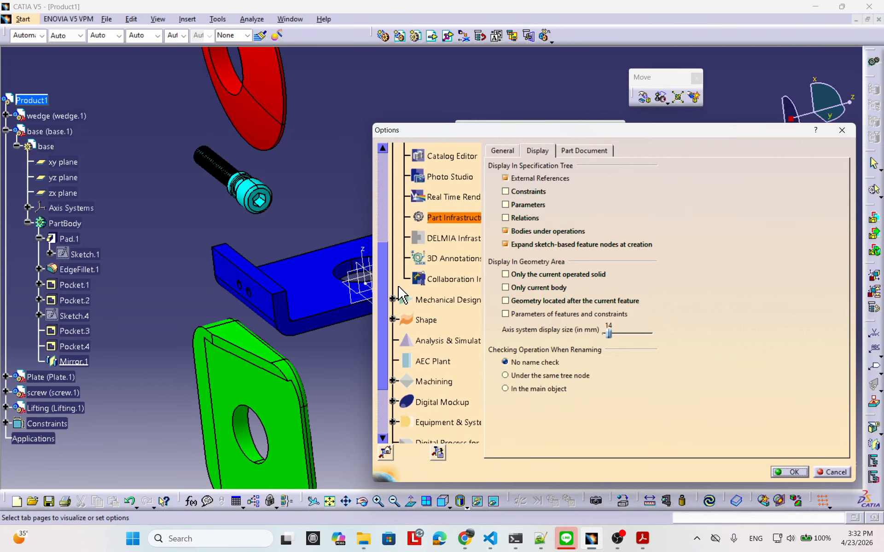
pyautogui.click(394, 300)
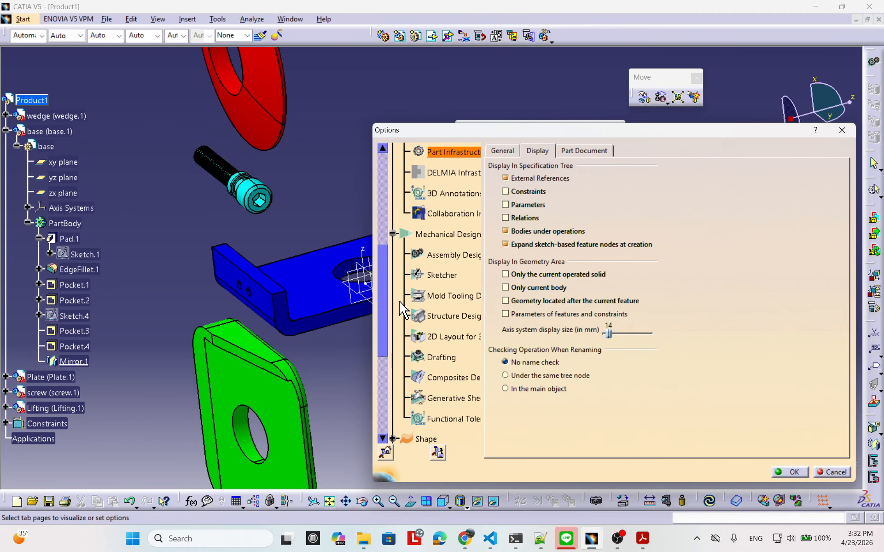
pyautogui.click(453, 267)
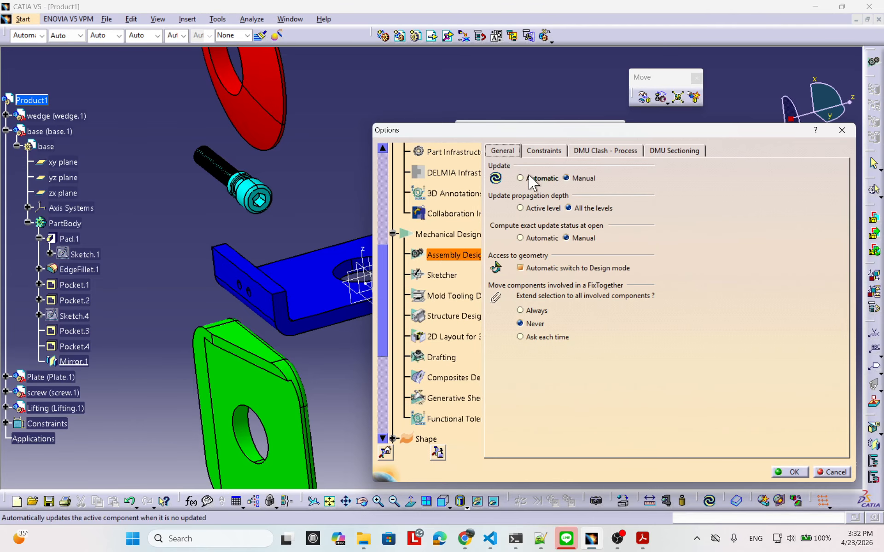
pyautogui.click(529, 238)
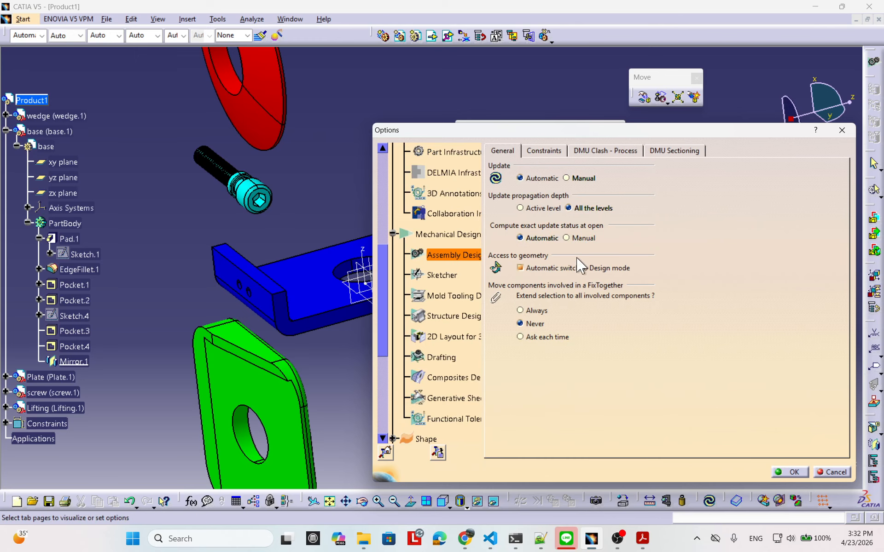
pyautogui.click(788, 472)
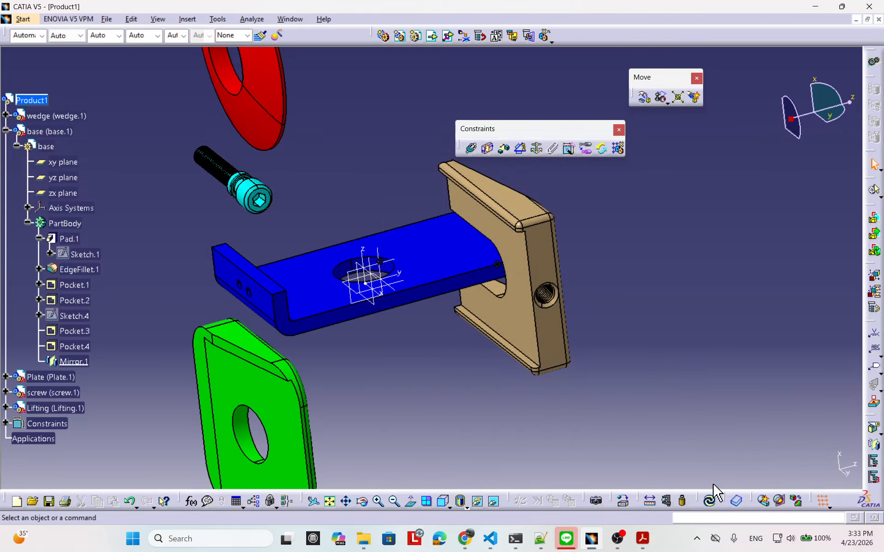
# Step: Update the assembly to apply the wedge-to-base coincidence and inspect the parts from the opposite side
pyautogui.click(710, 500)
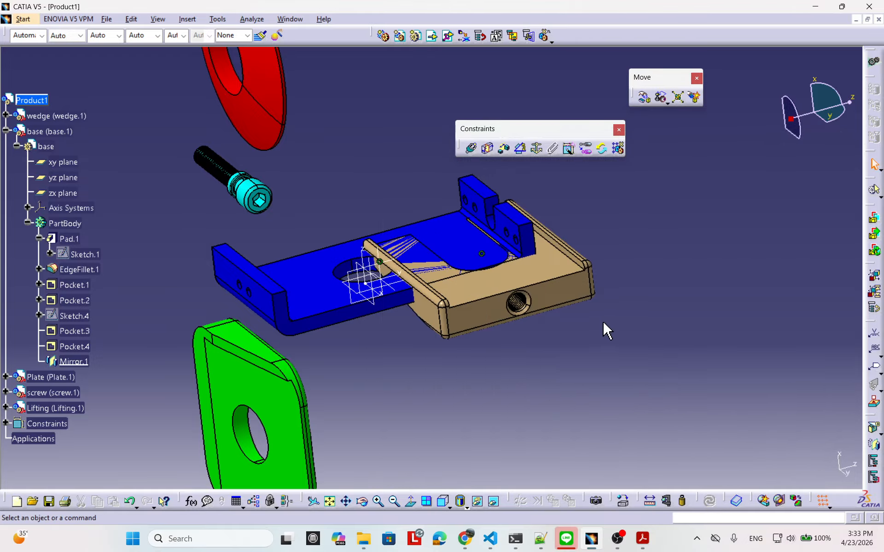
pyautogui.moveTo(603, 321)
pyautogui.mouseDown(button='middle')
pyautogui.moveTo(590, 357)
pyautogui.moveTo(635, 270)
pyautogui.moveTo(584, 288)
pyautogui.moveTo(558, 321)
pyautogui.moveTo(592, 326)
pyautogui.moveTo(607, 302)
pyautogui.moveTo(595, 317)
pyautogui.mouseUp(button='middle')
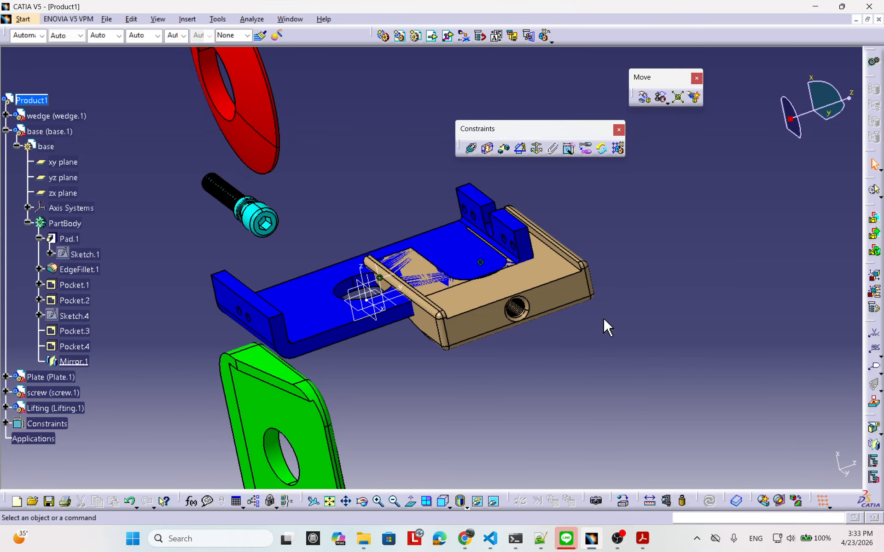
pyautogui.moveTo(640, 316); pyautogui.dragTo(426, 251, button='middle')
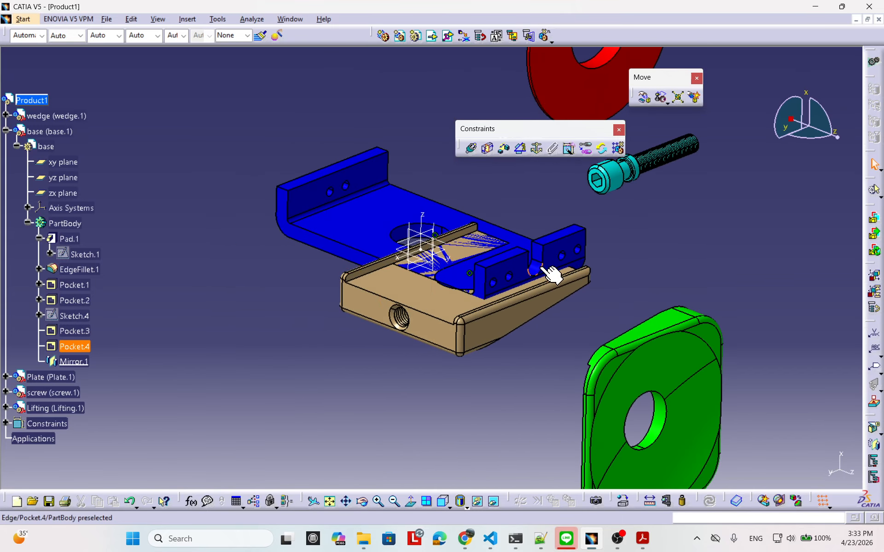
pyautogui.moveTo(552, 276); pyautogui.dragTo(447, 275, button='middle')
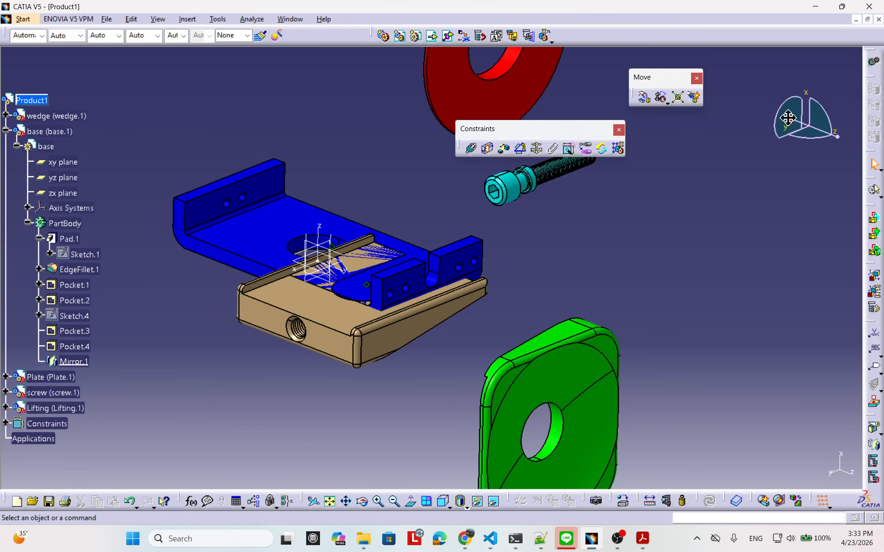
# Step: Attach the compass to the wedge's flat pocket face and move the wedge off the base to open space beside it
pyautogui.moveTo(793, 120); pyautogui.dragTo(368, 201)
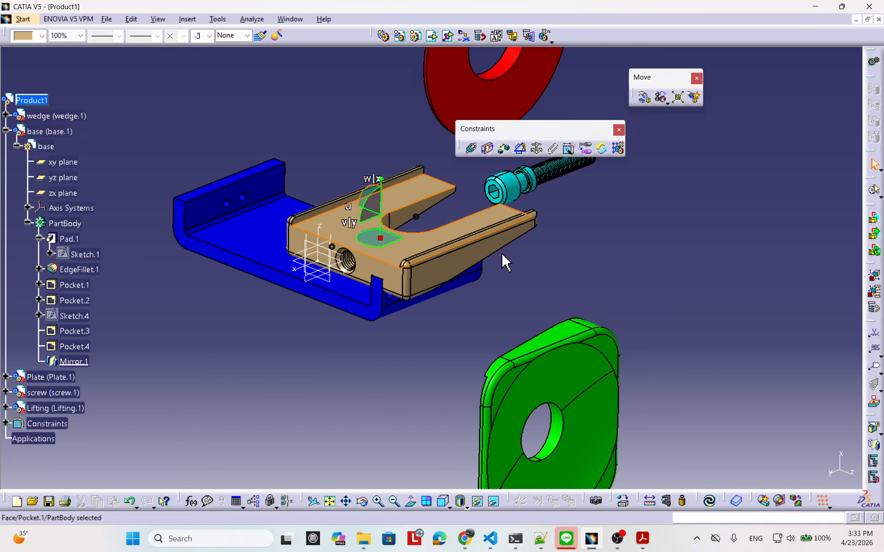
pyautogui.moveTo(503, 258); pyautogui.dragTo(394, 237, button='middle')
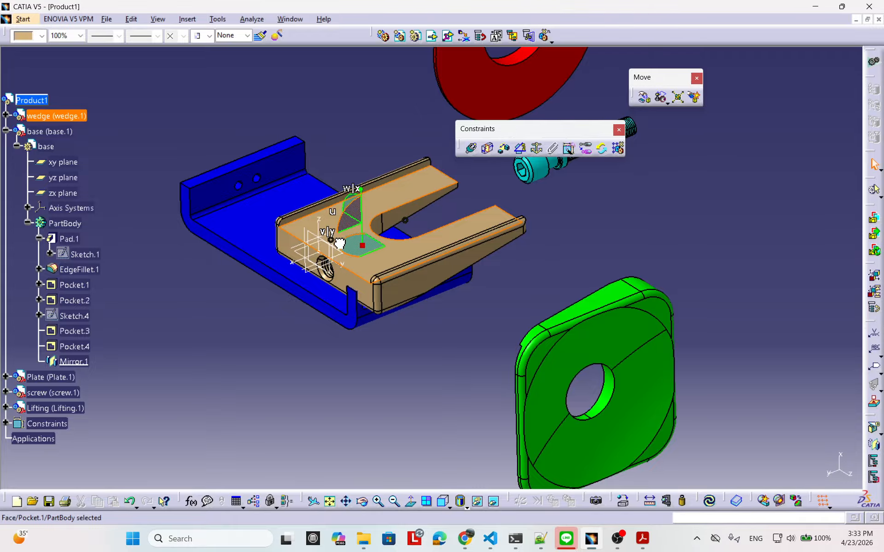
pyautogui.moveTo(543, 241); pyautogui.dragTo(548, 275, button='middle')
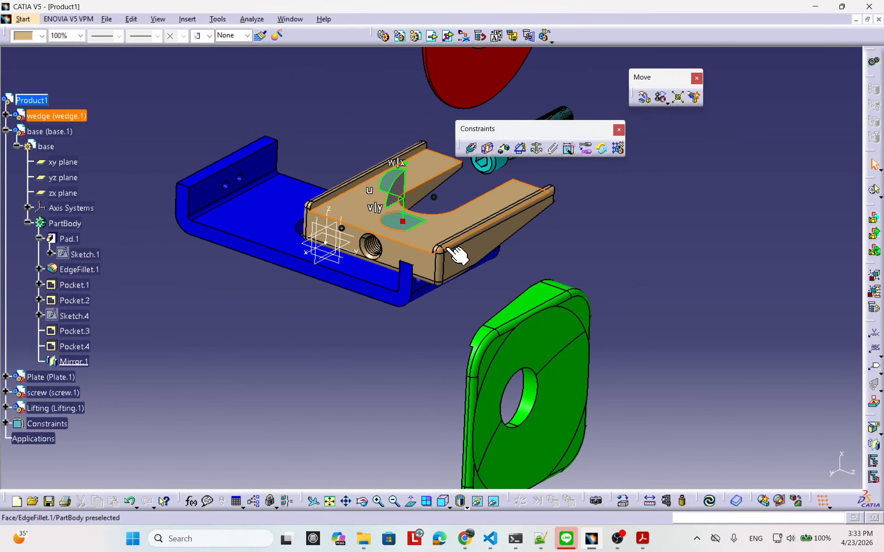
pyautogui.moveTo(414, 225); pyautogui.dragTo(258, 385)
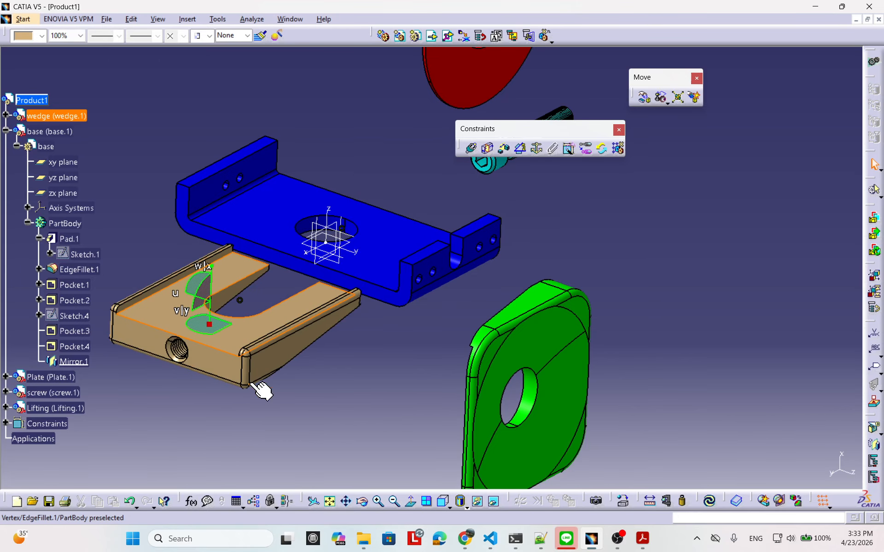
pyautogui.moveTo(283, 364); pyautogui.dragTo(249, 370, button='middle')
pyautogui.click(243, 365)
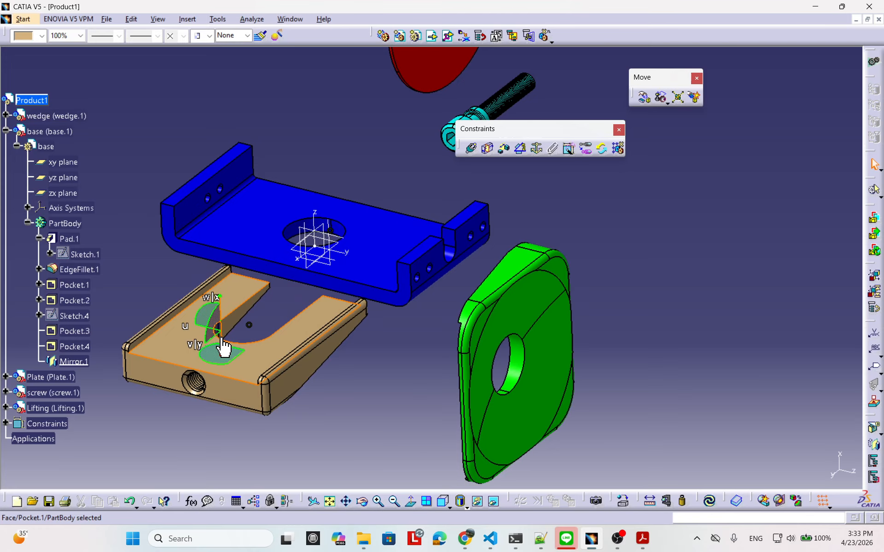
pyautogui.doubleClick(215, 338)
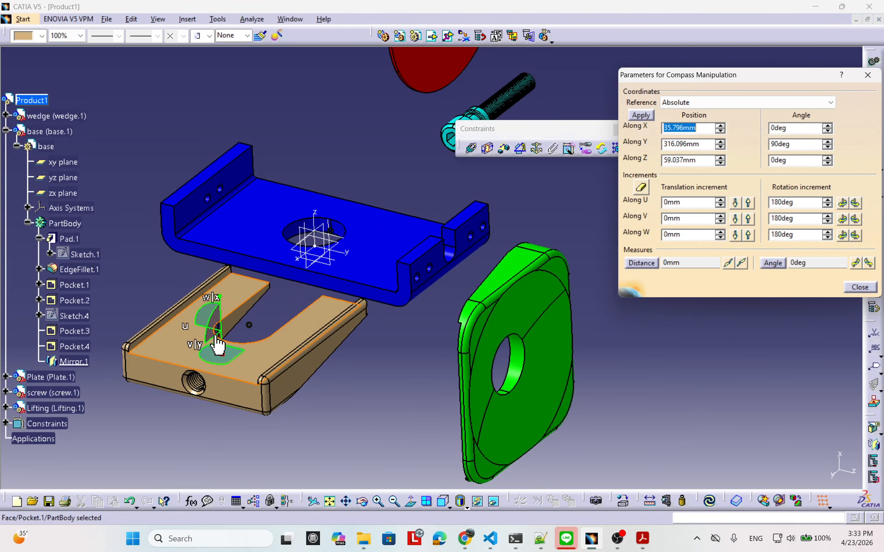
pyautogui.click(858, 288)
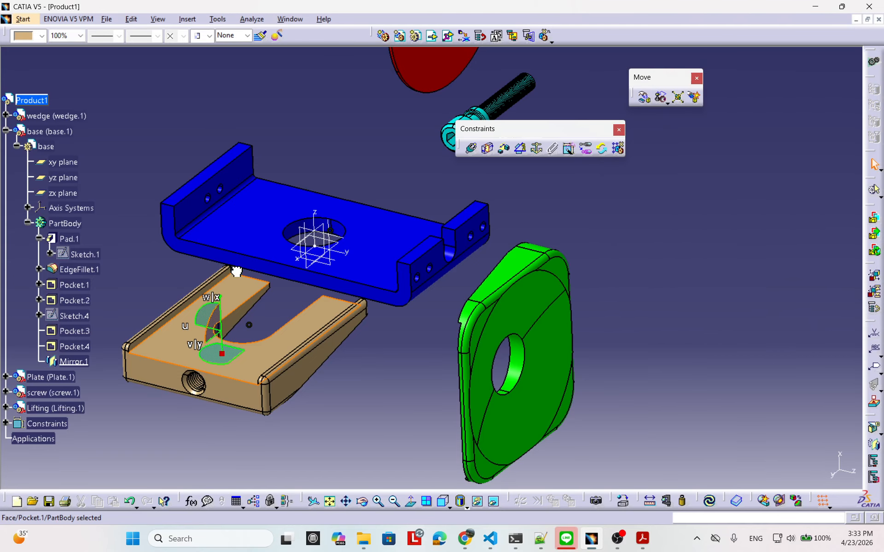
# Step: Update the assembly to realign the wedge with the base's face, and check their alignment from several angles
pyautogui.moveTo(385, 326); pyautogui.dragTo(380, 333, button='middle')
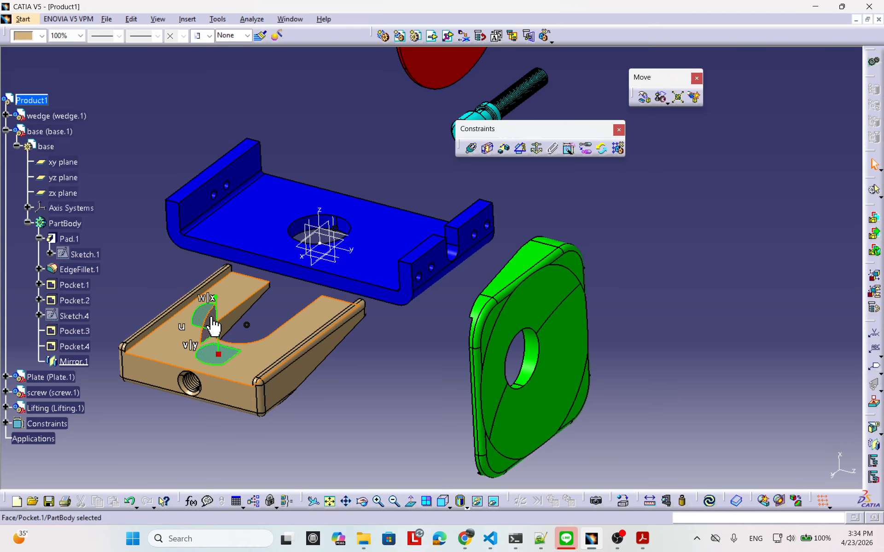
pyautogui.click(713, 504)
pyautogui.moveTo(474, 371); pyautogui.dragTo(275, 276, button='middle')
pyautogui.moveTo(397, 380); pyautogui.dragTo(449, 353, button='middle')
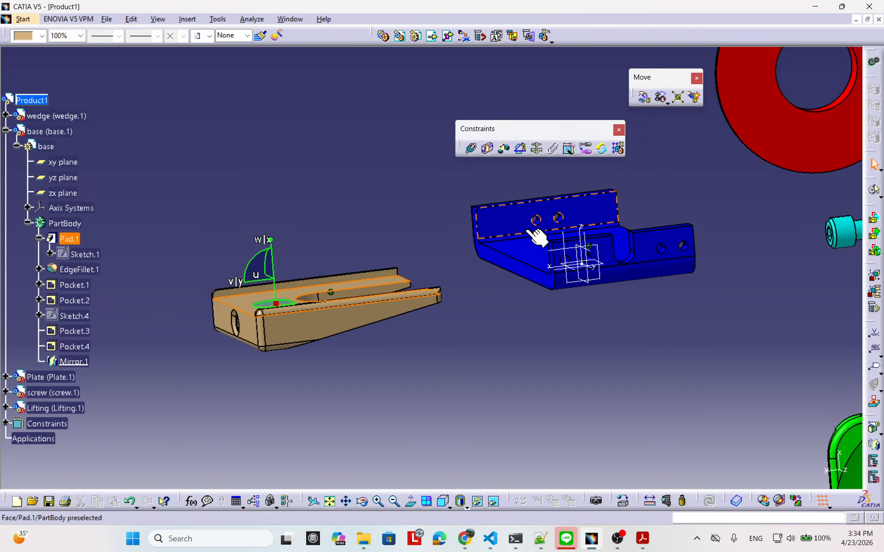
pyautogui.moveTo(365, 336); pyautogui.dragTo(365, 336, button='middle')
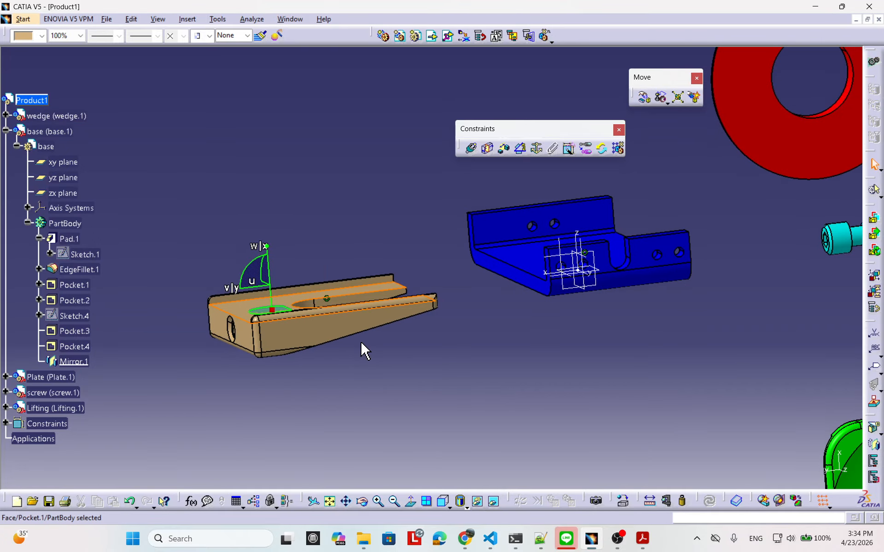
pyautogui.moveTo(442, 347); pyautogui.dragTo(423, 296, button='middle')
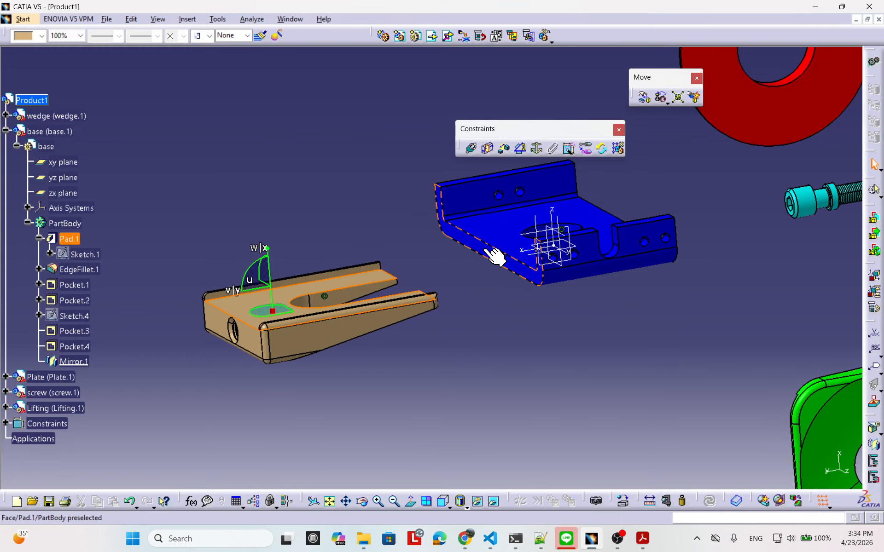
pyautogui.moveTo(596, 261); pyautogui.dragTo(557, 276, button='middle')
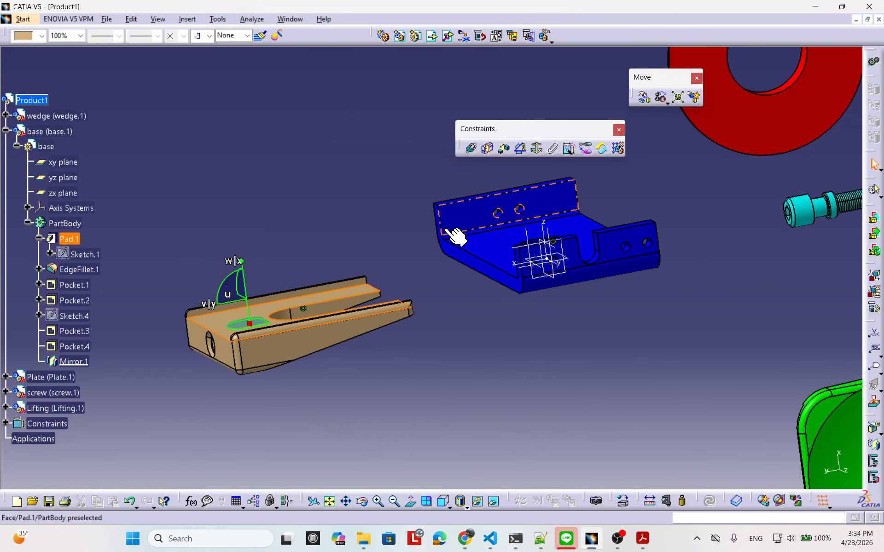
pyautogui.moveTo(670, 265); pyautogui.dragTo(641, 276, button='middle')
pyautogui.moveTo(407, 282); pyautogui.dragTo(252, 336, button='middle')
pyautogui.click(458, 351)
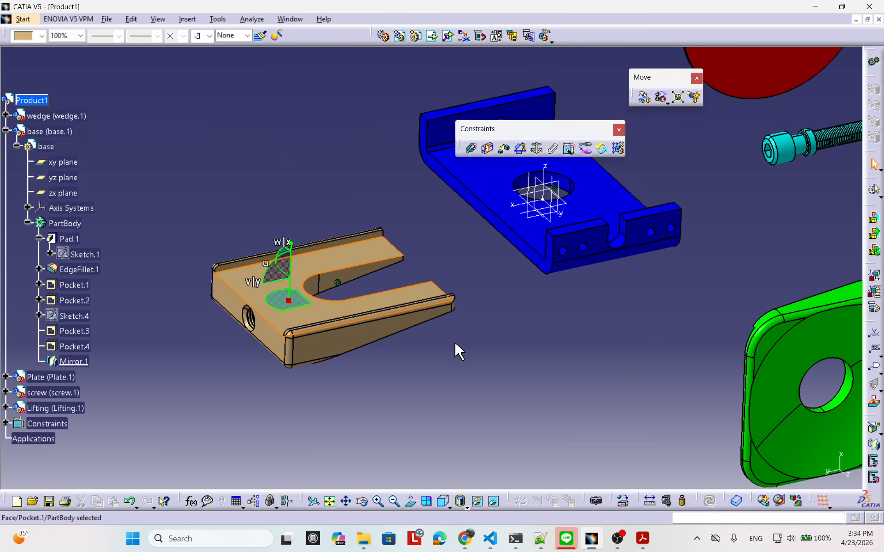
pyautogui.moveTo(458, 351); pyautogui.dragTo(408, 351, button='middle')
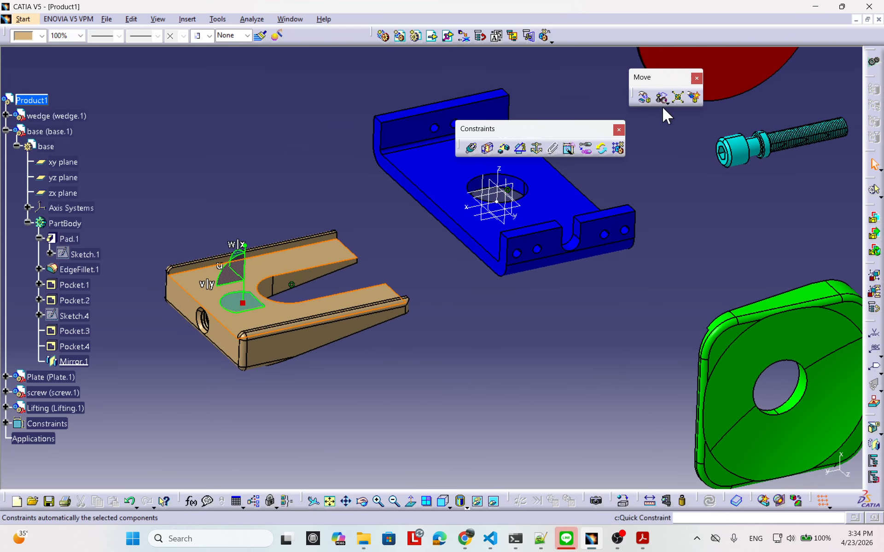
pyautogui.click(471, 149)
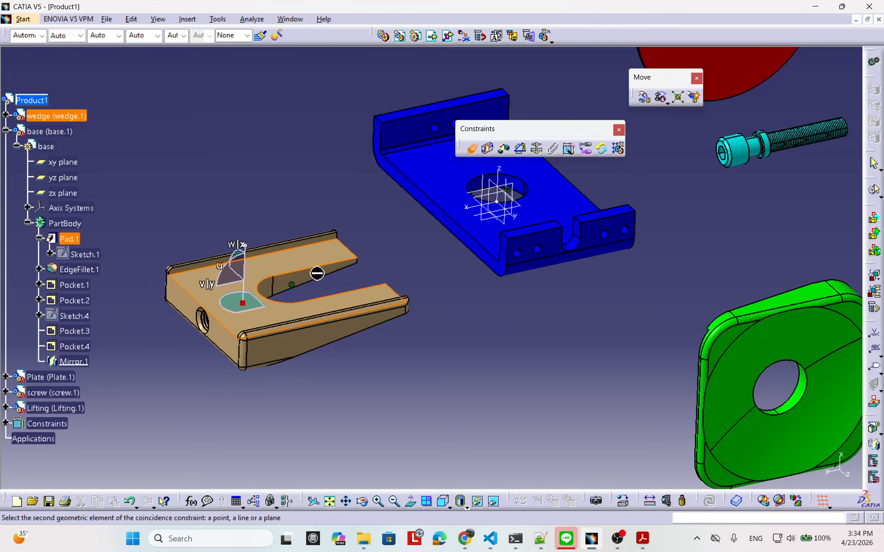
pyautogui.moveTo(317, 274); pyautogui.dragTo(238, 281, button='middle')
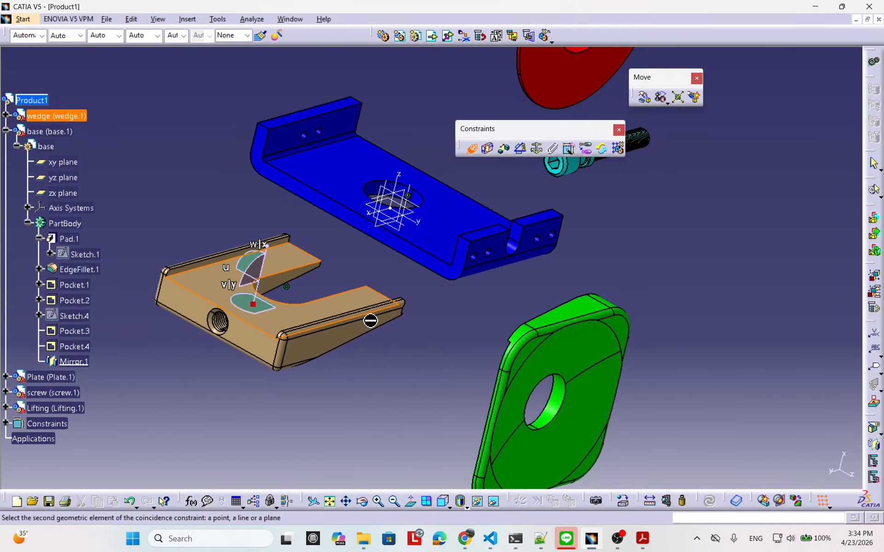
pyautogui.moveTo(548, 296); pyautogui.dragTo(468, 406, button='middle')
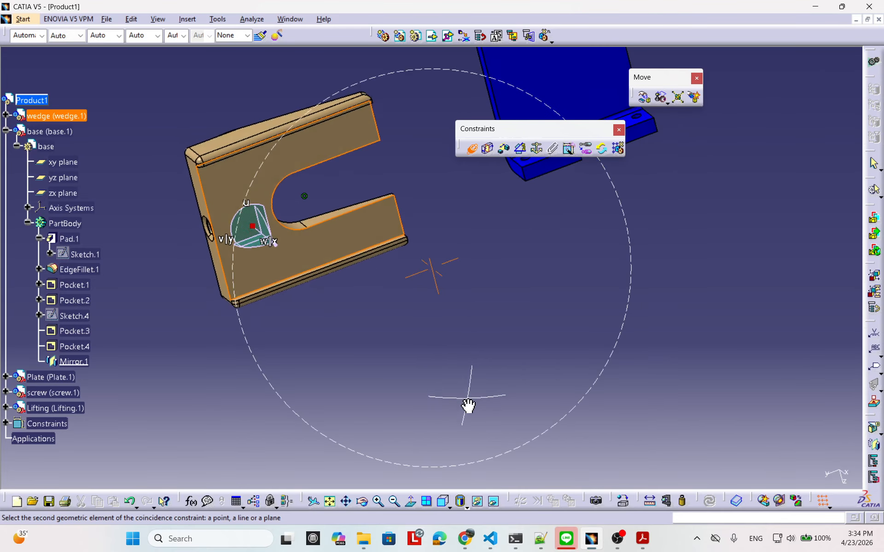
pyautogui.moveTo(468, 290)
pyautogui.mouseDown(button='middle')
pyautogui.moveTo(437, 253)
pyautogui.moveTo(478, 284)
pyautogui.mouseUp(button='middle')
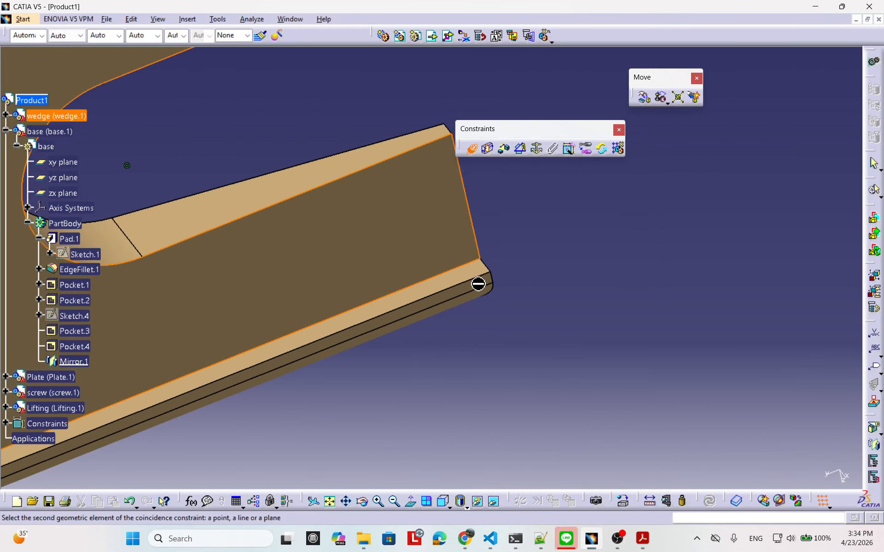
pyautogui.moveTo(469, 154); pyautogui.dragTo(607, 315, button='middle')
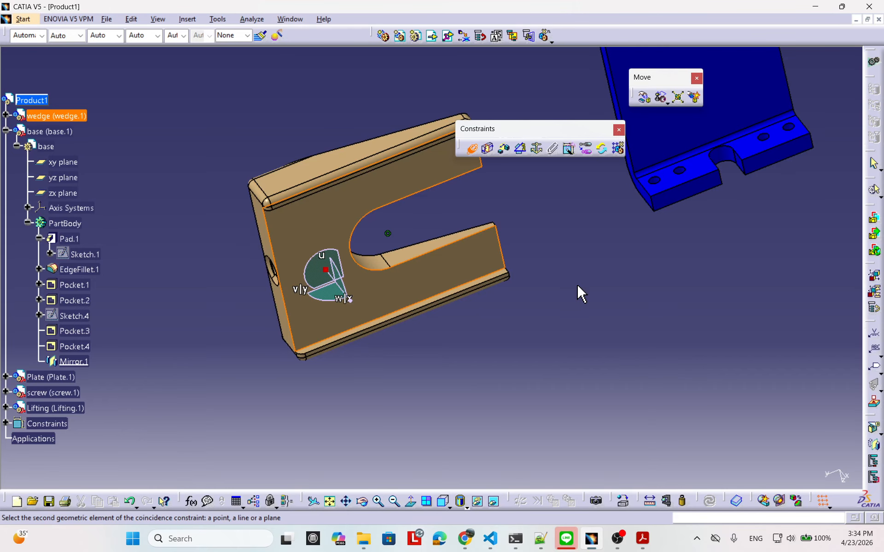
pyautogui.press('Escape')
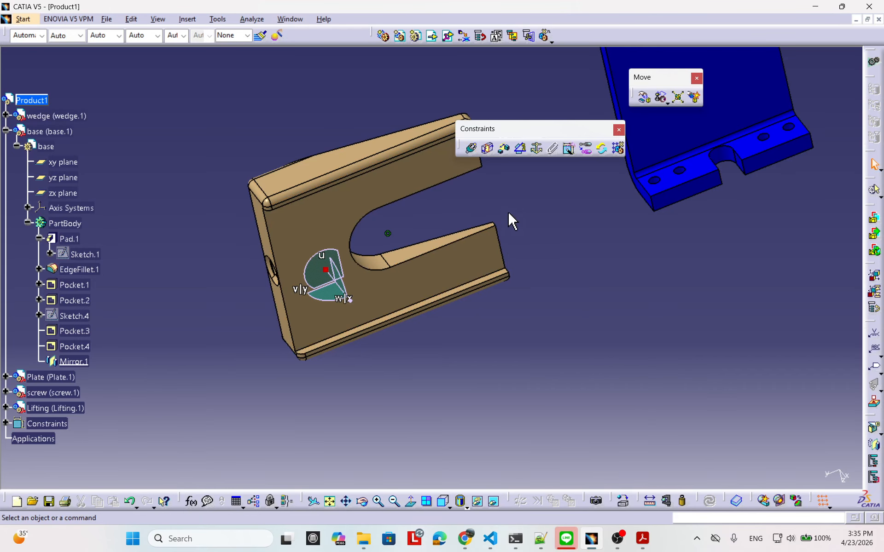
# Step: Try a coincidence constraint between the wedge's long outer side face and the base's long side face
pyautogui.click(473, 147)
pyautogui.moveTo(598, 312); pyautogui.dragTo(497, 326, button='middle')
pyautogui.click(460, 297)
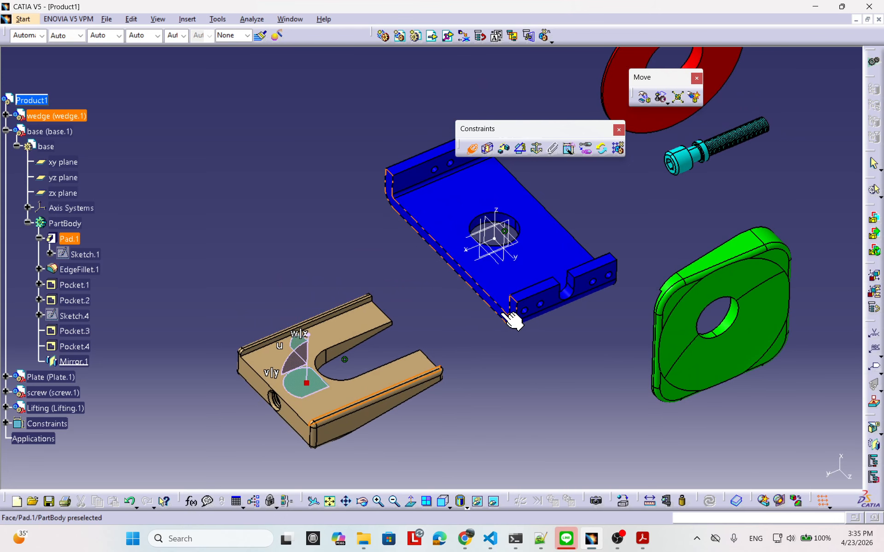
pyautogui.click(502, 315)
pyautogui.moveTo(548, 315); pyautogui.dragTo(474, 385, button='middle')
pyautogui.moveTo(480, 348); pyautogui.dragTo(262, 286, button='middle')
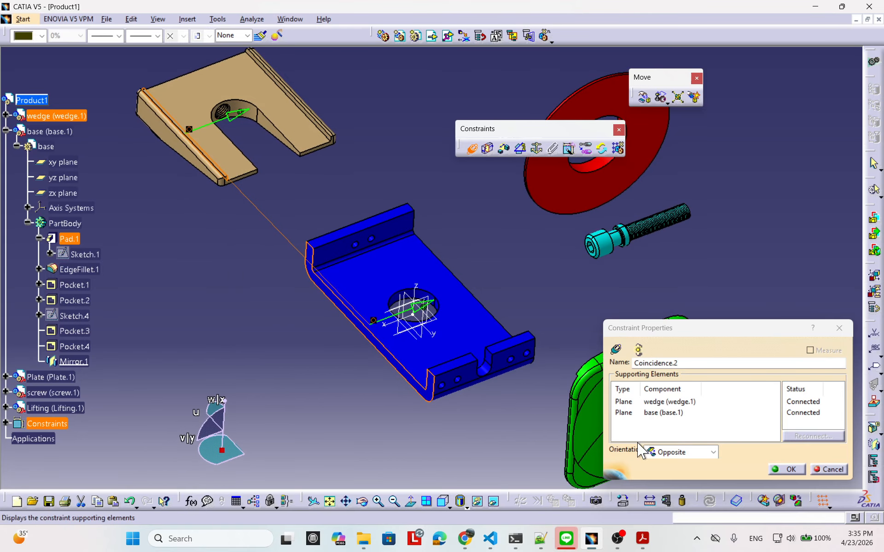
# Step: Try the Same orientation for the side-face coincidence, inspect the wedge's placement from several angles, and discard the constraint
pyautogui.click(670, 455)
pyautogui.click(669, 481)
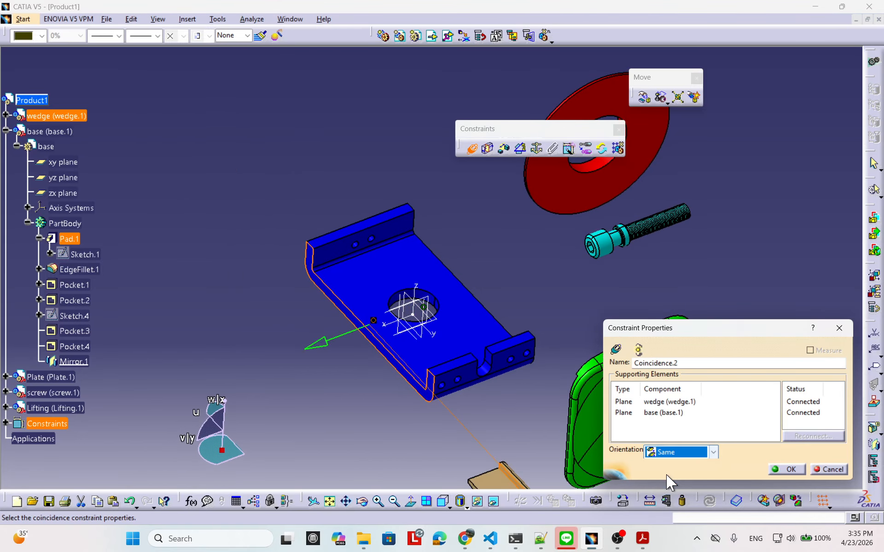
pyautogui.moveTo(417, 363); pyautogui.dragTo(394, 317, button='middle')
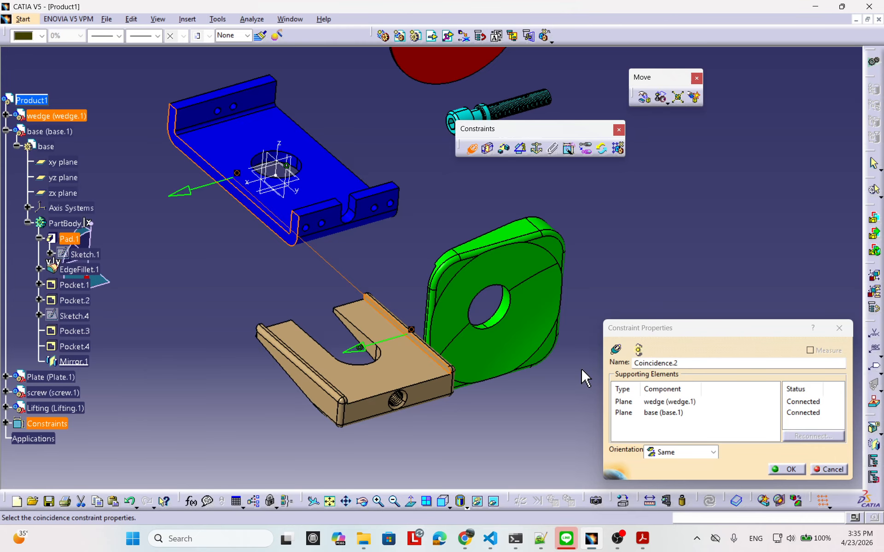
pyautogui.moveTo(483, 325); pyautogui.dragTo(521, 299, button='middle')
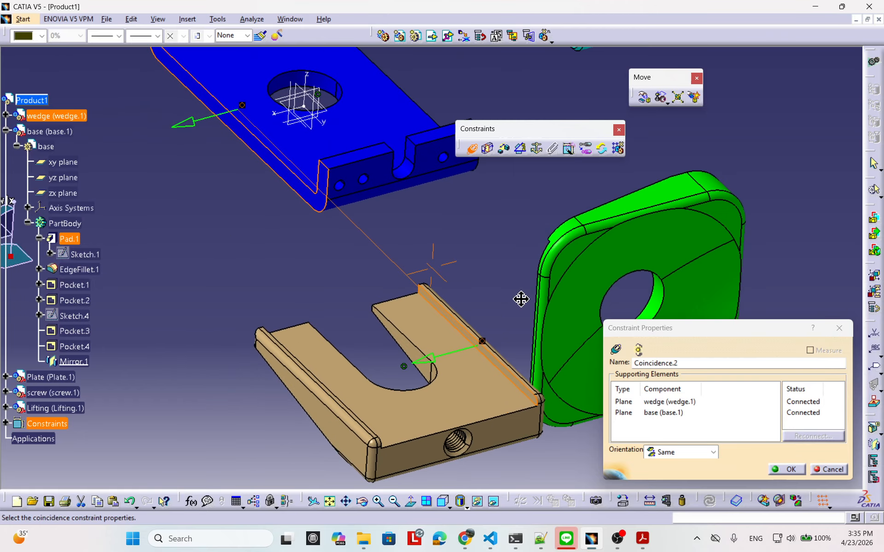
pyautogui.moveTo(434, 295); pyautogui.dragTo(379, 350, button='middle')
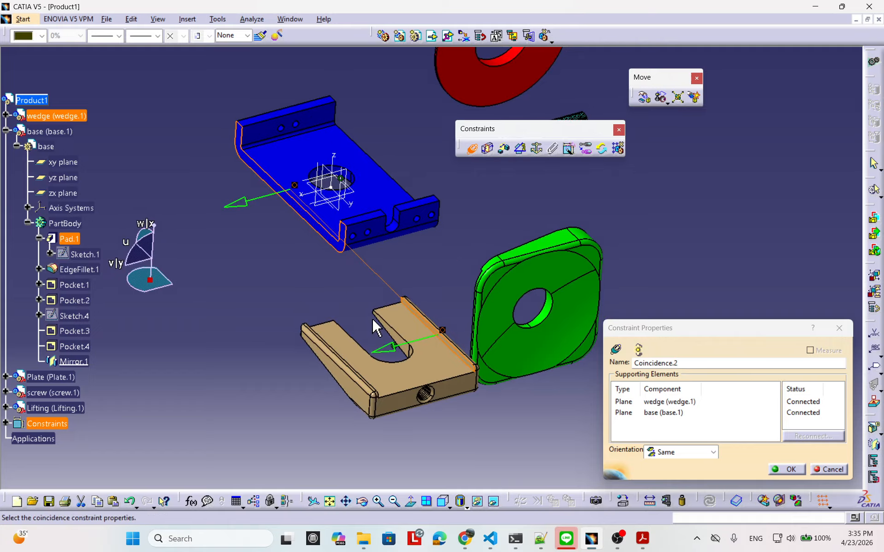
pyautogui.moveTo(396, 321); pyautogui.dragTo(282, 289, button='middle')
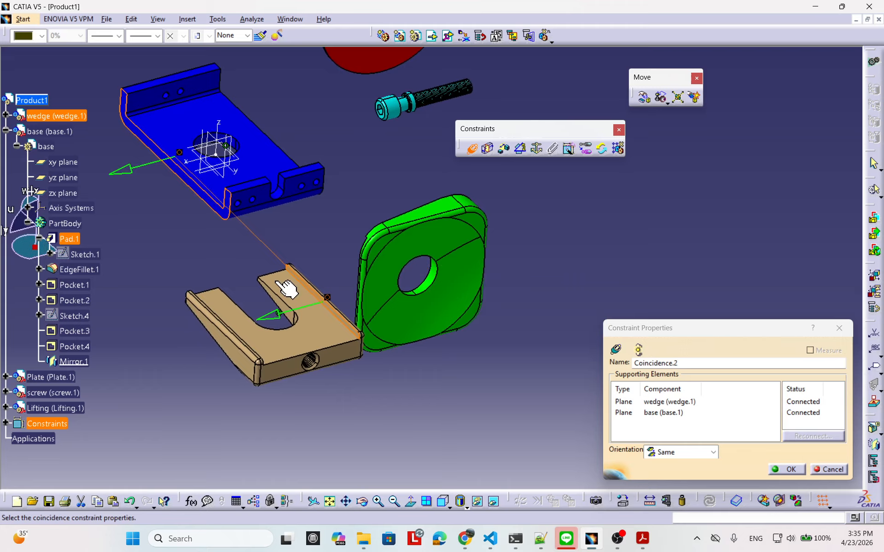
pyautogui.moveTo(322, 342)
pyautogui.mouseDown(button='middle')
pyautogui.moveTo(311, 346)
pyautogui.moveTo(326, 358)
pyautogui.mouseUp(button='middle')
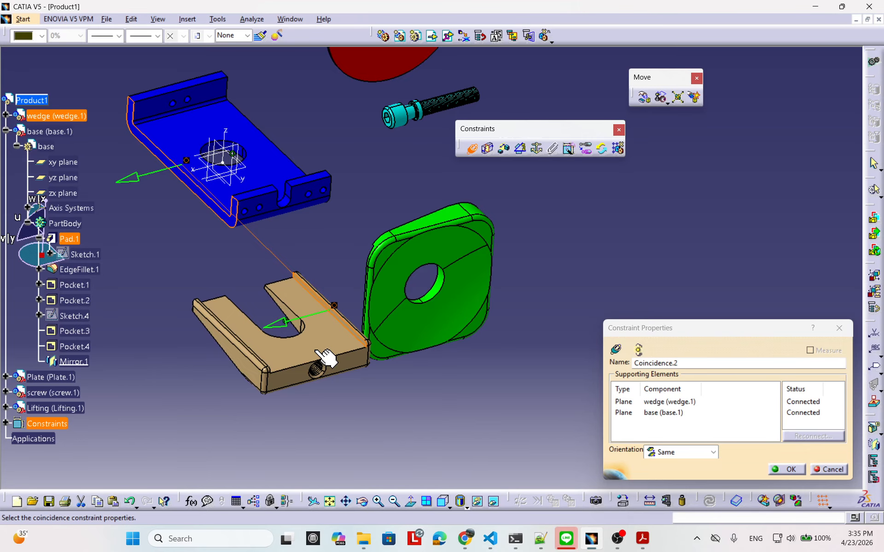
pyautogui.moveTo(537, 366); pyautogui.dragTo(550, 313, button='middle')
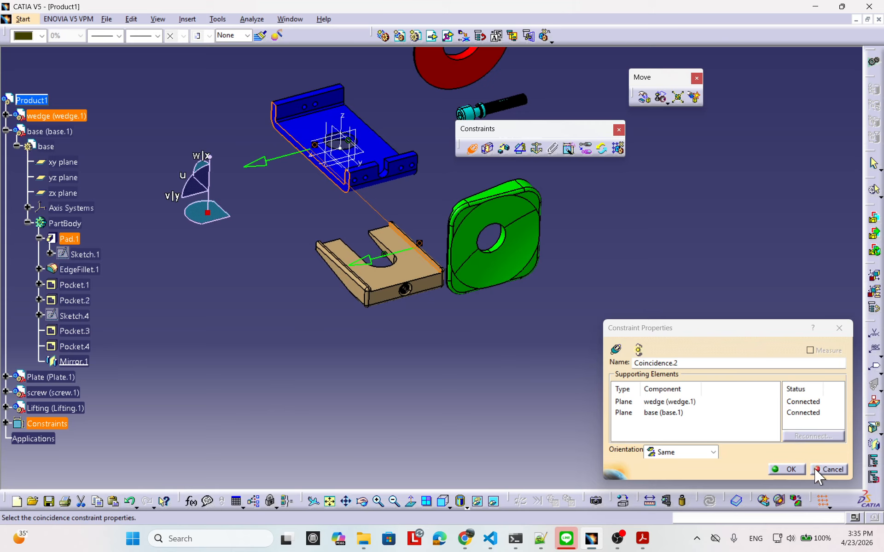
pyautogui.click(820, 471)
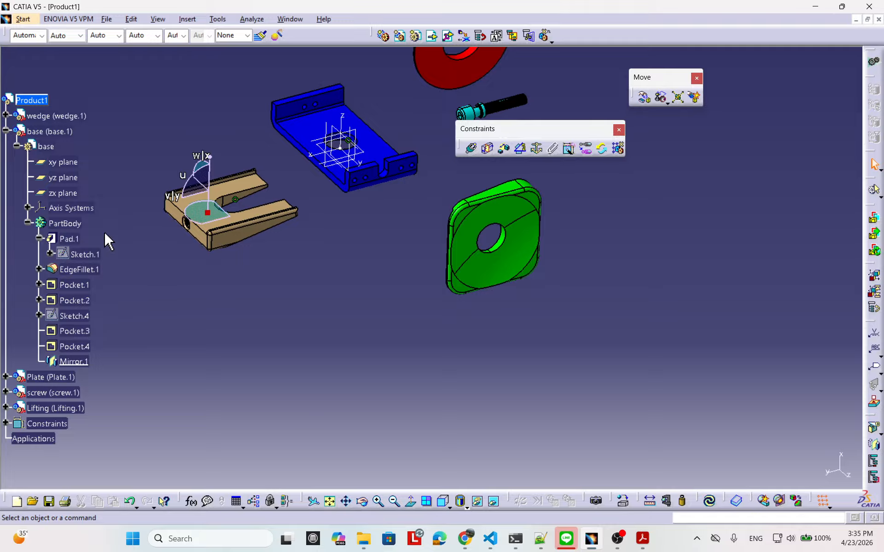
# Step: Shift the wedge slightly with the compass and delete the Coincidence.1 constraint between the wedge and the base
pyautogui.scroll(-2, 99, 191)
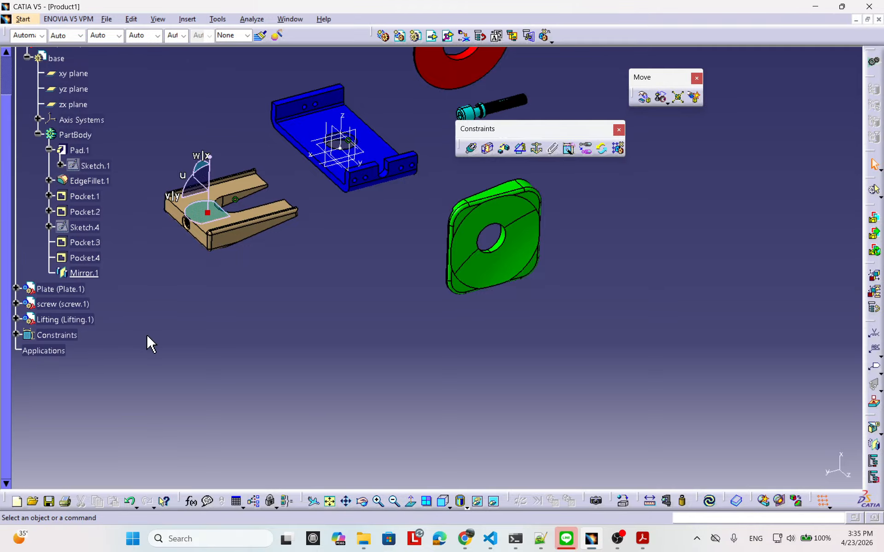
pyautogui.click(17, 335)
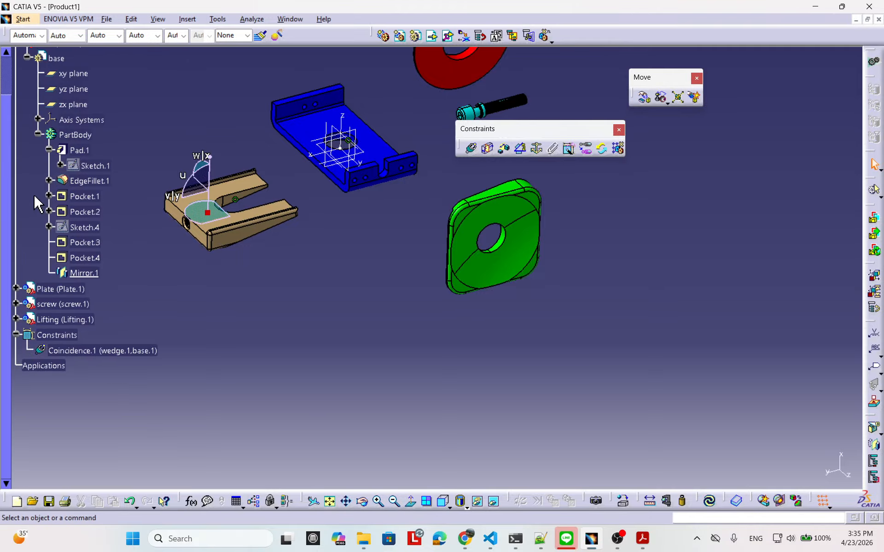
pyautogui.click(112, 354)
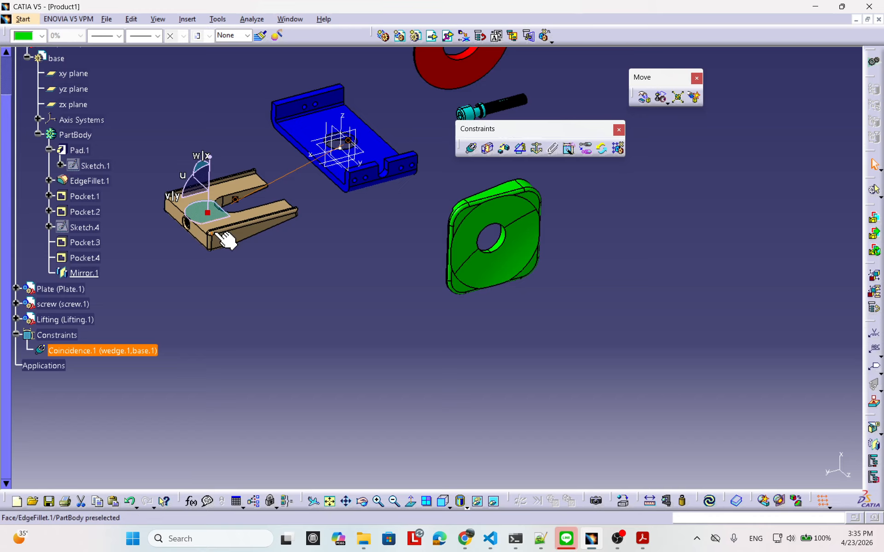
pyautogui.click(238, 236)
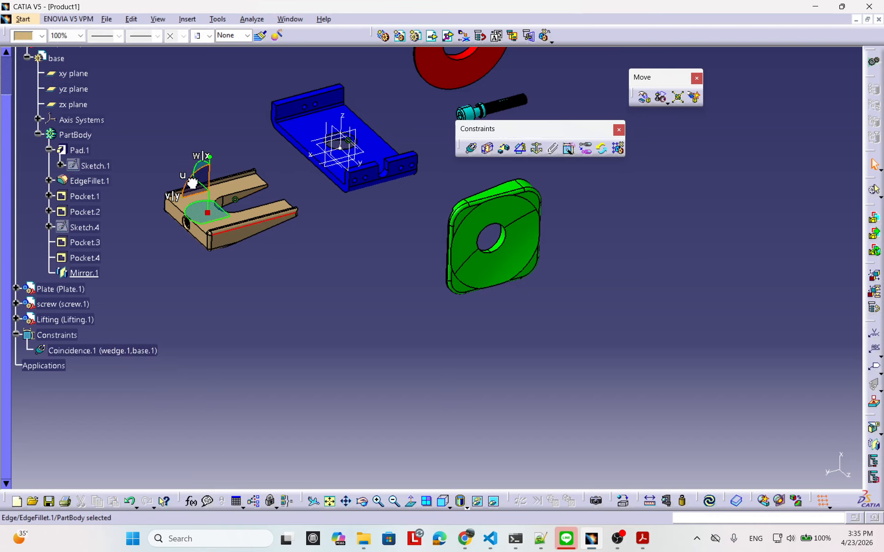
pyautogui.moveTo(194, 184)
pyautogui.mouseDown()
pyautogui.moveTo(213, 165)
pyautogui.moveTo(204, 178)
pyautogui.mouseUp()
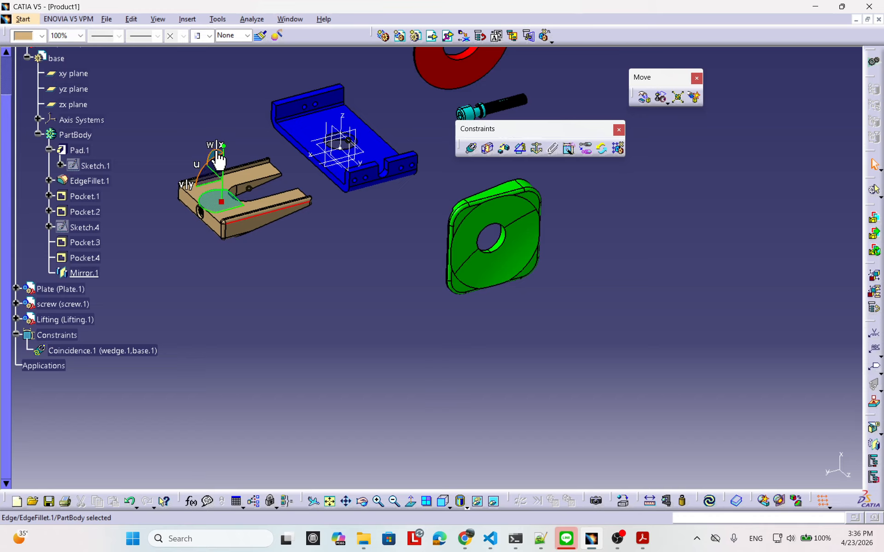
pyautogui.click(199, 163)
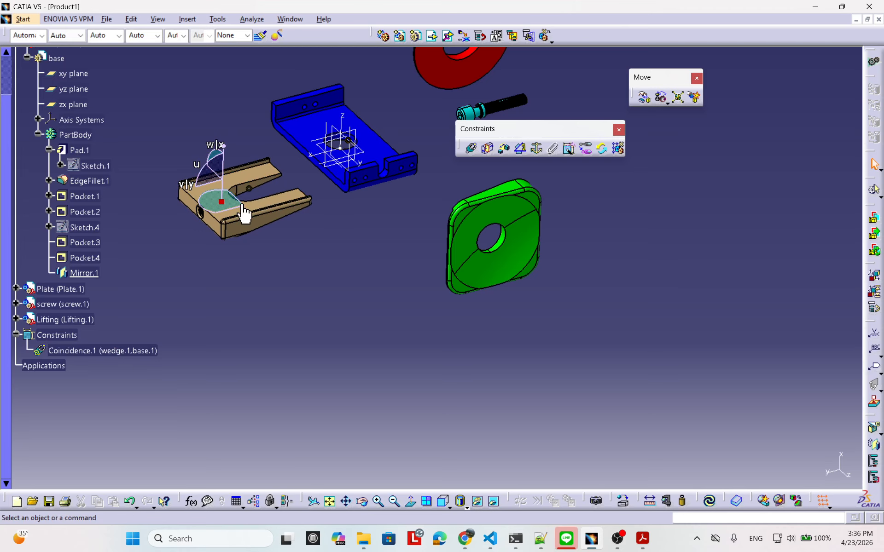
pyautogui.rightClick(131, 350)
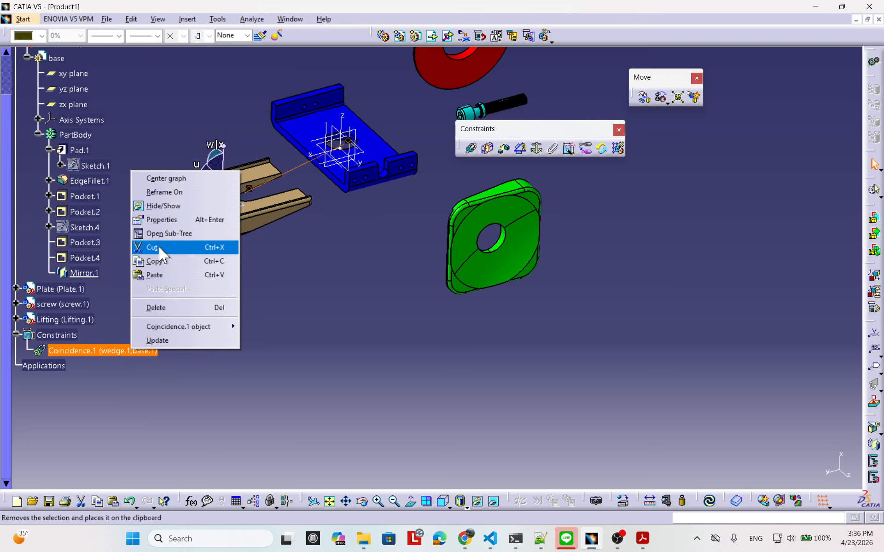
pyautogui.click(148, 307)
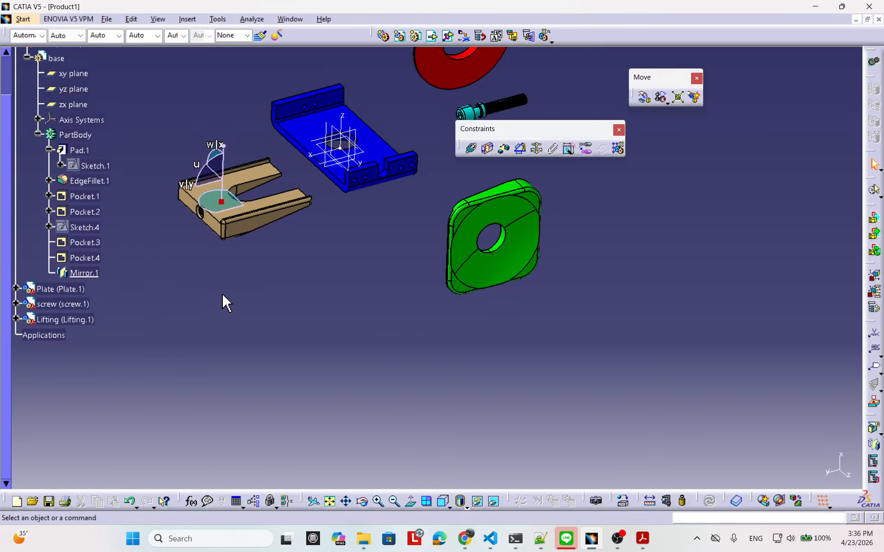
pyautogui.click(236, 181)
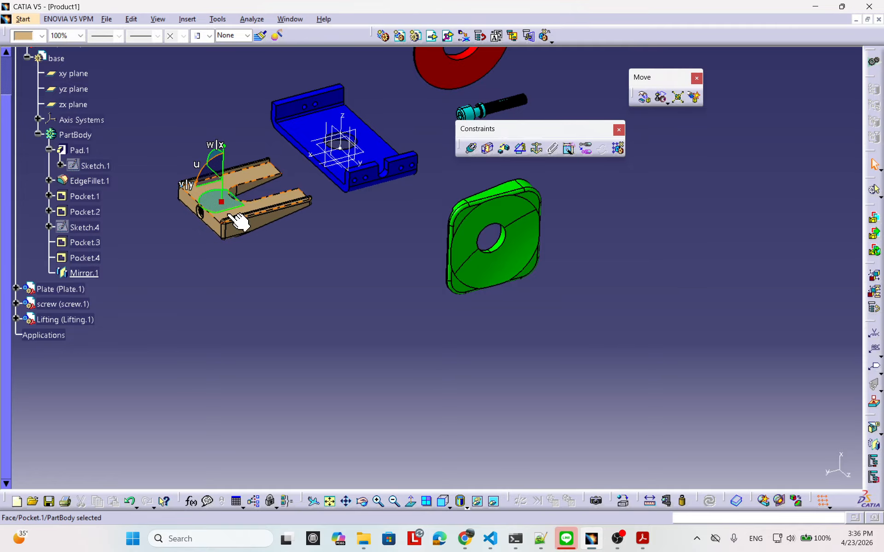
pyautogui.moveTo(239, 223); pyautogui.dragTo(191, 228, button='middle')
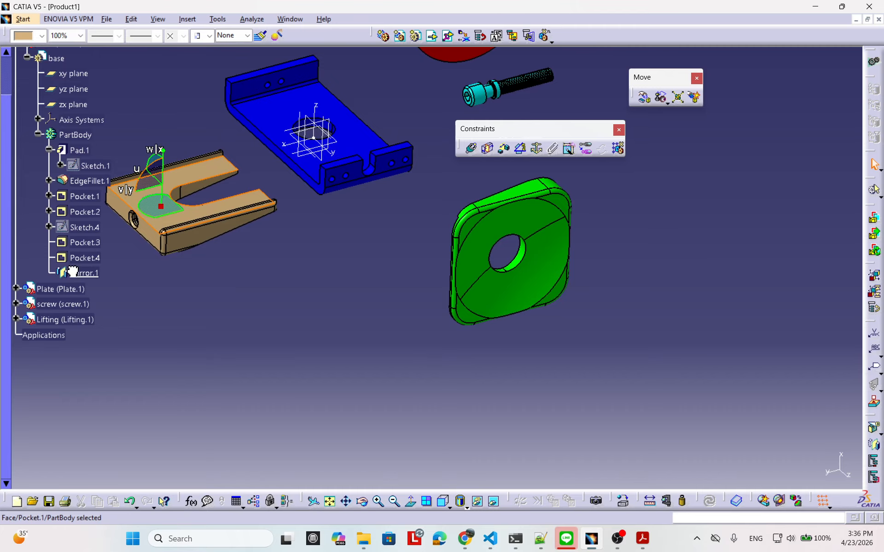
pyautogui.moveTo(85, 322); pyautogui.dragTo(304, 296, button='middle')
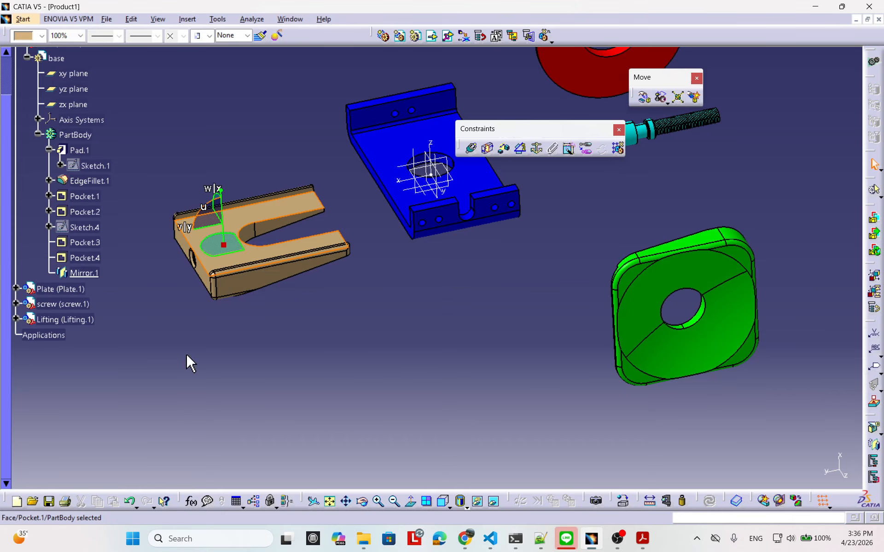
pyautogui.click(676, 550)
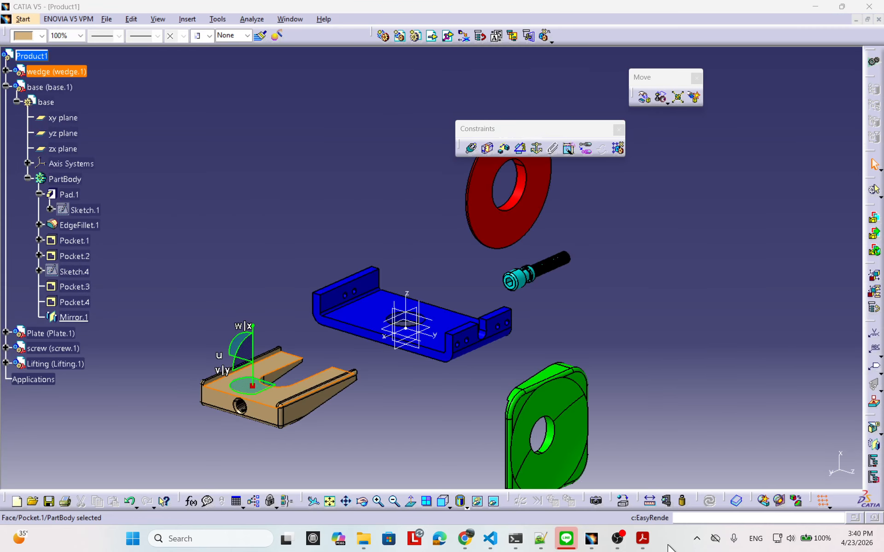
# Step: Open Save Management for the product and its parts, and move its dialog clear of the window's corner
pyautogui.click(106, 19)
pyautogui.click(107, 19)
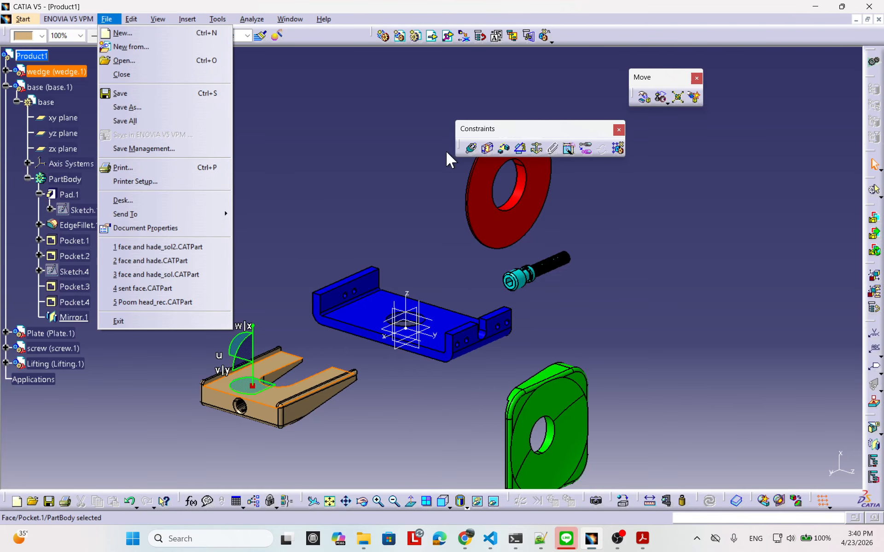
pyautogui.click(164, 155)
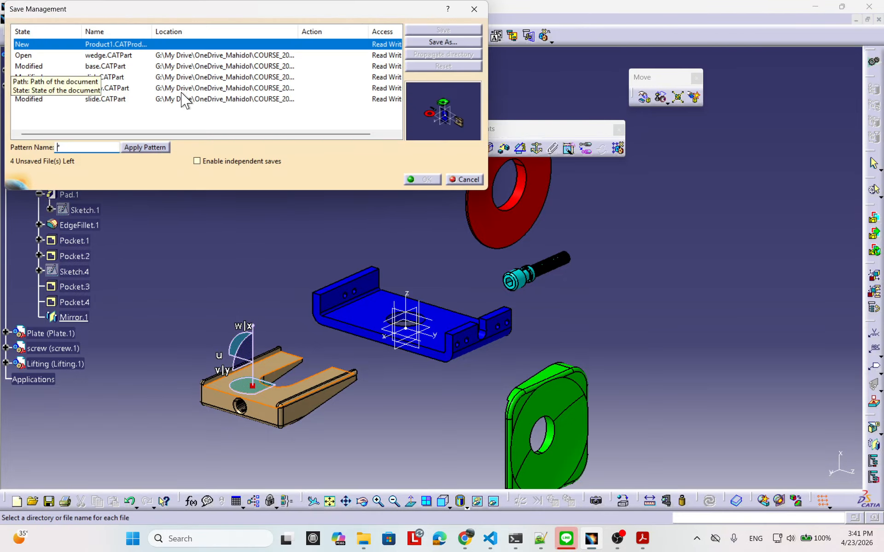
pyautogui.moveTo(99, 2); pyautogui.dragTo(232, 164)
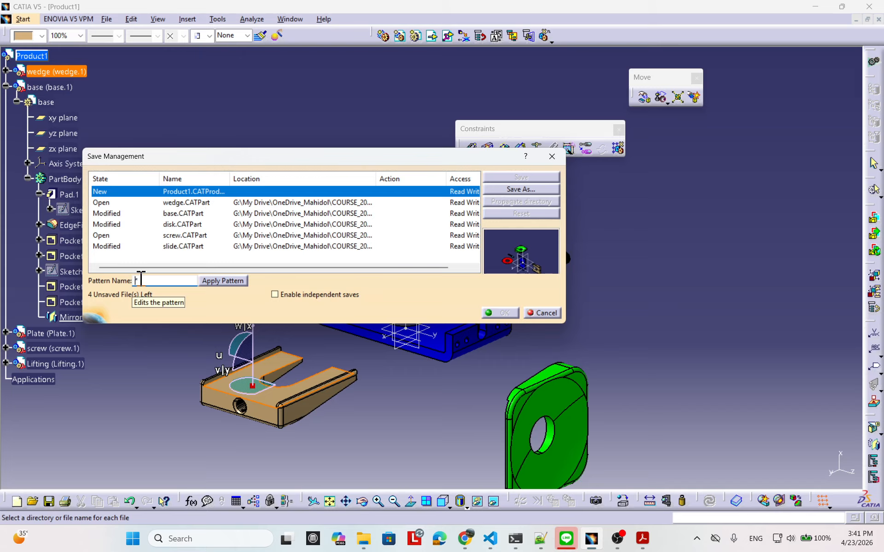
# Step: Set base.CATPart to save in a new folder named Assembly created inside the EGII215 folder
pyautogui.click(106, 204)
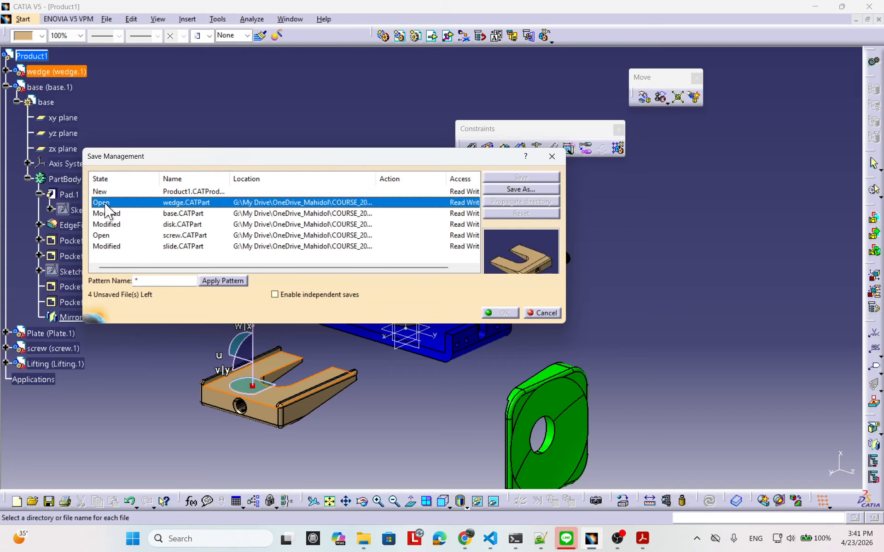
pyautogui.click(168, 214)
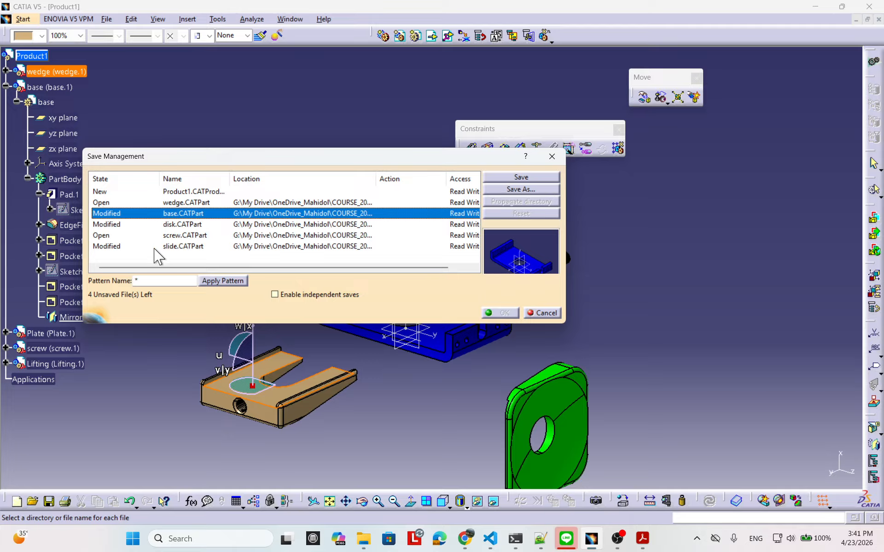
pyautogui.click(519, 189)
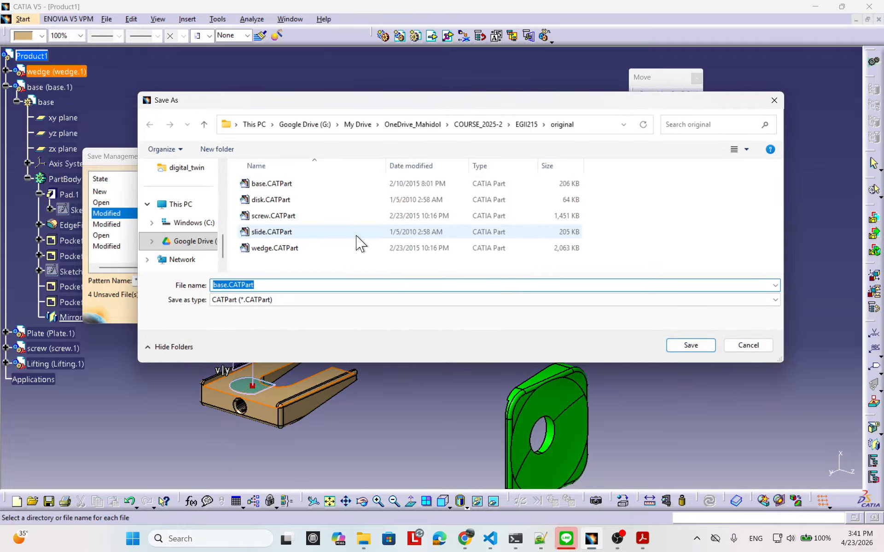
pyautogui.click(520, 128)
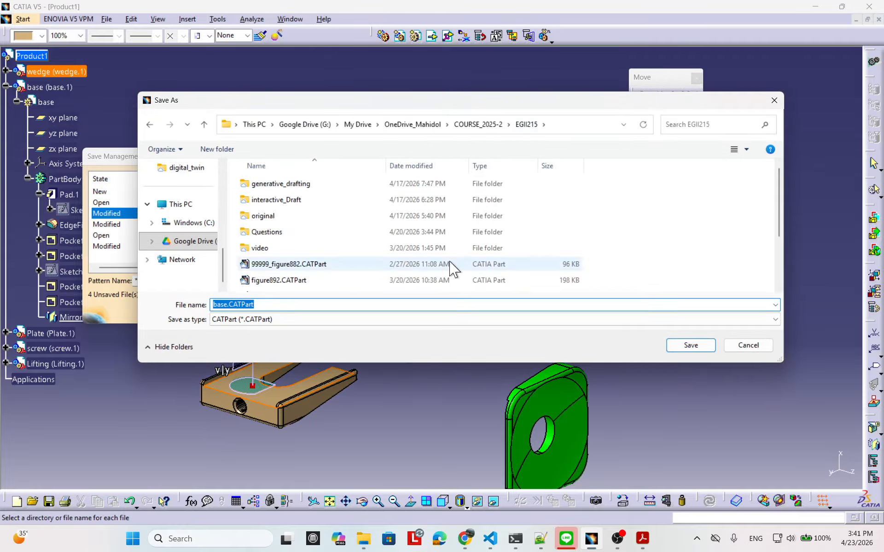
pyautogui.rightClick(638, 233)
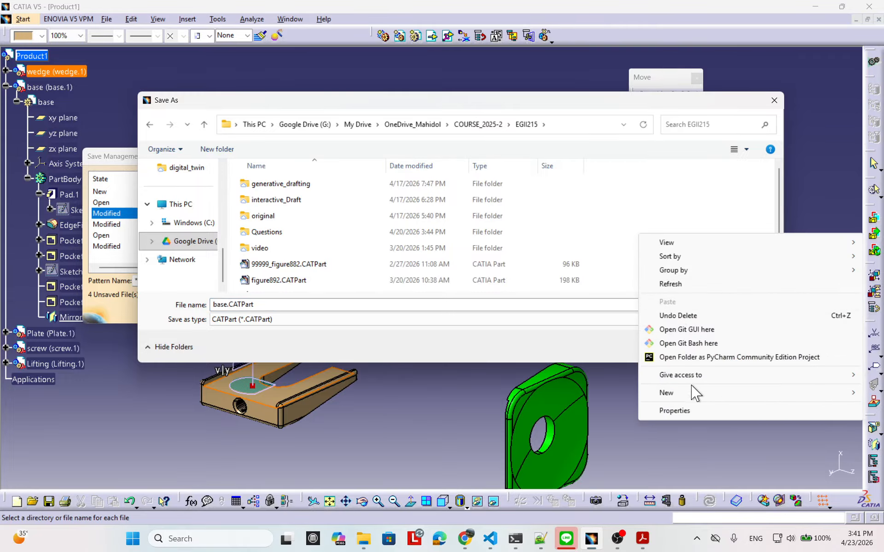
pyautogui.moveTo(686, 392)
pyautogui.click(511, 127)
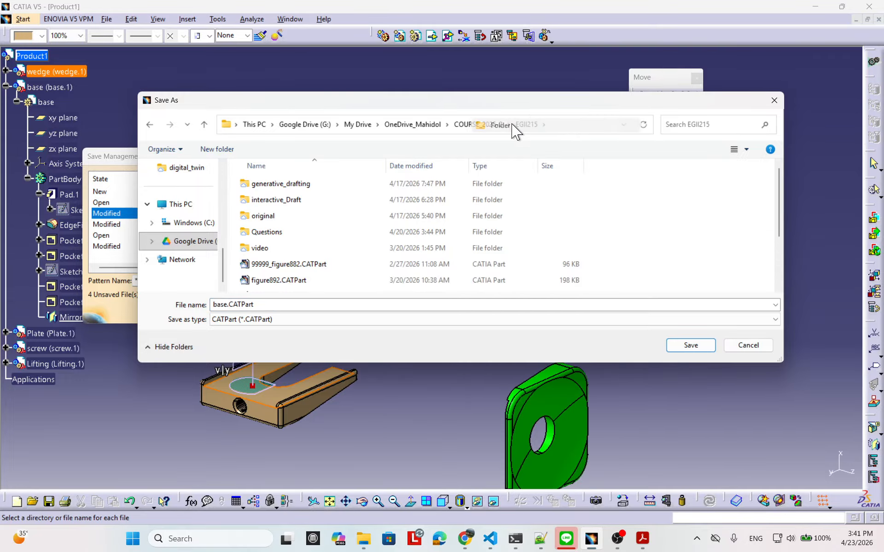
pyautogui.write('A')
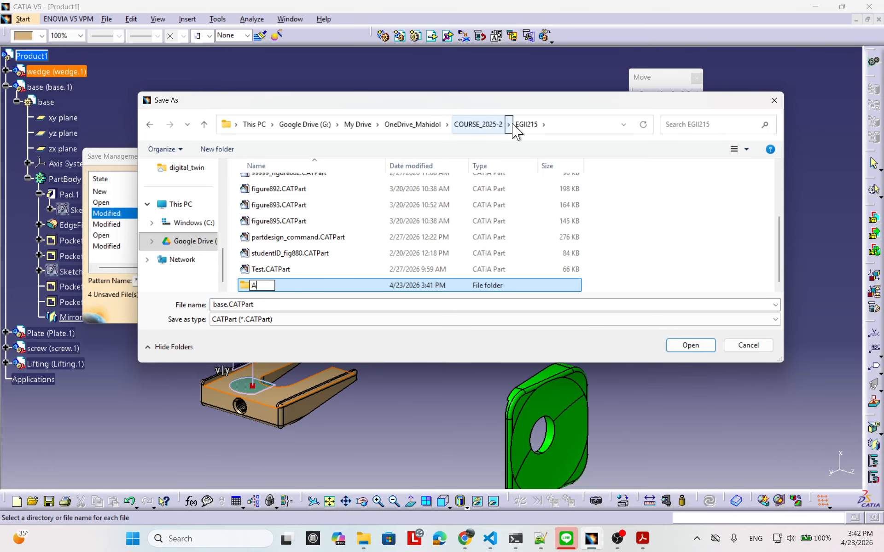
pyautogui.write('ssembly')
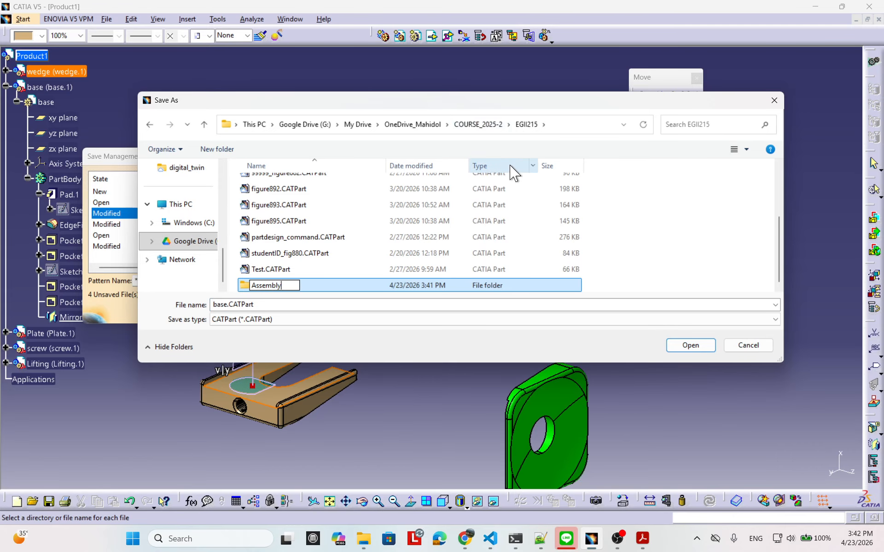
pyautogui.doubleClick(313, 285)
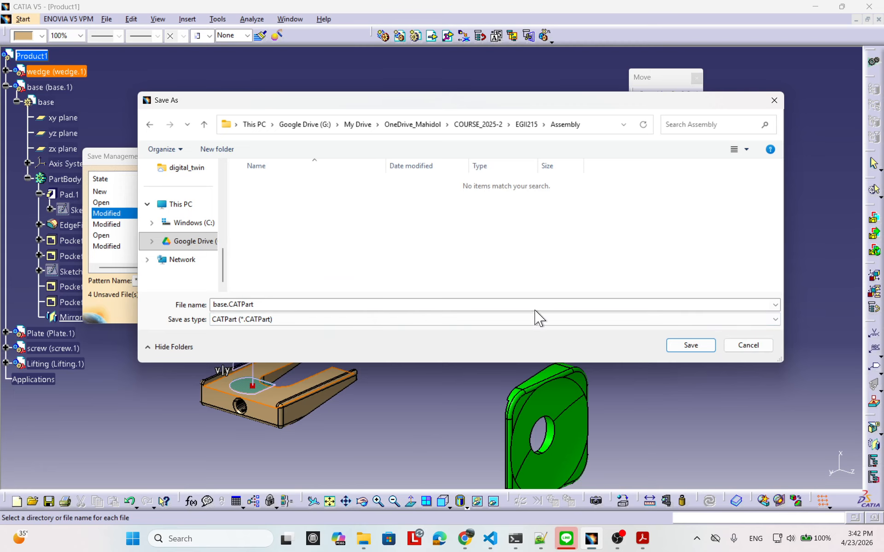
pyautogui.click(691, 346)
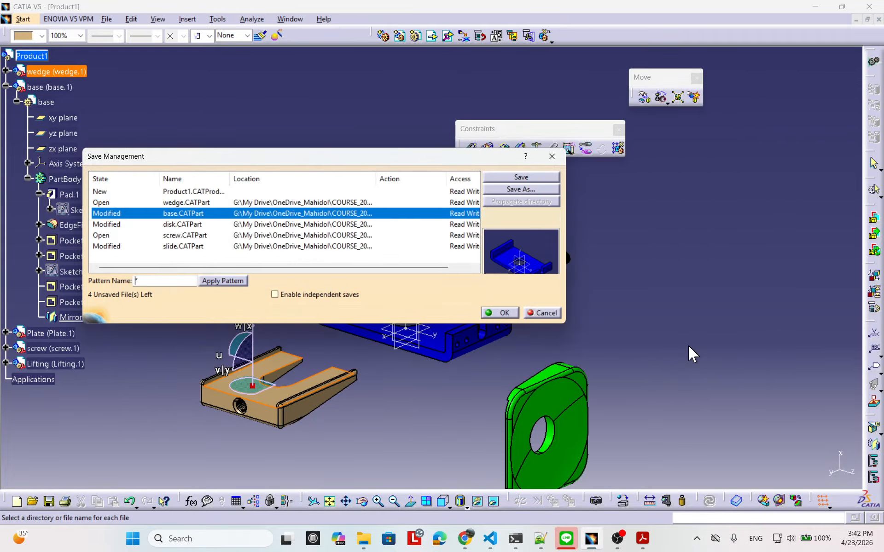
# Step: Set the new product to save as leveling.CATProduct in the Assembly folder
pyautogui.click(187, 192)
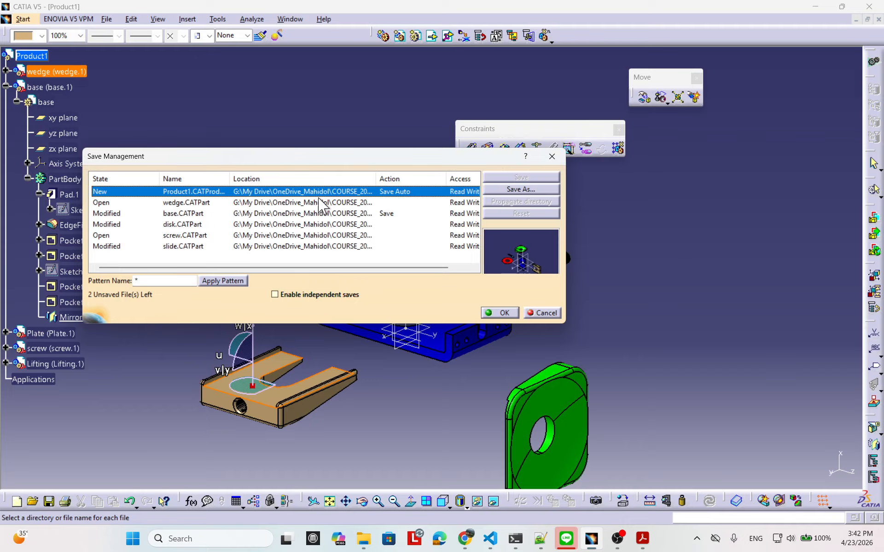
pyautogui.click(515, 189)
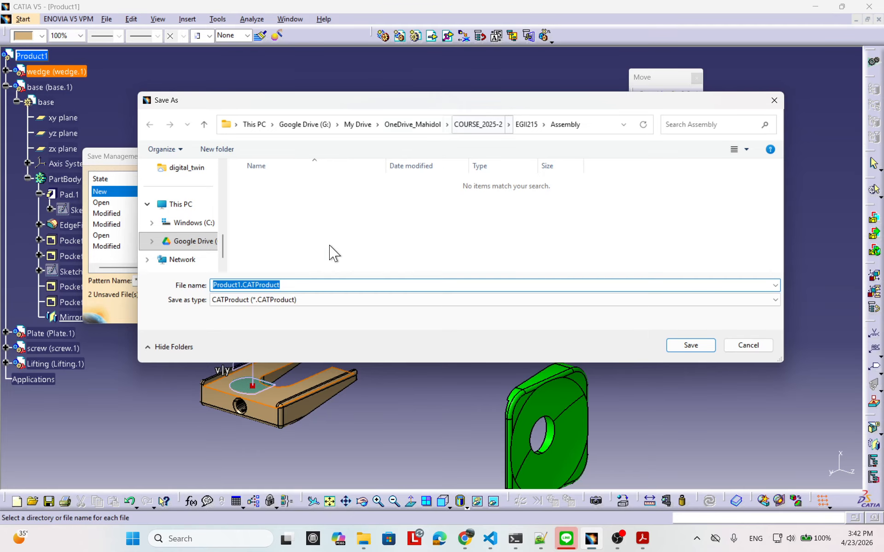
pyautogui.doubleClick(240, 284)
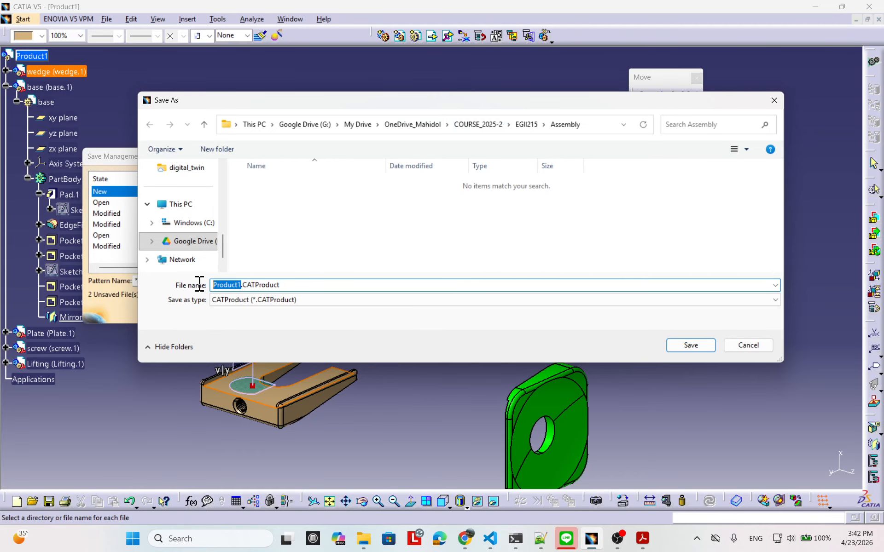
pyautogui.write('level')
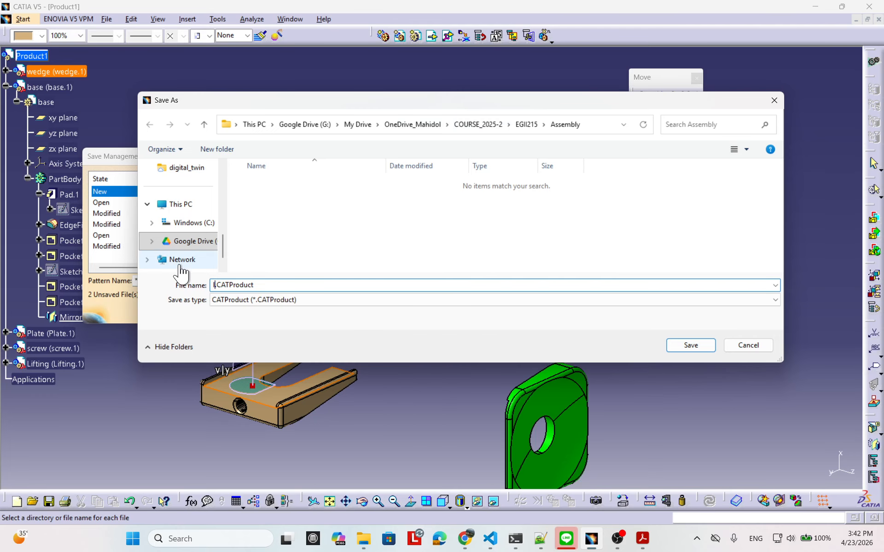
pyautogui.write('ing')
pyautogui.click(702, 346)
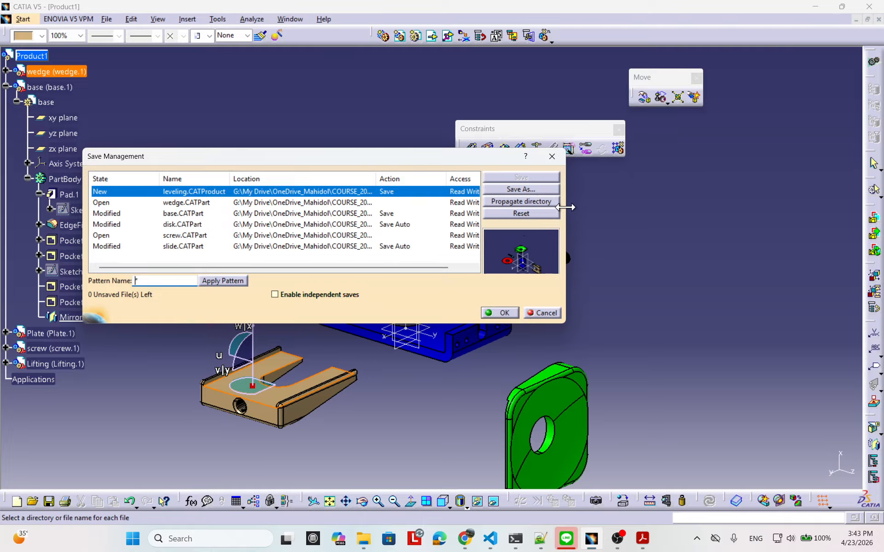
# Step: Widen the save list to show full locations, propagate the Assembly directory to all parts, and save everything
pyautogui.moveTo(565, 207); pyautogui.dragTo(772, 207)
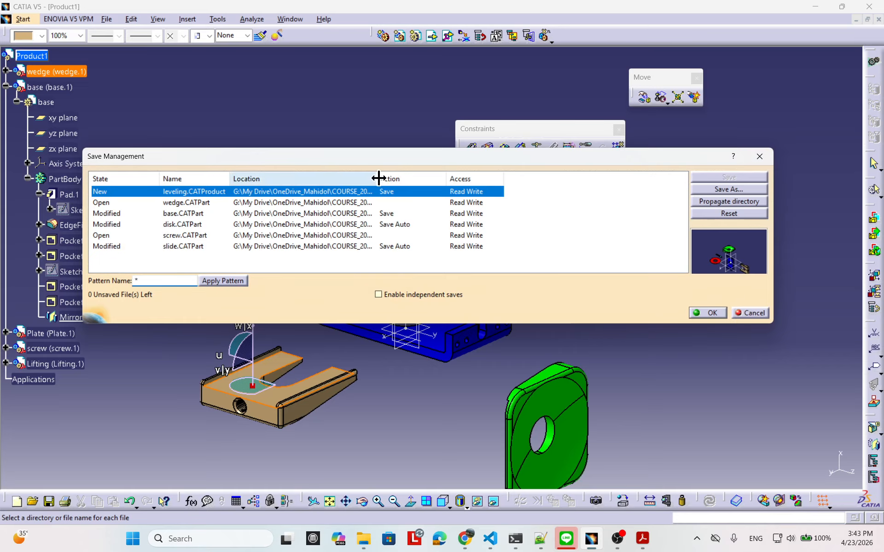
pyautogui.moveTo(378, 178); pyautogui.dragTo(489, 178)
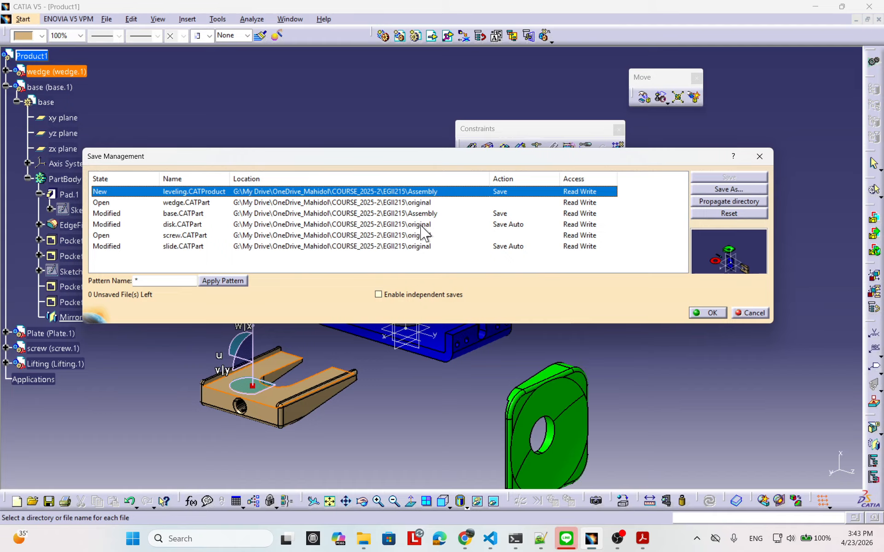
pyautogui.click(727, 202)
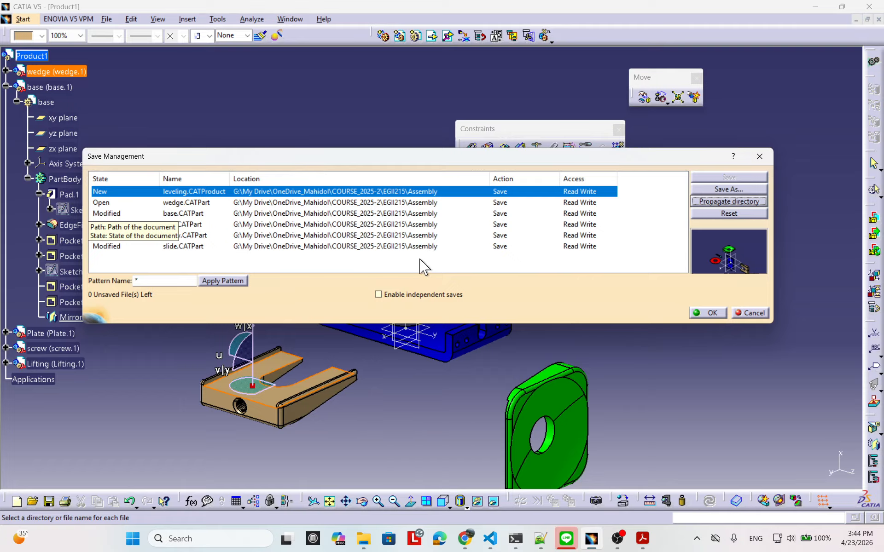
pyautogui.click(708, 312)
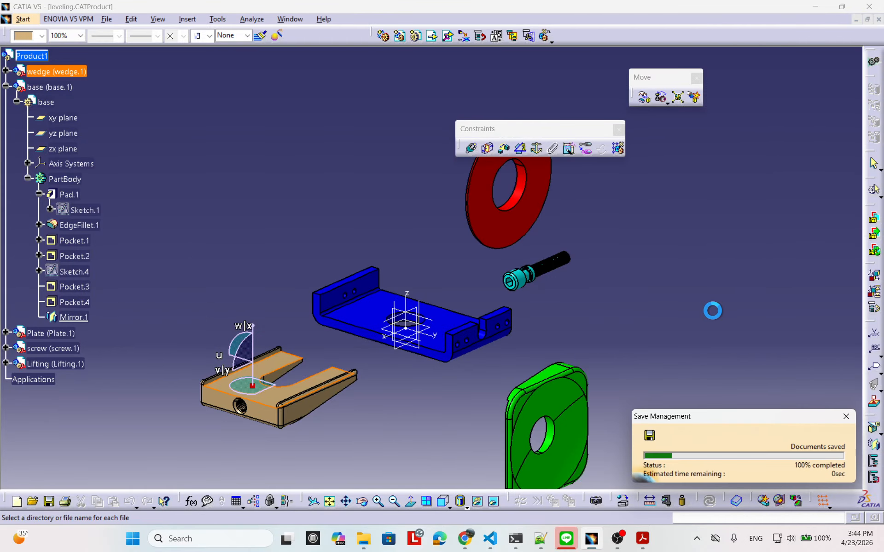
# Step: Reorient the wedge with the compass so its threaded hole end faces the opposite way, and return the compass to its default position
pyautogui.click(665, 537)
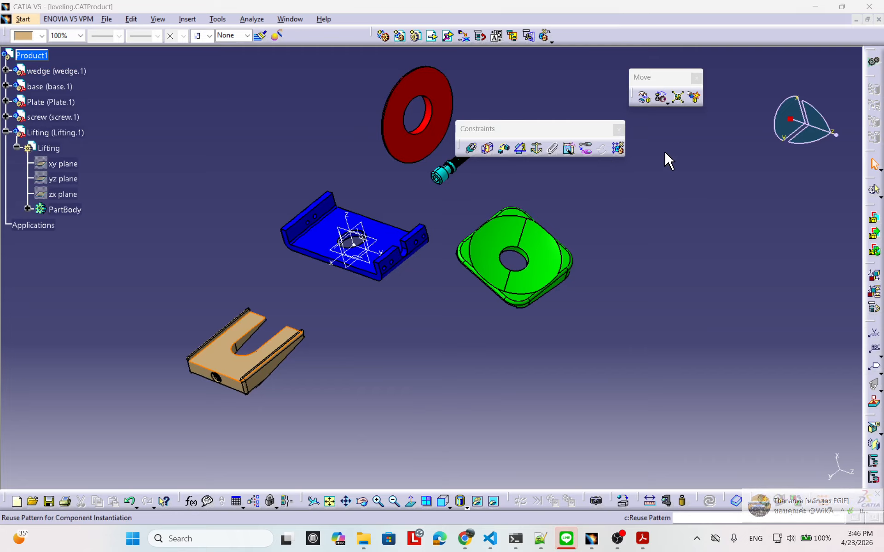
pyautogui.click(665, 153)
pyautogui.moveTo(790, 119); pyautogui.dragTo(231, 363)
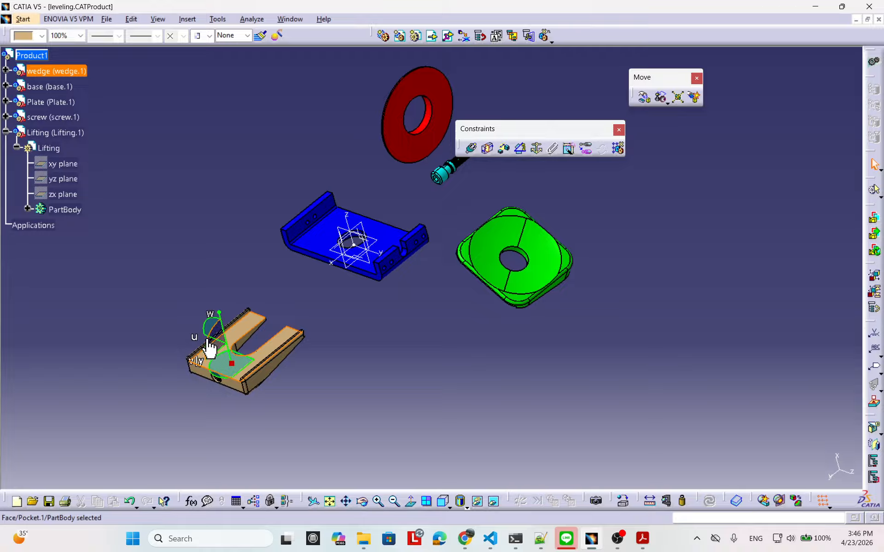
pyautogui.moveTo(209, 349); pyautogui.dragTo(335, 476)
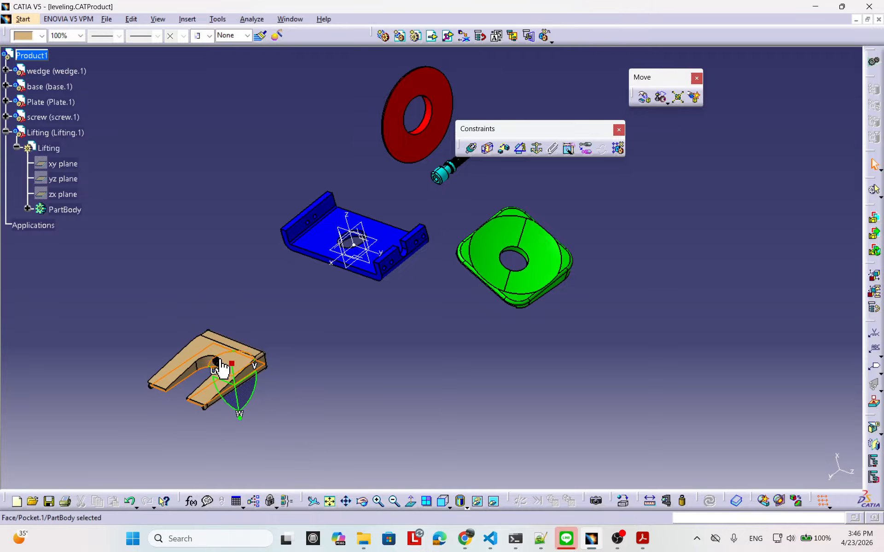
pyautogui.moveTo(221, 367); pyautogui.dragTo(278, 205)
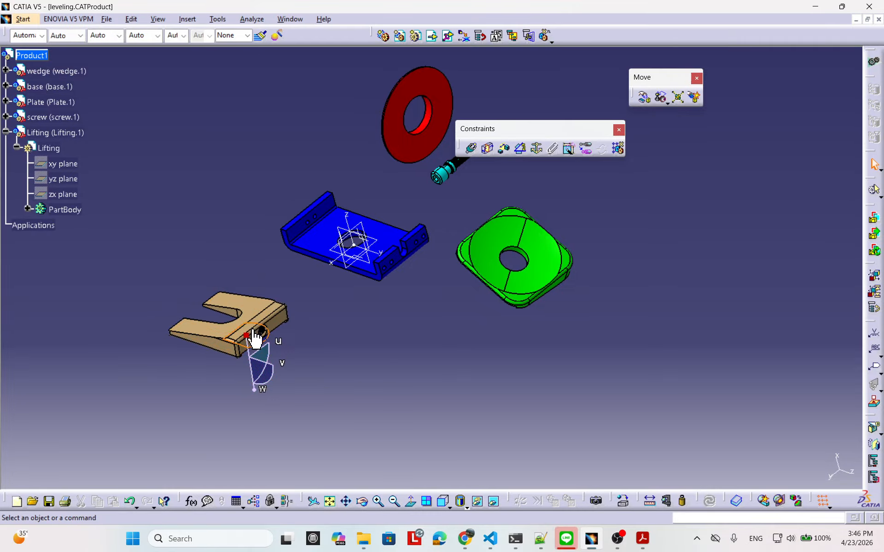
pyautogui.moveTo(246, 338); pyautogui.dragTo(839, 461)
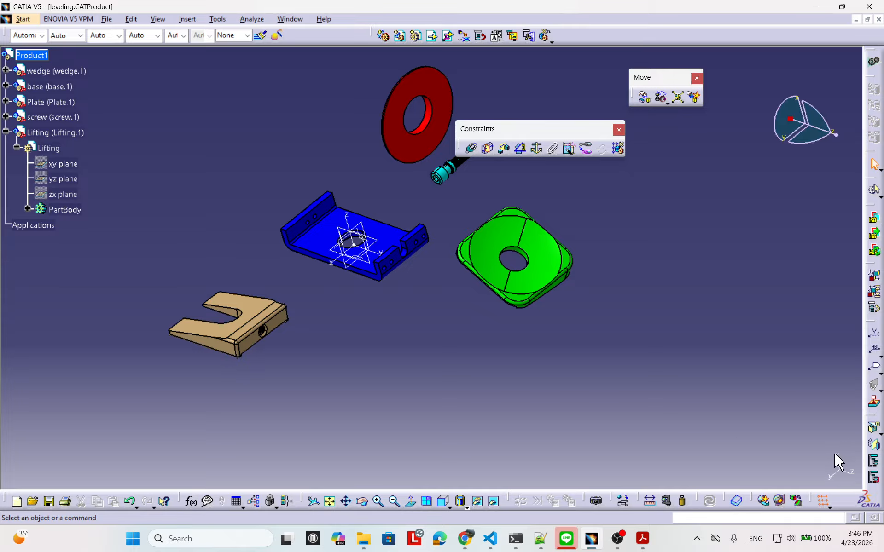
# Step: Add a coincidence constraint with Opposite orientation between the base's long side face and the wedge's long outer side face
pyautogui.click(473, 145)
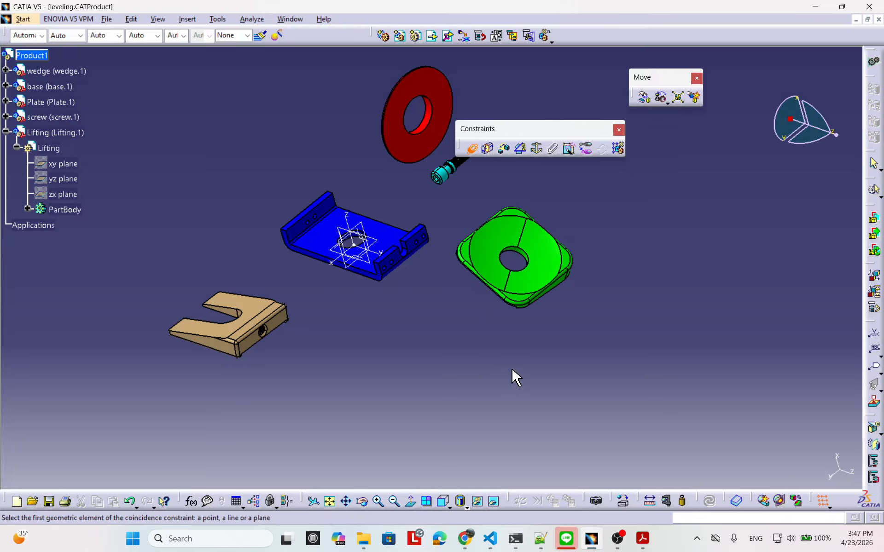
pyautogui.moveTo(512, 368)
pyautogui.mouseDown(button='middle')
pyautogui.moveTo(647, 384)
pyautogui.moveTo(592, 414)
pyautogui.moveTo(474, 399)
pyautogui.moveTo(502, 371)
pyautogui.mouseUp(button='middle')
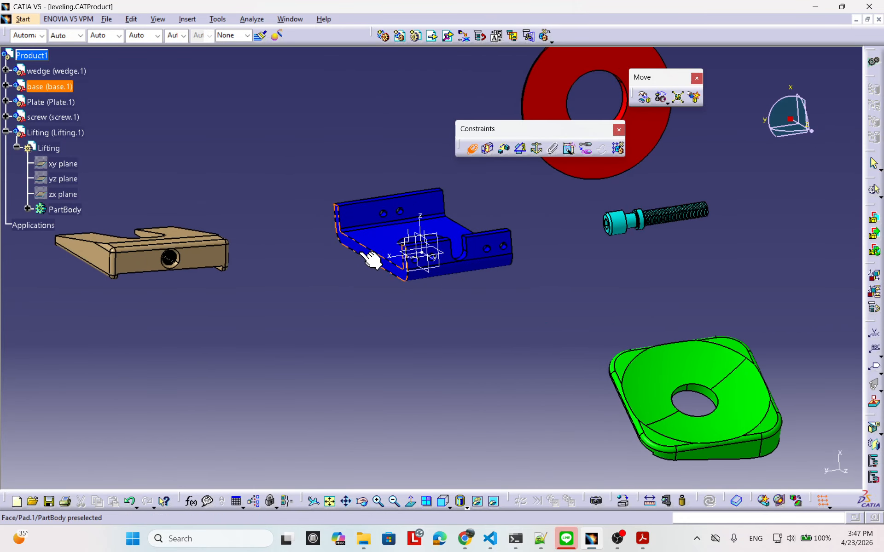
pyautogui.moveTo(305, 280); pyautogui.dragTo(332, 372, button='middle')
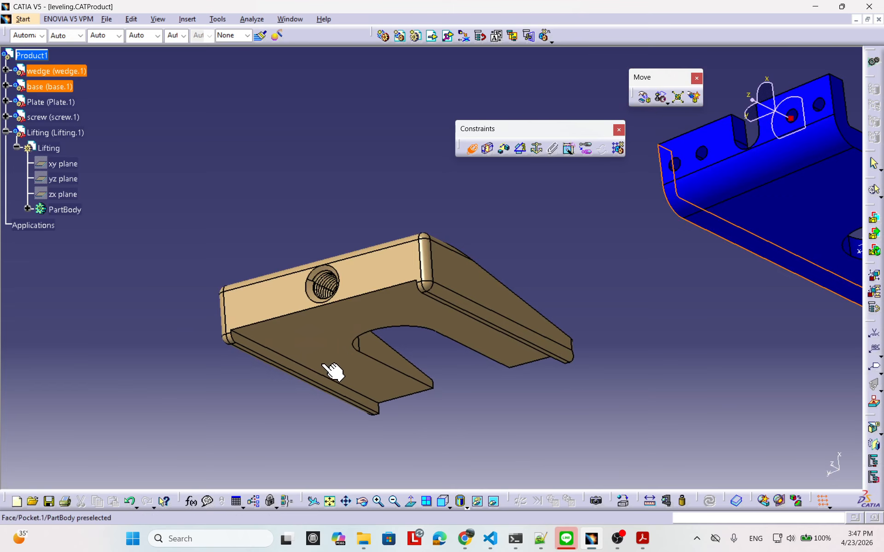
pyautogui.click(292, 368)
pyautogui.moveTo(410, 327); pyautogui.dragTo(485, 308, button='middle')
pyautogui.moveTo(221, 353); pyautogui.dragTo(354, 298, button='middle')
pyautogui.moveTo(518, 381); pyautogui.dragTo(478, 399, button='middle')
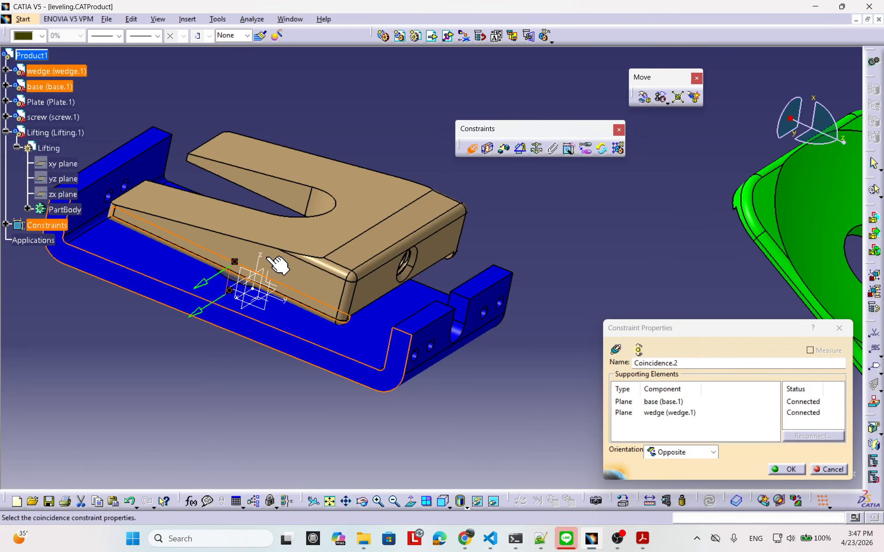
pyautogui.click(792, 470)
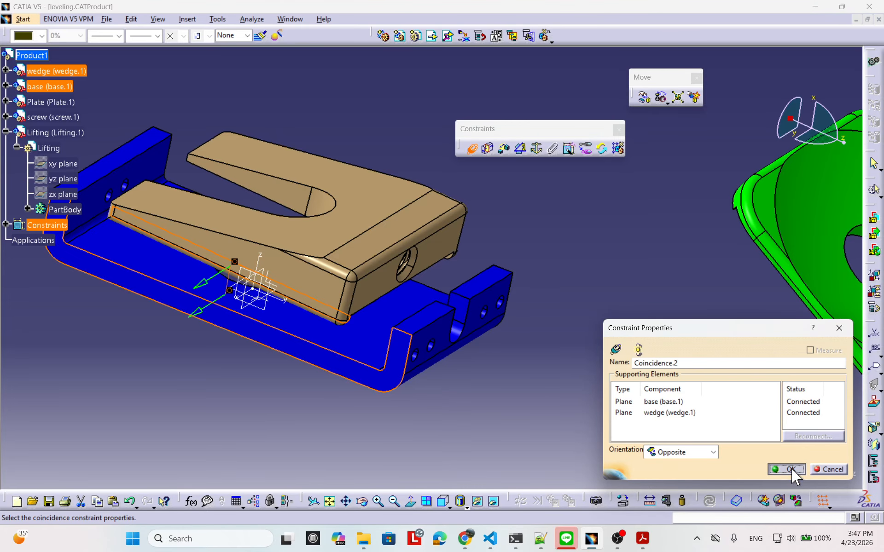
pyautogui.click(788, 469)
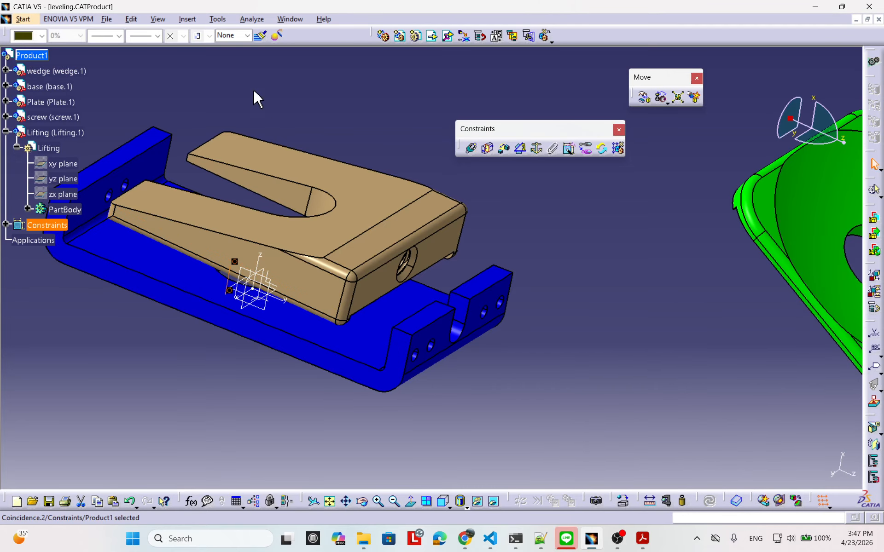
# Step: Set the Assembly Design option Compute exact update status at open to Automatic
pyautogui.click(217, 19)
pyautogui.click(249, 123)
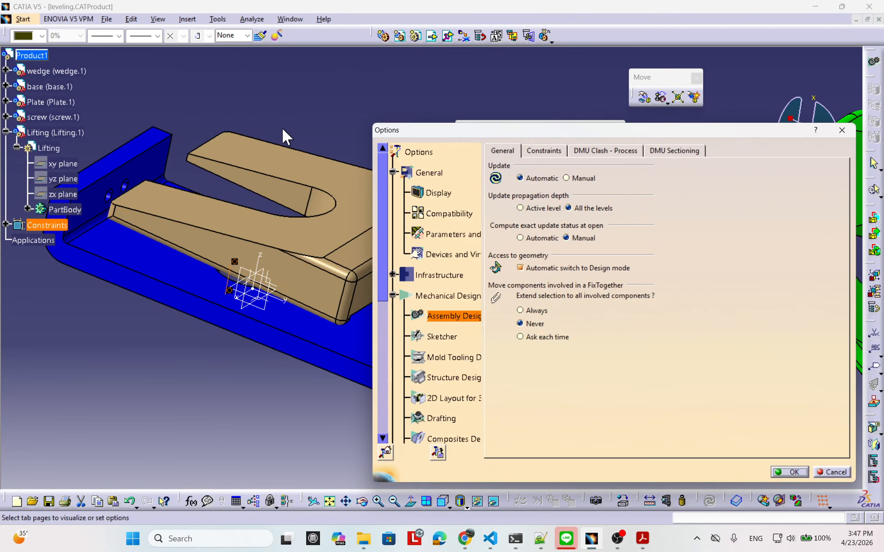
pyautogui.click(520, 237)
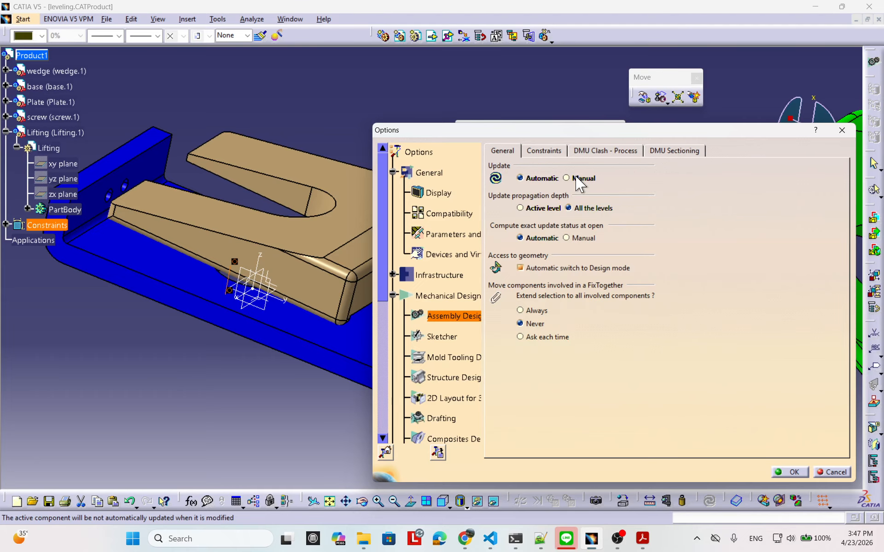
pyautogui.click(792, 473)
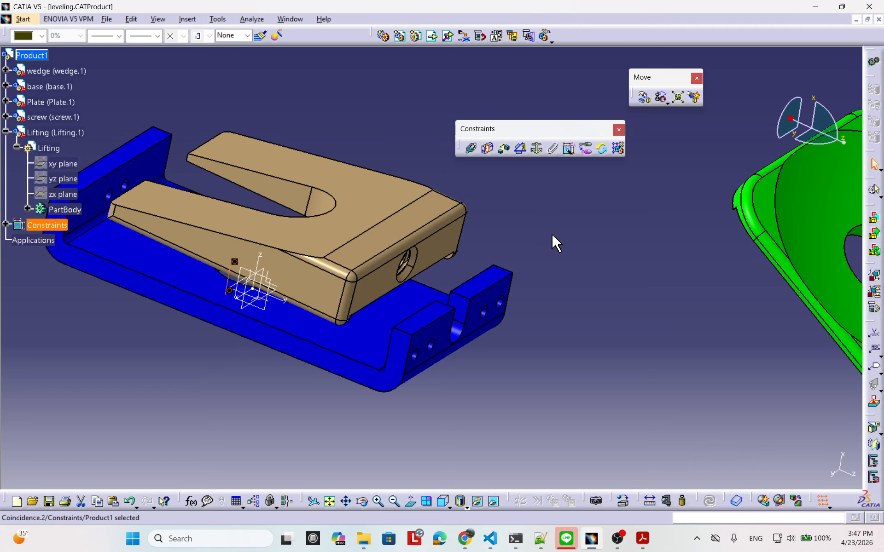
pyautogui.click(584, 284)
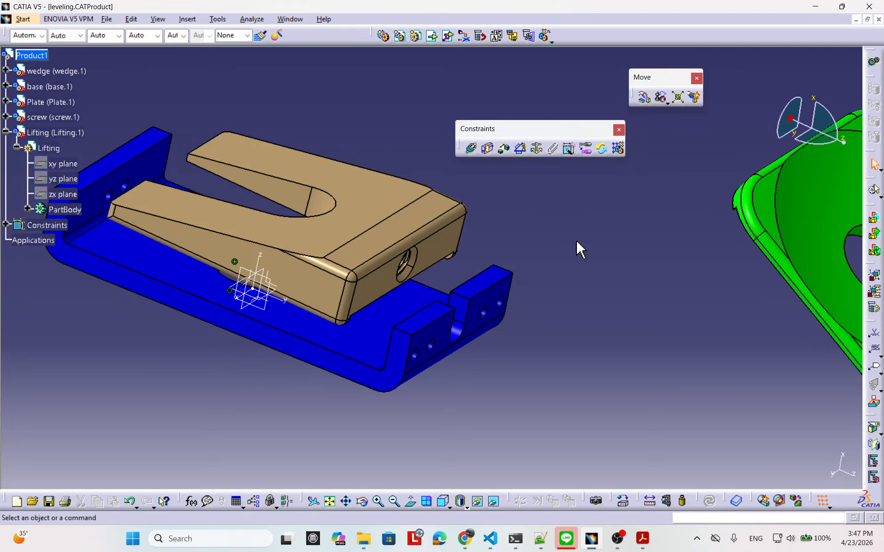
pyautogui.click(218, 20)
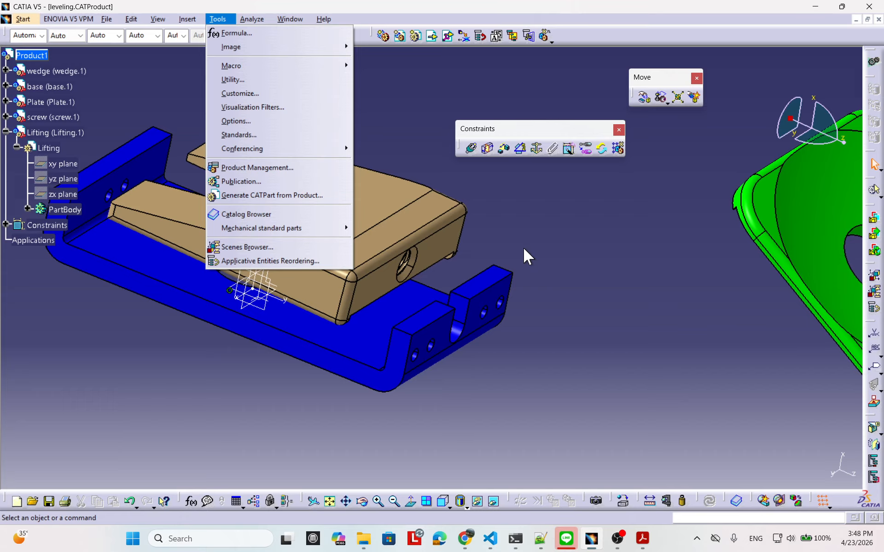
# Step: Add a coincidence constraint with Opposite orientation between the wedge's flat bottom face and the base's inner floor face
pyautogui.click(561, 272)
pyautogui.moveTo(469, 302); pyautogui.dragTo(546, 321, button='middle')
pyautogui.click(471, 149)
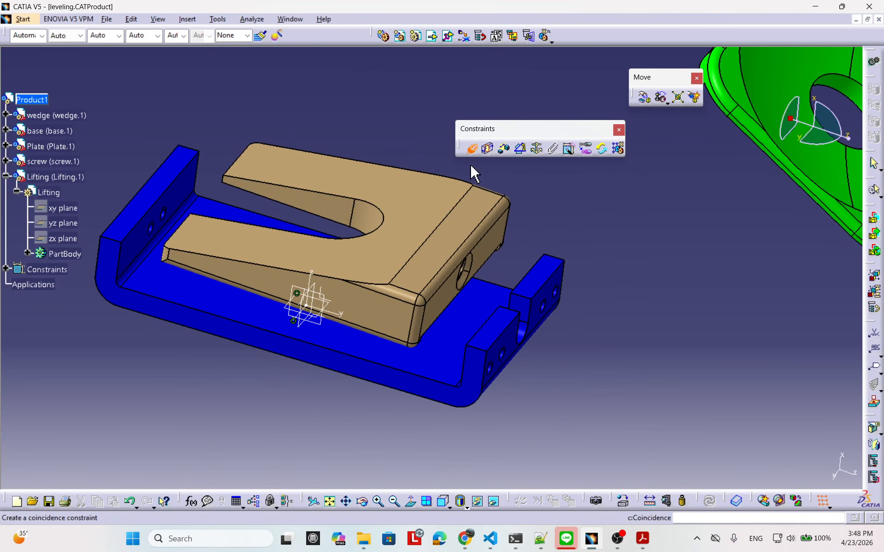
pyautogui.moveTo(474, 174); pyautogui.dragTo(438, 256, button='middle')
pyautogui.click(405, 277)
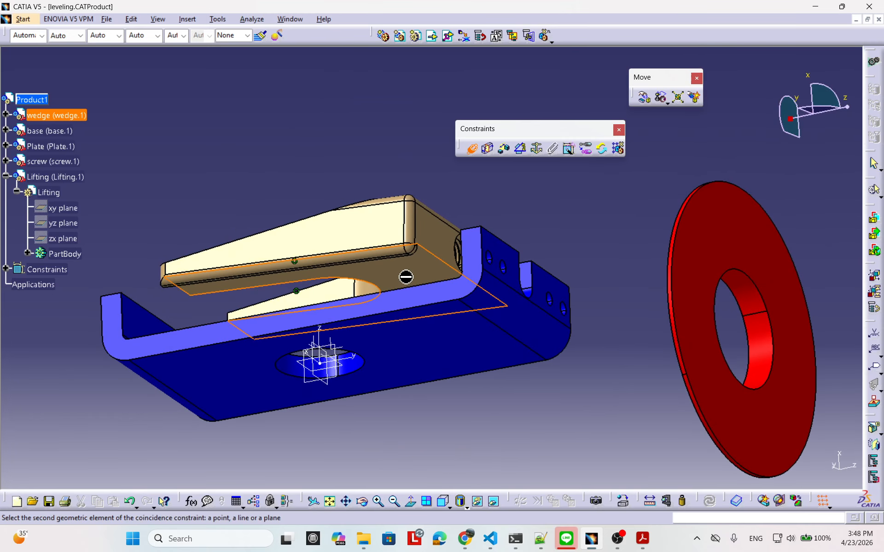
pyautogui.moveTo(361, 247); pyautogui.dragTo(430, 369, button='middle')
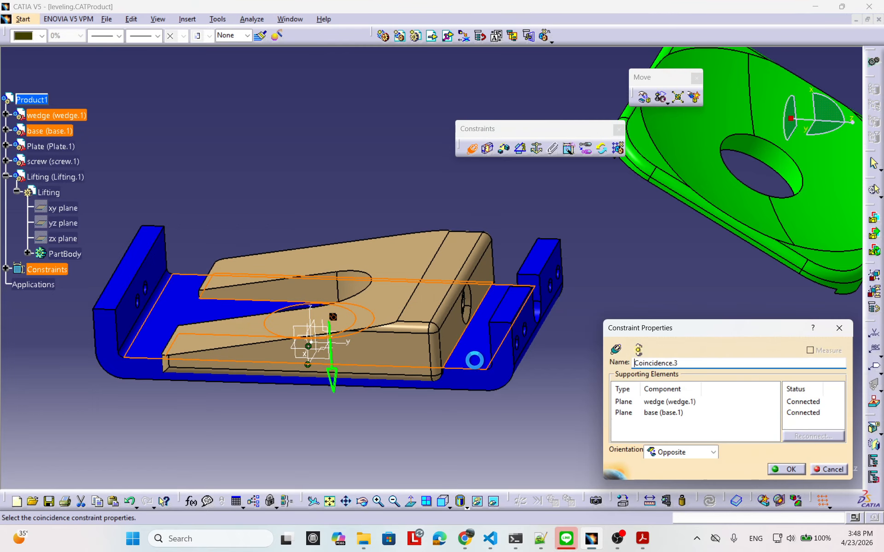
pyautogui.moveTo(564, 403); pyautogui.dragTo(516, 389, button='middle')
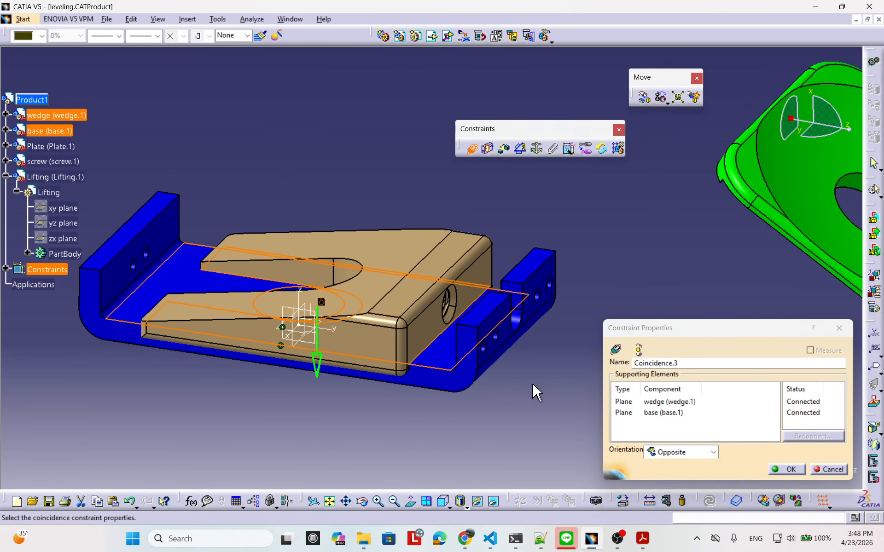
pyautogui.moveTo(649, 328); pyautogui.dragTo(539, 303)
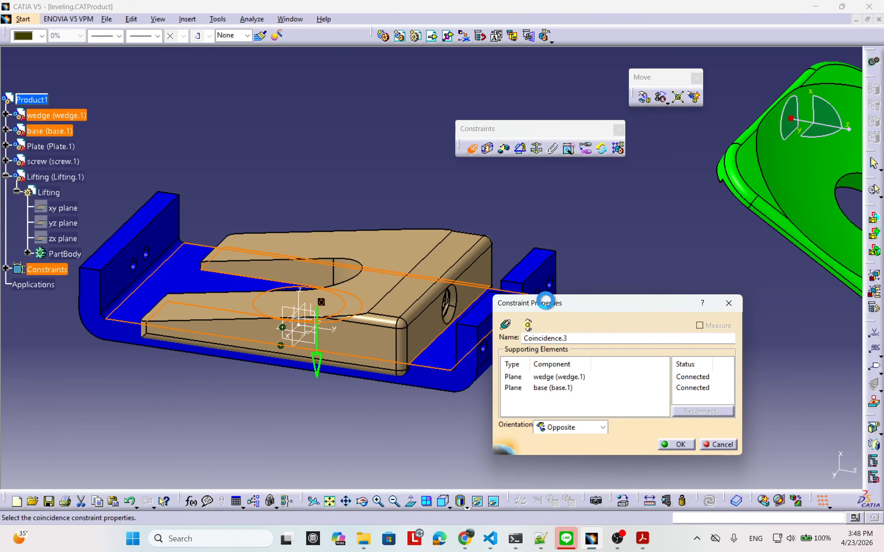
pyautogui.click(677, 444)
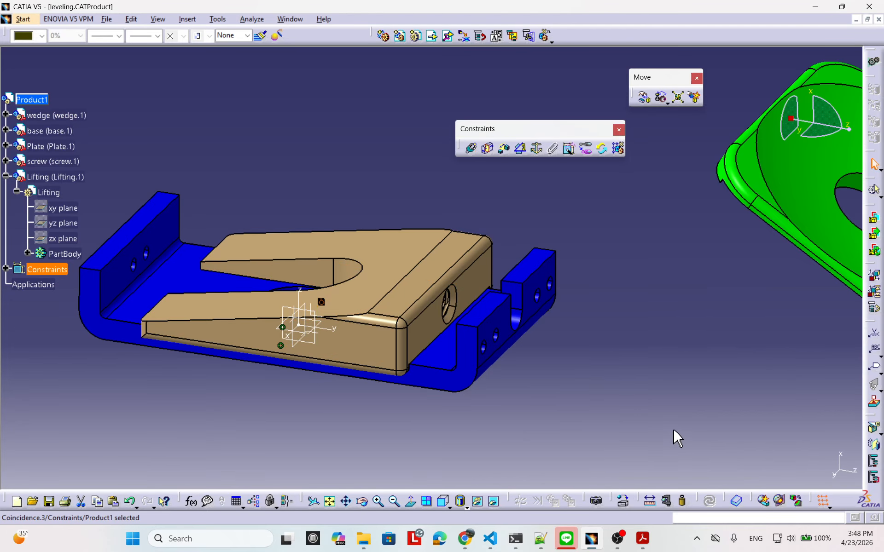
# Step: Detach the Update toolbar and float it in the 3D work area beside the base
pyautogui.moveTo(675, 435); pyautogui.dragTo(675, 418, button='middle')
pyautogui.click(131, 19)
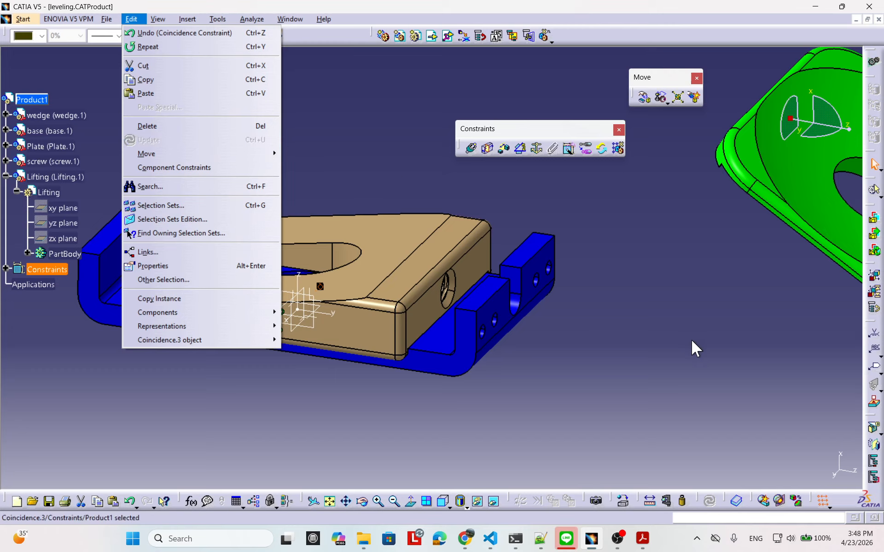
pyautogui.click(645, 391)
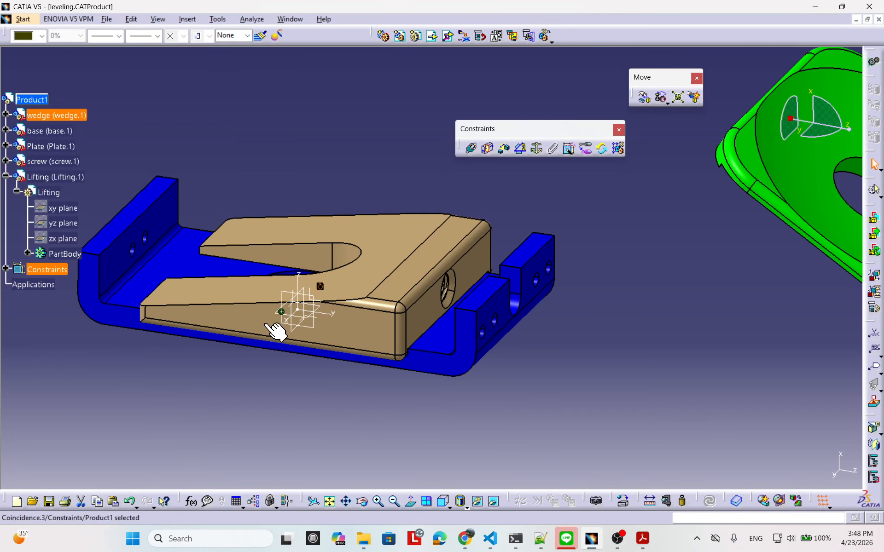
pyautogui.click(442, 299)
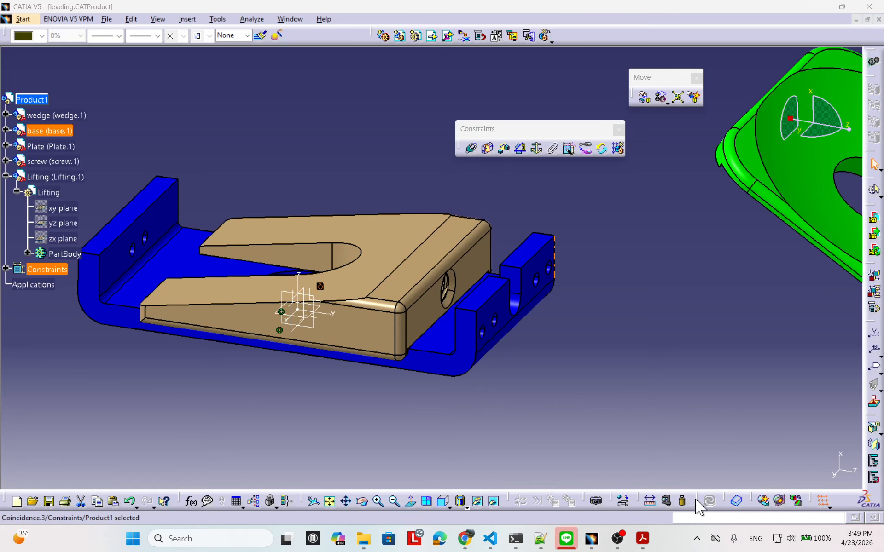
pyautogui.moveTo(696, 501); pyautogui.dragTo(648, 327)
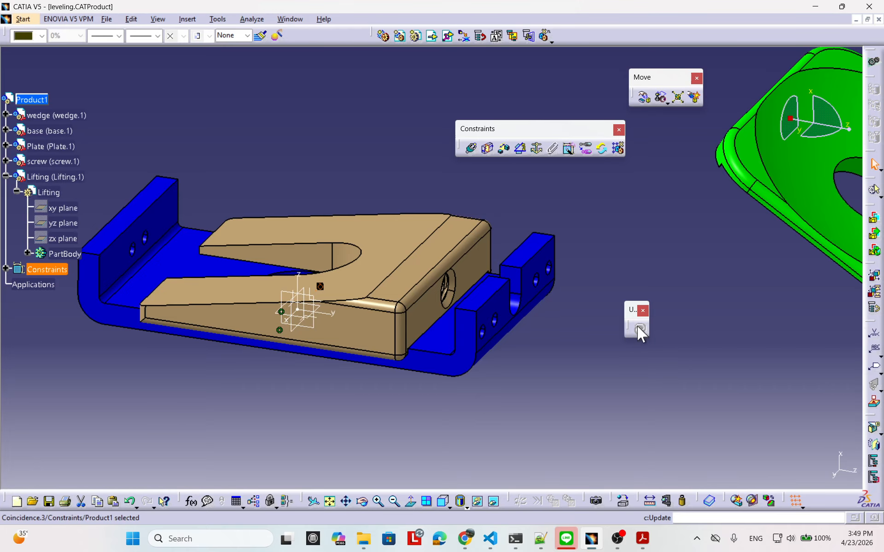
# Step: Check the Assembly Design general options for the update mode, propagation depth and update status at open
pyautogui.click(217, 19)
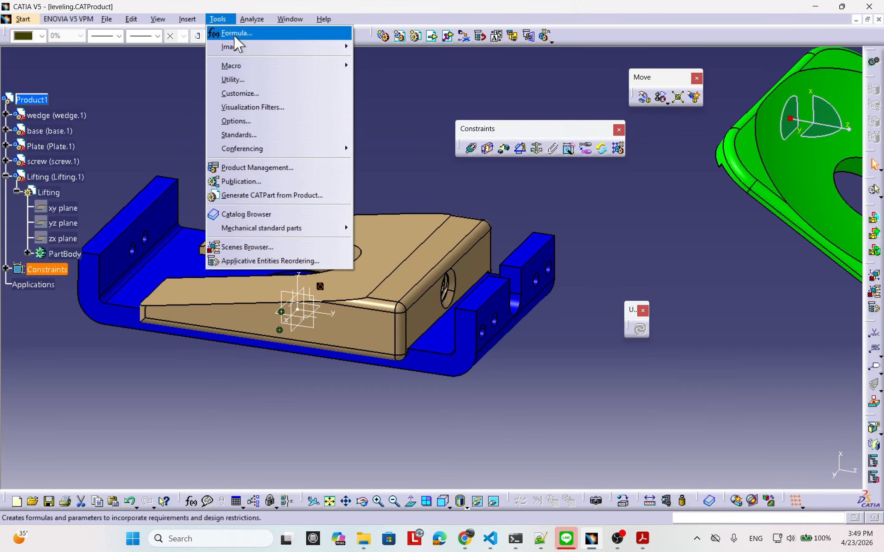
pyautogui.click(237, 121)
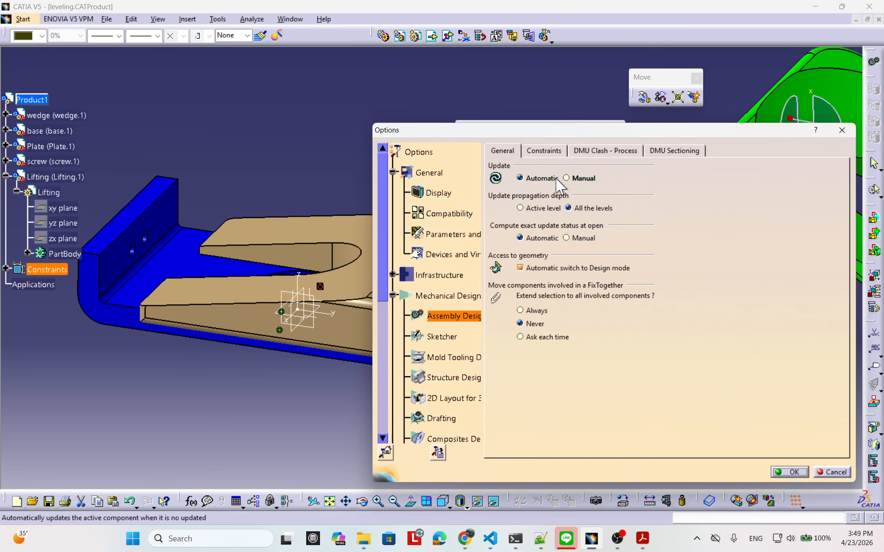
pyautogui.click(791, 471)
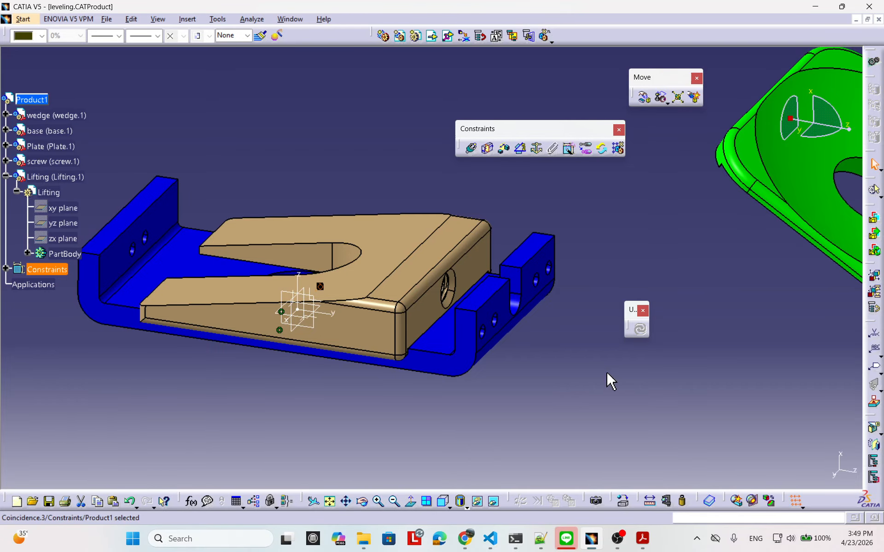
# Step: Start a Measure Between from the slotted end of the assembly, taking the base's long side face as the first element
pyautogui.moveTo(503, 359); pyautogui.dragTo(412, 380, button='middle')
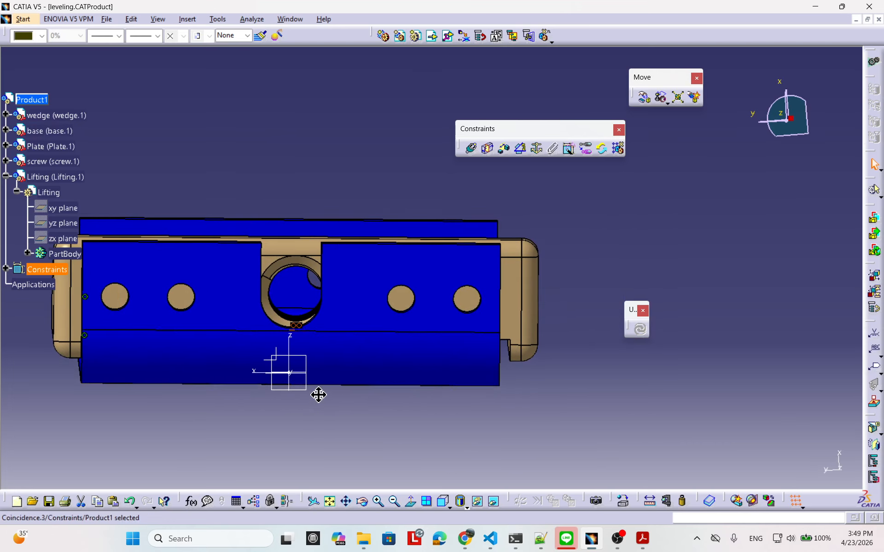
pyautogui.moveTo(317, 394); pyautogui.dragTo(384, 403, button='middle')
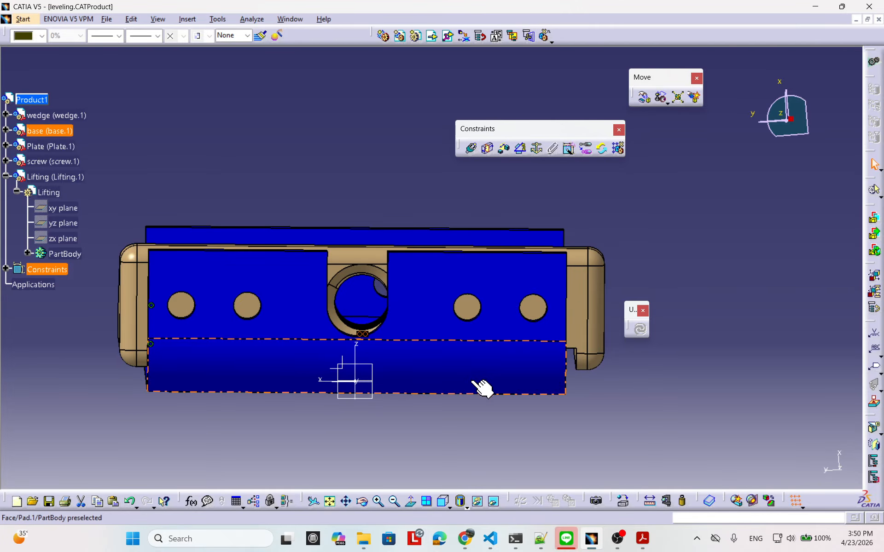
pyautogui.moveTo(346, 387); pyautogui.dragTo(346, 382, button='middle')
pyautogui.click(345, 387)
pyautogui.moveTo(500, 370); pyautogui.dragTo(459, 365, button='middle')
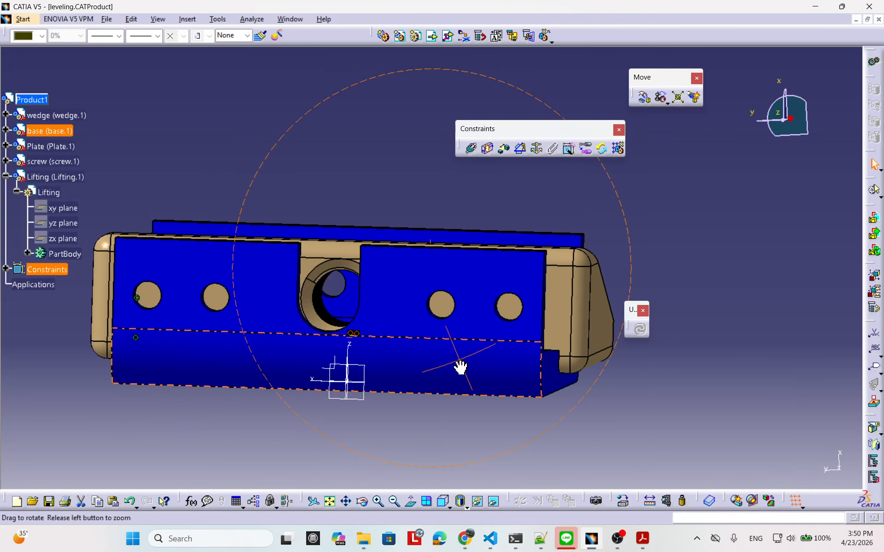
pyautogui.moveTo(516, 408); pyautogui.dragTo(391, 387, button='middle')
pyautogui.click(649, 500)
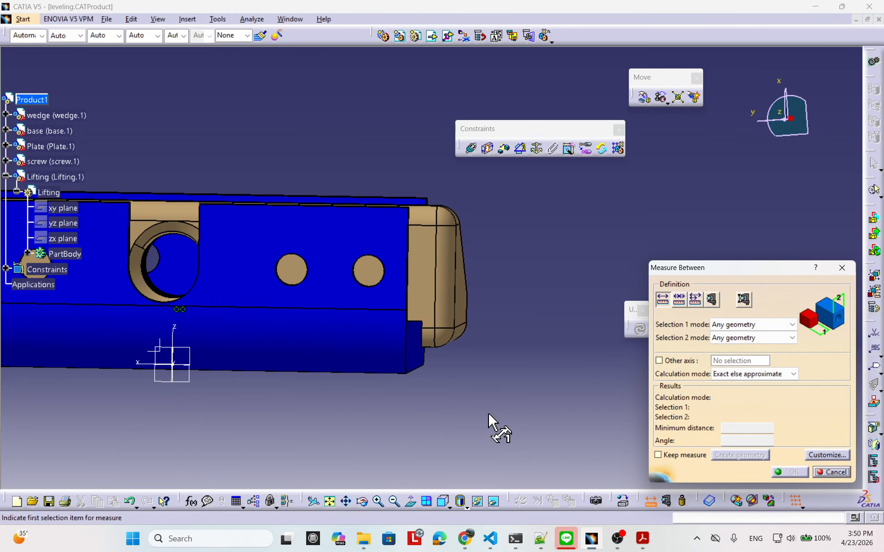
pyautogui.click(484, 409)
pyautogui.moveTo(487, 415); pyautogui.dragTo(474, 401, button='middle')
pyautogui.click(413, 388)
# Step: Examine how the wedge's overhanging side, lower notch and threaded hole line up with the base's side face and slotted end wall
pyautogui.moveTo(366, 391); pyautogui.dragTo(474, 373, button='middle')
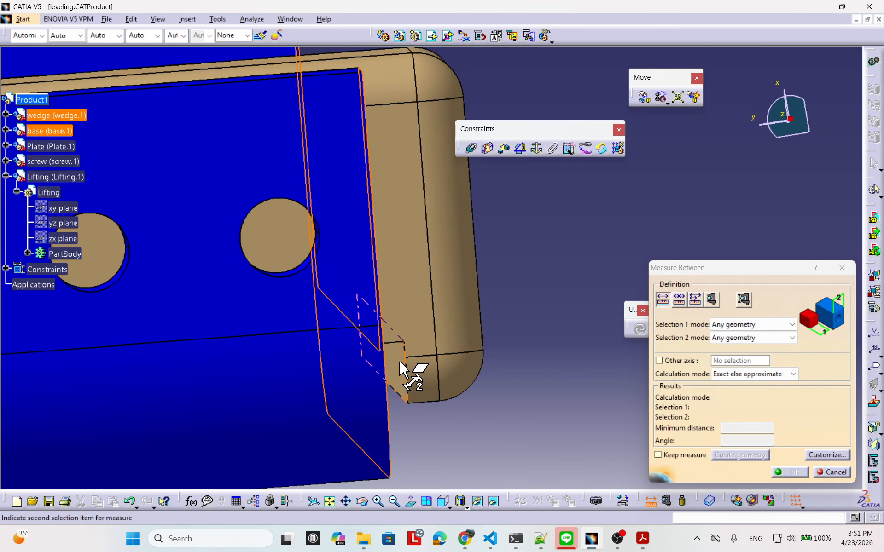
pyautogui.moveTo(430, 410)
pyautogui.mouseDown(button='middle')
pyautogui.moveTo(458, 420)
pyautogui.moveTo(432, 337)
pyautogui.moveTo(435, 409)
pyautogui.mouseUp(button='middle')
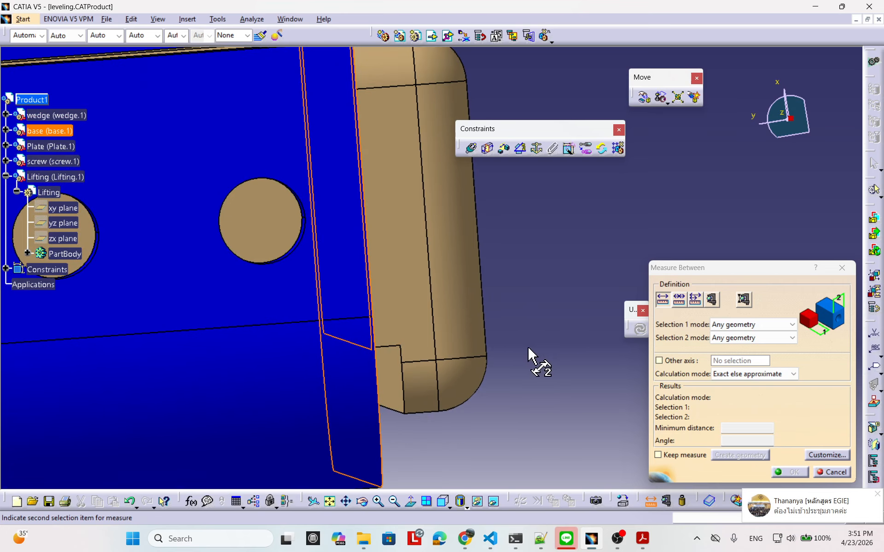
pyautogui.moveTo(522, 343); pyautogui.dragTo(473, 420, button='middle')
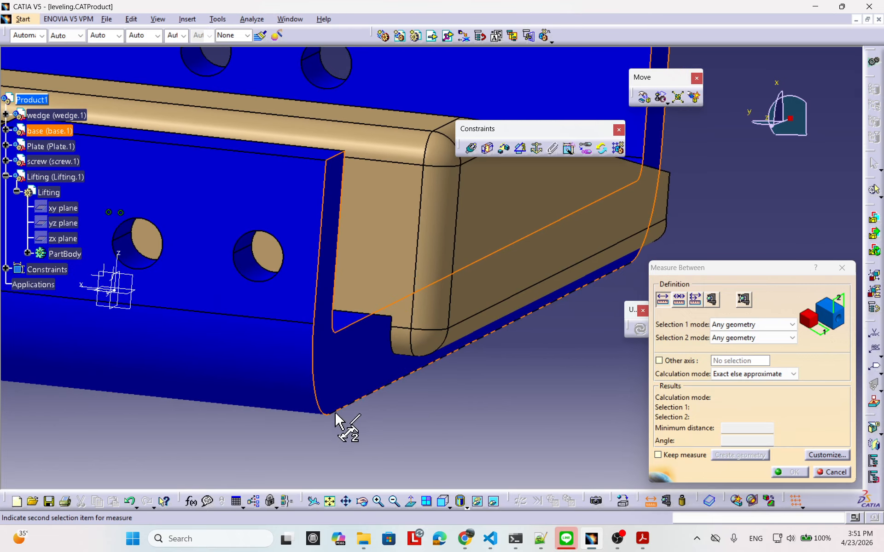
pyautogui.moveTo(345, 422); pyautogui.dragTo(429, 424, button='middle')
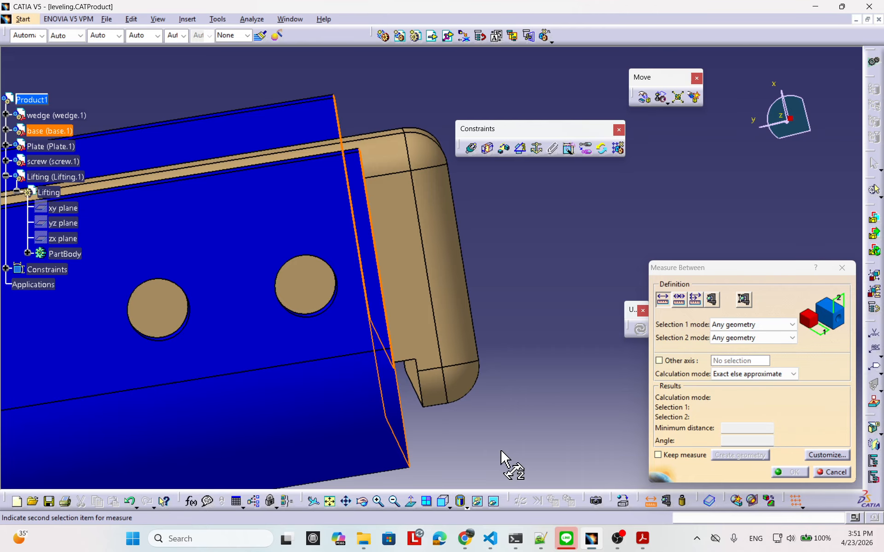
pyautogui.moveTo(573, 260); pyautogui.dragTo(565, 296, button='middle')
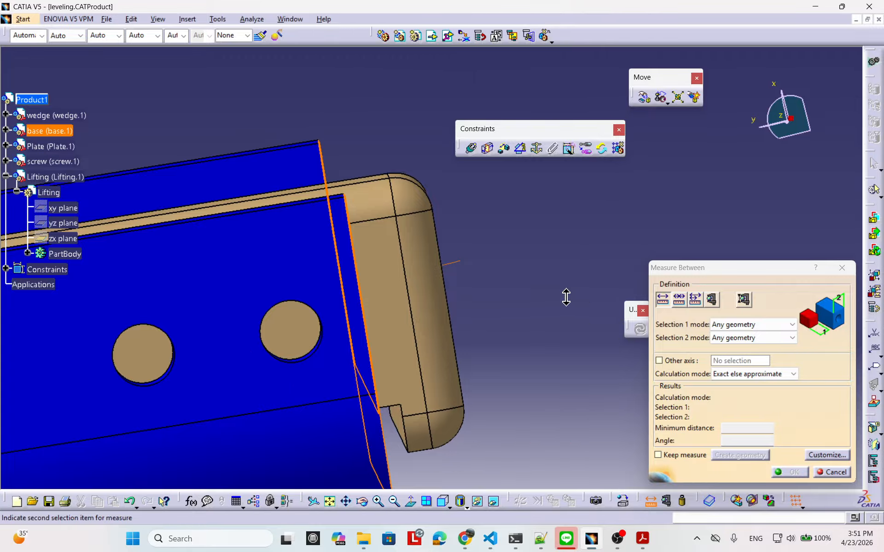
pyautogui.moveTo(566, 297); pyautogui.dragTo(566, 297, button='middle')
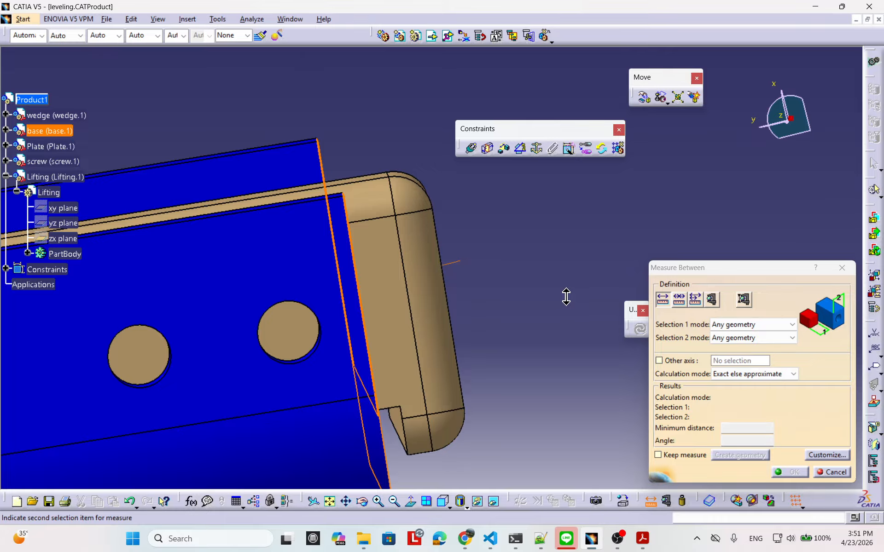
pyautogui.moveTo(566, 298); pyautogui.dragTo(443, 344, button='middle')
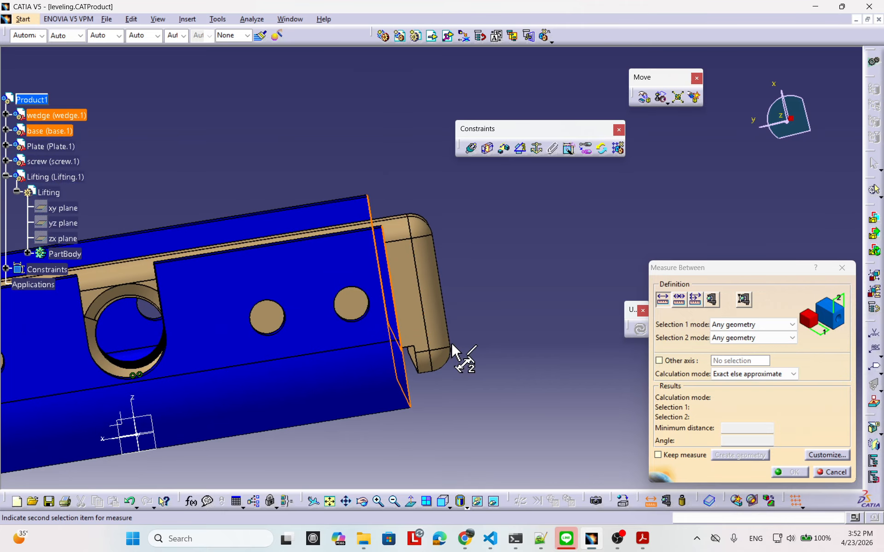
pyautogui.moveTo(517, 344); pyautogui.dragTo(499, 314, button='middle')
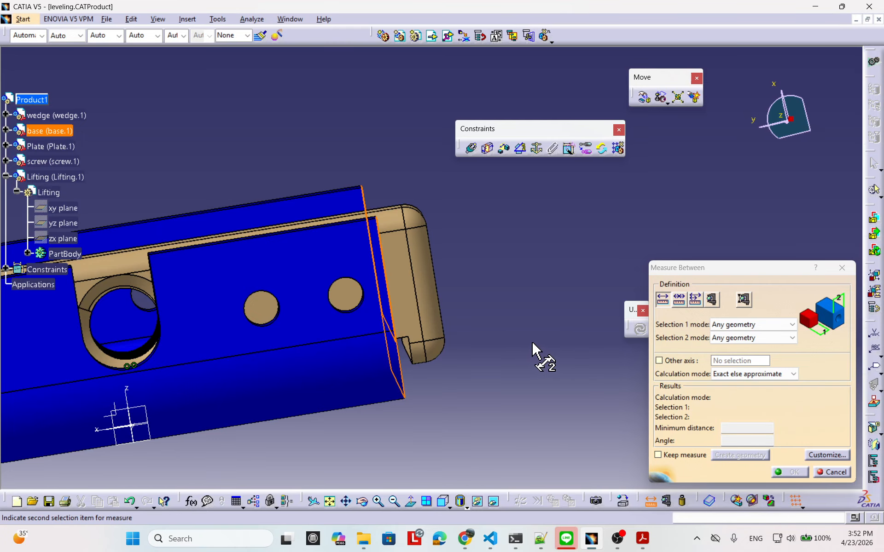
pyautogui.moveTo(549, 305); pyautogui.dragTo(539, 324, button='middle')
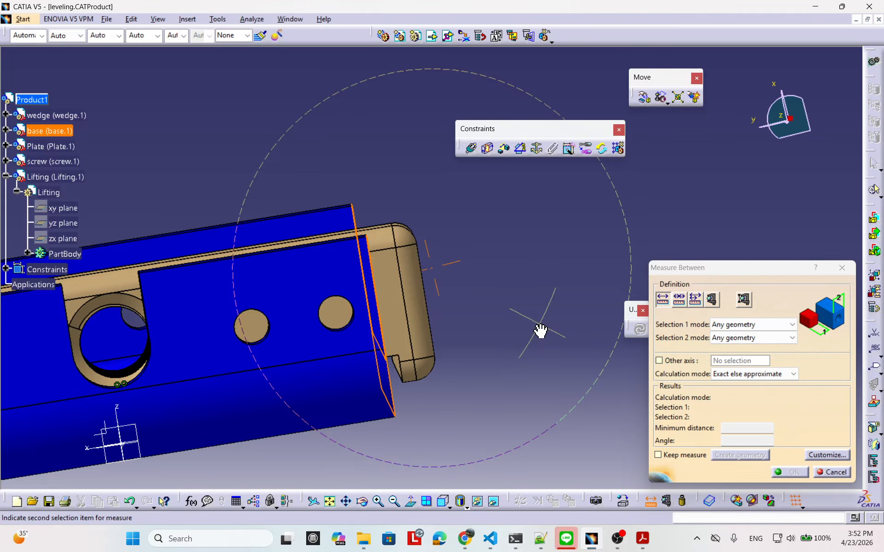
pyautogui.moveTo(541, 331); pyautogui.dragTo(371, 211, button='middle')
pyautogui.moveTo(439, 240); pyautogui.dragTo(456, 290, button='middle')
pyautogui.moveTo(310, 134); pyautogui.dragTo(432, 347, button='middle')
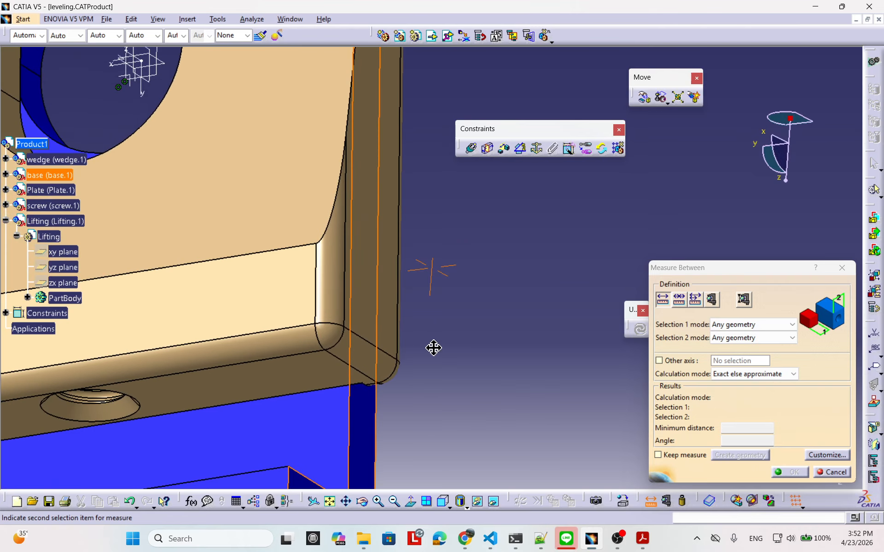
pyautogui.moveTo(335, 389); pyautogui.dragTo(229, 326, button='middle')
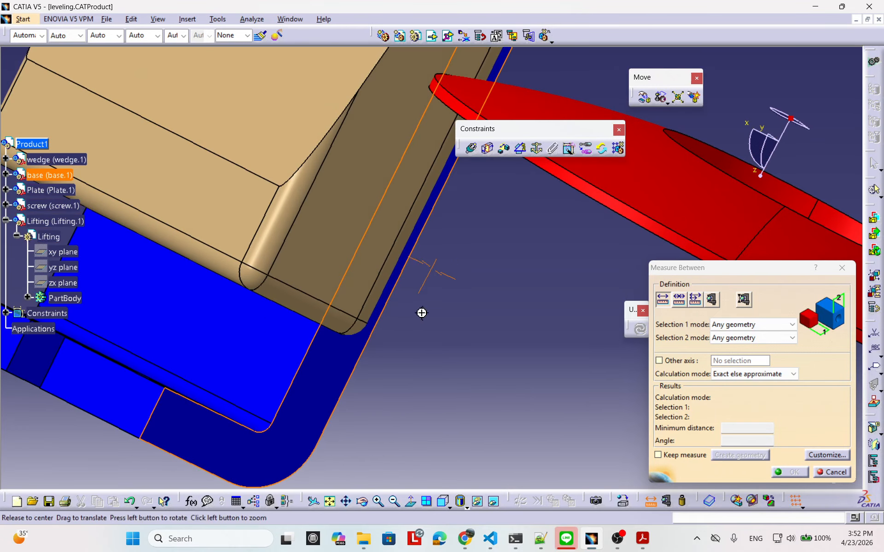
pyautogui.moveTo(420, 310); pyautogui.dragTo(556, 328, button='middle')
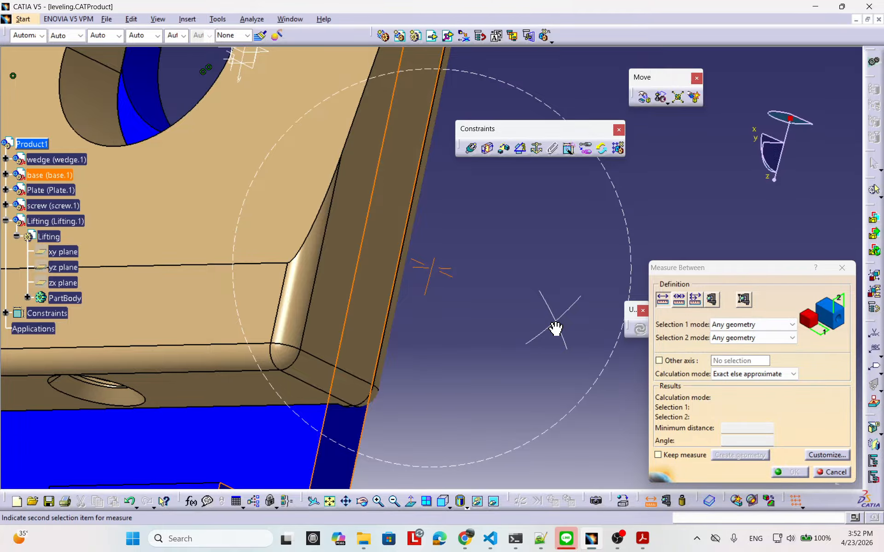
pyautogui.moveTo(555, 329); pyautogui.dragTo(621, 355, button='middle')
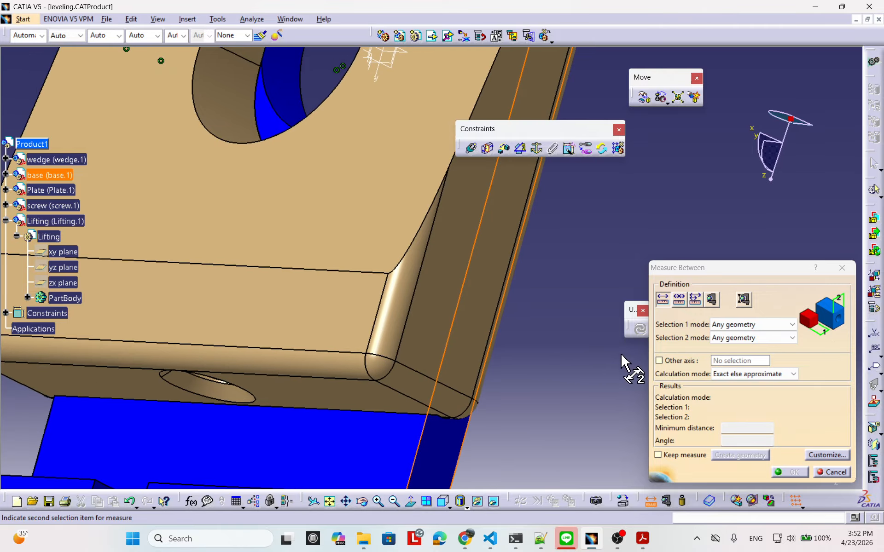
pyautogui.moveTo(328, 371); pyautogui.dragTo(272, 261, button='middle')
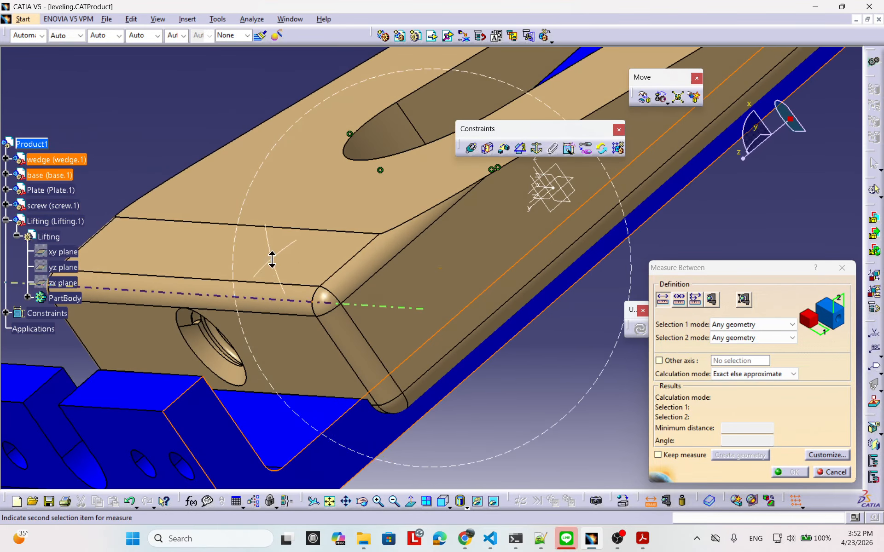
pyautogui.moveTo(370, 250); pyautogui.dragTo(453, 260, button='middle')
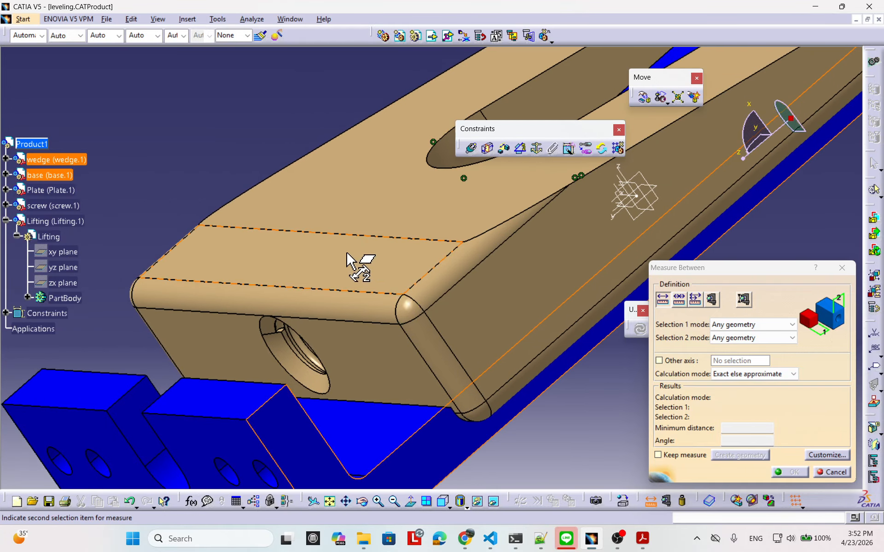
pyautogui.middleClick(301, 266)
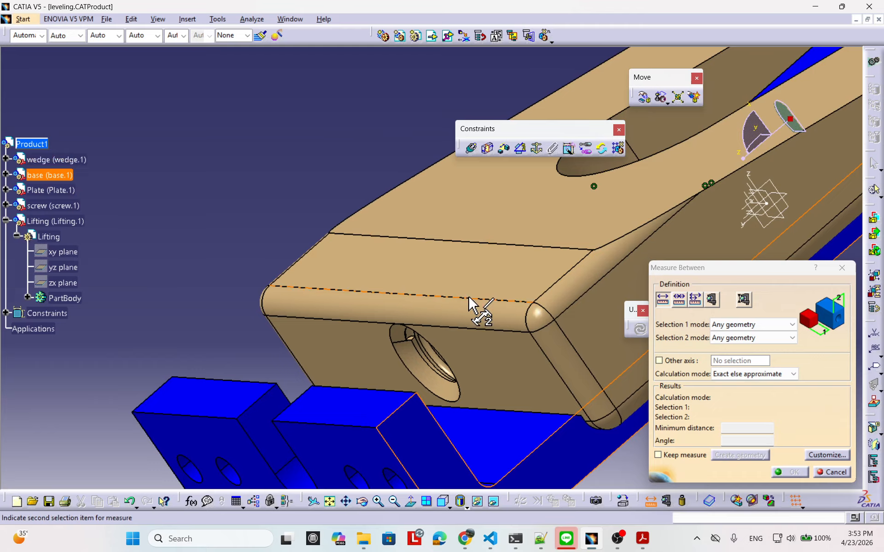
pyautogui.moveTo(481, 306); pyautogui.dragTo(564, 304, button='middle')
pyautogui.moveTo(435, 399); pyautogui.dragTo(409, 208, button='middle')
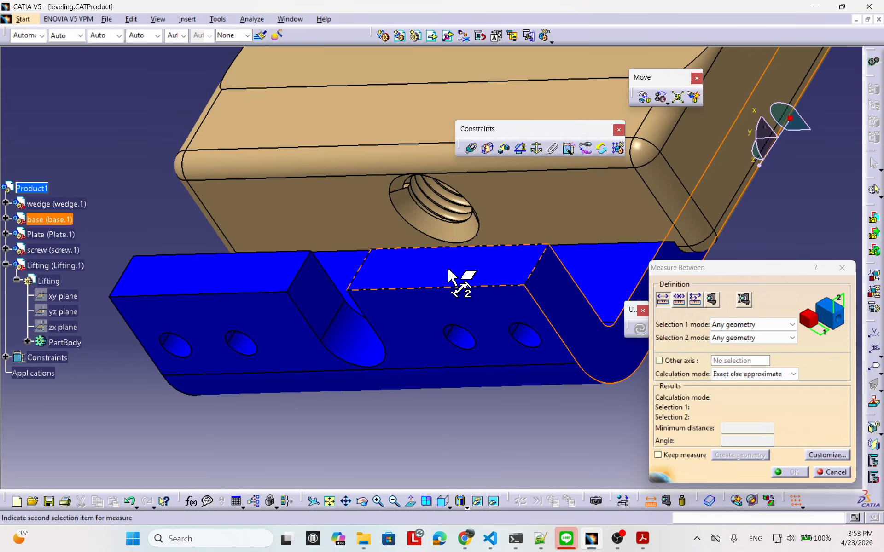
# Step: Measure the gap between the base's side face and the facing inner side face of the wedge's lip, and close the measurement
pyautogui.moveTo(457, 278); pyautogui.dragTo(432, 330, button='middle')
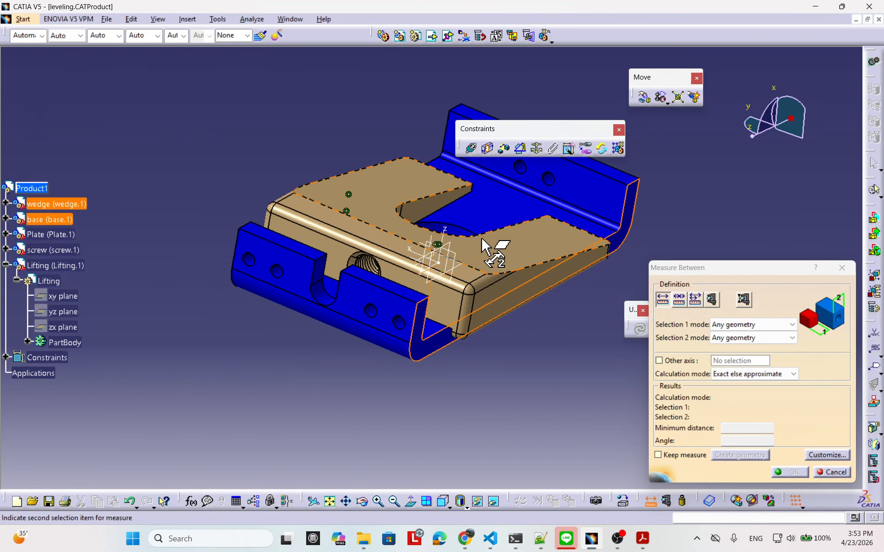
pyautogui.moveTo(481, 241); pyautogui.dragTo(443, 243, button='middle')
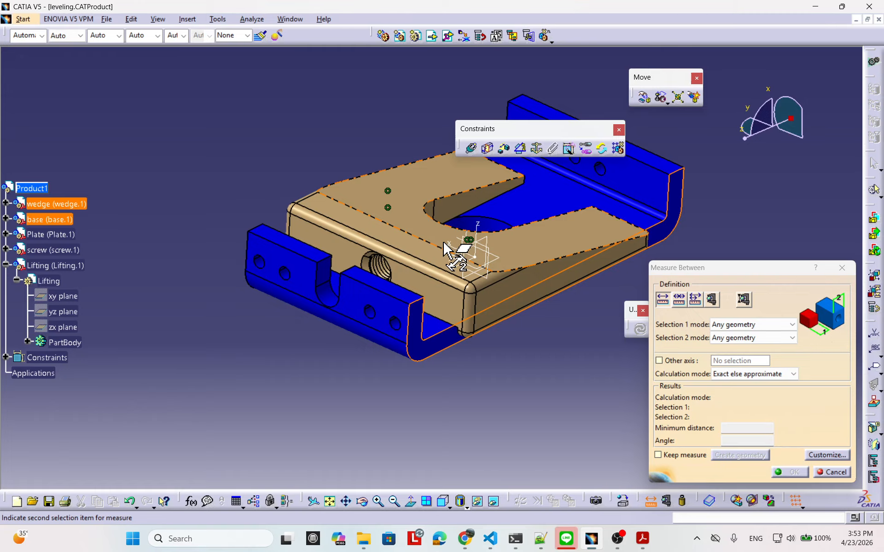
pyautogui.moveTo(533, 278); pyautogui.dragTo(420, 272, button='middle')
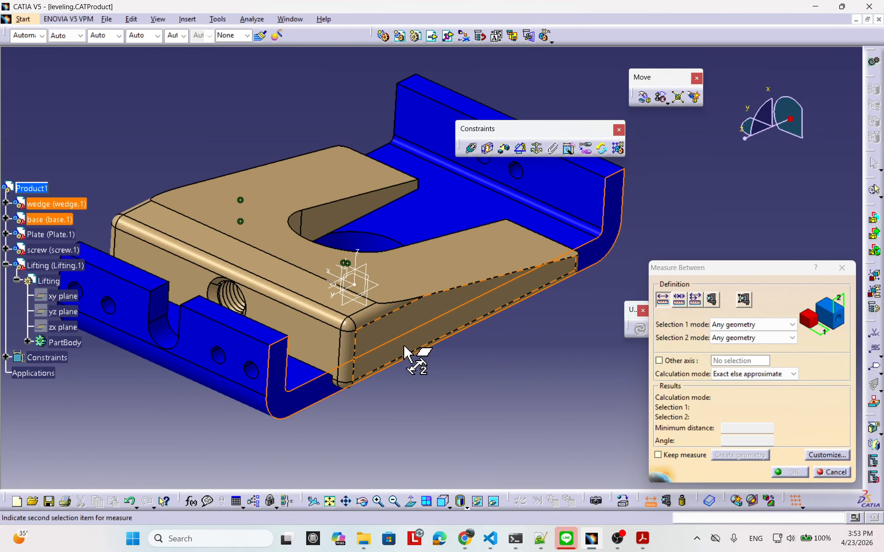
pyautogui.moveTo(413, 357); pyautogui.dragTo(500, 398, button='middle')
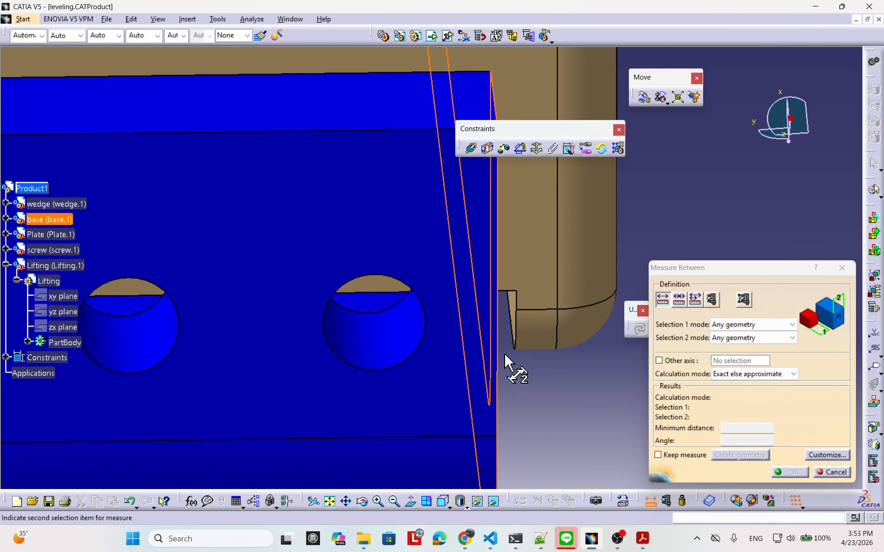
pyautogui.click(510, 300)
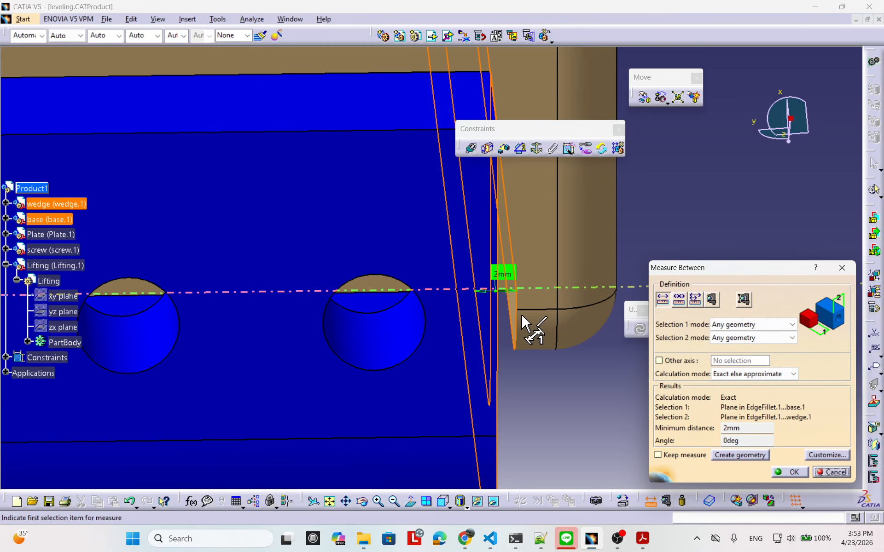
pyautogui.moveTo(479, 371); pyautogui.dragTo(481, 432, button='middle')
pyautogui.moveTo(240, 340); pyautogui.dragTo(176, 305, button='middle')
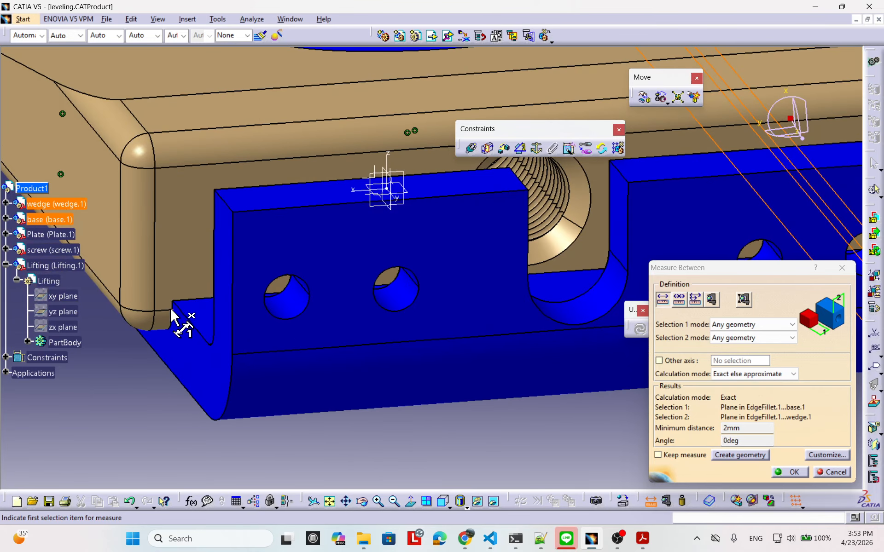
pyautogui.moveTo(377, 310); pyautogui.dragTo(1, 277, button='middle')
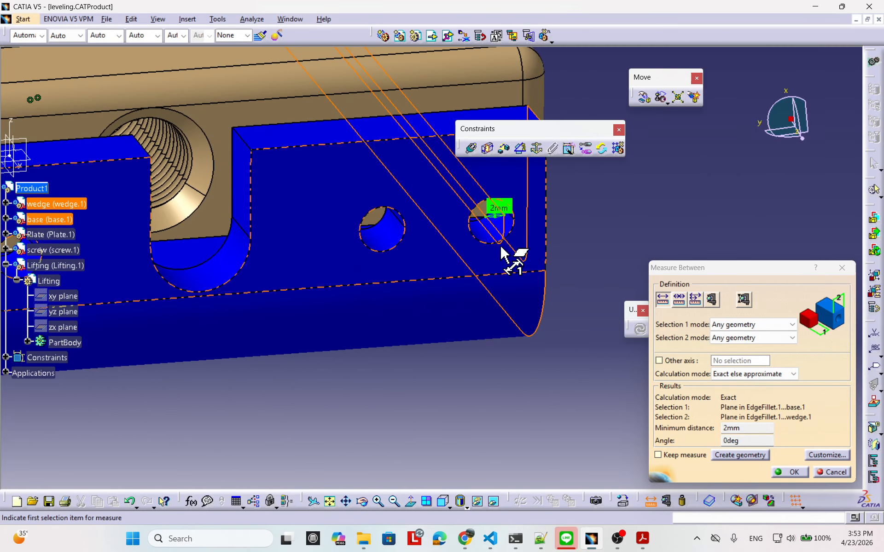
pyautogui.moveTo(502, 209); pyautogui.dragTo(467, 370, button='middle')
pyautogui.moveTo(532, 320); pyautogui.dragTo(433, 299, button='middle')
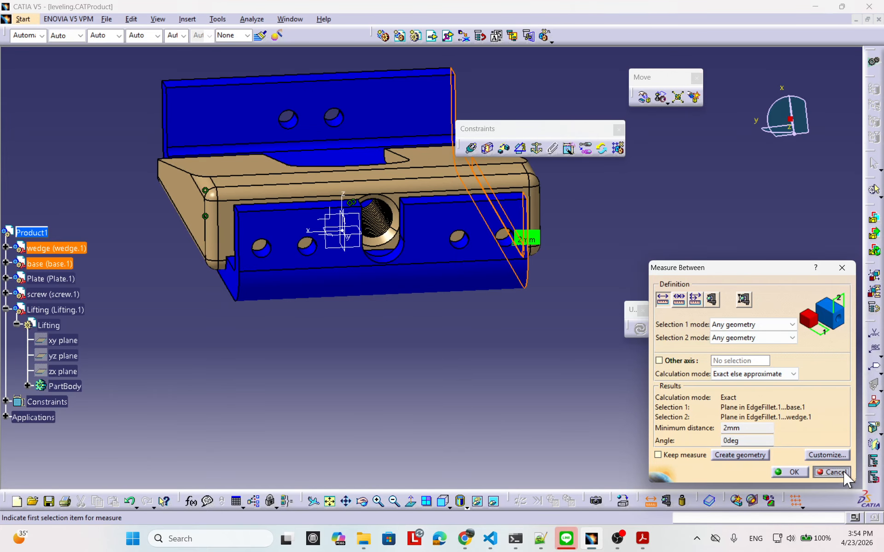
pyautogui.click(831, 471)
# Step: Review the constraints between wedge and base, and delete the Coincidence.2 constraint
pyautogui.moveTo(440, 292); pyautogui.dragTo(428, 316, button='middle')
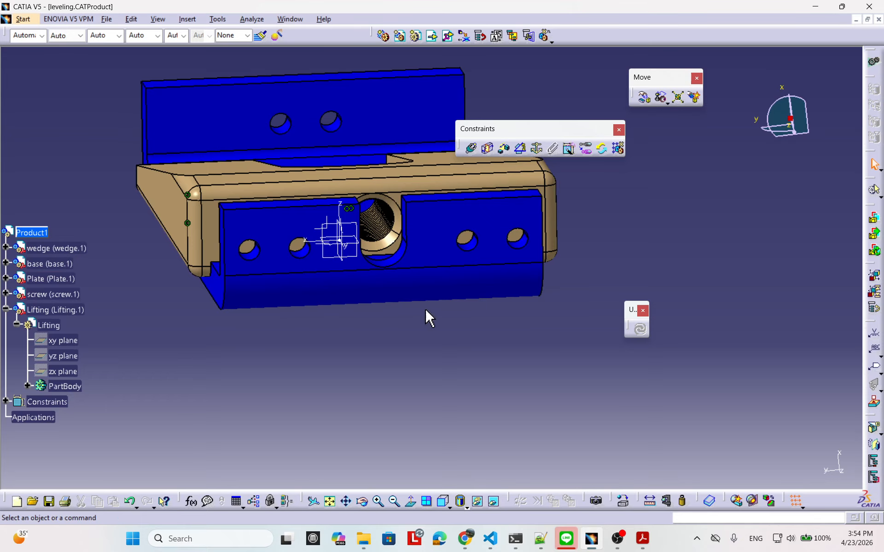
pyautogui.click(5, 401)
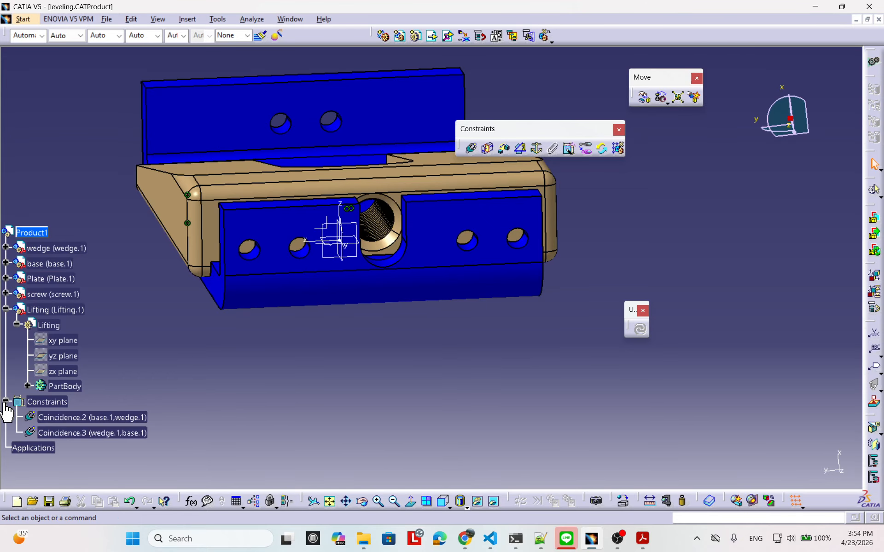
pyautogui.click(121, 433)
pyautogui.moveTo(534, 357); pyautogui.dragTo(554, 355, button='middle')
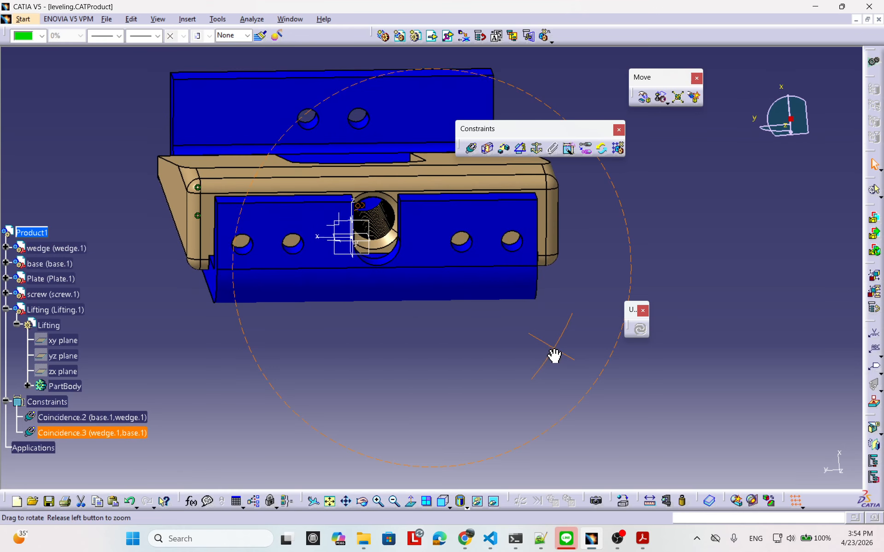
pyautogui.click(138, 419)
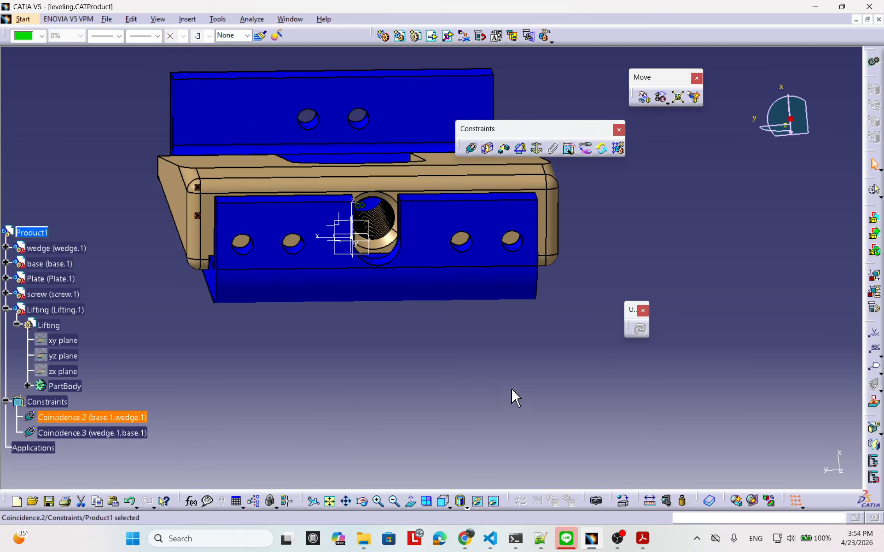
pyautogui.moveTo(512, 395); pyautogui.dragTo(509, 380, button='middle')
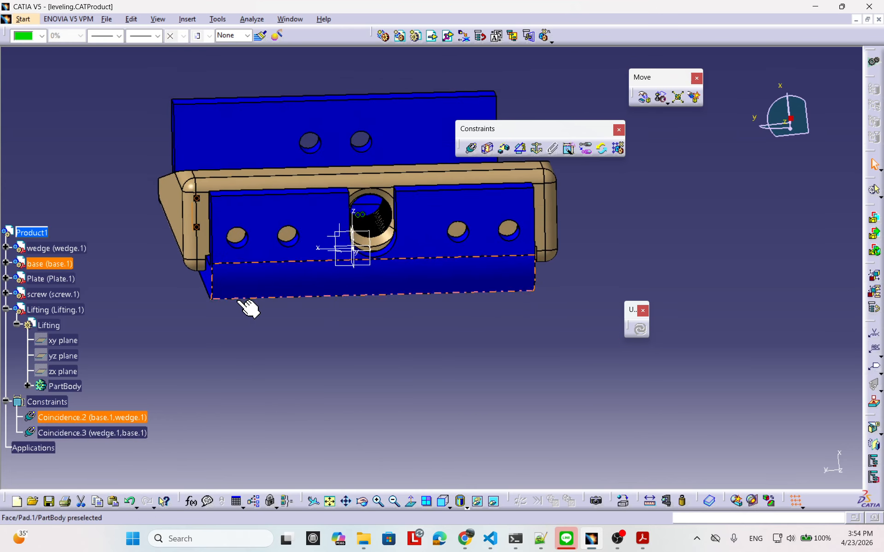
pyautogui.moveTo(248, 305); pyautogui.dragTo(272, 343, button='middle')
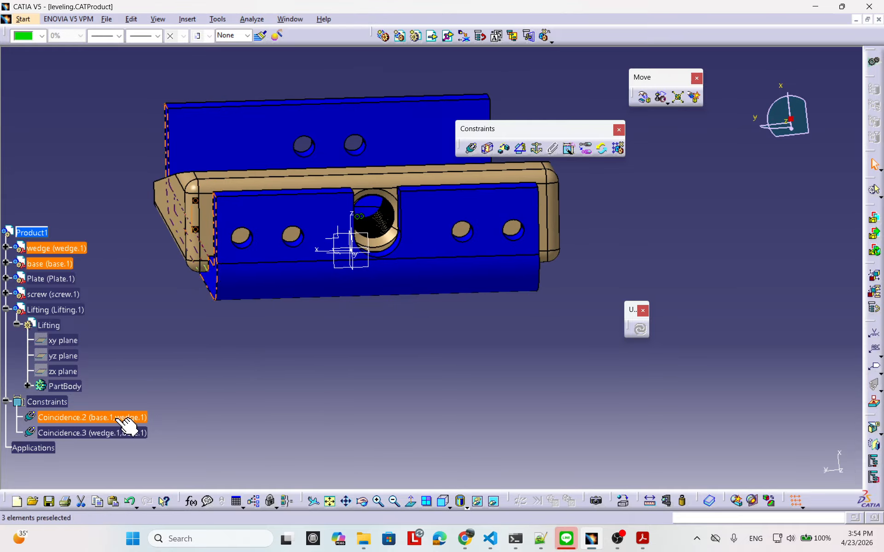
pyautogui.rightClick(203, 231)
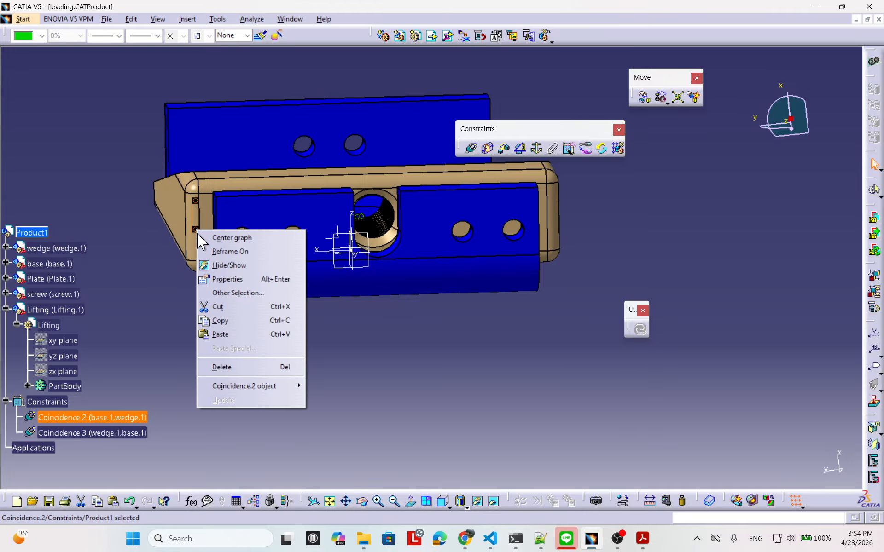
pyautogui.click(233, 366)
# Step: Lift the wedge clear of the base with the compass and detach the compass from the part
pyautogui.moveTo(414, 343); pyautogui.dragTo(470, 341, button='middle')
pyautogui.moveTo(362, 321); pyautogui.dragTo(381, 308, button='middle')
pyautogui.moveTo(513, 230); pyautogui.dragTo(578, 339, button='middle')
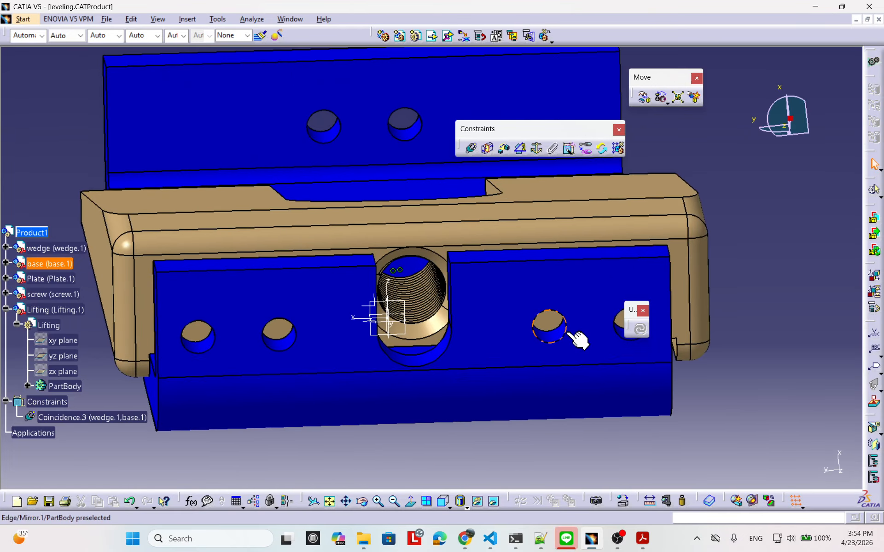
pyautogui.moveTo(515, 299); pyautogui.dragTo(339, 355, button='middle')
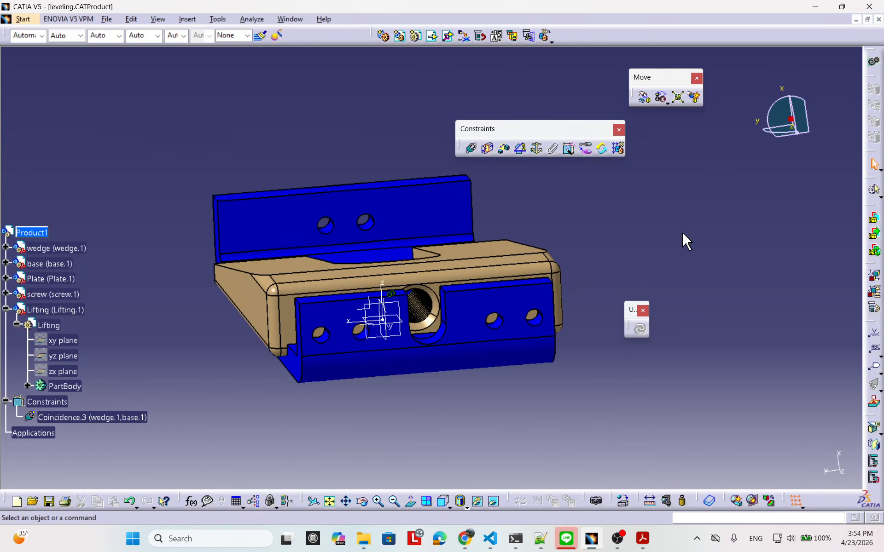
pyautogui.moveTo(686, 241); pyautogui.dragTo(617, 191, button='middle')
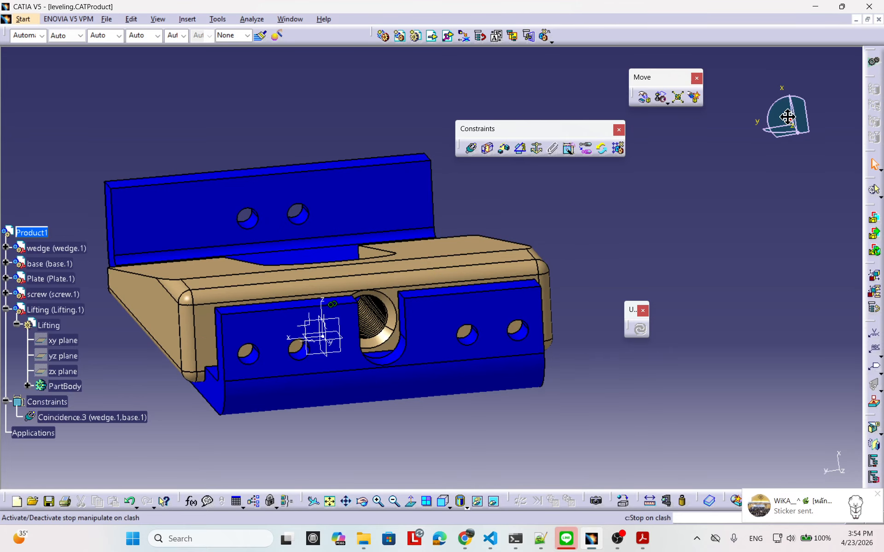
pyautogui.moveTo(787, 117); pyautogui.dragTo(378, 315)
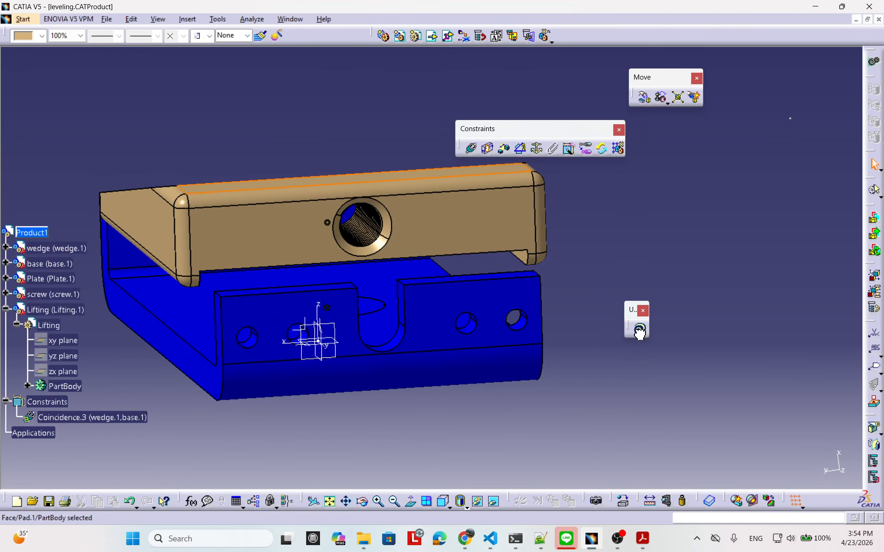
pyautogui.moveTo(838, 479); pyautogui.dragTo(838, 479)
pyautogui.moveTo(478, 363); pyautogui.dragTo(473, 321, button='middle')
pyautogui.click(477, 362)
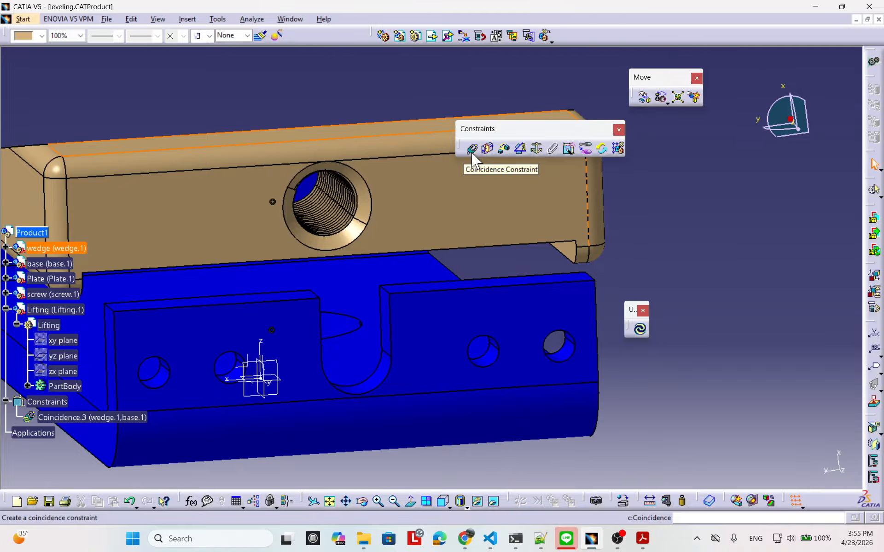
pyautogui.click(503, 149)
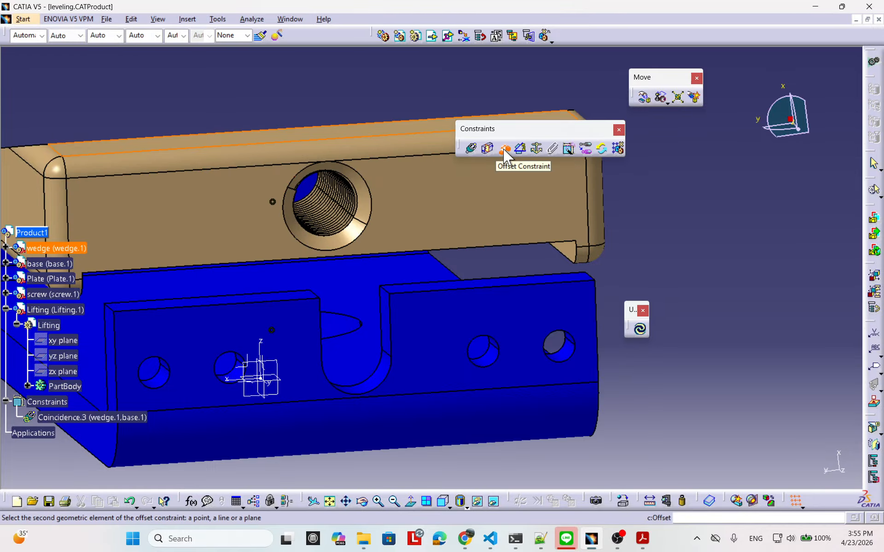
pyautogui.moveTo(488, 207); pyautogui.dragTo(609, 168, button='middle')
pyautogui.moveTo(659, 254); pyautogui.dragTo(566, 301, button='middle')
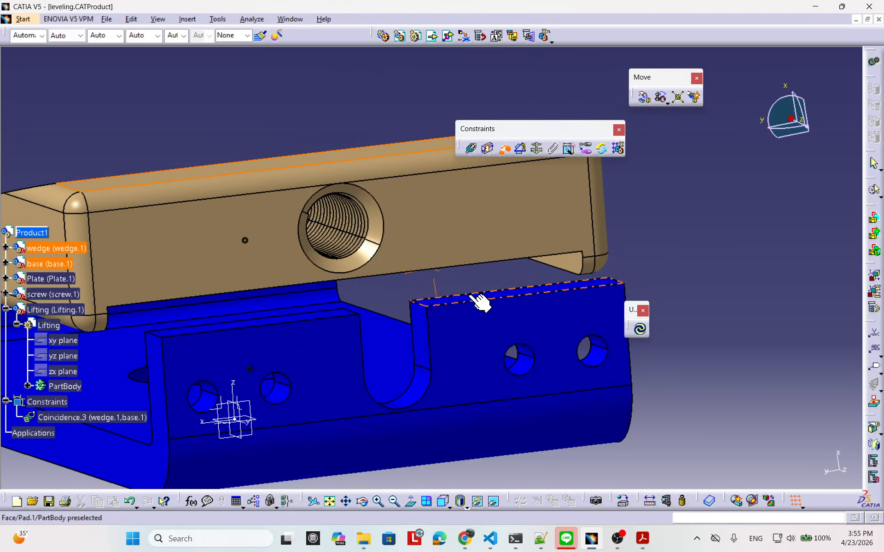
pyautogui.moveTo(480, 299); pyautogui.dragTo(436, 284, button='middle')
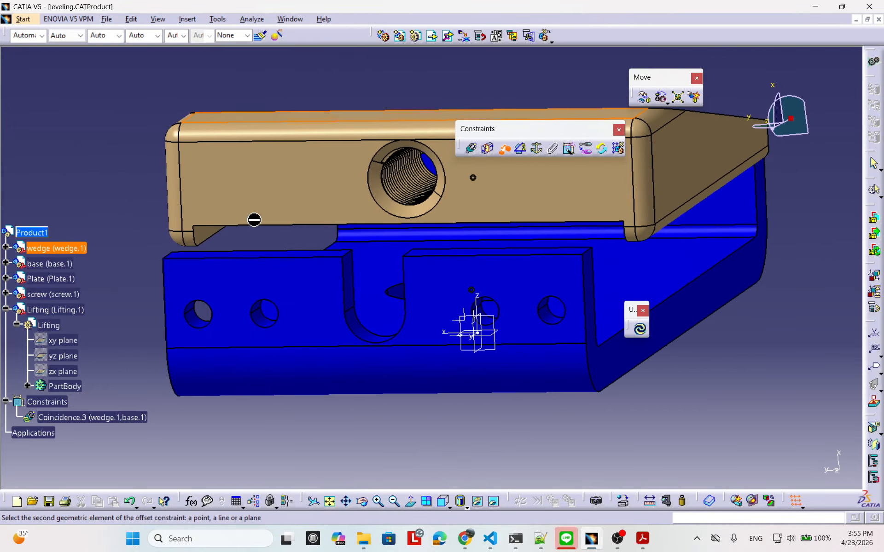
pyautogui.moveTo(396, 251); pyautogui.dragTo(503, 158, button='middle')
pyautogui.click(504, 151)
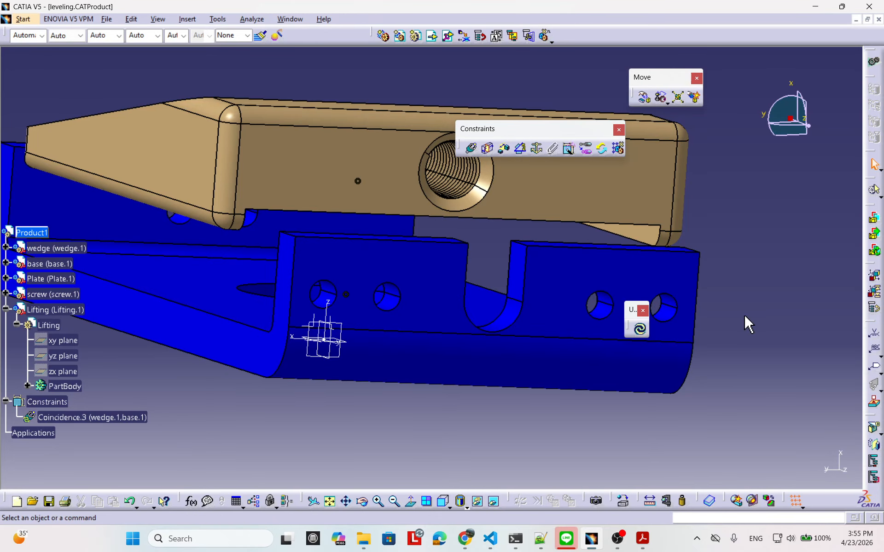
# Step: Add a 1 mm offset constraint between the inner side face of the wedge's lip and the base's side face
pyautogui.moveTo(460, 193); pyautogui.dragTo(468, 170, button='middle')
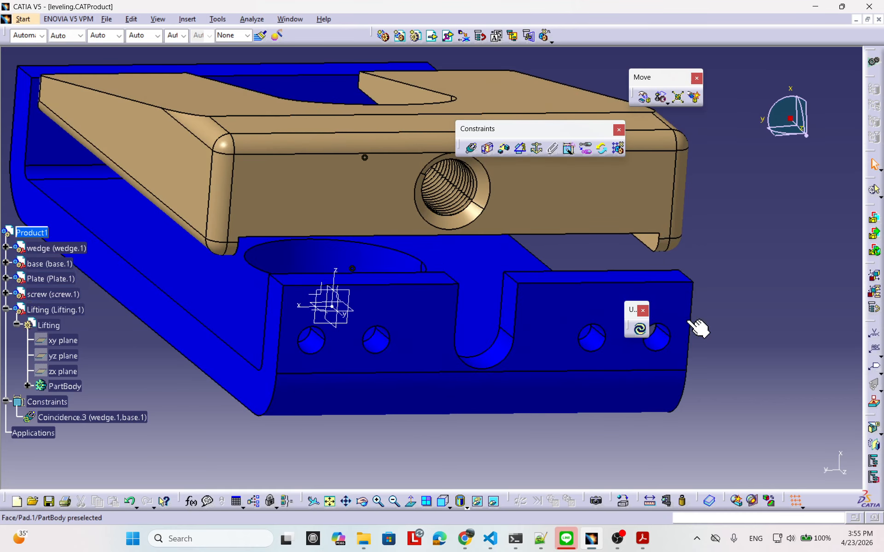
pyautogui.moveTo(536, 346); pyautogui.dragTo(552, 335, button='middle')
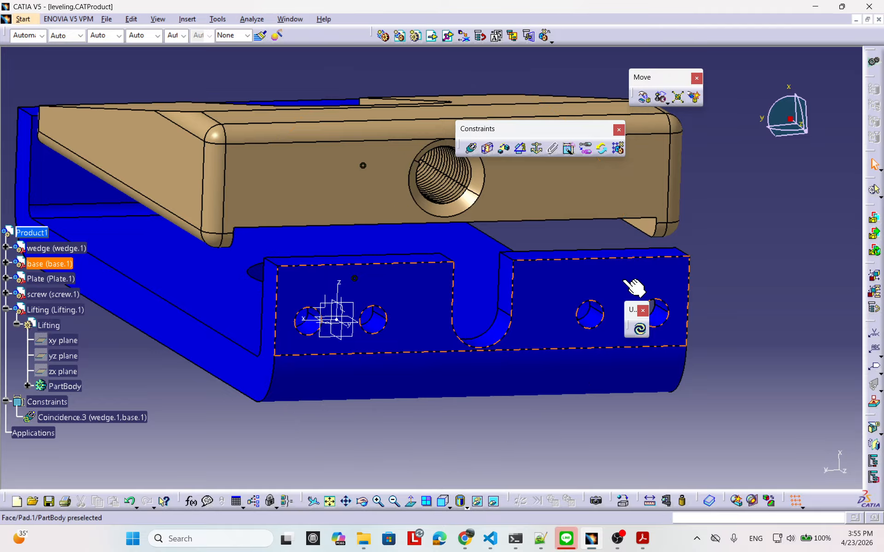
pyautogui.moveTo(708, 328); pyautogui.dragTo(694, 351, button='middle')
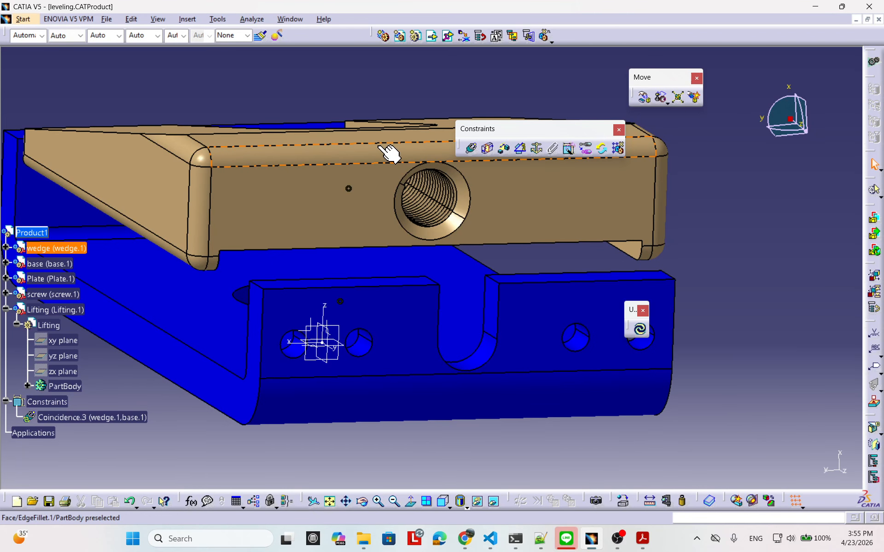
pyautogui.moveTo(803, 264); pyautogui.dragTo(802, 243, button='middle')
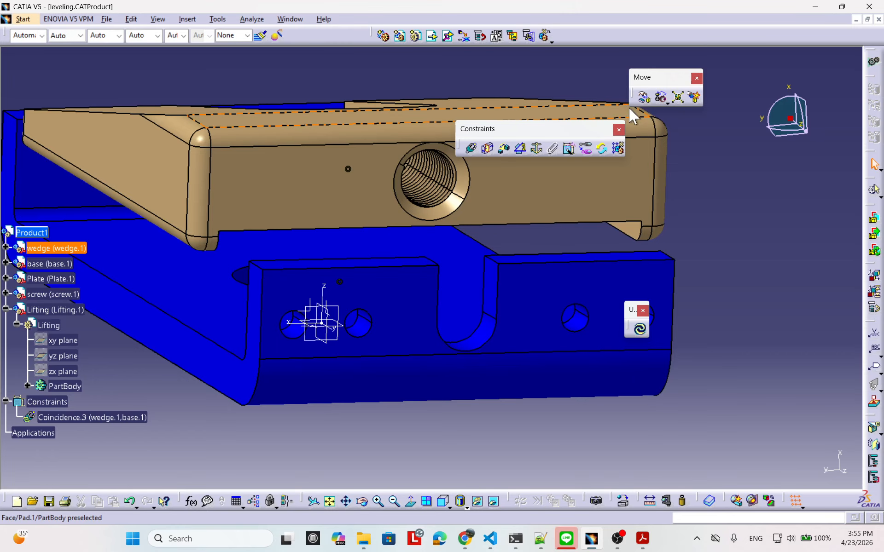
pyautogui.click(501, 148)
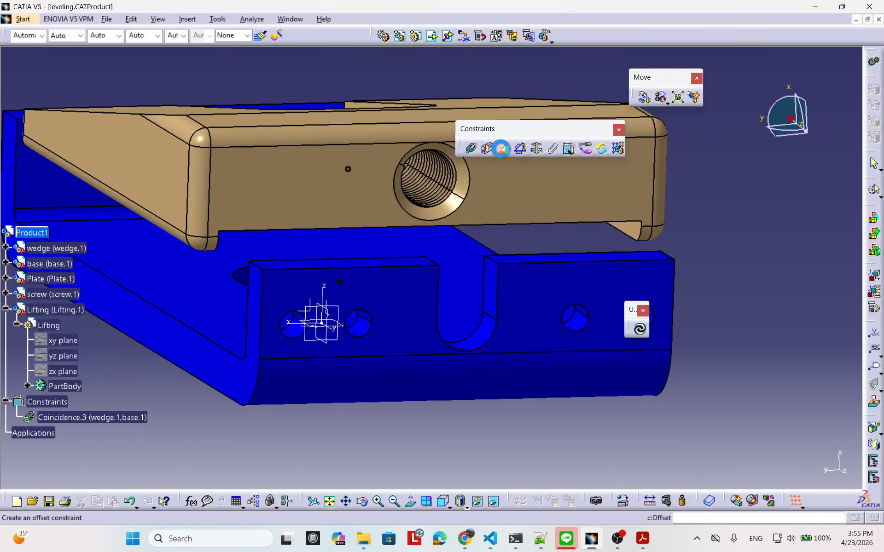
pyautogui.click(644, 234)
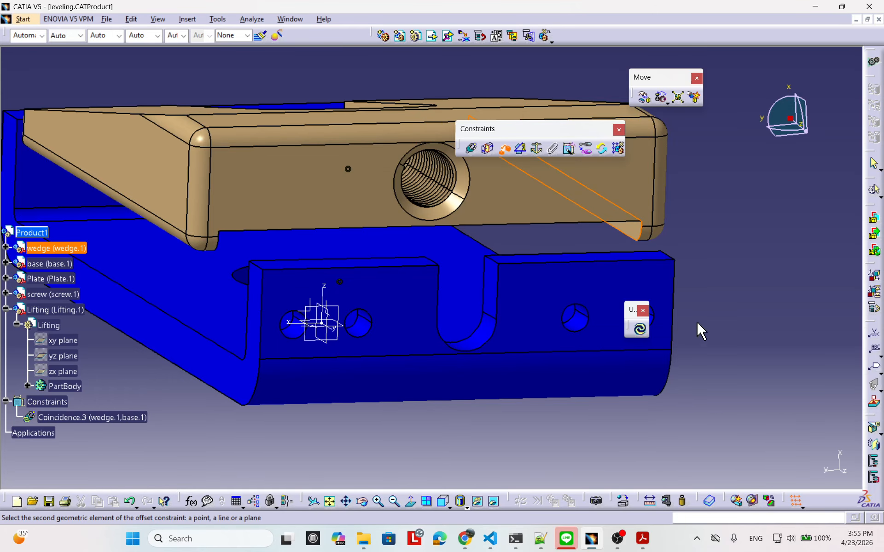
pyautogui.moveTo(700, 329); pyautogui.dragTo(547, 358, button='middle')
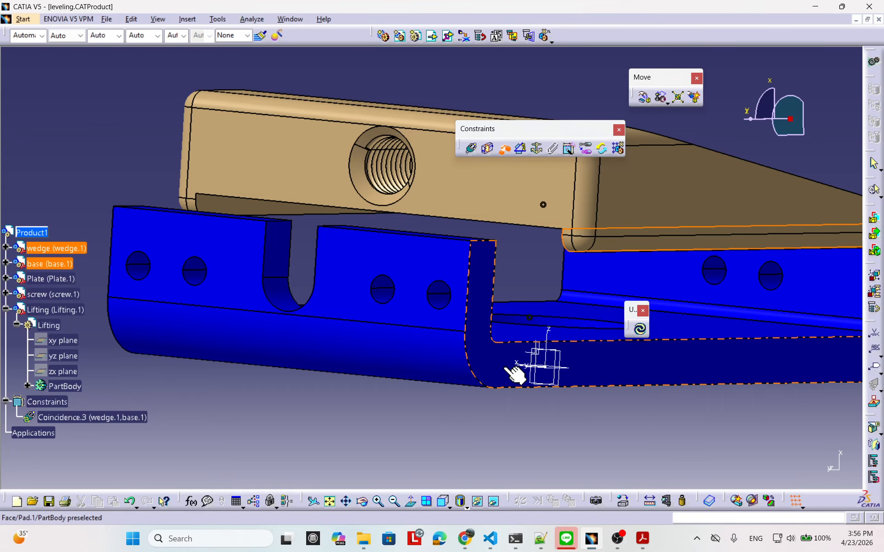
pyautogui.click(499, 354)
pyautogui.moveTo(420, 303); pyautogui.dragTo(474, 256, button='middle')
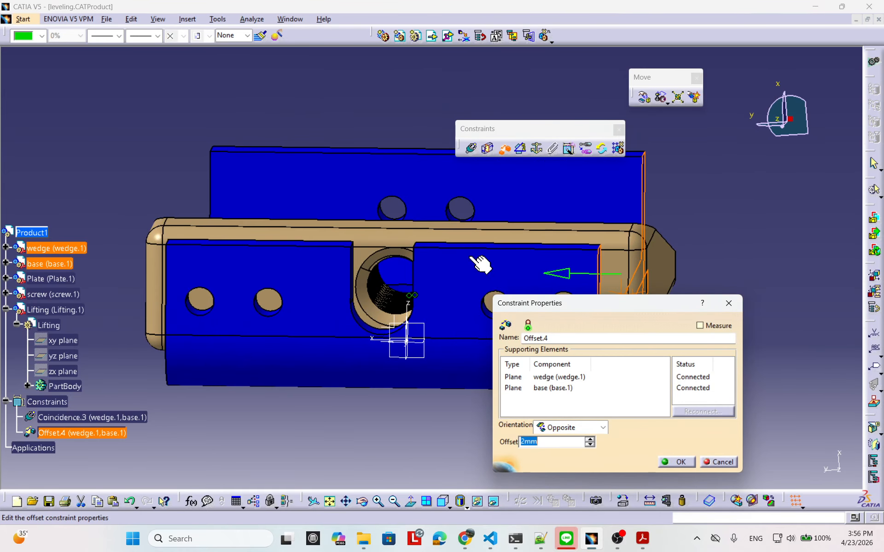
pyautogui.write('1')
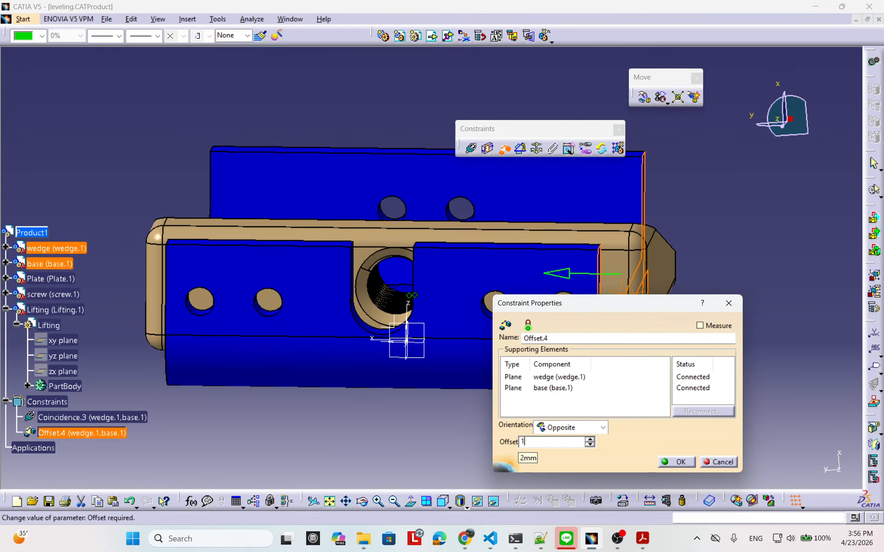
pyautogui.click(674, 463)
pyautogui.moveTo(371, 405); pyautogui.dragTo(397, 382, button='middle')
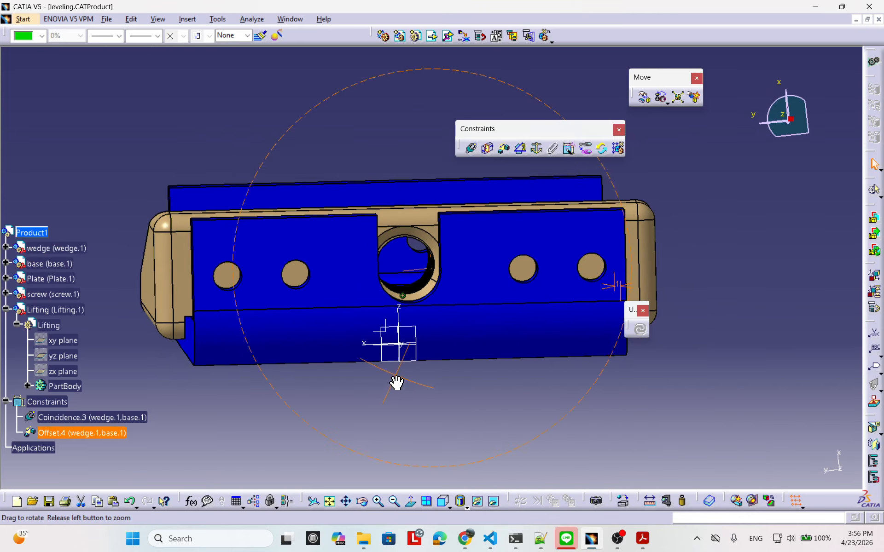
pyautogui.moveTo(381, 276); pyautogui.dragTo(276, 387, button='middle')
pyautogui.moveTo(396, 409)
pyautogui.mouseDown(button='middle')
pyautogui.moveTo(383, 406)
pyautogui.moveTo(392, 414)
pyautogui.mouseUp(button='middle')
pyautogui.moveTo(437, 341); pyautogui.dragTo(446, 369, button='middle')
pyautogui.click(698, 213)
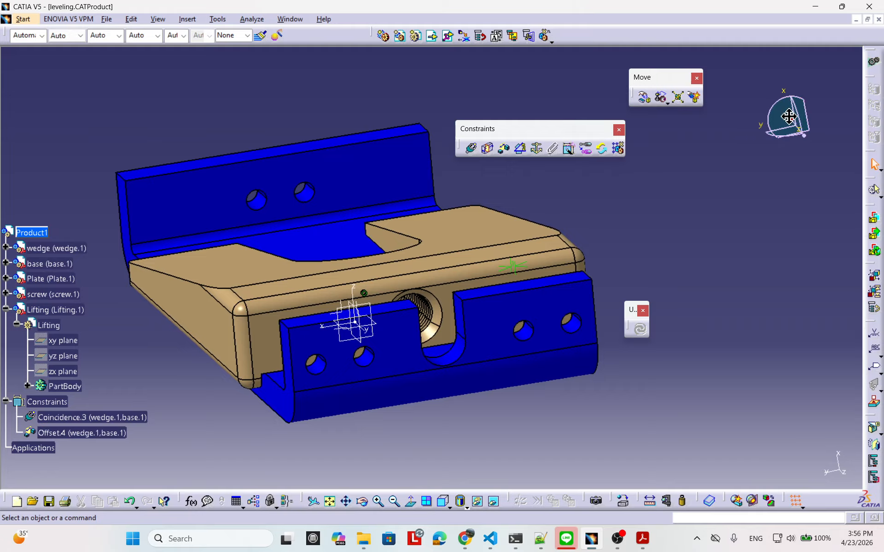
# Step: Snap the compass to the wedge's upper face at its thick end and test the constraints by lifting the wedge and updating the assembly
pyautogui.moveTo(790, 118)
pyautogui.mouseDown()
pyautogui.moveTo(538, 208)
pyautogui.moveTo(467, 263)
pyautogui.moveTo(437, 271)
pyautogui.moveTo(431, 263)
pyautogui.mouseUp()
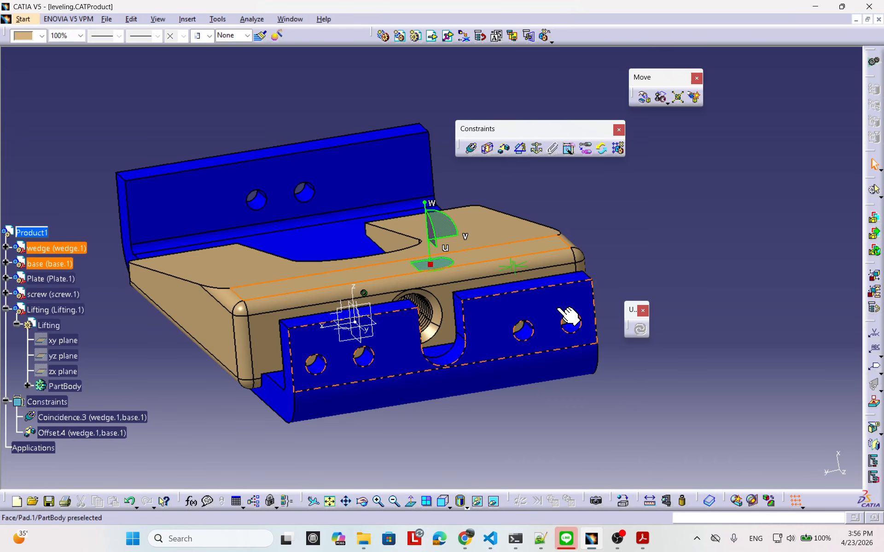
pyautogui.click(433, 260)
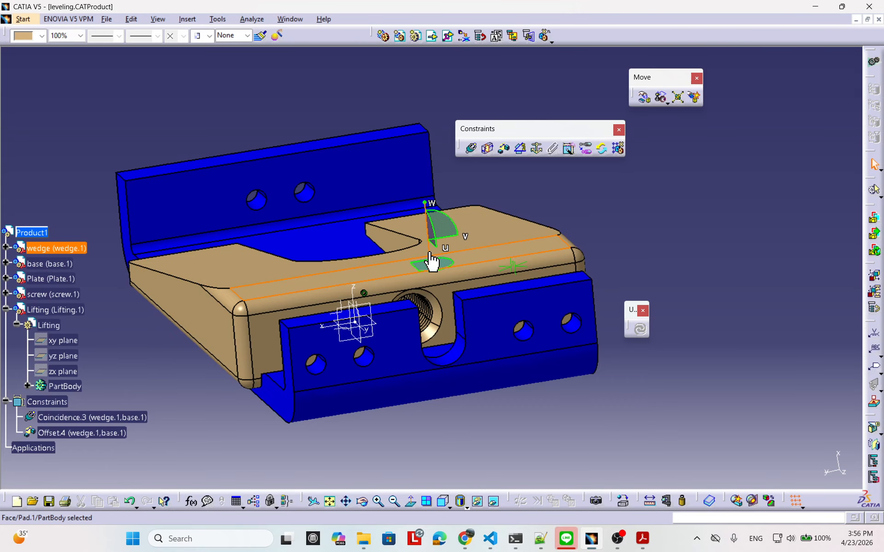
pyautogui.moveTo(429, 254); pyautogui.dragTo(426, 117)
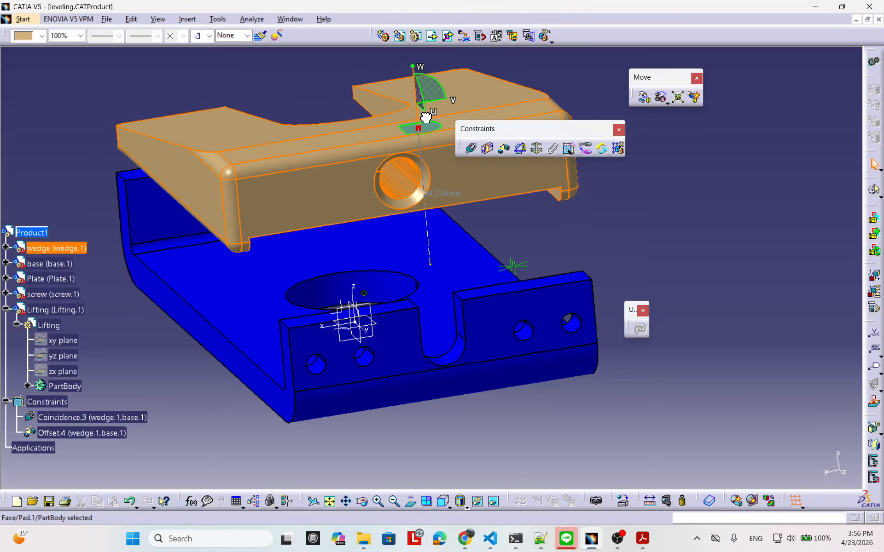
pyautogui.moveTo(426, 117); pyautogui.dragTo(426, 118)
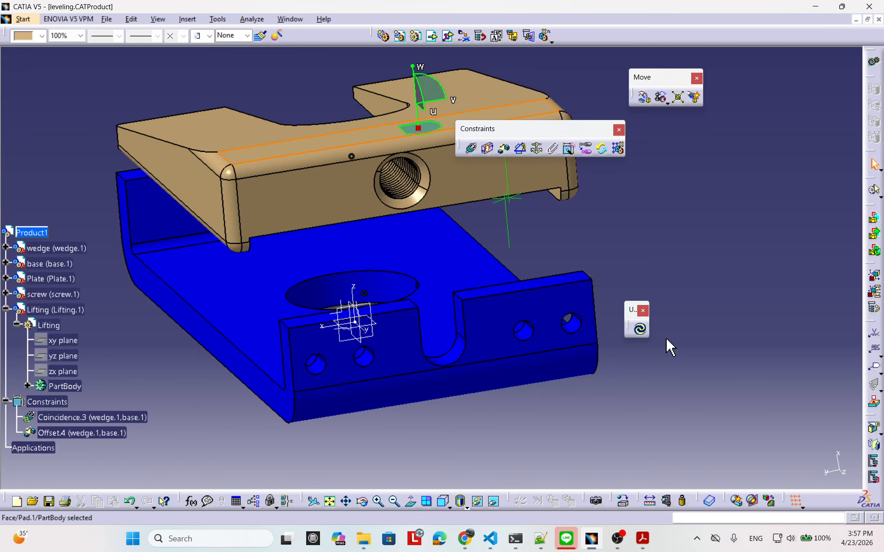
pyautogui.click(641, 327)
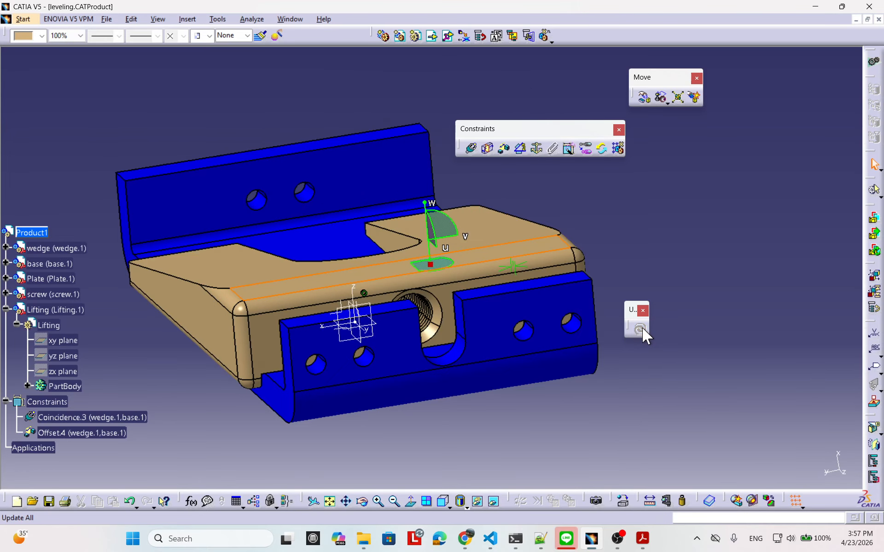
# Step: Slide the wedge lengthwise beyond the base's slotted end wall with the compass and update the assembly
pyautogui.moveTo(355, 305); pyautogui.dragTo(519, 330, button='middle')
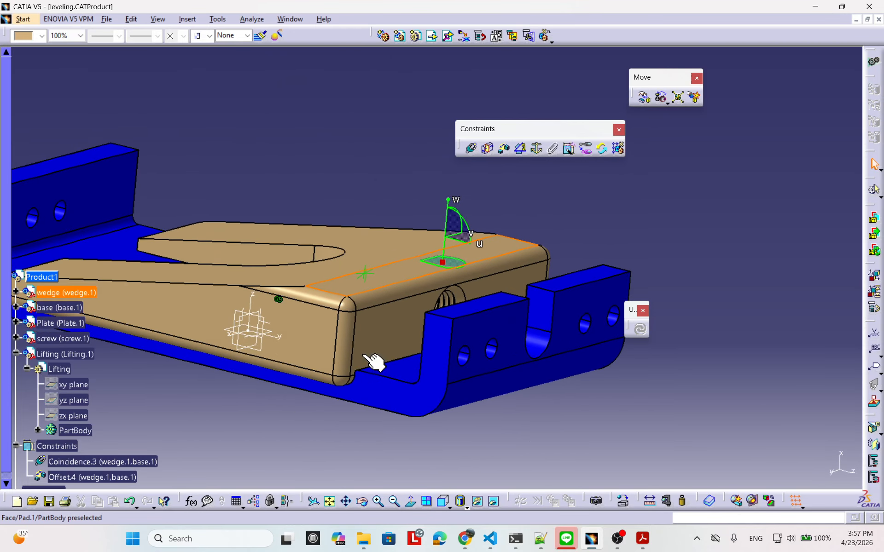
pyautogui.scroll(-2, 111, 375)
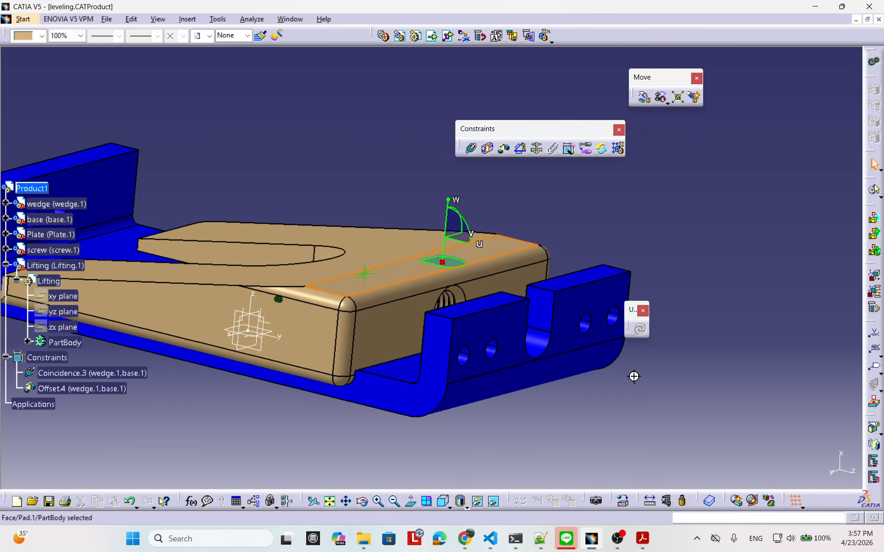
pyautogui.moveTo(635, 374); pyautogui.dragTo(625, 387, button='middle')
pyautogui.moveTo(414, 368); pyautogui.dragTo(479, 336, button='middle')
pyautogui.moveTo(364, 243); pyautogui.dragTo(630, 258)
pyautogui.moveTo(612, 355); pyautogui.dragTo(465, 408, button='middle')
pyautogui.moveTo(520, 350); pyautogui.dragTo(429, 305, button='middle')
pyautogui.click(638, 329)
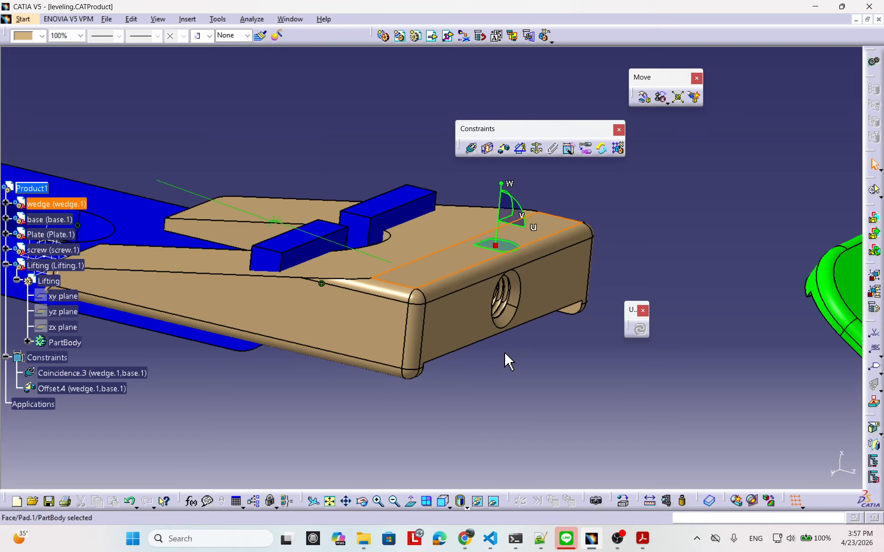
# Step: Slide the wedge back along the base by about 88 mm so its thick end sits inside the slotted end wall
pyautogui.moveTo(558, 342); pyautogui.dragTo(587, 398, button='middle')
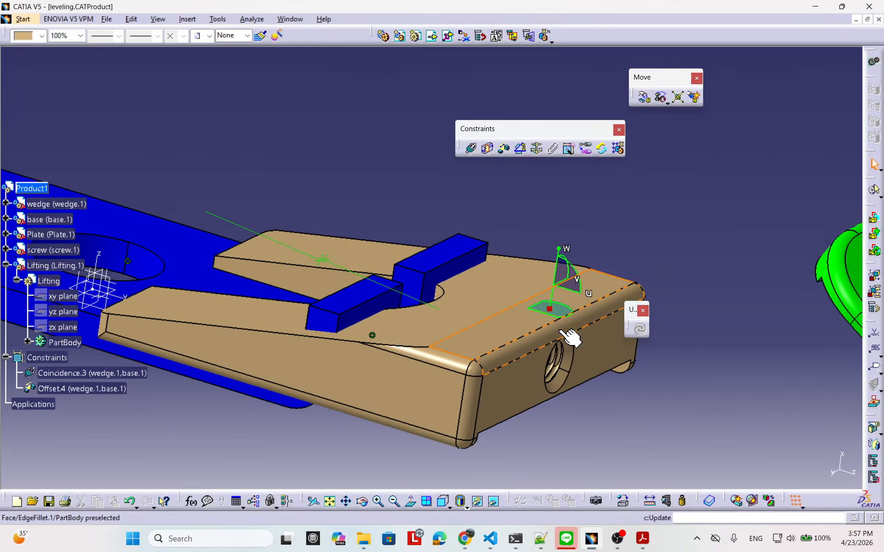
pyautogui.moveTo(409, 384); pyautogui.dragTo(523, 335, button='middle')
pyautogui.moveTo(553, 326); pyautogui.dragTo(207, 275)
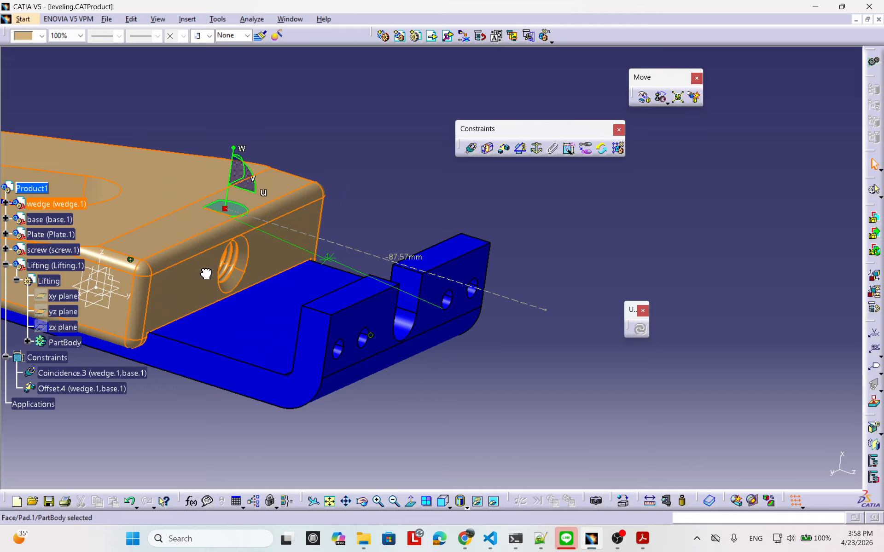
pyautogui.click(310, 374)
pyautogui.moveTo(309, 375); pyautogui.dragTo(405, 365, button='middle')
pyautogui.moveTo(477, 399); pyautogui.dragTo(367, 349, button='middle')
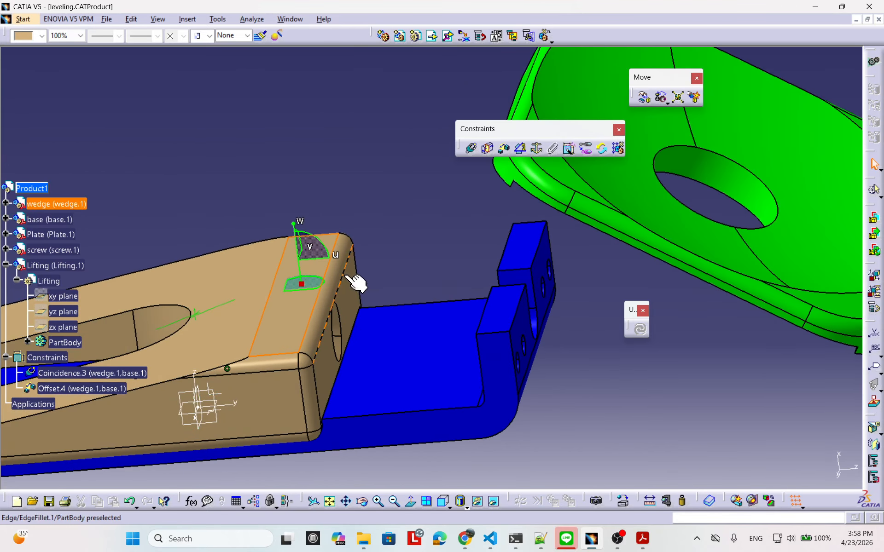
pyautogui.moveTo(405, 380); pyautogui.dragTo(498, 357, button='middle')
pyautogui.click(296, 310)
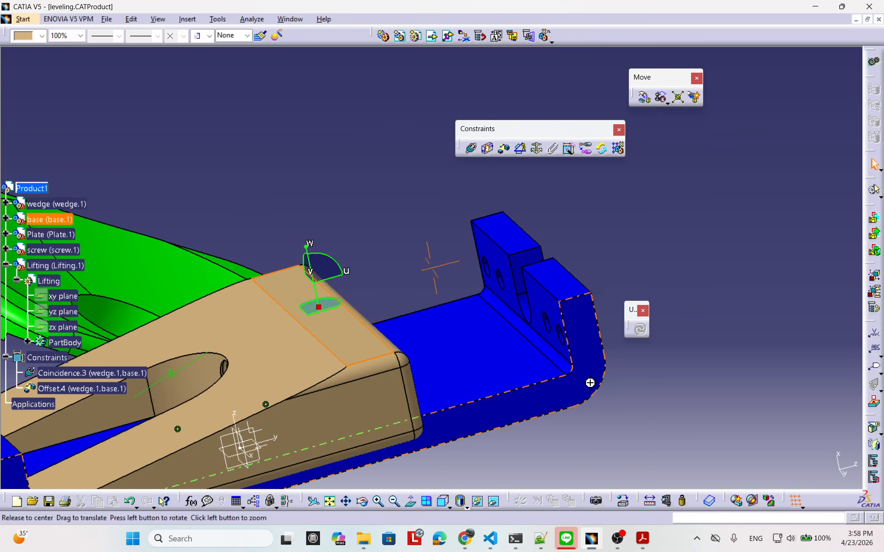
pyautogui.moveTo(603, 433); pyautogui.dragTo(481, 359, button='middle')
pyautogui.moveTo(578, 383); pyautogui.dragTo(578, 374, button='middle')
pyautogui.moveTo(335, 309); pyautogui.dragTo(424, 332, button='middle')
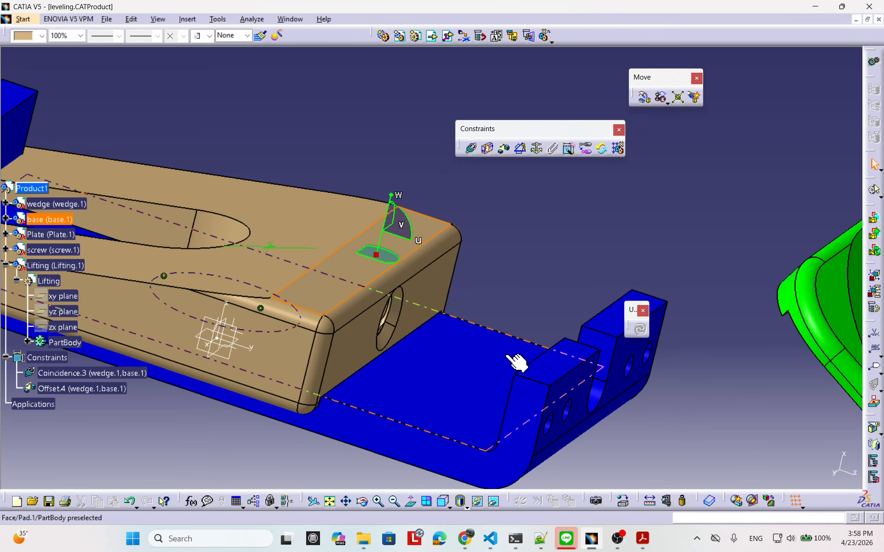
pyautogui.moveTo(368, 412); pyautogui.dragTo(407, 400, button='middle')
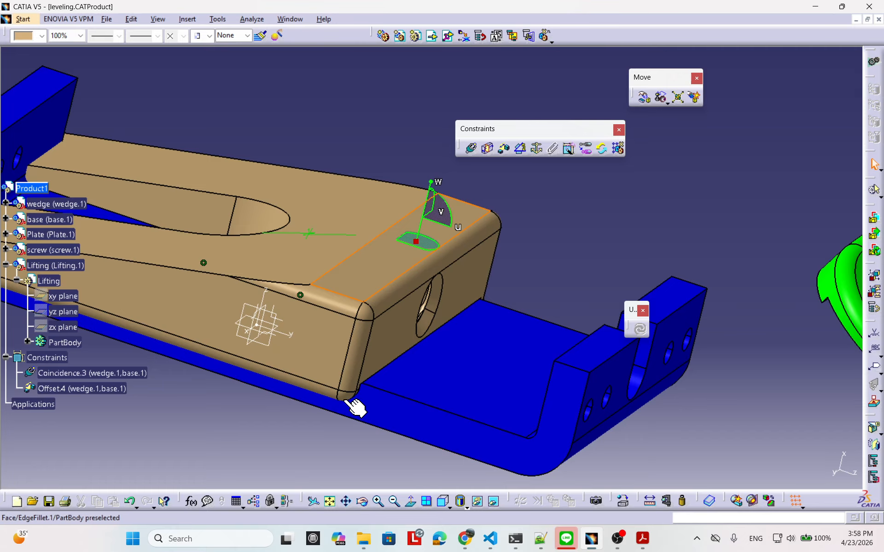
pyautogui.moveTo(332, 386); pyautogui.dragTo(557, 435, button='middle')
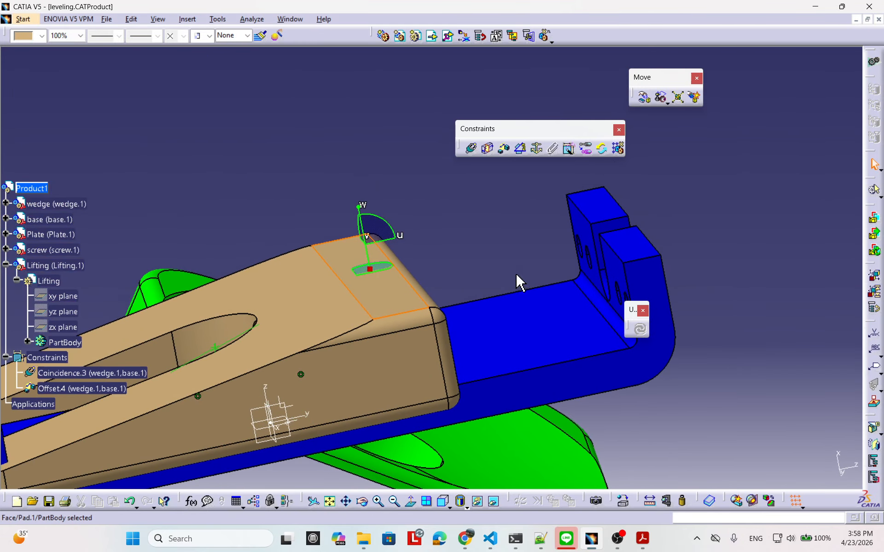
pyautogui.click(470, 147)
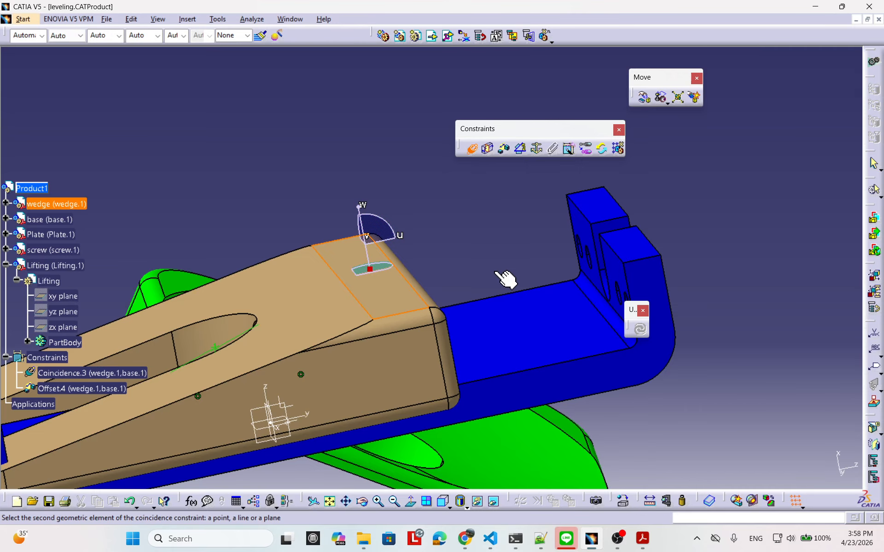
pyautogui.moveTo(503, 276)
pyautogui.mouseDown(button='middle')
pyautogui.moveTo(470, 291)
pyautogui.moveTo(502, 277)
pyautogui.mouseUp(button='middle')
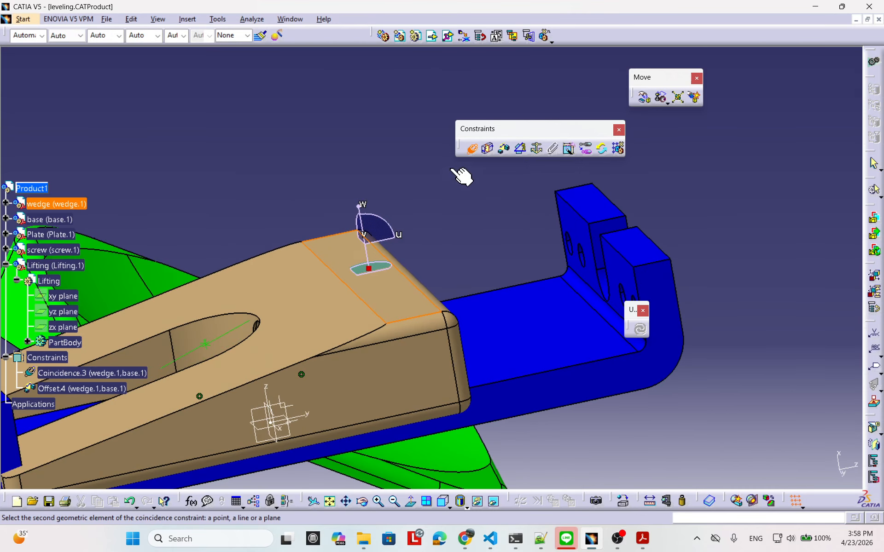
pyautogui.click(593, 244)
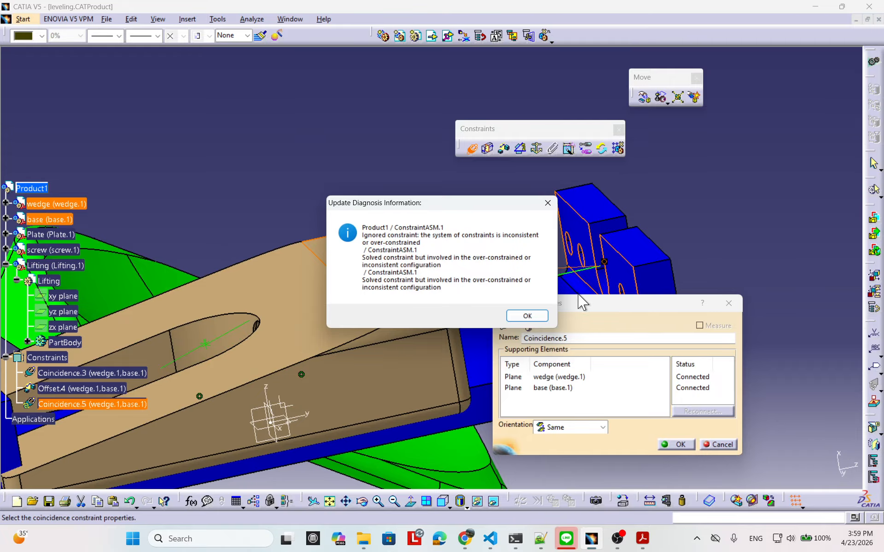
pyautogui.click(527, 315)
pyautogui.click(725, 442)
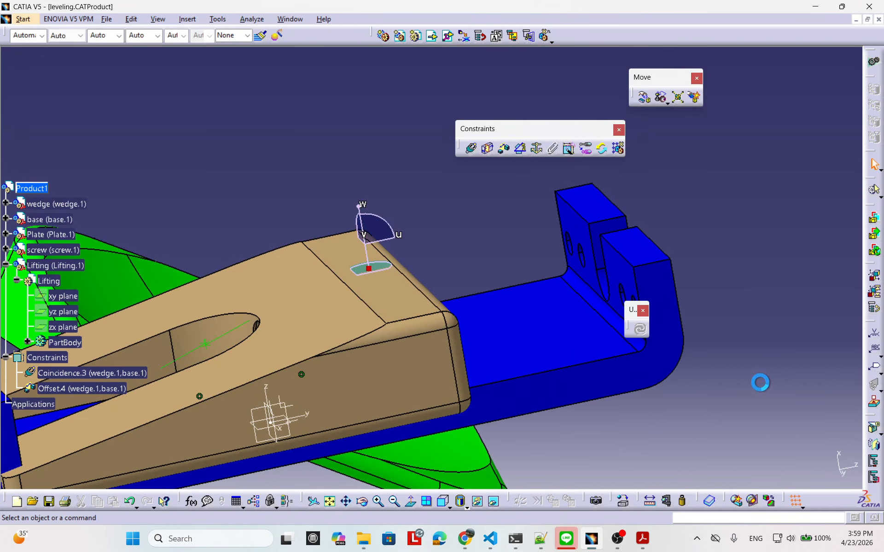
# Step: Add a coincidence constraint between the wedge's thick-end face and the inner face of the base's slotted end wall, with Opposite orientation
pyautogui.click(471, 148)
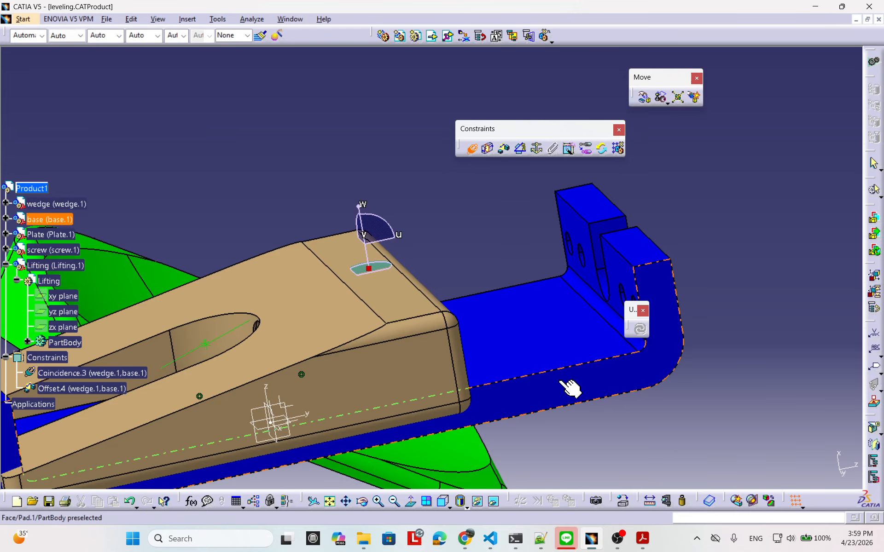
pyautogui.moveTo(657, 391); pyautogui.dragTo(487, 316, button='middle')
pyautogui.click(461, 290)
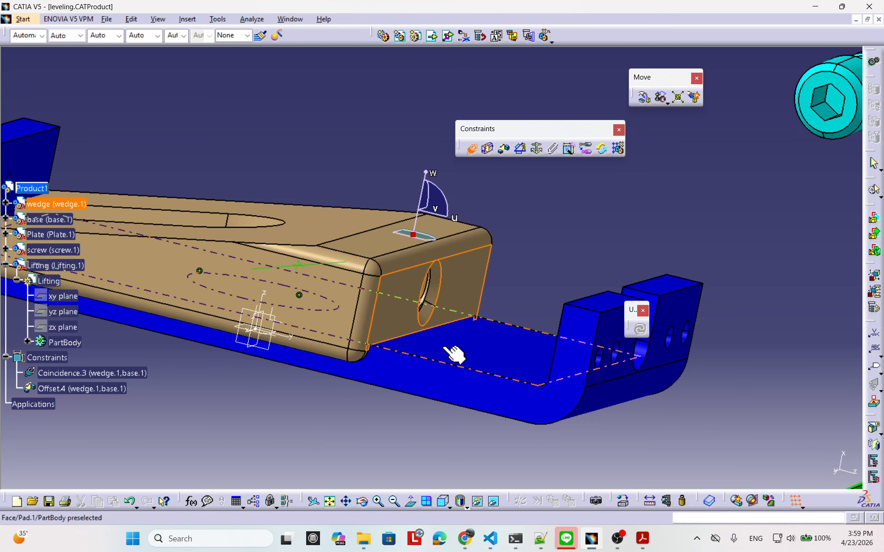
pyautogui.moveTo(454, 357); pyautogui.dragTo(589, 306, button='middle')
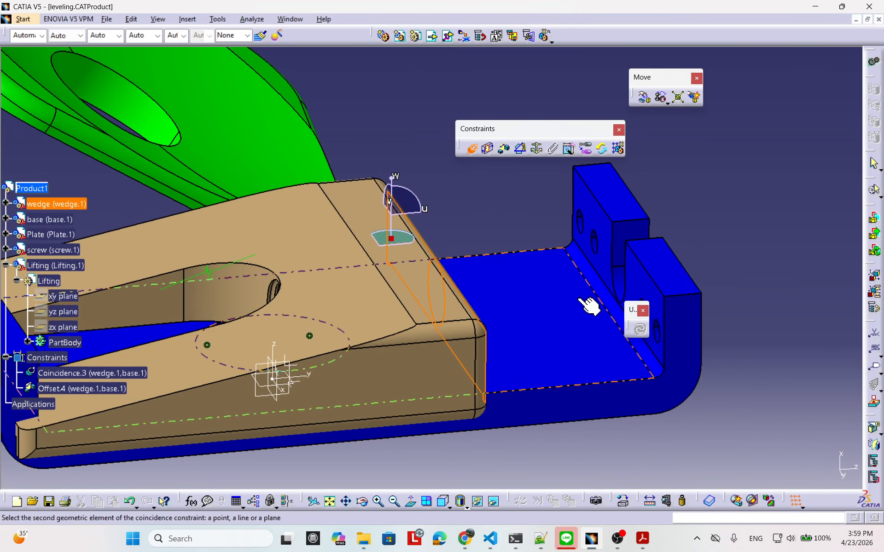
pyautogui.click(639, 300)
pyautogui.moveTo(477, 391); pyautogui.dragTo(364, 318, button='middle')
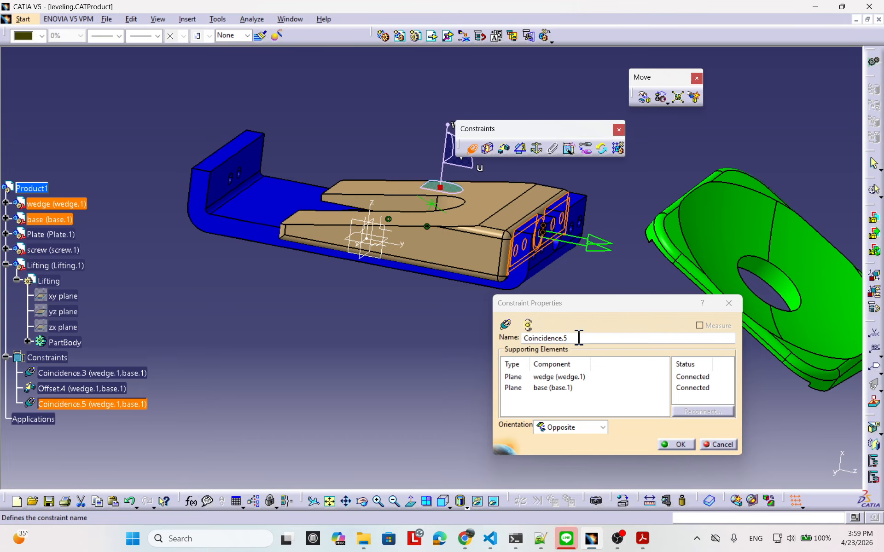
pyautogui.click(677, 444)
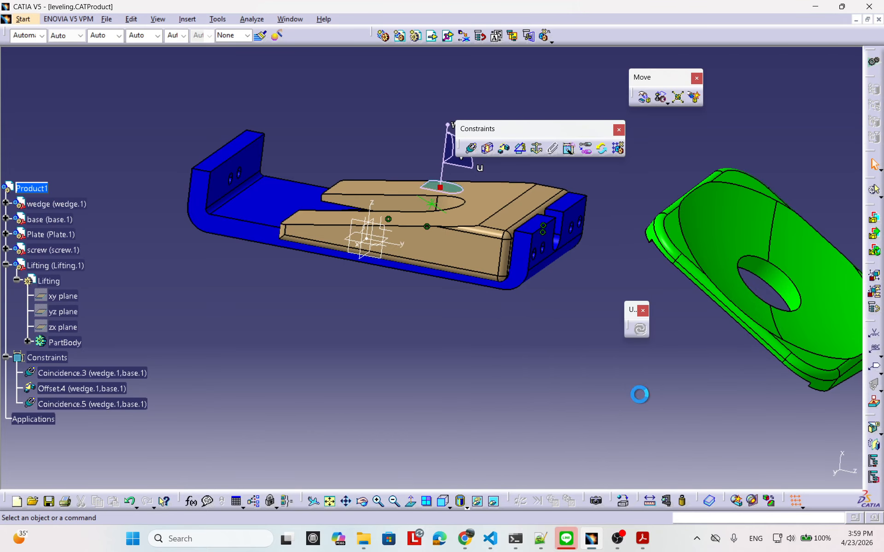
# Step: Test the end-face coincidence by pulling the wedge away from the base with the compass and updating the assembly
pyautogui.moveTo(639, 395); pyautogui.dragTo(451, 378, button='middle')
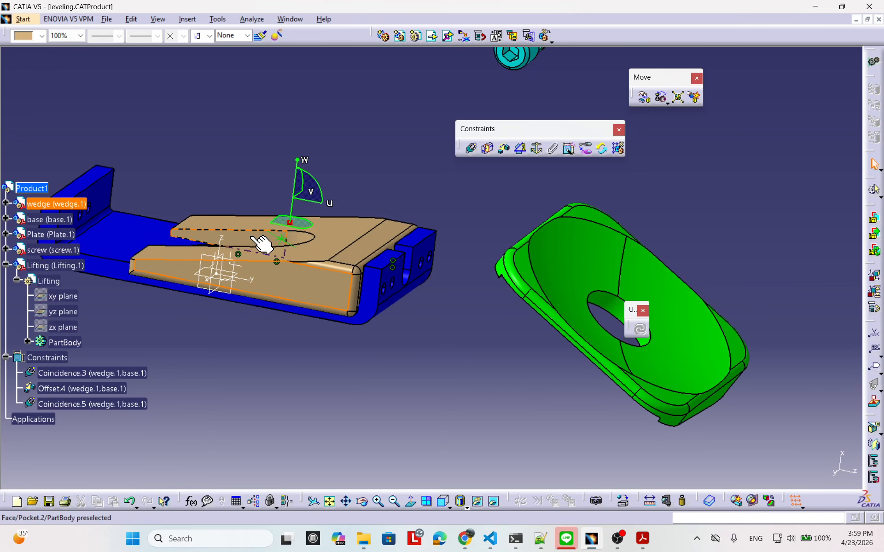
pyautogui.moveTo(288, 228); pyautogui.dragTo(621, 401)
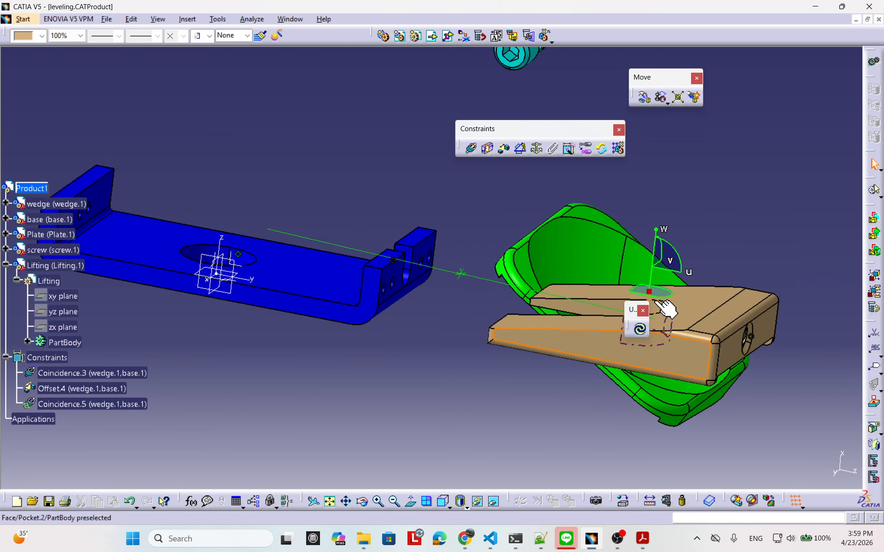
pyautogui.moveTo(654, 299); pyautogui.dragTo(691, 361)
pyautogui.moveTo(386, 339); pyautogui.dragTo(498, 415, button='middle')
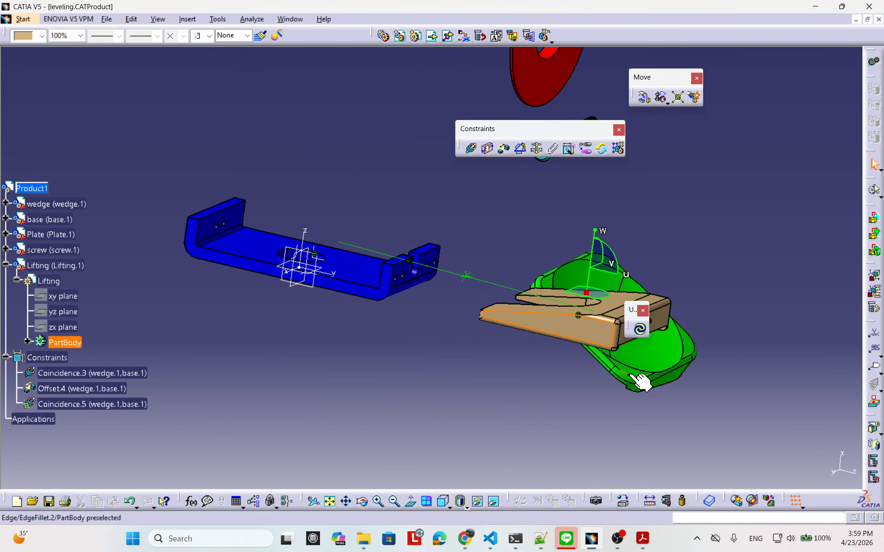
pyautogui.click(640, 330)
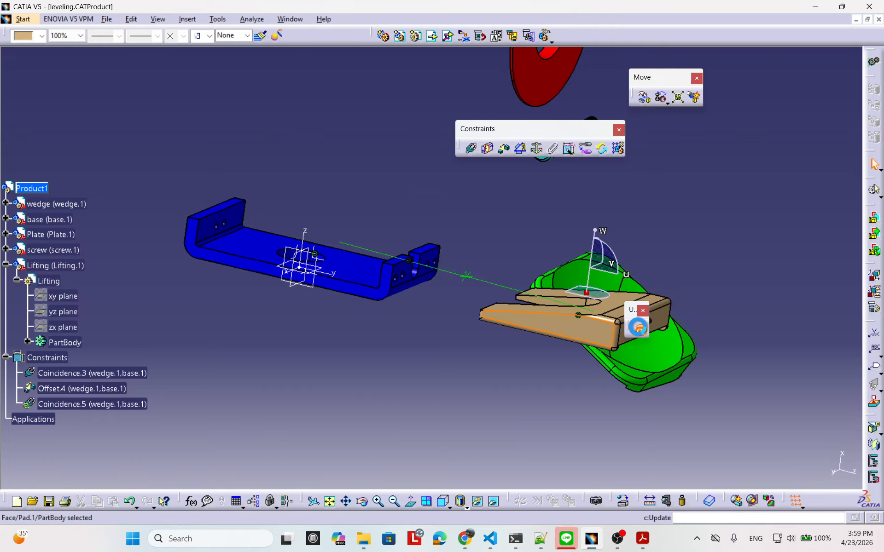
pyautogui.moveTo(368, 343); pyautogui.dragTo(341, 367, button='middle')
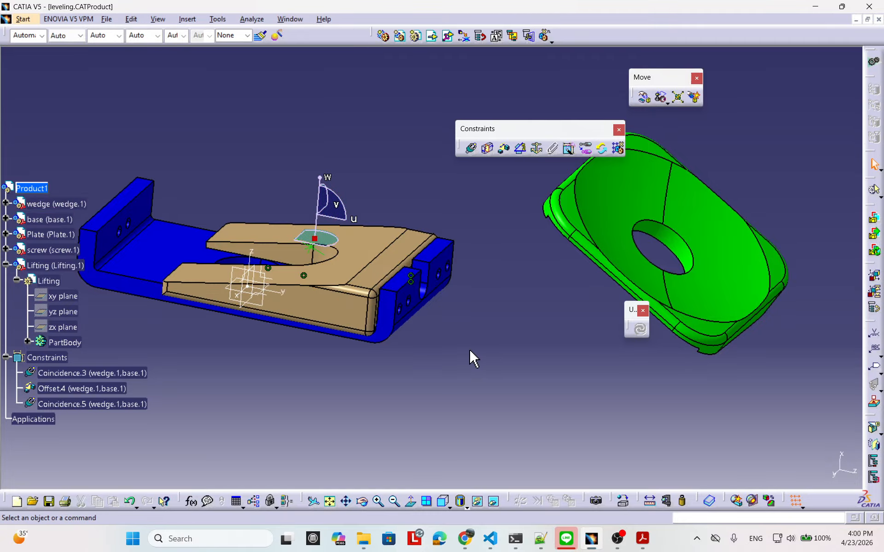
# Step: Examine how the base and wedge are oriented in the standard front view
pyautogui.moveTo(473, 357); pyautogui.dragTo(493, 366, button='middle')
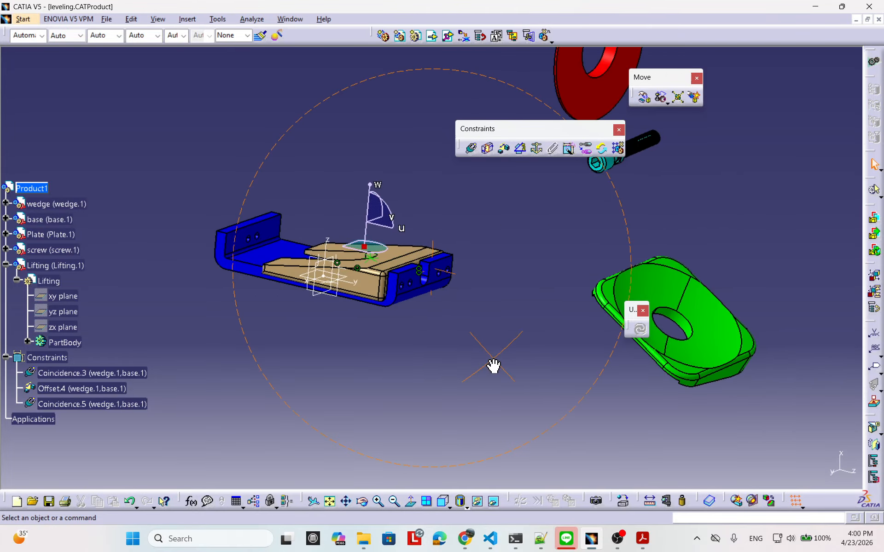
pyautogui.moveTo(494, 462); pyautogui.dragTo(559, 455, button='middle')
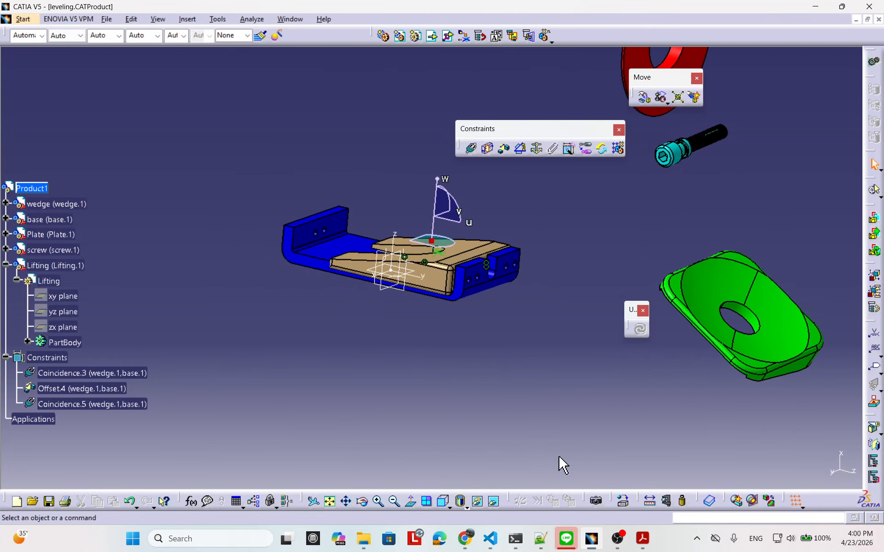
pyautogui.click(445, 503)
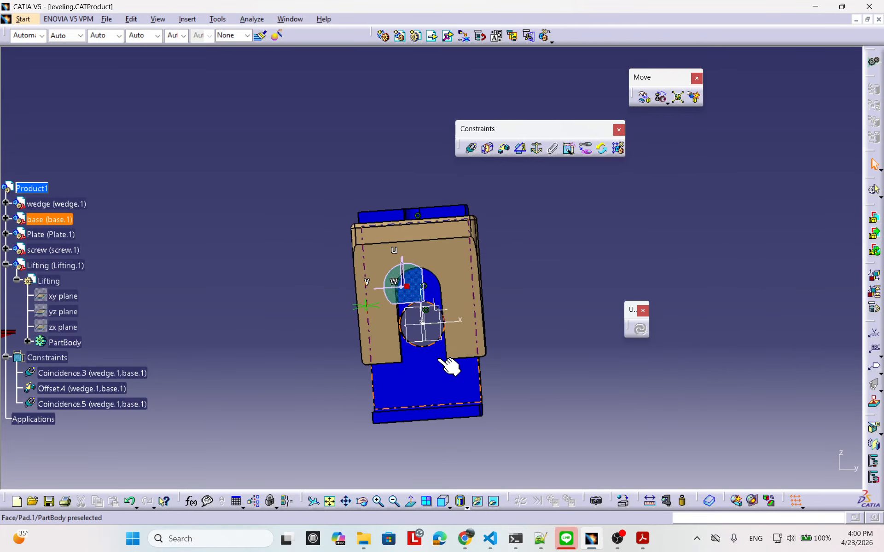
pyautogui.moveTo(552, 387); pyautogui.dragTo(368, 339, button='middle')
pyautogui.click(443, 501)
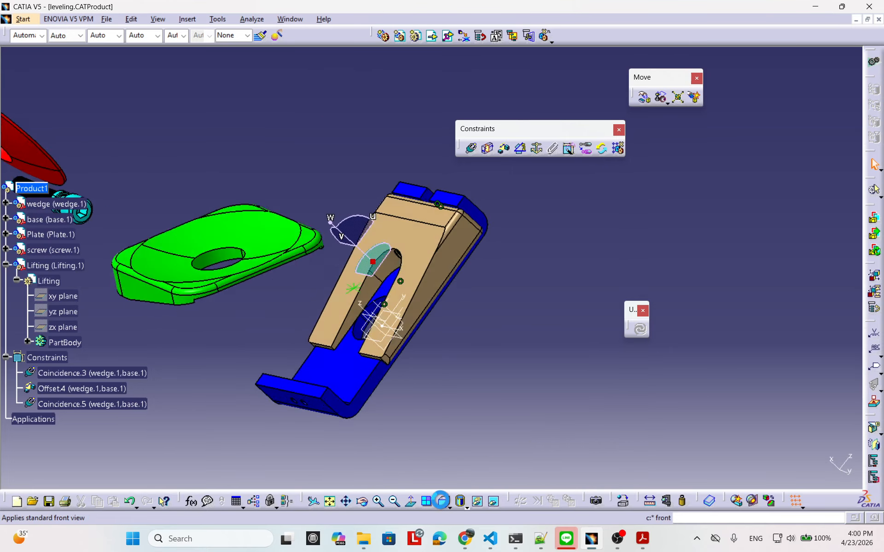
pyautogui.moveTo(530, 348); pyautogui.dragTo(598, 416, button='middle')
pyautogui.middleClick(540, 332)
# Step: Select the base's floor face and inspect its absolute position and angles in the compass manipulation parameters
pyautogui.click(409, 413)
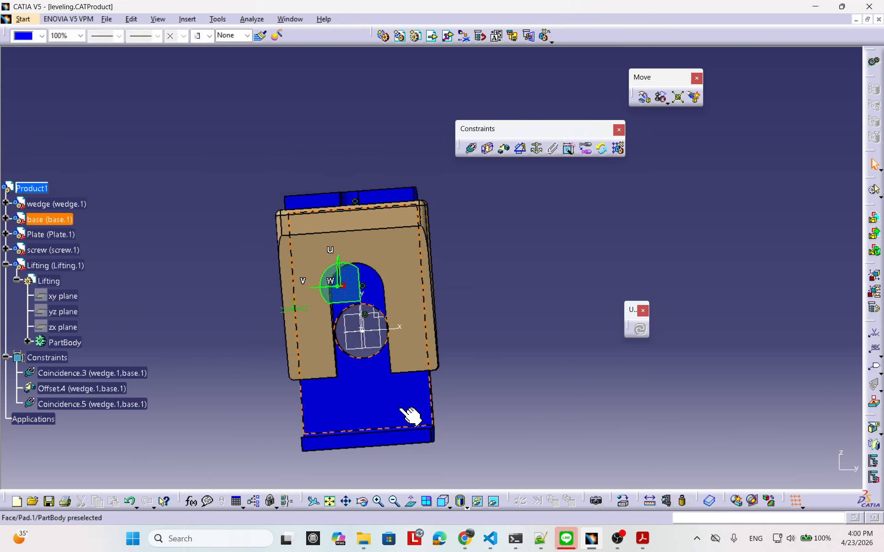
pyautogui.click(361, 281)
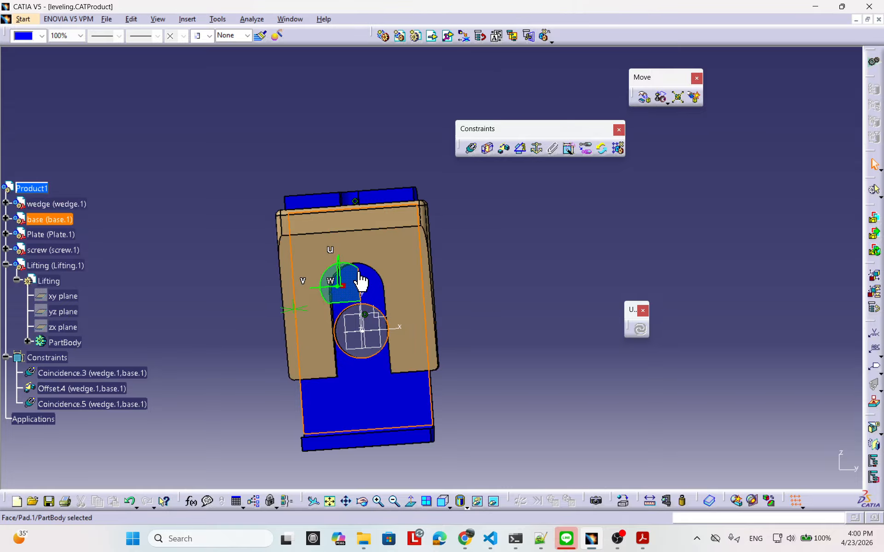
pyautogui.doubleClick(361, 278)
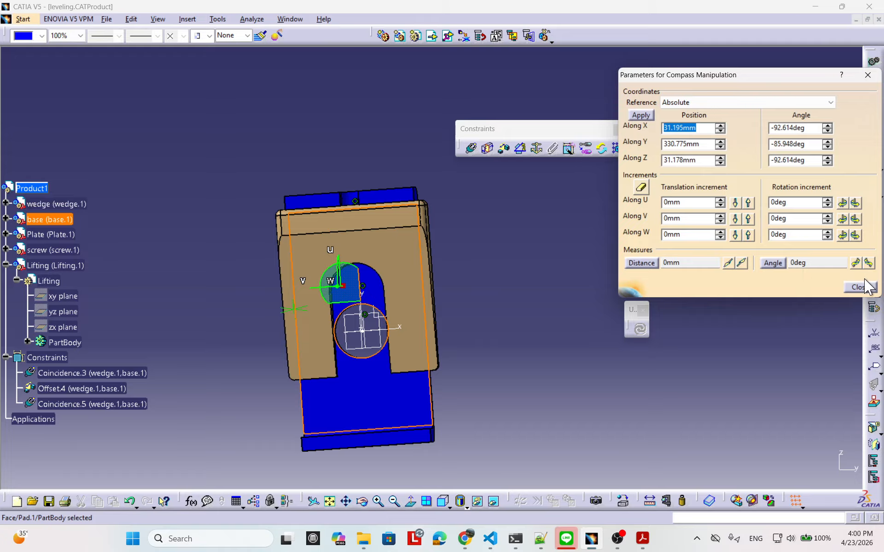
pyautogui.click(859, 287)
pyautogui.moveTo(543, 365); pyautogui.dragTo(542, 348, button='middle')
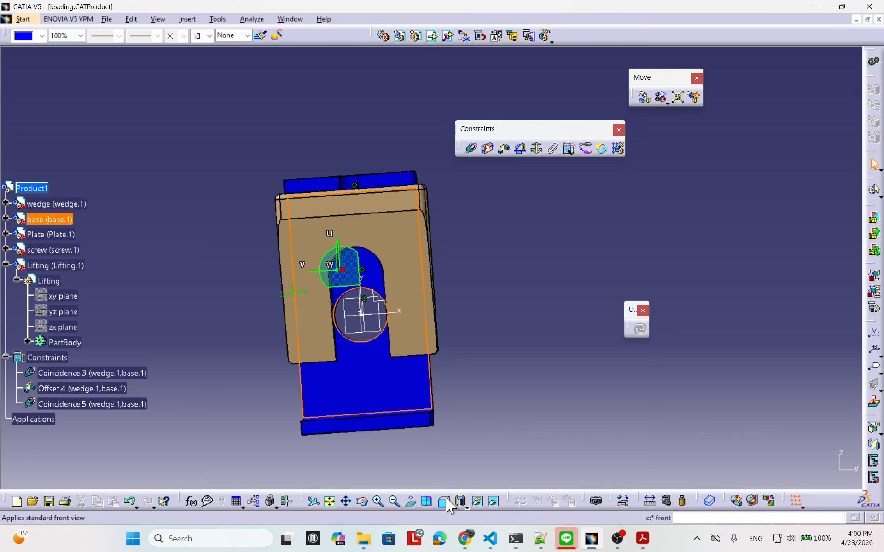
pyautogui.click(667, 541)
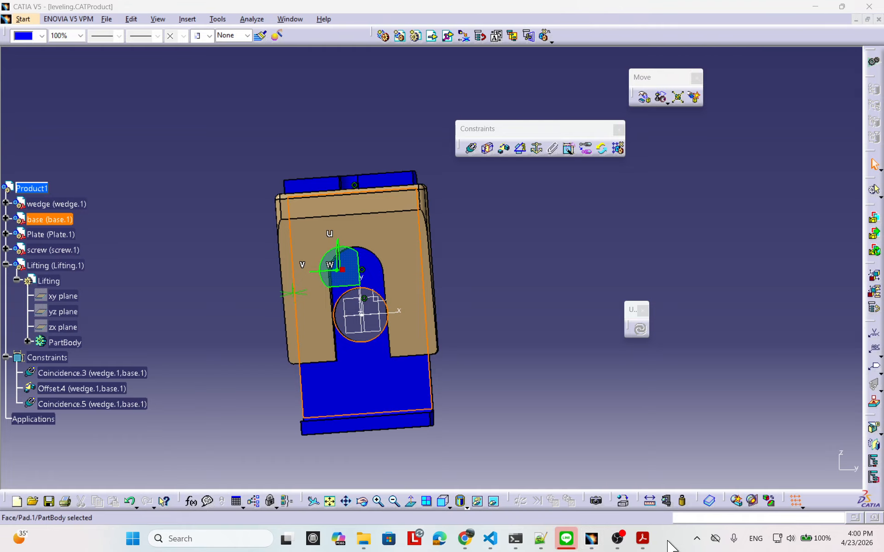
pyautogui.click(636, 401)
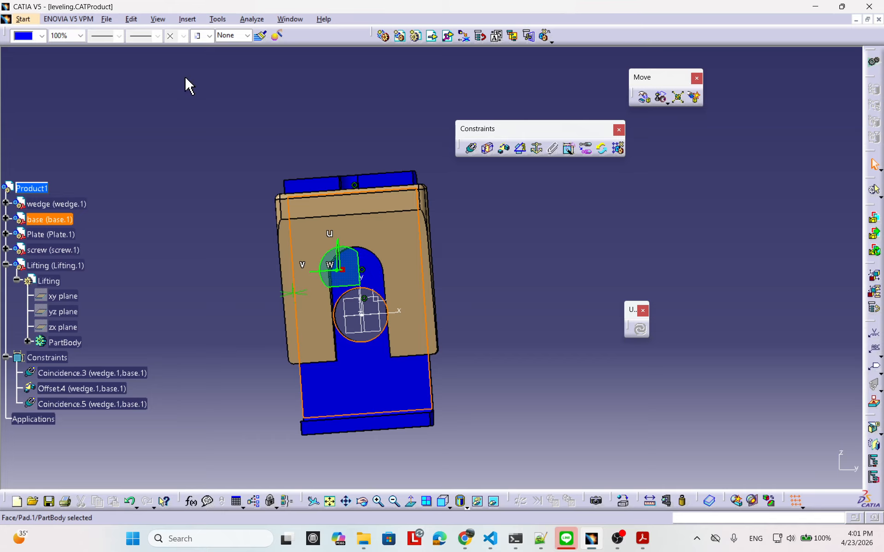
# Step: Set the base's absolute compass angles along X and Y to 0 deg and apply them
pyautogui.doubleClick(351, 260)
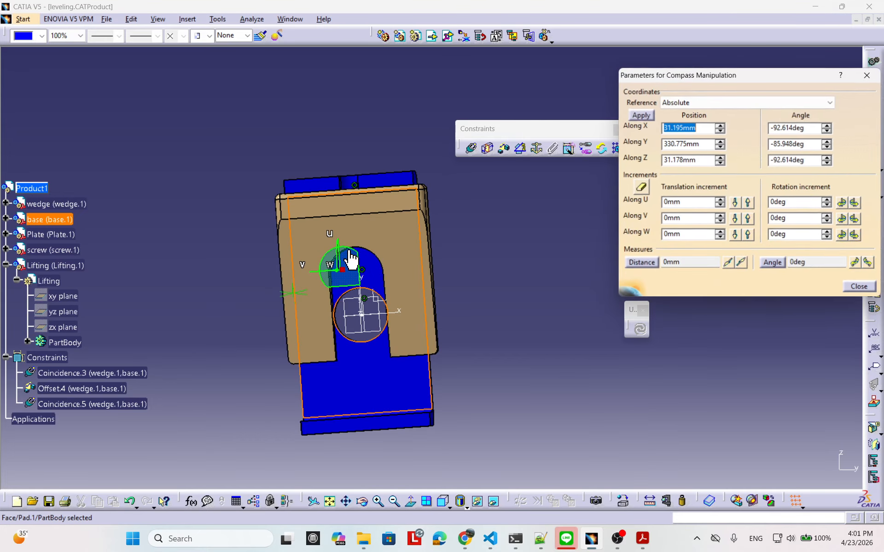
pyautogui.click(816, 129)
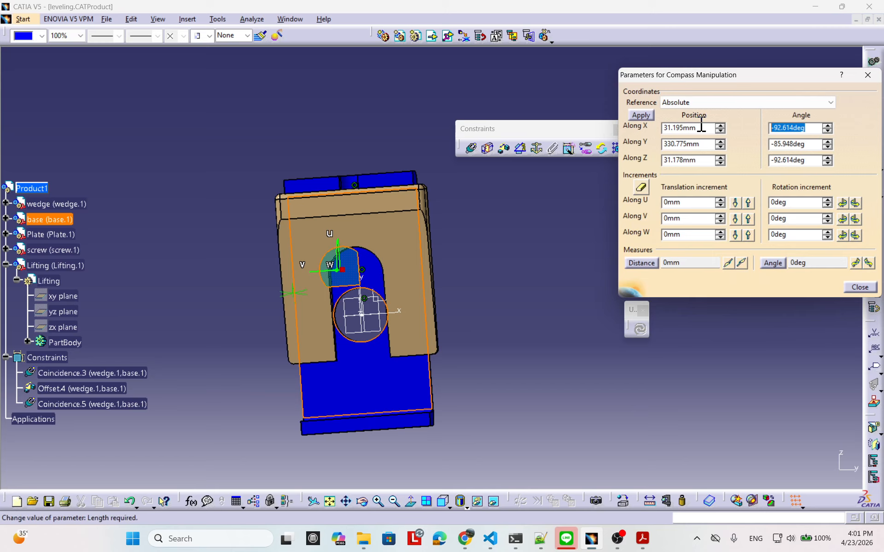
pyautogui.write('0')
pyautogui.press('Tab')
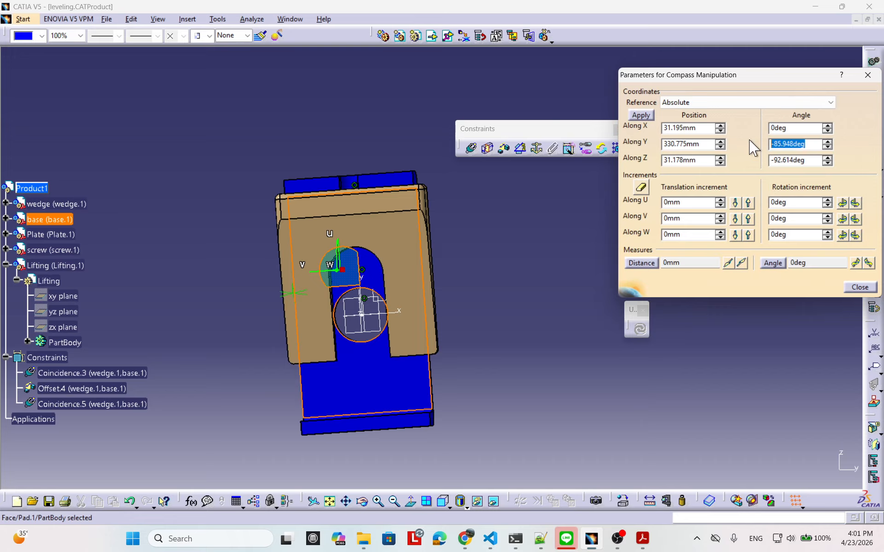
pyautogui.write('0')
pyautogui.press('Tab')
pyautogui.click(640, 114)
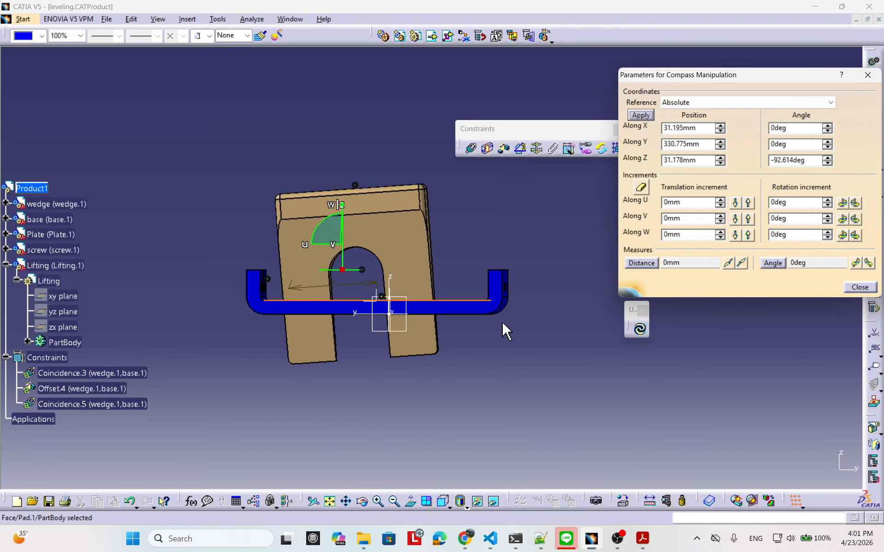
# Step: Set the base's absolute compass angle along Z to 0 deg and apply it
pyautogui.moveTo(506, 331); pyautogui.dragTo(479, 363, button='middle')
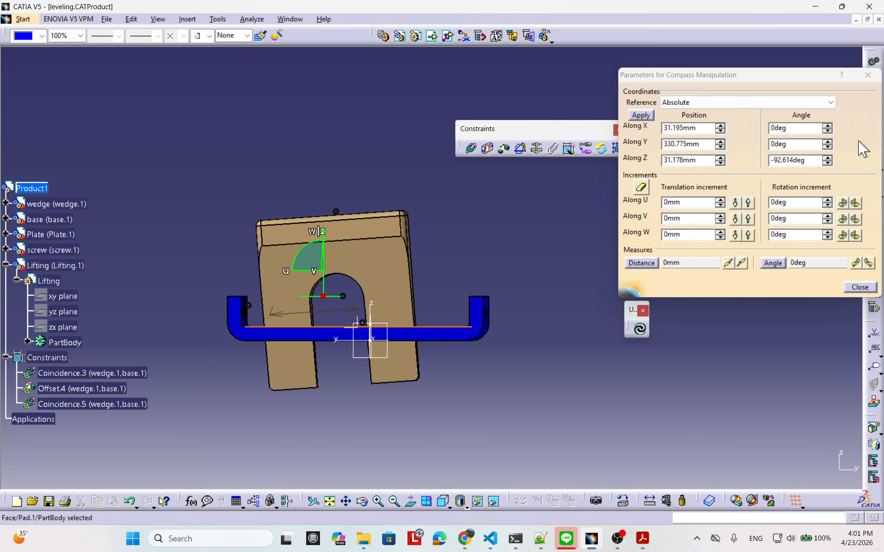
pyautogui.click(801, 160)
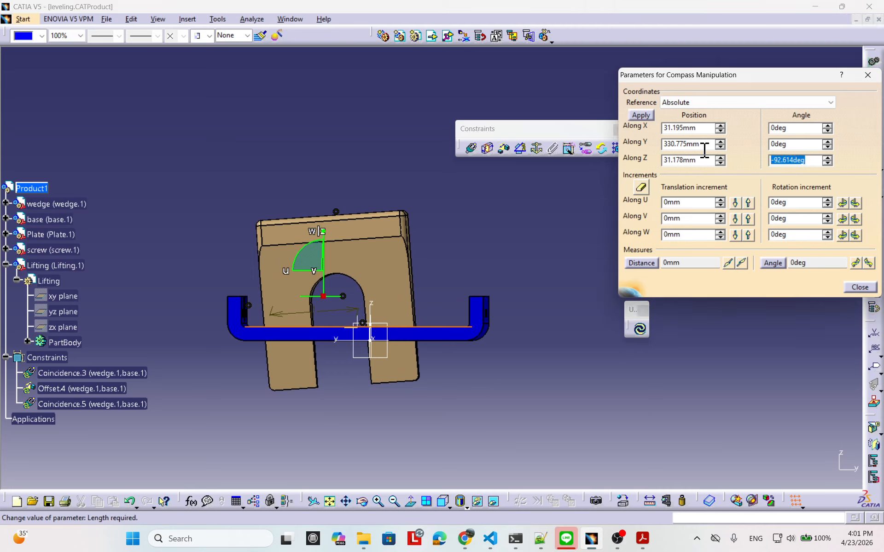
pyautogui.write('0')
pyautogui.click(642, 115)
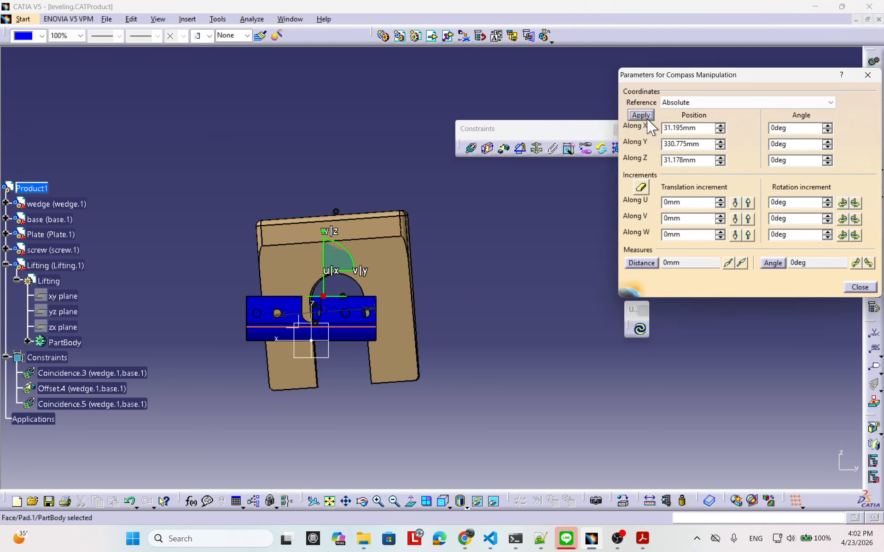
pyautogui.moveTo(450, 262); pyautogui.dragTo(470, 228, button='middle')
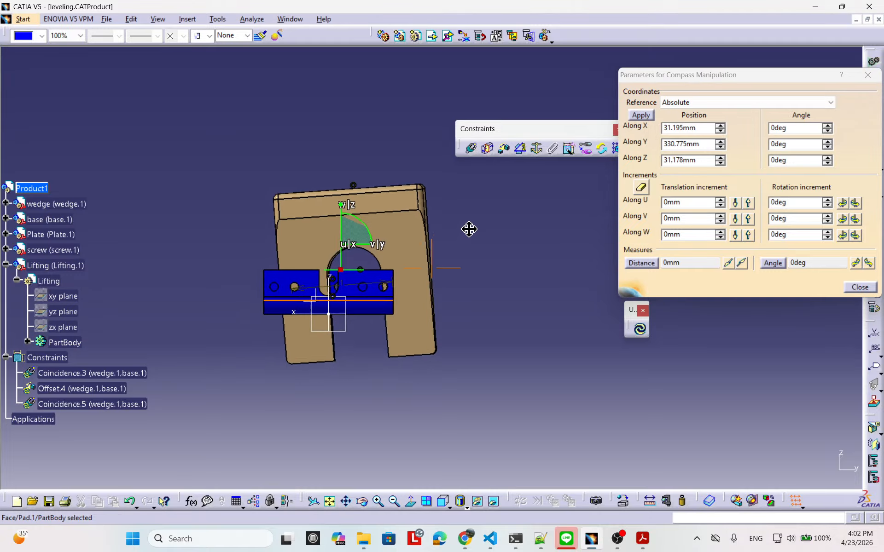
pyautogui.moveTo(449, 331); pyautogui.dragTo(481, 311, button='middle')
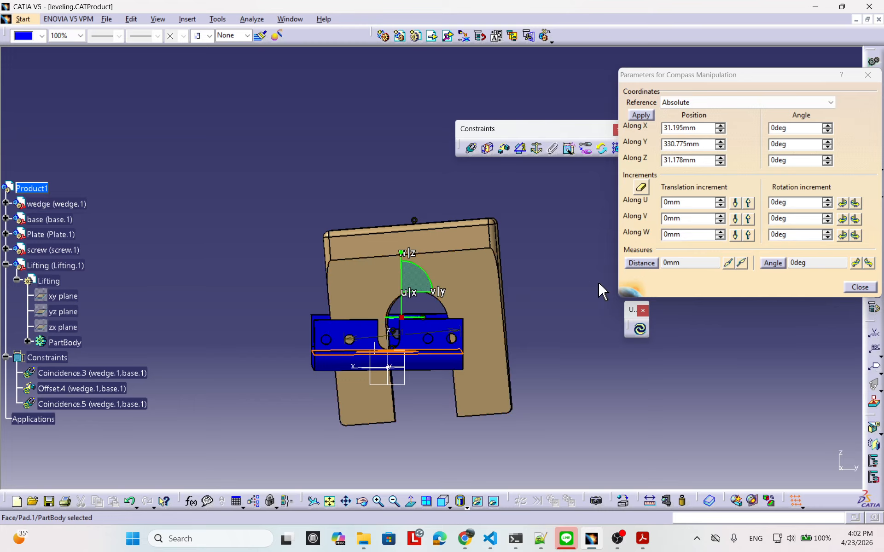
# Step: Rotate the base about W by two negative 90 deg increments, and try a 90 deg rotation about U
pyautogui.doubleClick(798, 234)
pyautogui.write('90')
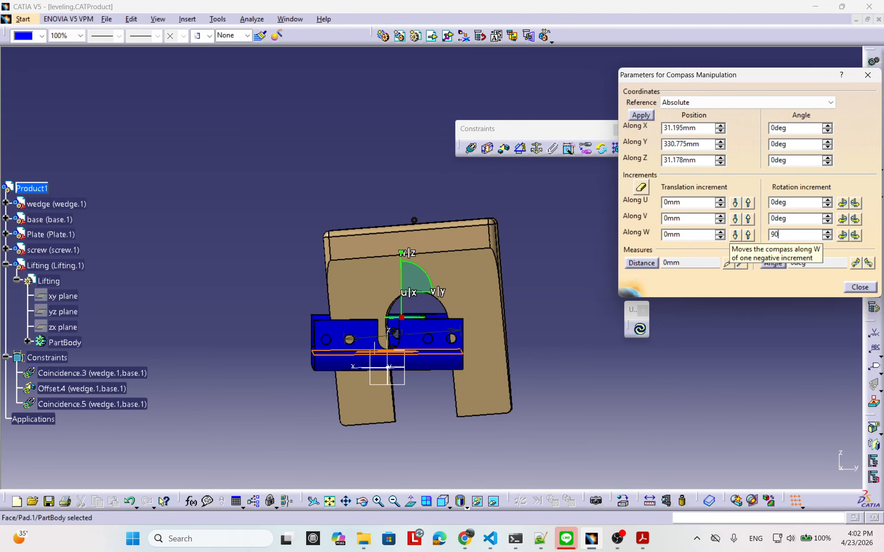
pyautogui.click(842, 235)
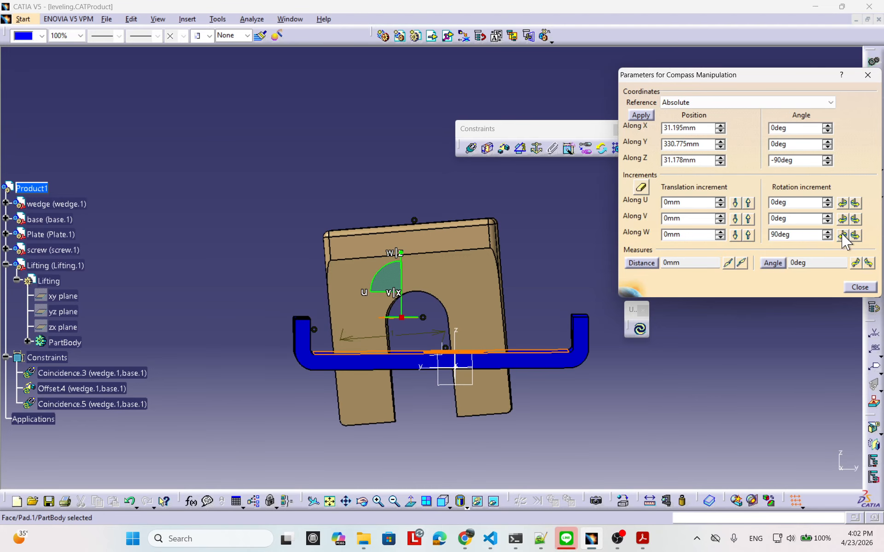
pyautogui.click(842, 236)
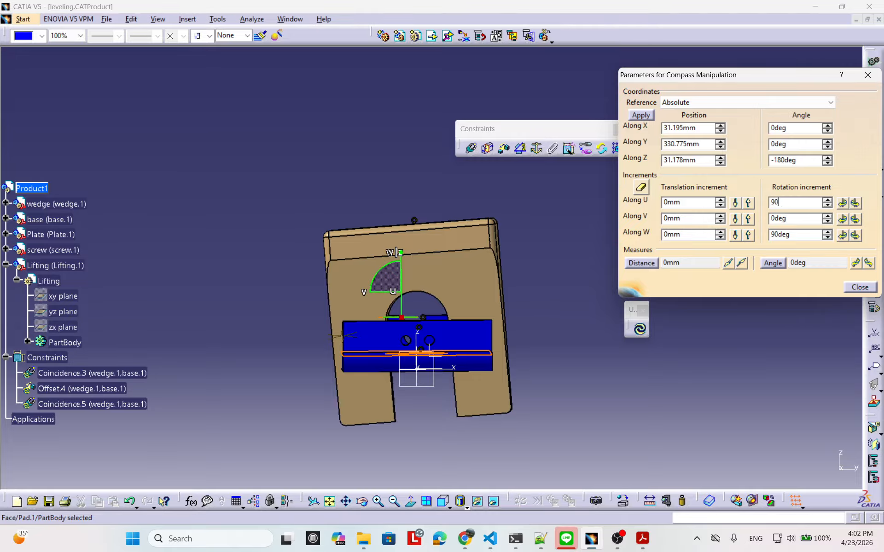
pyautogui.click(842, 204)
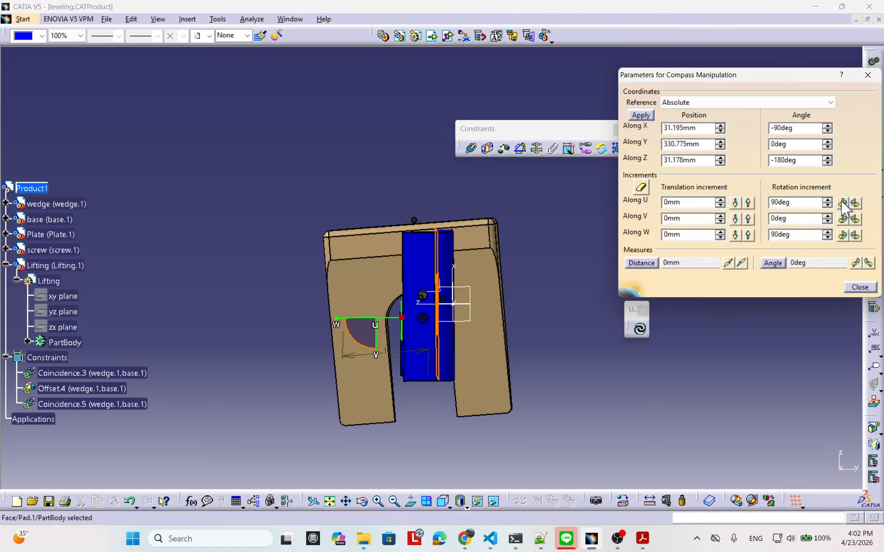
pyautogui.click(855, 203)
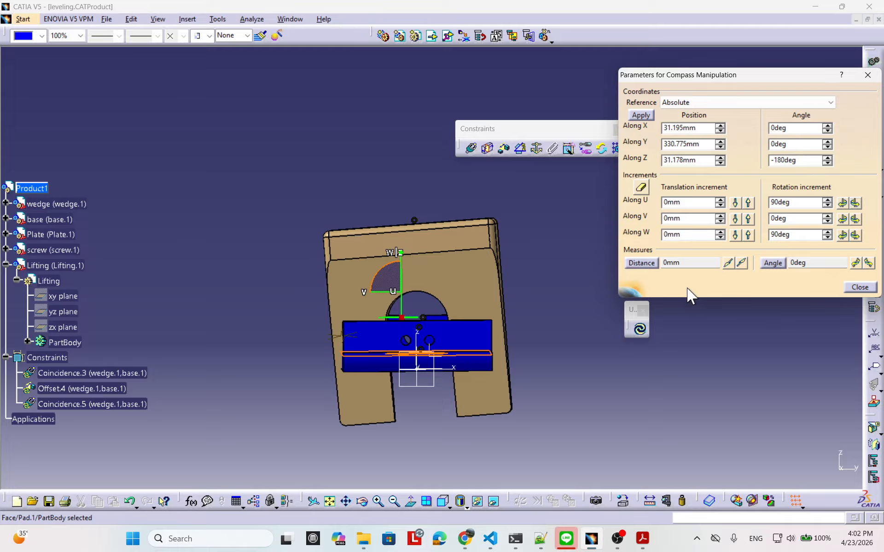
# Step: Deselect the base and reset only the compass's angle along Z to 0 deg
pyautogui.click(615, 406)
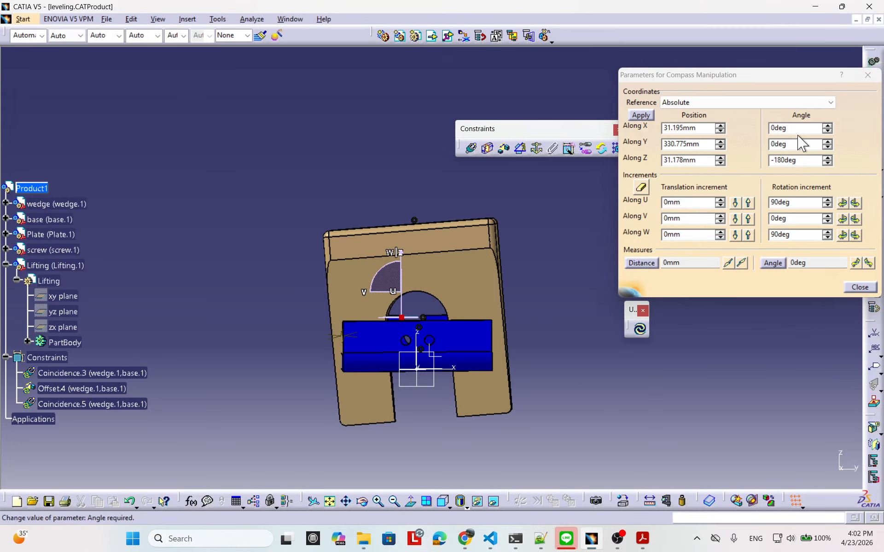
pyautogui.click(806, 162)
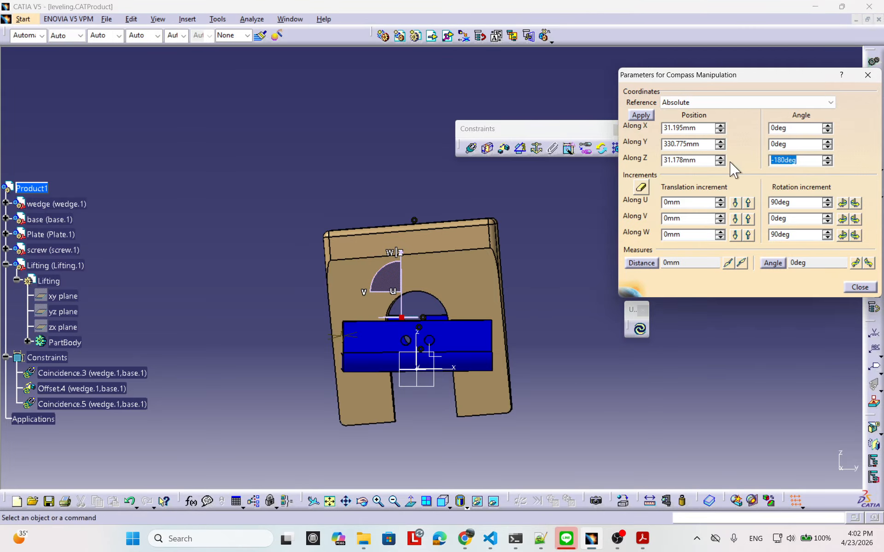
pyautogui.click(641, 114)
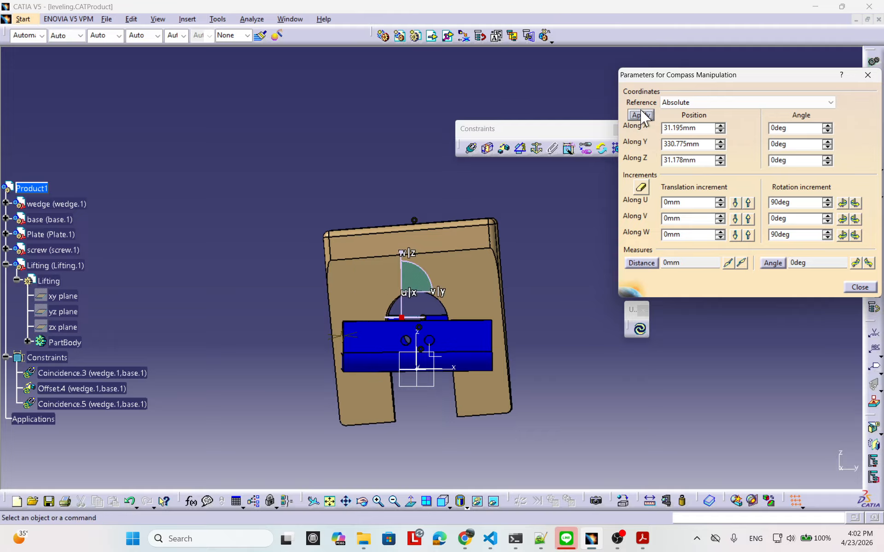
# Step: Reselect the base, zero the U and W rotation increments, and rotate it positive 90 deg about V
pyautogui.moveTo(511, 289); pyautogui.dragTo(483, 306, button='middle')
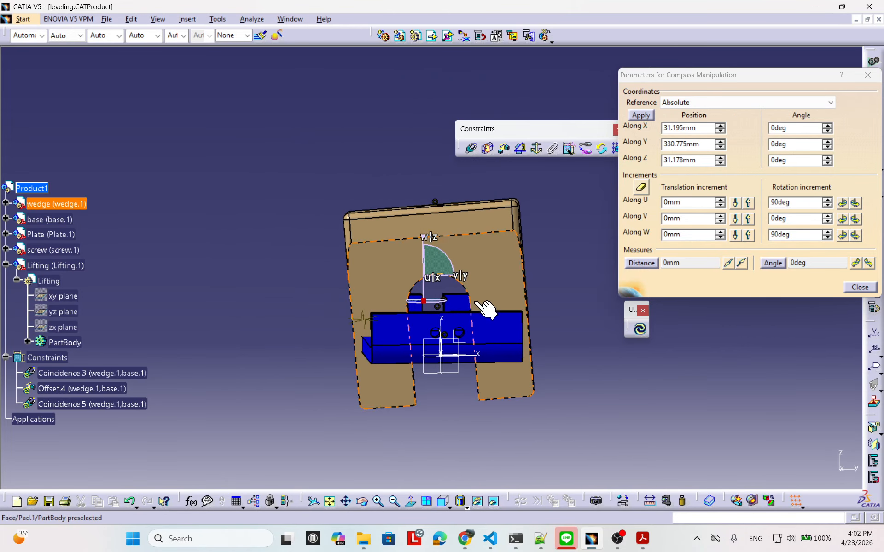
pyautogui.click(474, 311)
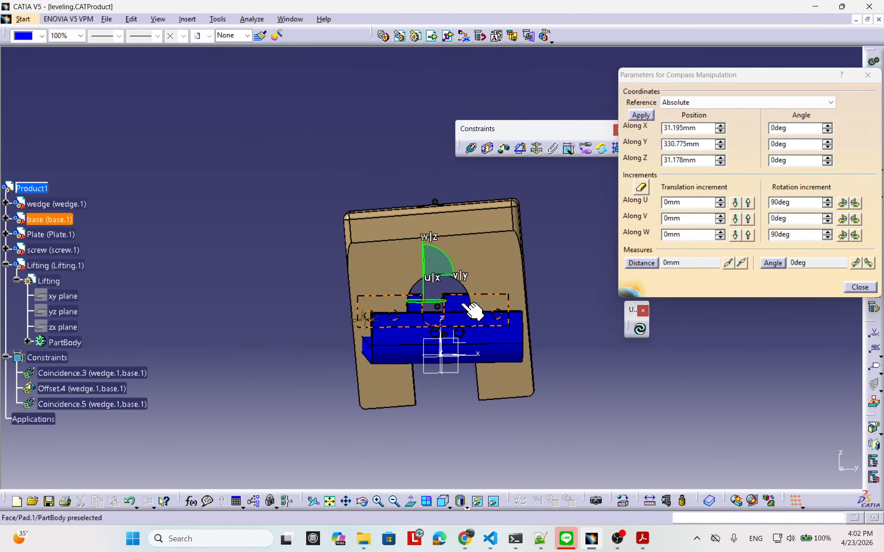
pyautogui.middleClick(491, 279)
pyautogui.moveTo(493, 278); pyautogui.dragTo(579, 328, button='middle')
pyautogui.click(793, 218)
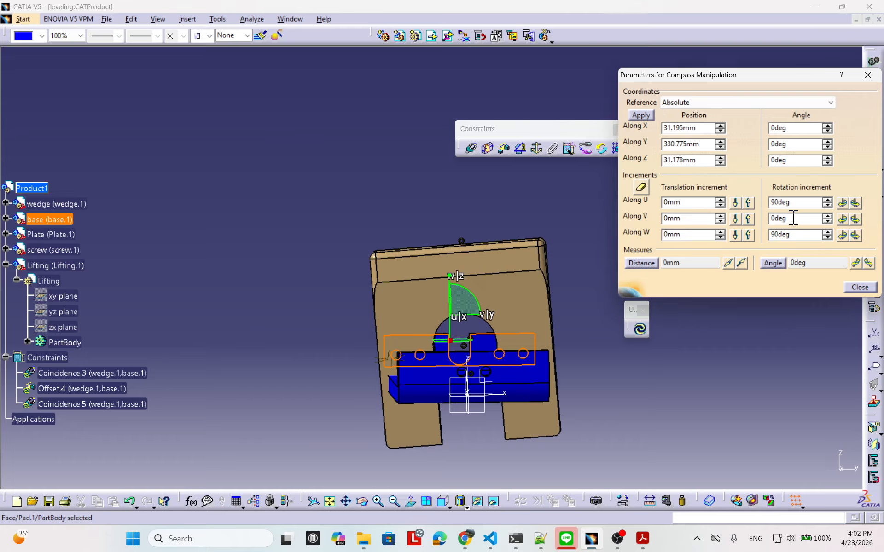
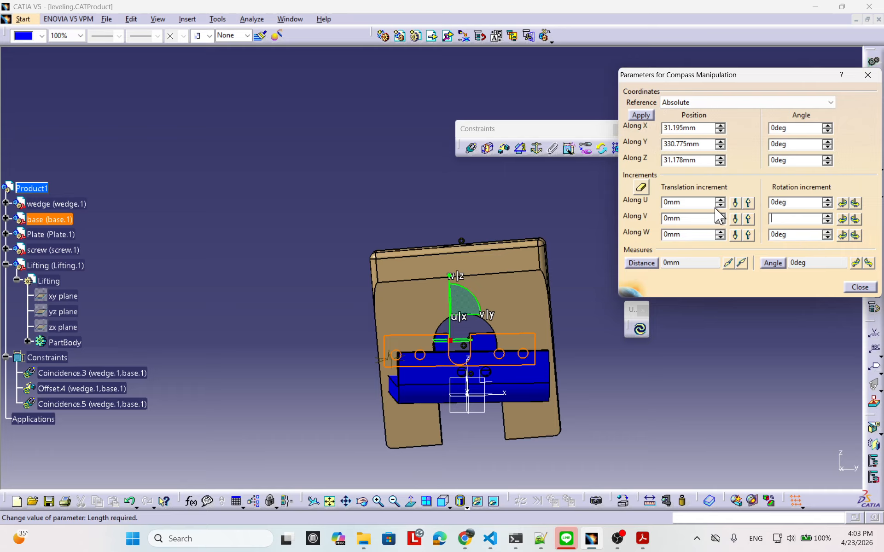
pyautogui.click(842, 219)
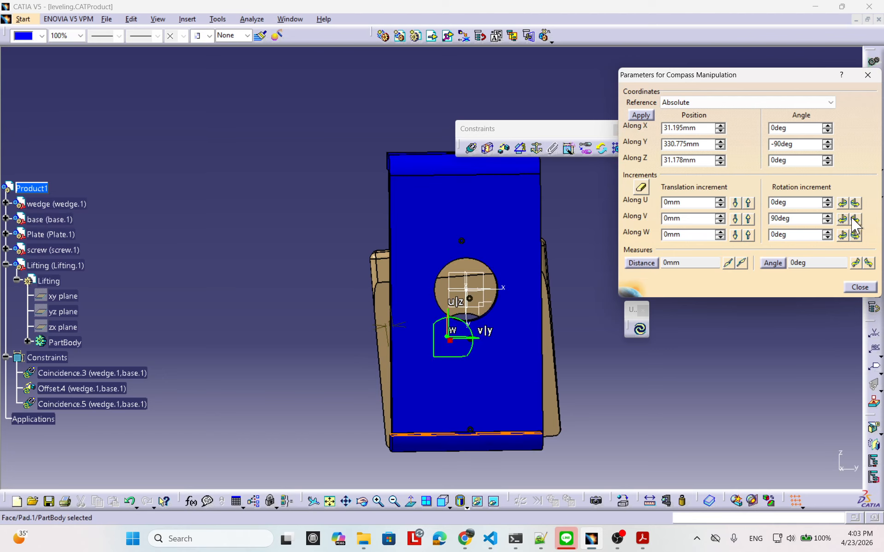
pyautogui.click(855, 219)
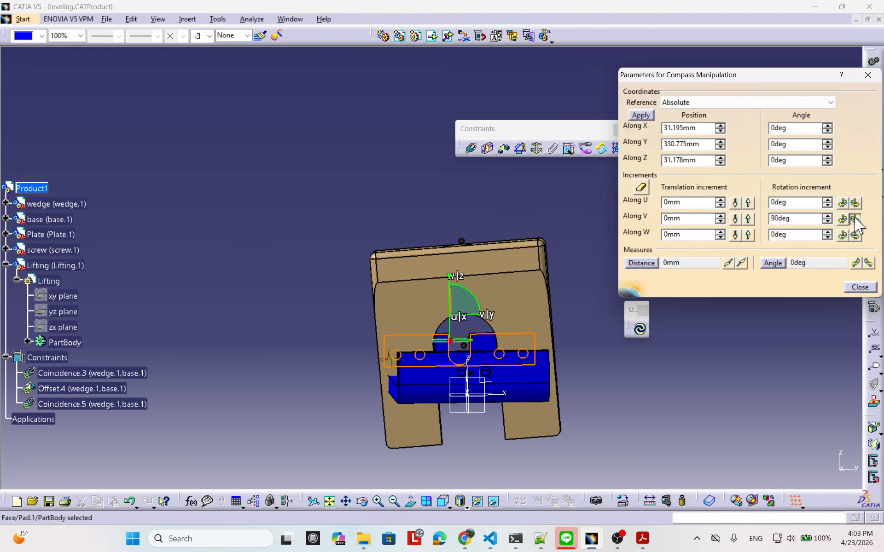
pyautogui.click(855, 219)
pyautogui.moveTo(606, 294); pyautogui.dragTo(564, 213, button='middle')
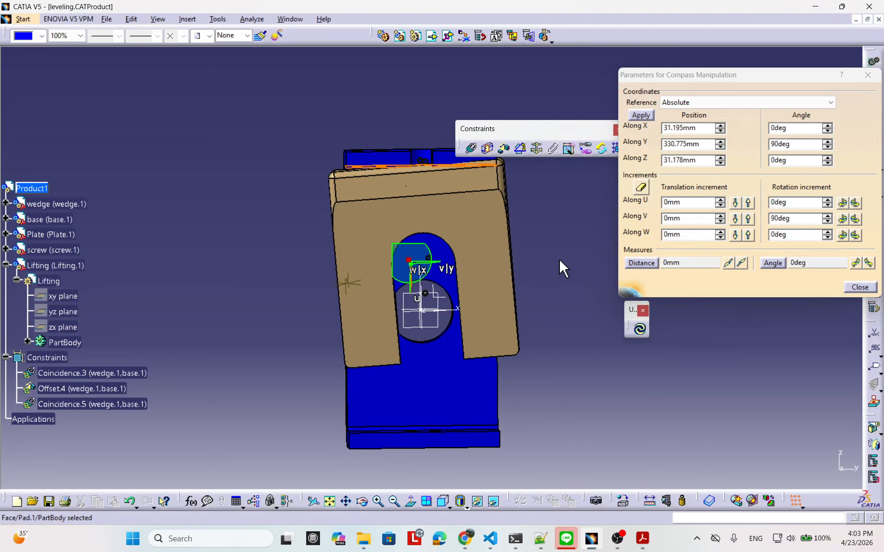
pyautogui.moveTo(560, 261); pyautogui.dragTo(597, 272, button='middle')
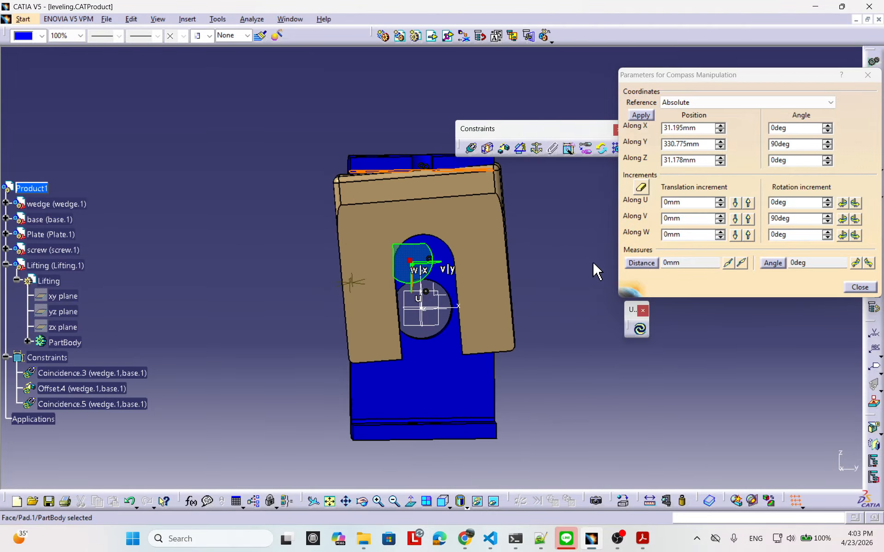
# Step: Finish the compass manipulation and anchor the base in space with a Fix constraint
pyautogui.click(858, 287)
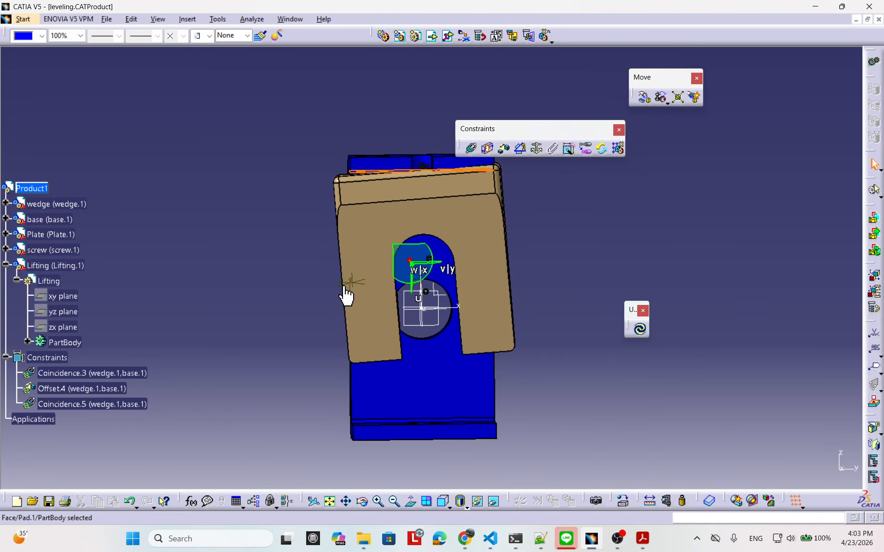
pyautogui.click(429, 395)
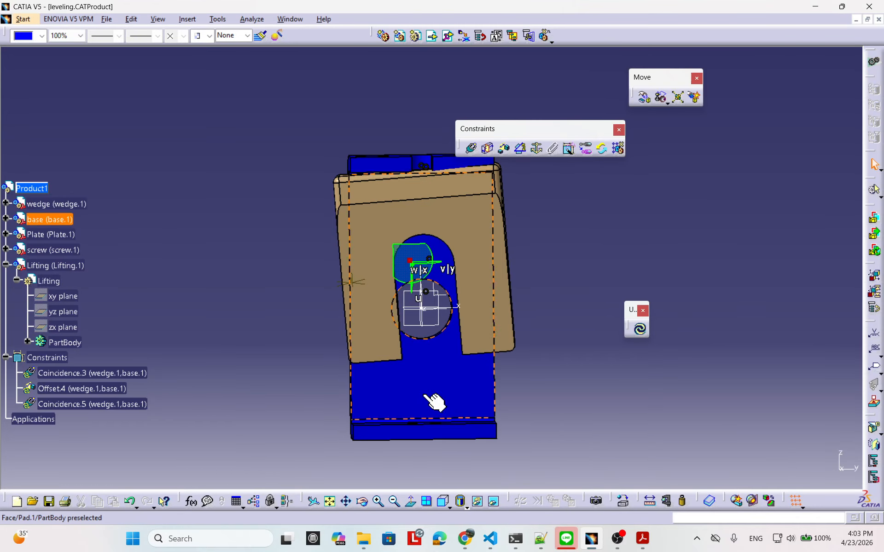
pyautogui.click(537, 148)
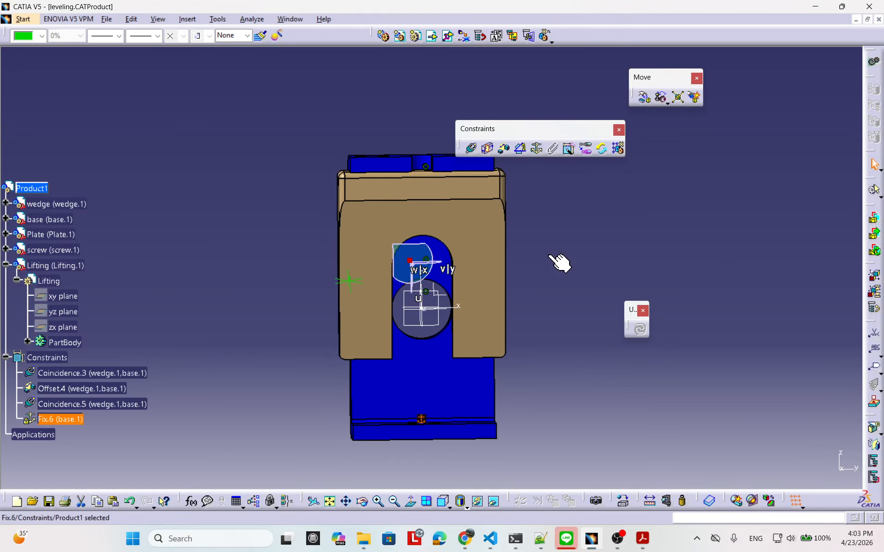
# Step: Examine the alignment of the fixed base and wedge in the standard front view and from oblique angles
pyautogui.moveTo(595, 405); pyautogui.dragTo(609, 354, button='middle')
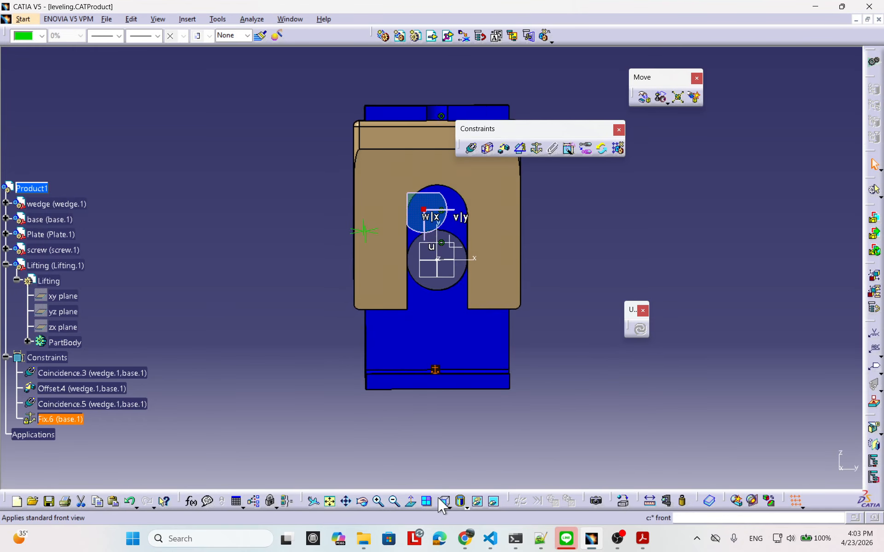
pyautogui.moveTo(528, 341); pyautogui.dragTo(453, 397, button='middle')
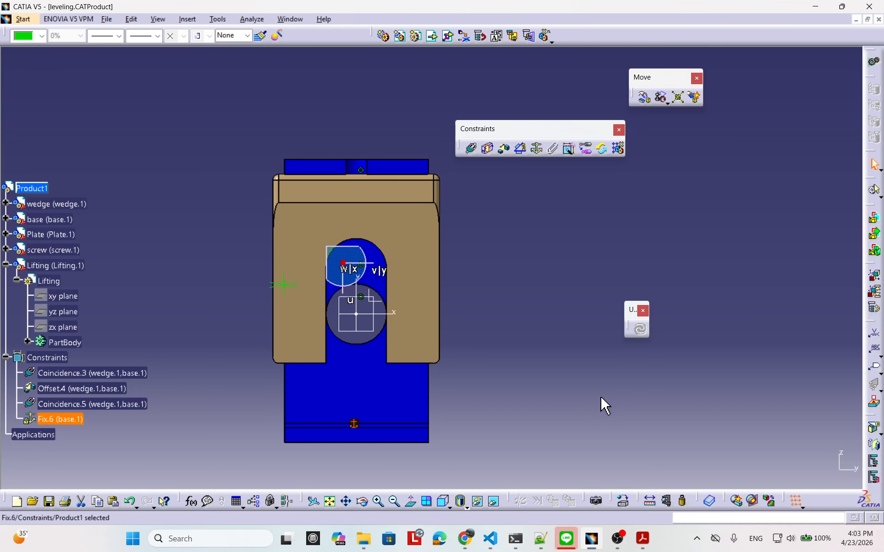
pyautogui.moveTo(600, 404); pyautogui.dragTo(497, 359, button='middle')
pyautogui.click(305, 346)
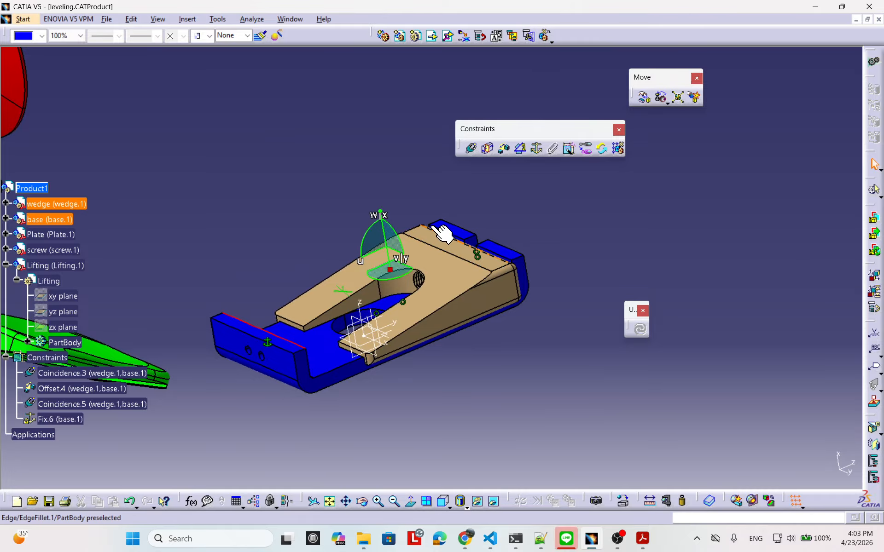
pyautogui.moveTo(485, 276); pyautogui.dragTo(402, 303, button='middle')
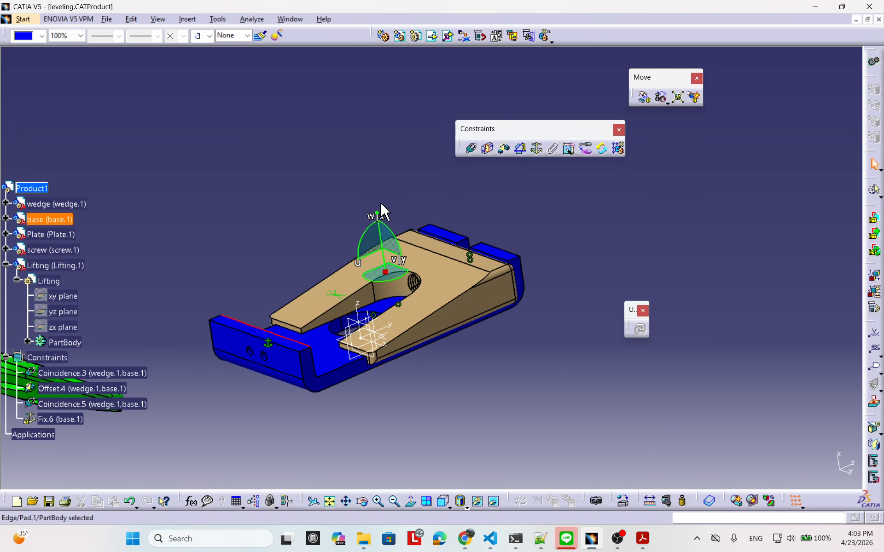
pyautogui.moveTo(380, 332); pyautogui.dragTo(444, 467, button='middle')
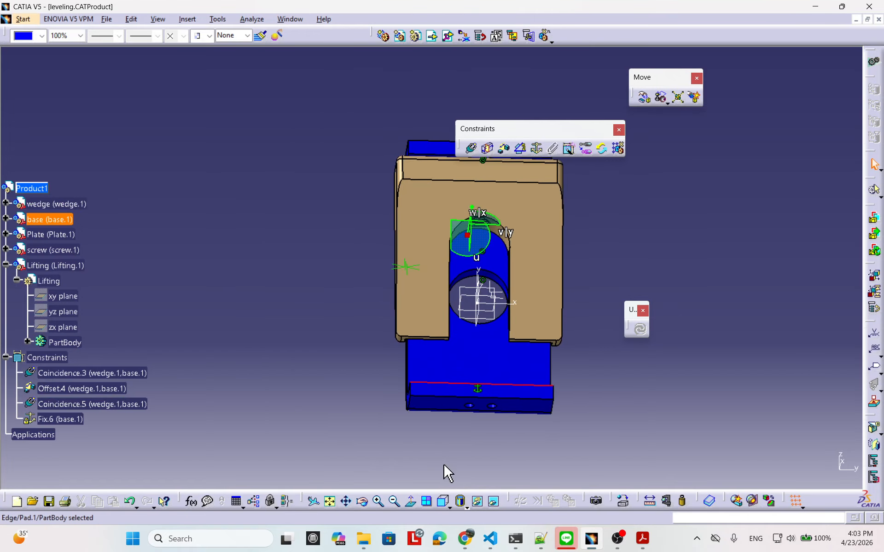
pyautogui.click(444, 502)
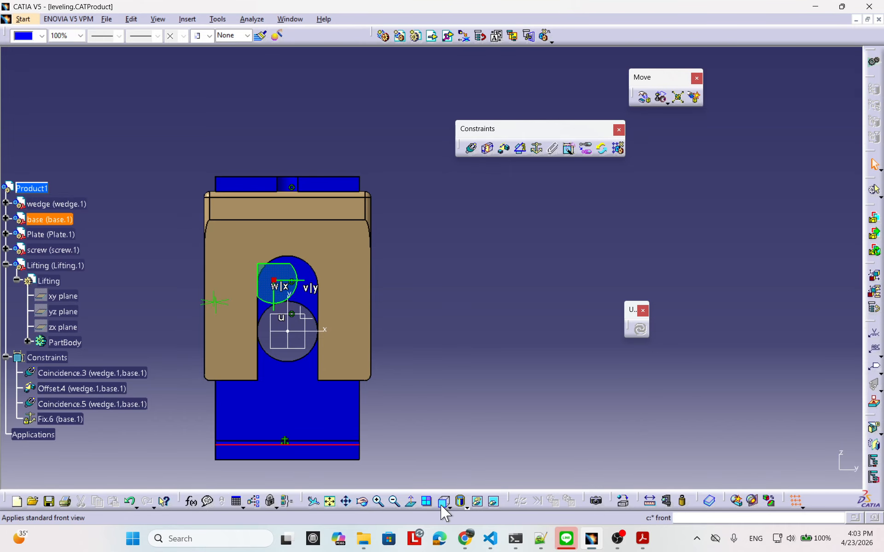
pyautogui.moveTo(443, 413); pyautogui.dragTo(465, 338, button='middle')
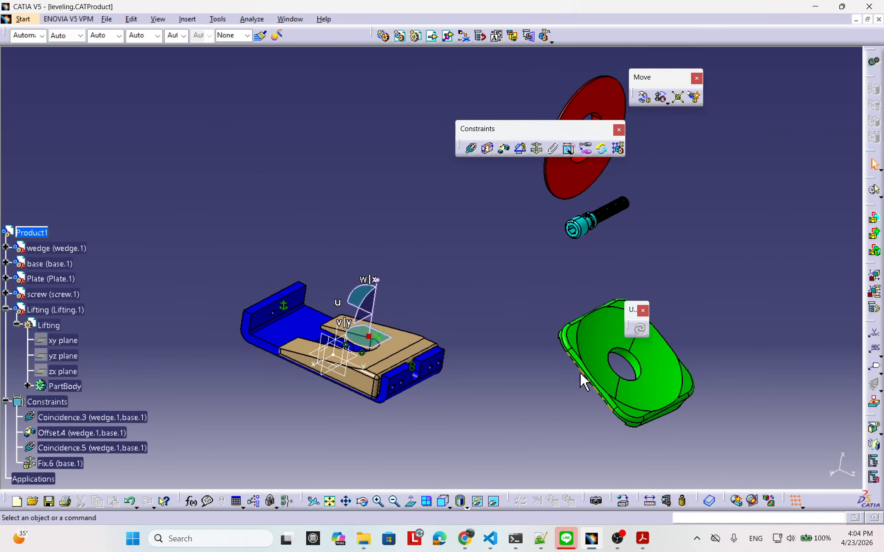
# Step: Detach the compass from the part and reset it to its default location and orientation
pyautogui.moveTo(631, 380); pyautogui.dragTo(409, 361, button='middle')
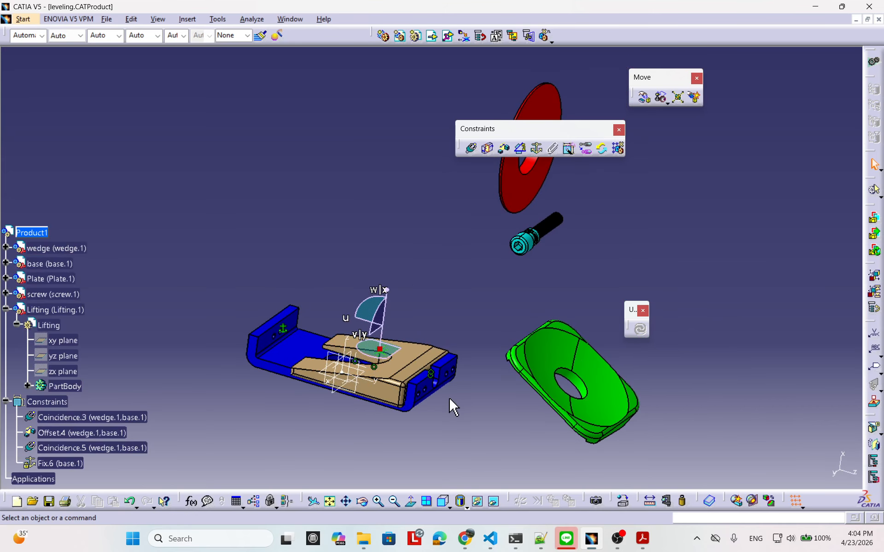
pyautogui.moveTo(450, 399); pyautogui.dragTo(424, 371, button='middle')
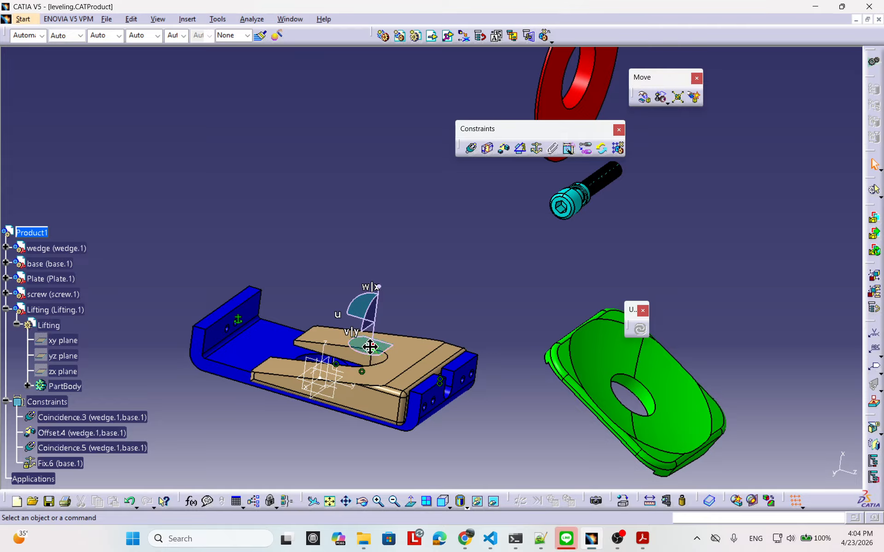
pyautogui.moveTo(370, 346); pyautogui.dragTo(546, 406)
pyautogui.moveTo(842, 478); pyautogui.dragTo(845, 478)
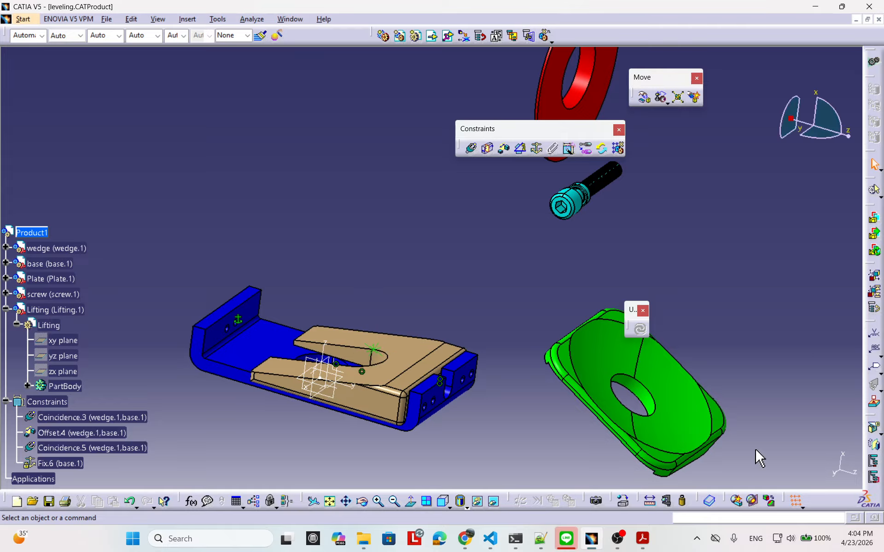
# Step: Create a coincidence constraint with Opposite orientation between the lifting part's flat underside face and the wedge's sloped upper face
pyautogui.moveTo(491, 413); pyautogui.dragTo(503, 351, button='middle')
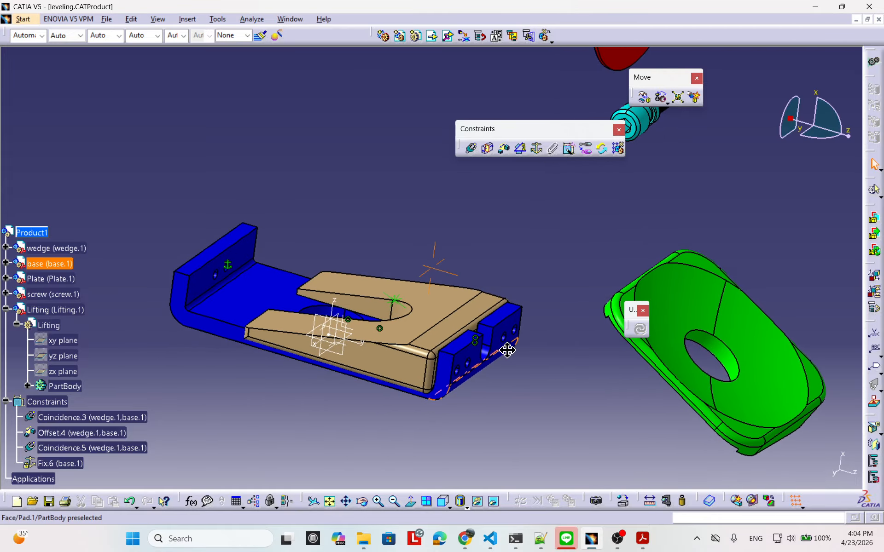
pyautogui.moveTo(566, 347); pyautogui.dragTo(488, 322, button='middle')
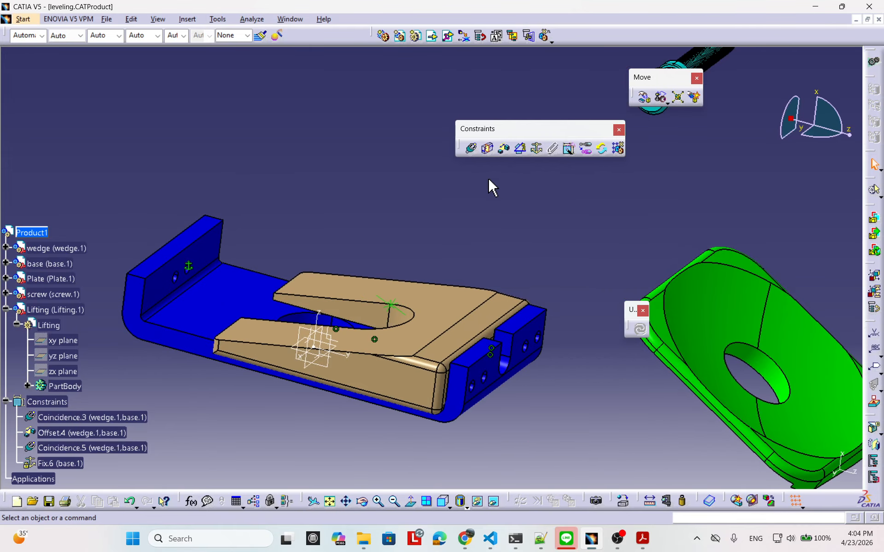
pyautogui.click(470, 149)
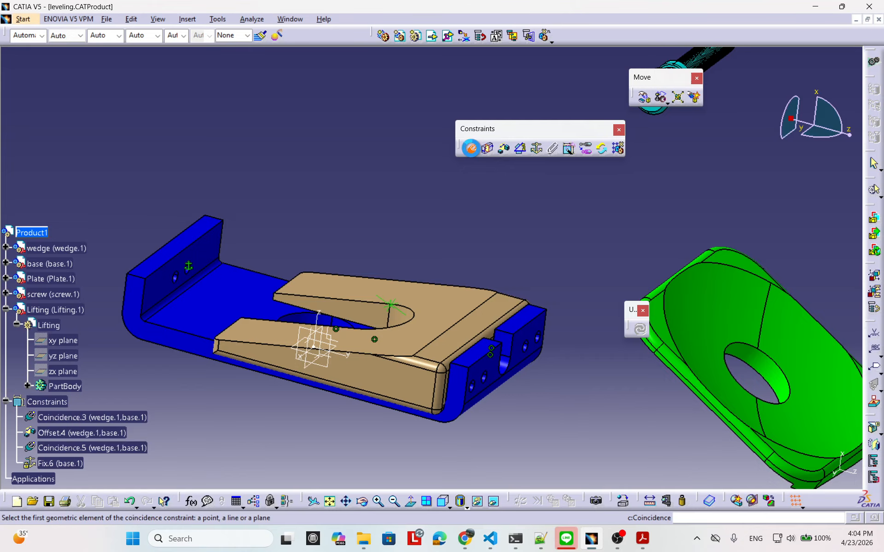
pyautogui.moveTo(605, 403); pyautogui.dragTo(509, 277, button='middle')
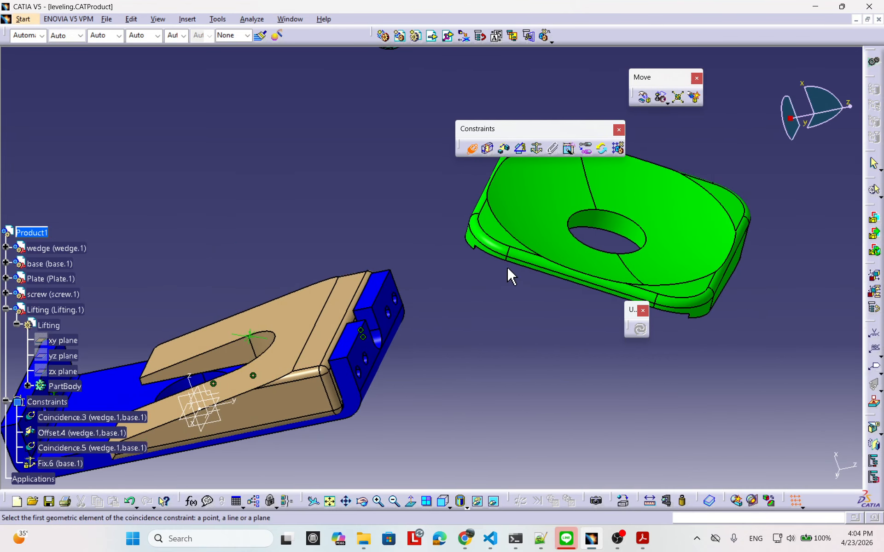
pyautogui.moveTo(580, 251); pyautogui.dragTo(387, 212, button='middle')
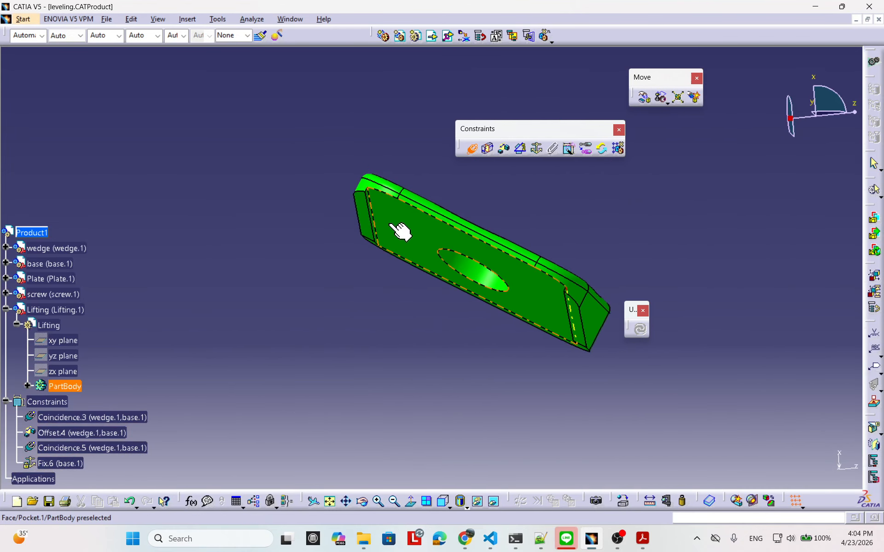
pyautogui.click(397, 232)
pyautogui.moveTo(421, 263)
pyautogui.mouseDown(button='middle')
pyautogui.moveTo(509, 303)
pyautogui.moveTo(394, 246)
pyautogui.moveTo(438, 416)
pyautogui.moveTo(441, 242)
pyautogui.moveTo(398, 285)
pyautogui.moveTo(351, 418)
pyautogui.moveTo(377, 410)
pyautogui.moveTo(444, 348)
pyautogui.moveTo(416, 274)
pyautogui.mouseUp(button='middle')
pyautogui.moveTo(347, 395); pyautogui.dragTo(379, 320, button='middle')
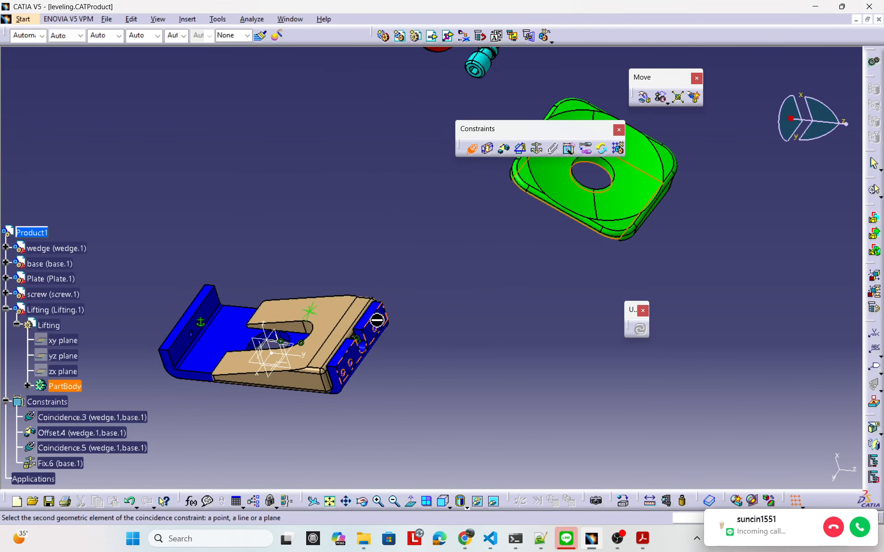
pyautogui.click(339, 316)
pyautogui.moveTo(401, 258); pyautogui.dragTo(367, 355, button='middle')
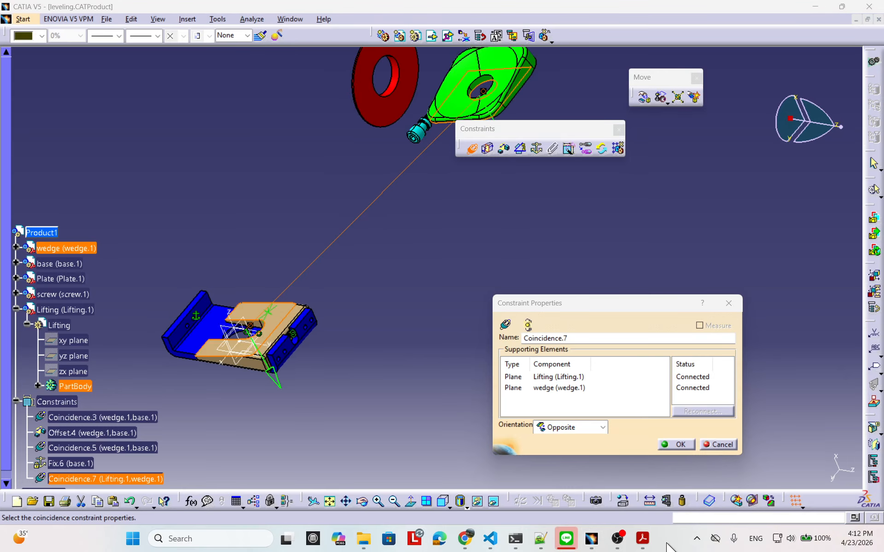
pyautogui.click(678, 445)
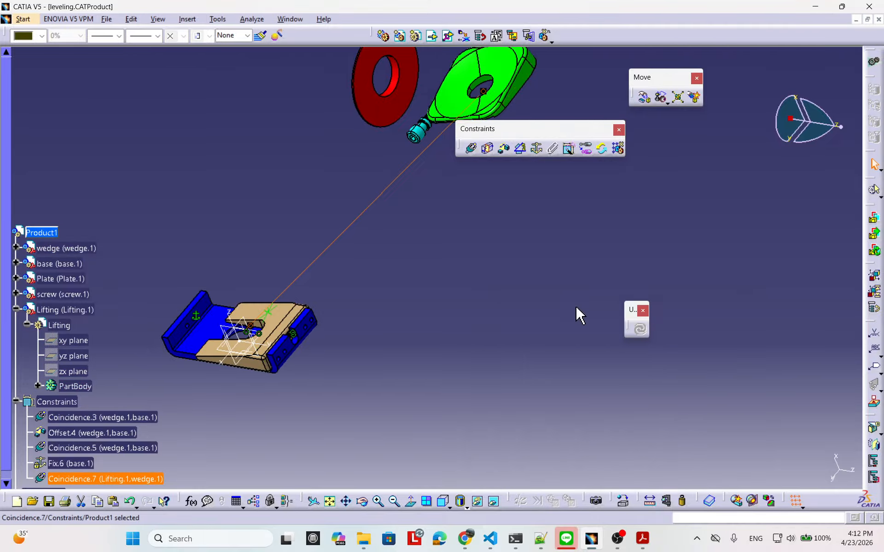
# Step: Examine the orientation of the lifting part relative to the wedge and base, including the pocket on its underside
pyautogui.moveTo(575, 305); pyautogui.dragTo(509, 315, button='middle')
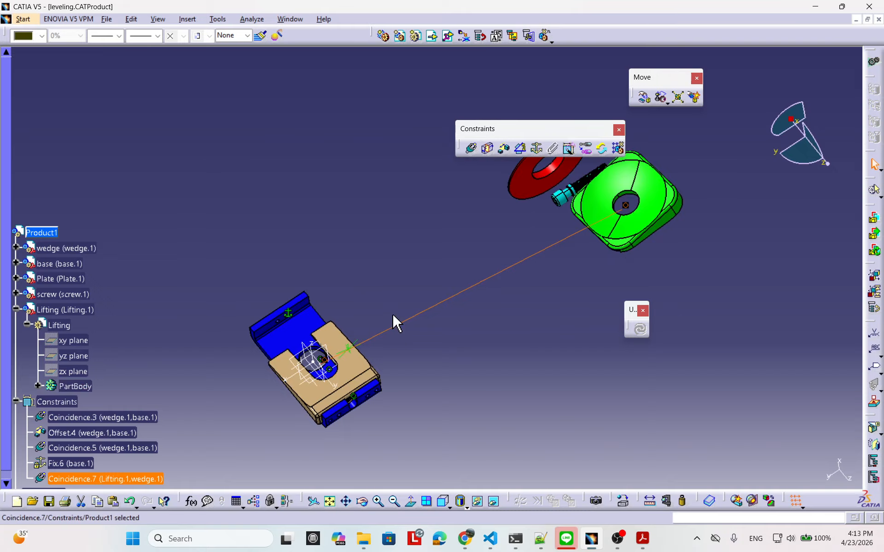
pyautogui.moveTo(393, 322); pyautogui.dragTo(462, 308, button='middle')
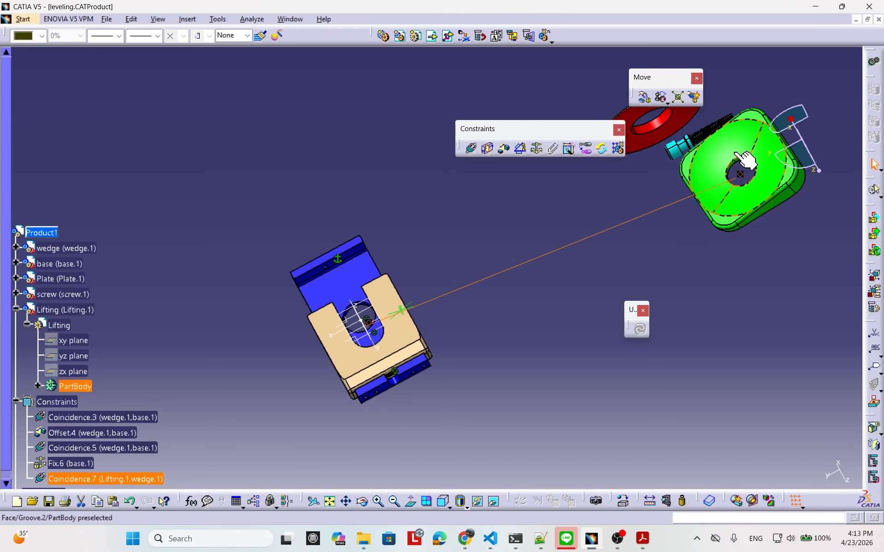
pyautogui.moveTo(531, 281); pyautogui.dragTo(616, 178, button='middle')
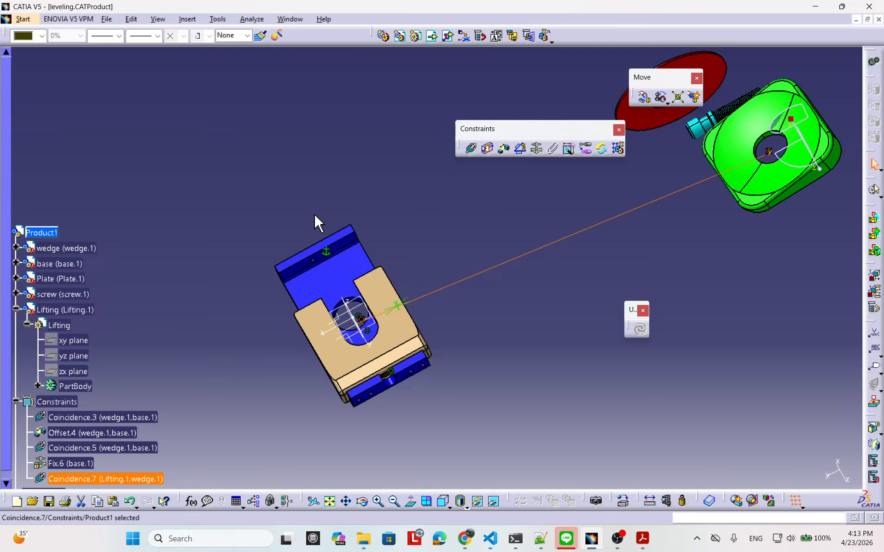
pyautogui.moveTo(363, 377); pyautogui.dragTo(423, 309, button='middle')
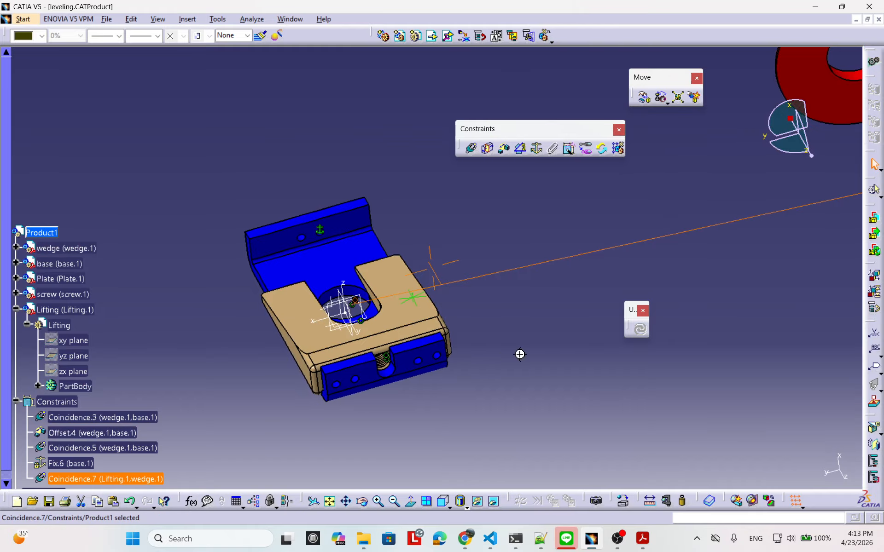
pyautogui.moveTo(519, 355); pyautogui.dragTo(529, 296, button='middle')
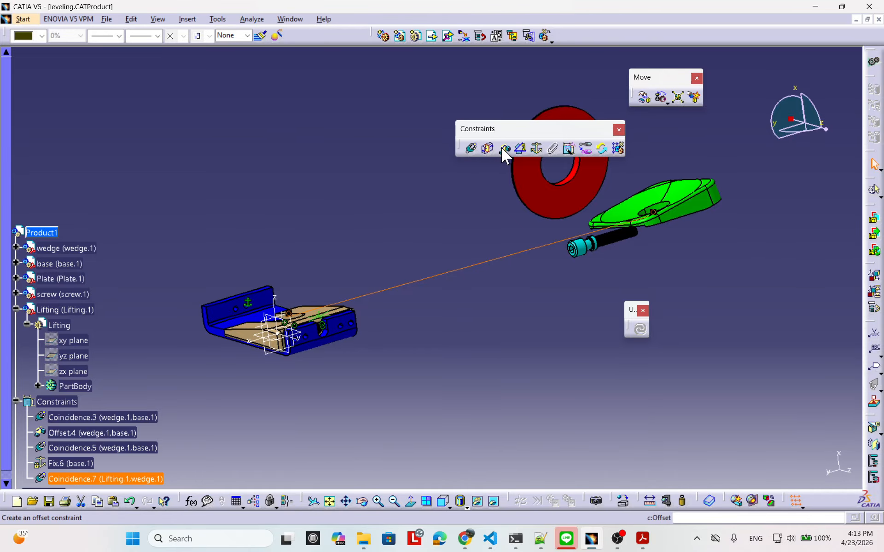
pyautogui.moveTo(490, 310); pyautogui.dragTo(484, 345, button='middle')
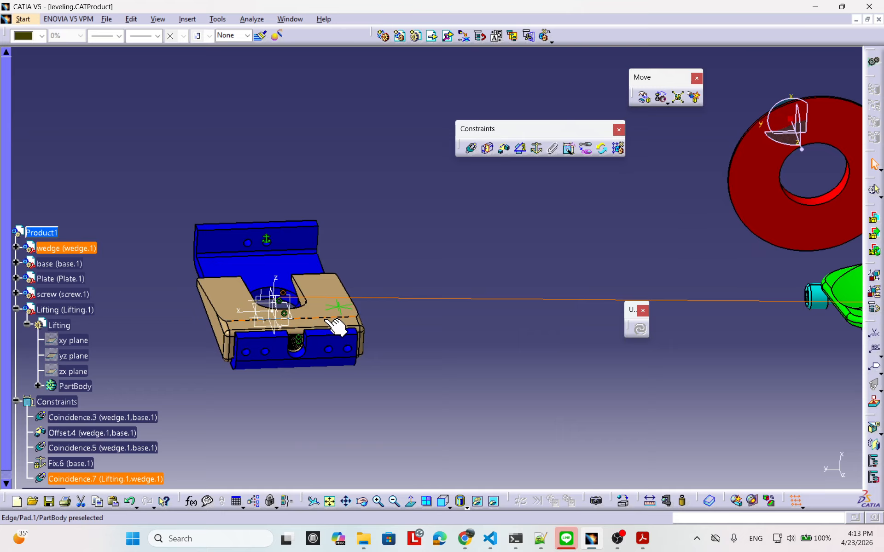
pyautogui.moveTo(415, 288); pyautogui.dragTo(396, 301, button='middle')
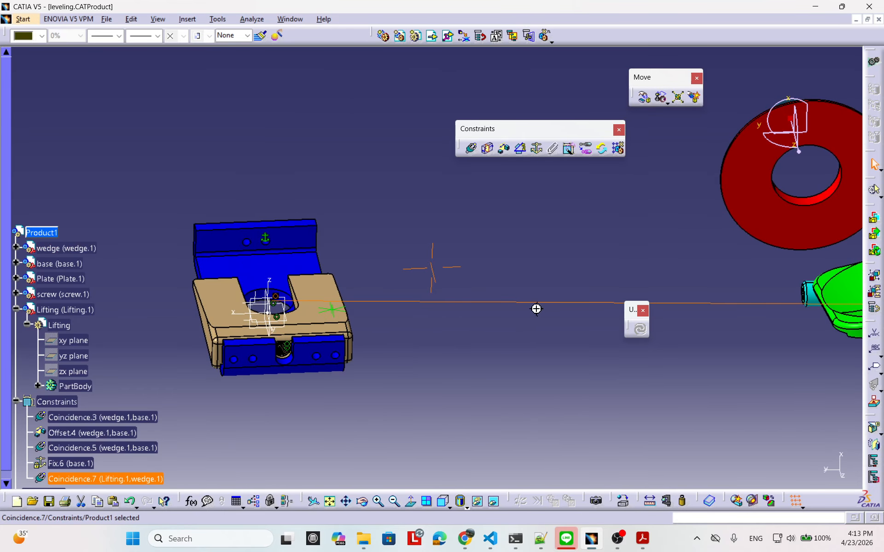
pyautogui.moveTo(534, 308); pyautogui.dragTo(403, 309, button='middle')
pyautogui.moveTo(388, 341); pyautogui.dragTo(818, 235, button='middle')
pyautogui.moveTo(679, 284); pyautogui.dragTo(318, 277, button='middle')
pyautogui.moveTo(315, 208); pyautogui.dragTo(420, 341, button='middle')
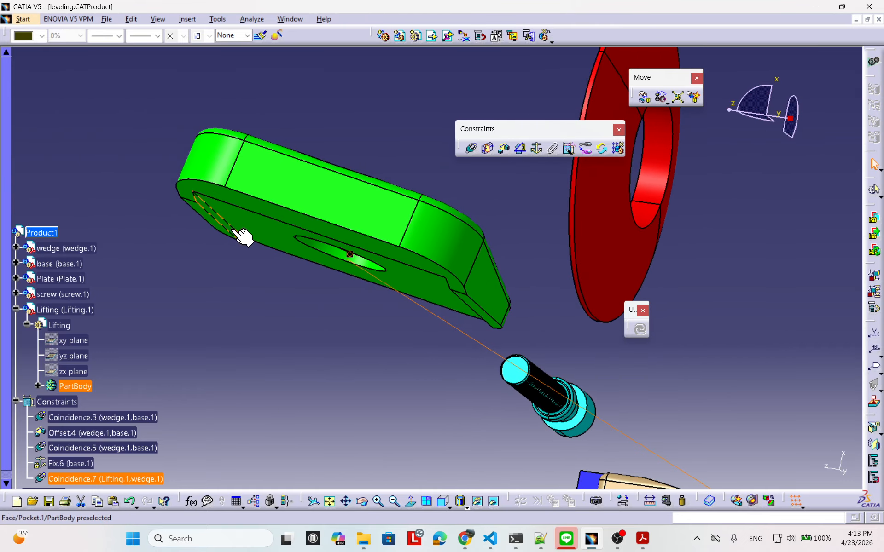
pyautogui.moveTo(381, 259); pyautogui.dragTo(607, 342, button='middle')
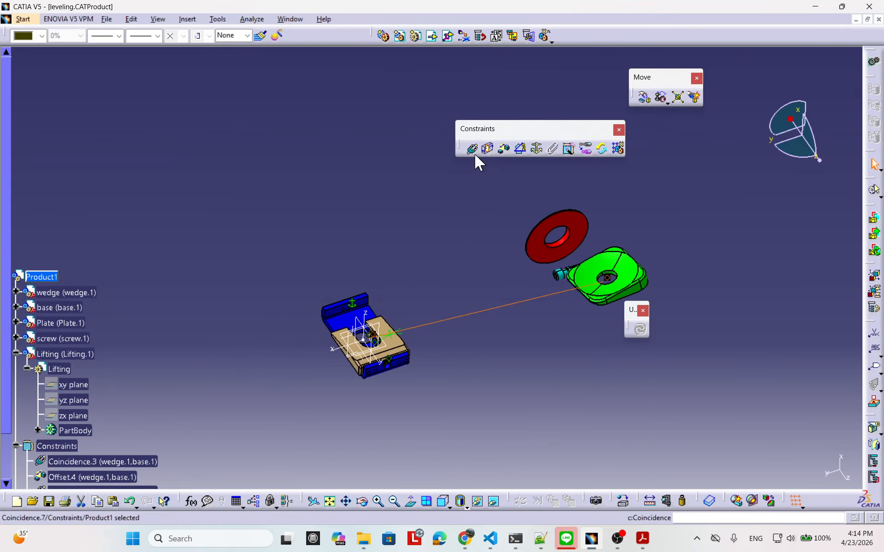
pyautogui.moveTo(314, 348); pyautogui.dragTo(547, 349, button='middle')
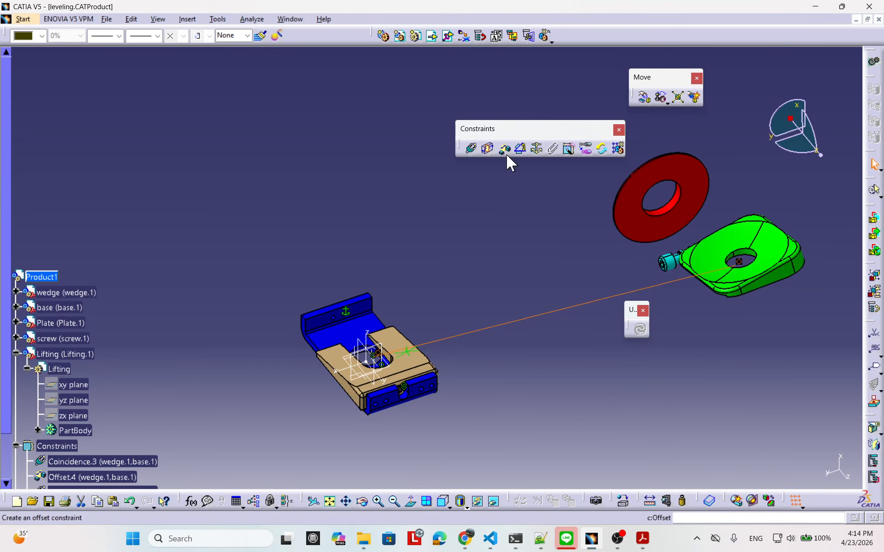
pyautogui.moveTo(441, 316); pyautogui.dragTo(466, 198, button='middle')
# Step: Create a coincidence constraint with Opposite orientation between the side face of the lifting part's underside pocket and the wedge's side face
pyautogui.click(471, 148)
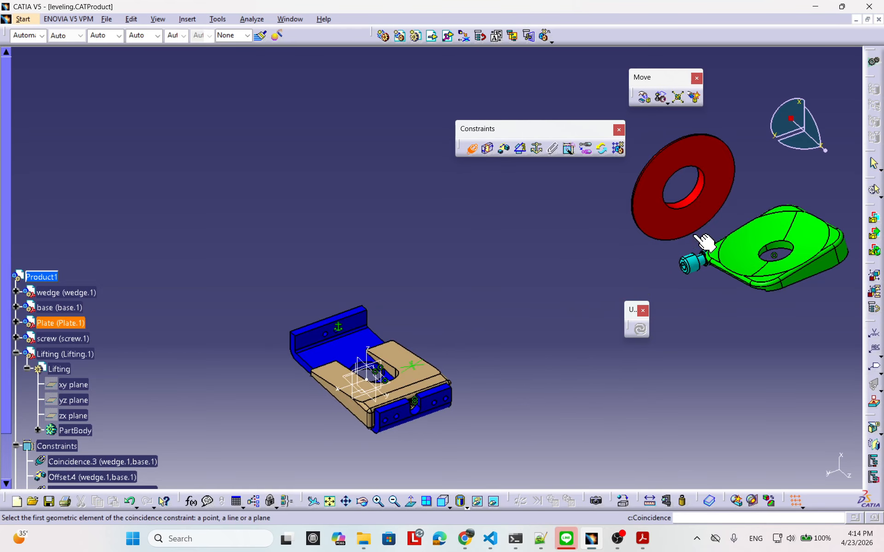
pyautogui.moveTo(705, 251); pyautogui.dragTo(481, 253, button='middle')
pyautogui.moveTo(641, 297); pyautogui.dragTo(528, 199, button='middle')
pyautogui.moveTo(612, 226); pyautogui.dragTo(584, 242, button='middle')
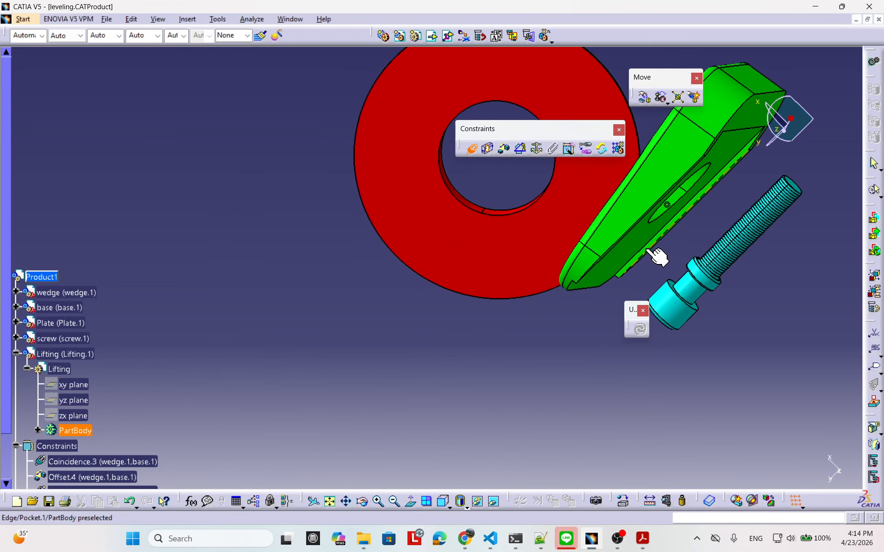
pyautogui.moveTo(658, 257); pyautogui.dragTo(562, 292, button='middle')
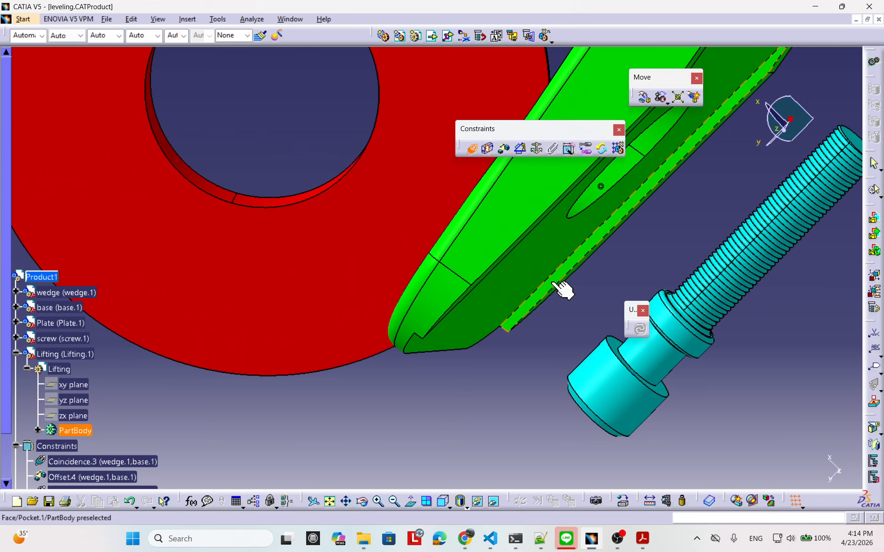
pyautogui.moveTo(369, 231); pyautogui.dragTo(386, 337, button='middle')
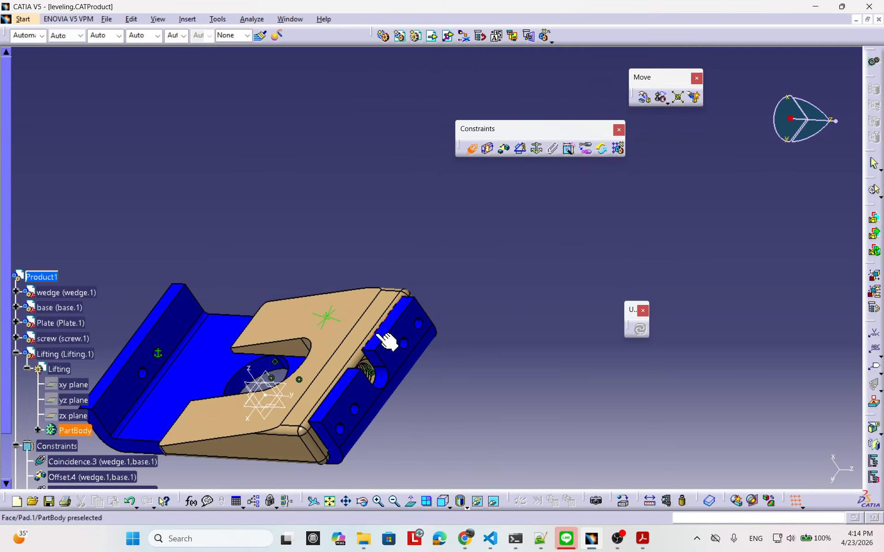
pyautogui.click(279, 451)
pyautogui.moveTo(448, 359); pyautogui.dragTo(467, 346, button='middle')
pyautogui.moveTo(417, 333); pyautogui.dragTo(516, 323, button='middle')
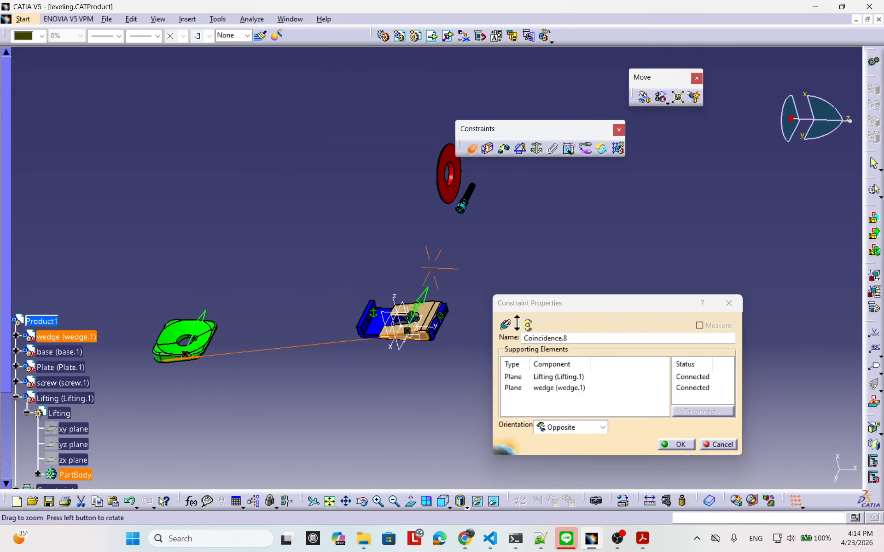
pyautogui.click(679, 445)
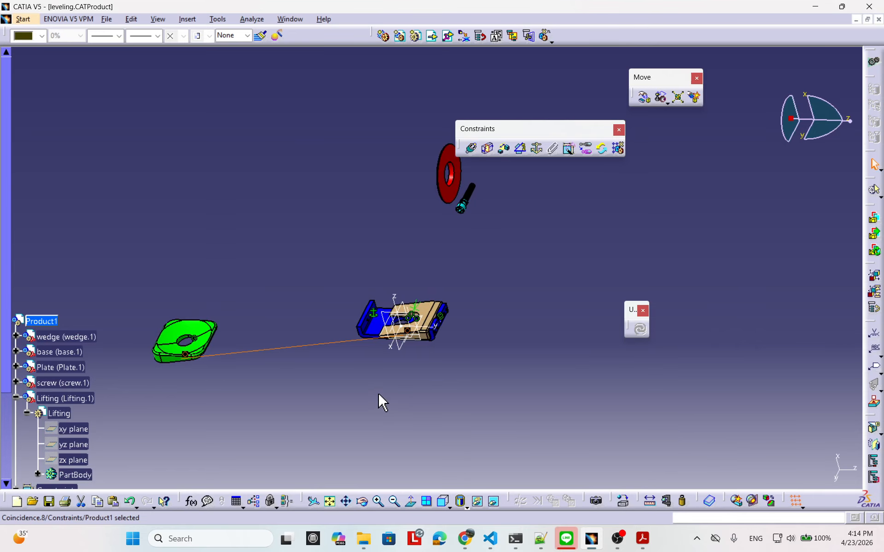
# Step: Attach the compass to the lifting part, move the part over the wedge, and update the assembly
pyautogui.moveTo(378, 395); pyautogui.dragTo(486, 299, button='middle')
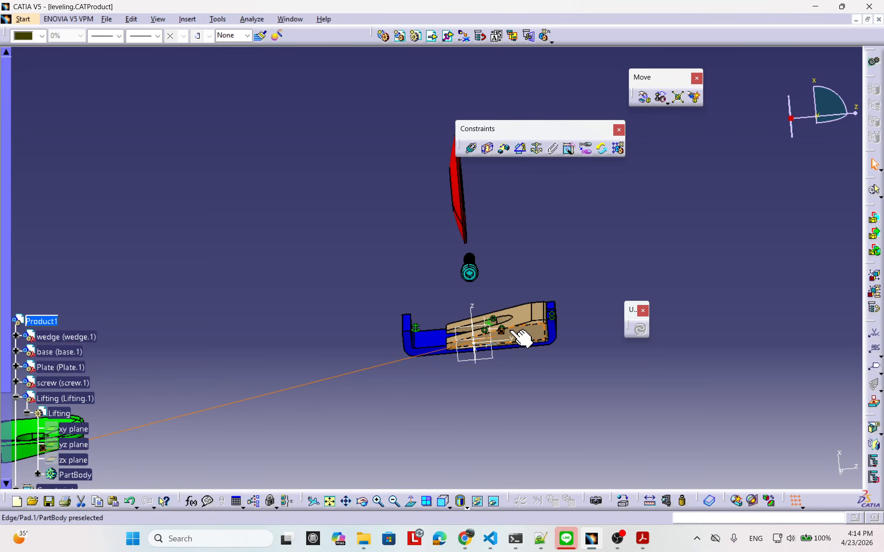
pyautogui.moveTo(523, 338); pyautogui.dragTo(532, 294, button='middle')
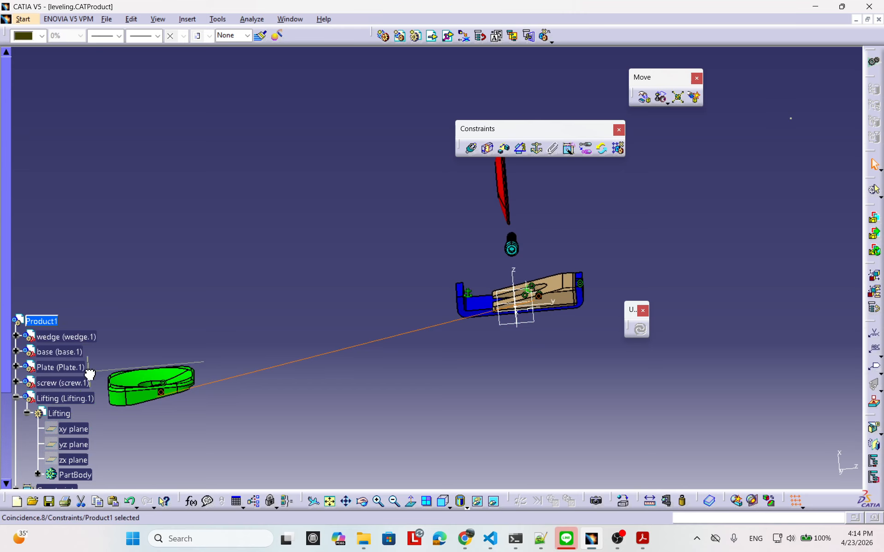
pyautogui.moveTo(113, 389); pyautogui.dragTo(555, 270)
pyautogui.moveTo(584, 282); pyautogui.dragTo(507, 333, button='middle')
pyautogui.moveTo(484, 316); pyautogui.dragTo(452, 317)
pyautogui.moveTo(484, 299); pyautogui.dragTo(343, 360, button='middle')
pyautogui.click(640, 330)
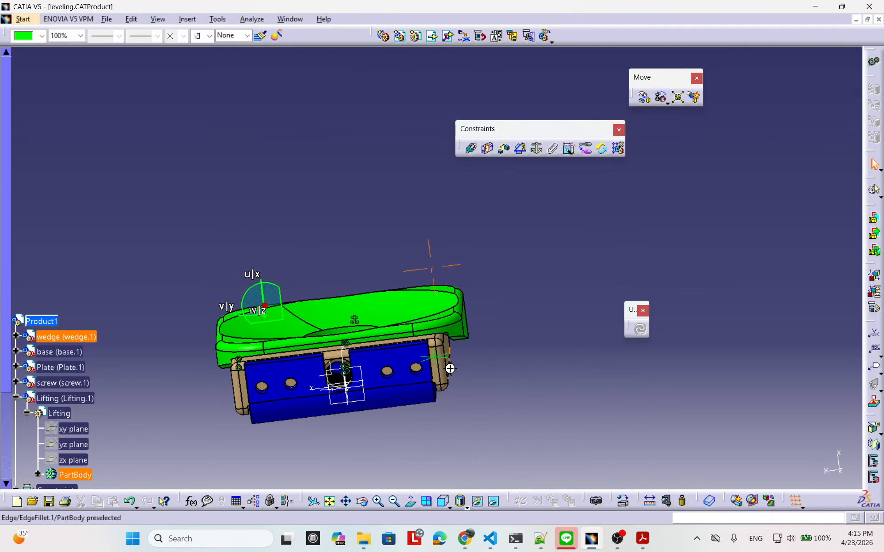
# Step: Measure the distance between the wedge's opposite side face and the facing inner face of the lifting part's pocket
pyautogui.moveTo(450, 366); pyautogui.dragTo(380, 366, button='middle')
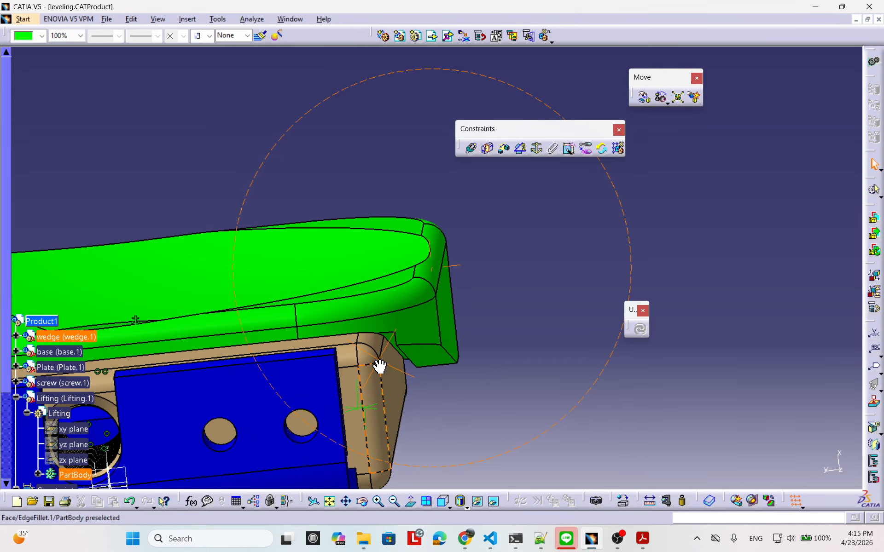
pyautogui.moveTo(380, 367); pyautogui.dragTo(455, 386, button='middle')
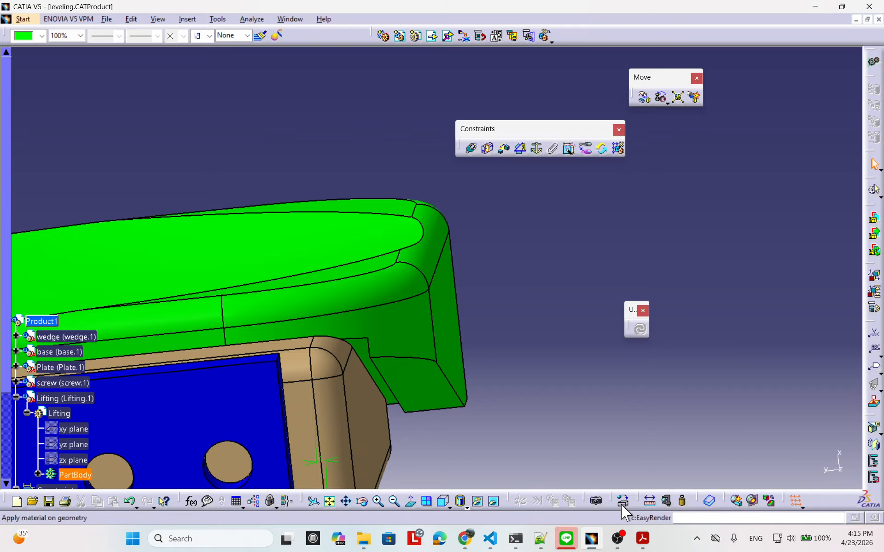
pyautogui.click(649, 500)
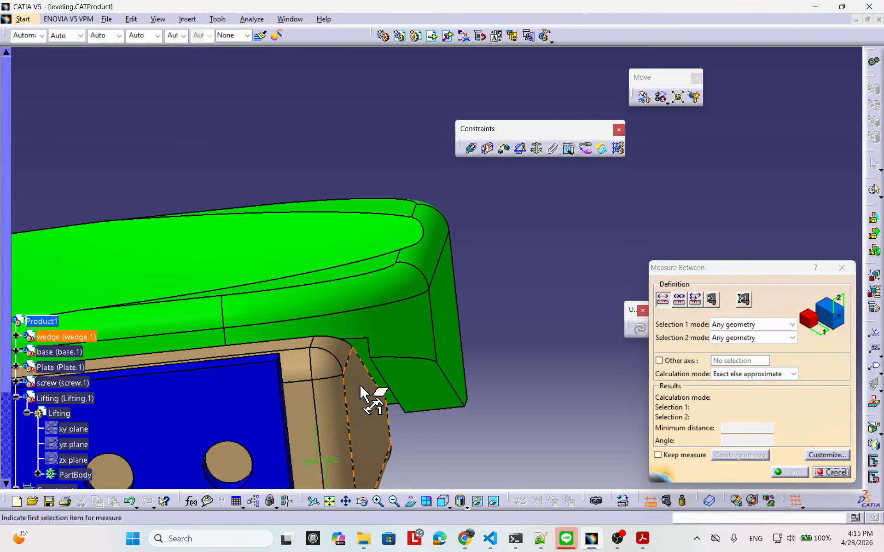
pyautogui.moveTo(400, 399); pyautogui.dragTo(524, 449, button='middle')
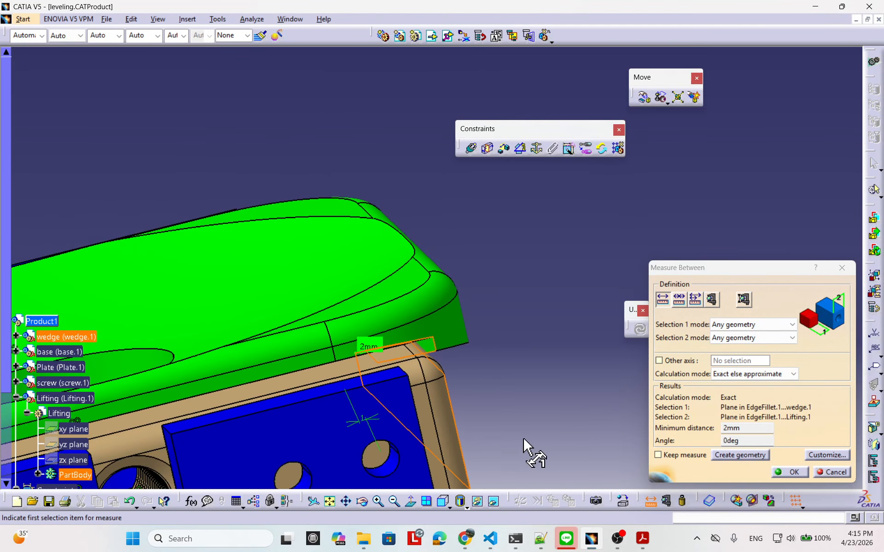
pyautogui.click(832, 472)
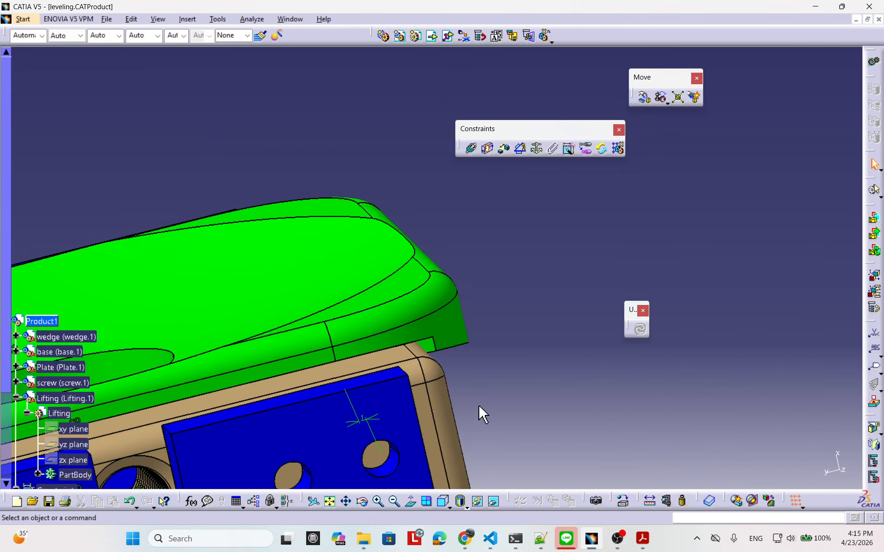
# Step: Delete the Coincidence.8 constraint between the lifting part and the wedge
pyautogui.moveTo(479, 410); pyautogui.dragTo(315, 387, button='middle')
pyautogui.scroll(-5, 240, 420)
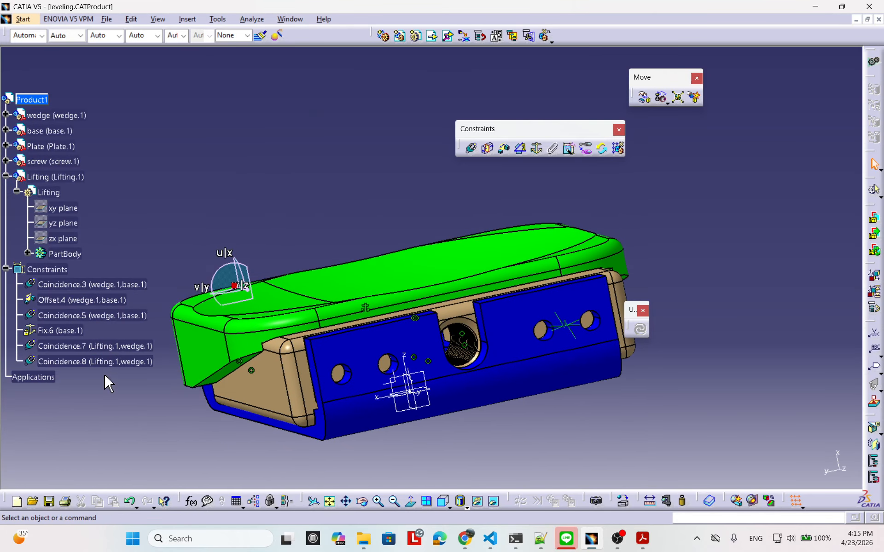
pyautogui.rightClick(102, 365)
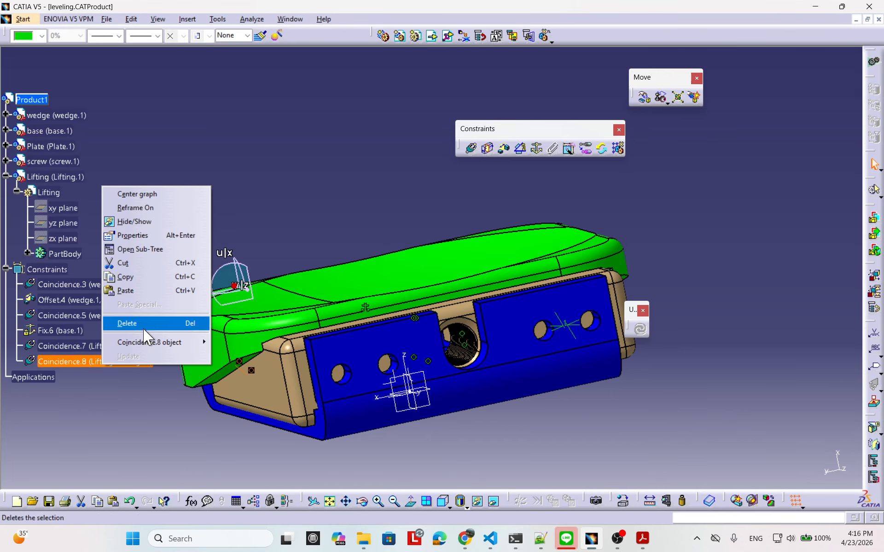
pyautogui.click(127, 323)
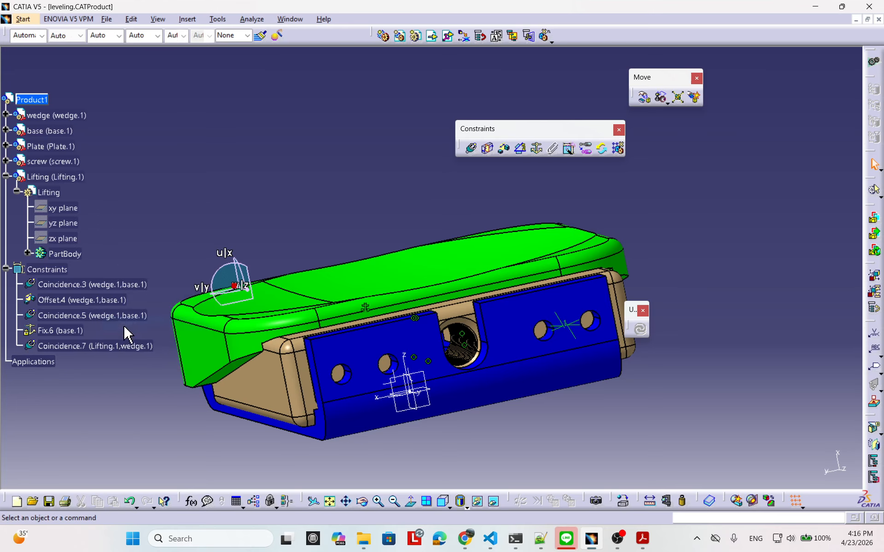
# Step: Create a 2 mm offset constraint with Opposite orientation between the wedge's side face and the facing inner side face of the lifting part
pyautogui.moveTo(336, 355); pyautogui.dragTo(408, 372, button='middle')
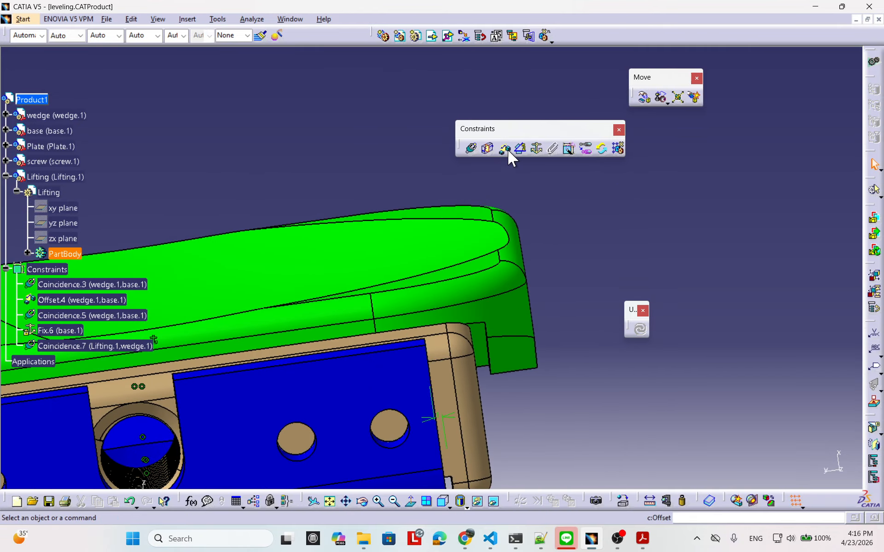
pyautogui.moveTo(544, 293); pyautogui.dragTo(511, 326, button='middle')
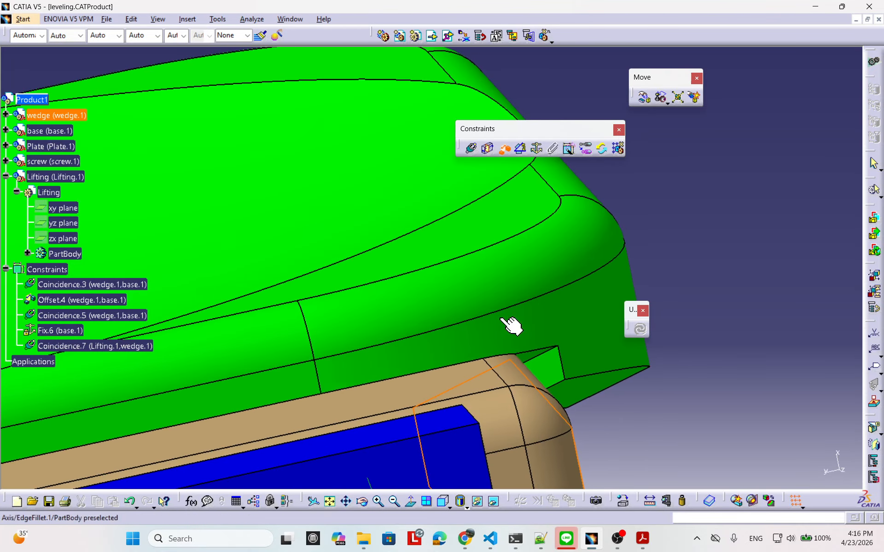
pyautogui.click(556, 375)
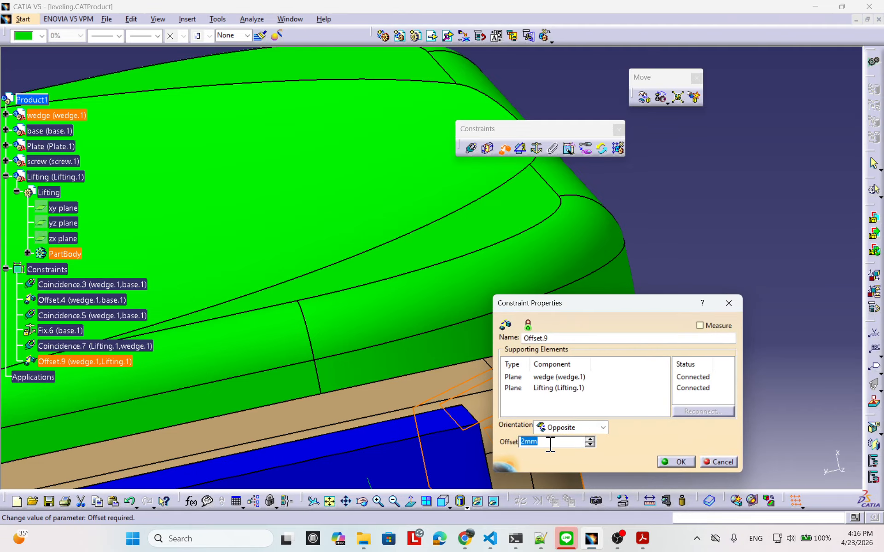
pyautogui.click(691, 463)
pyautogui.click(674, 462)
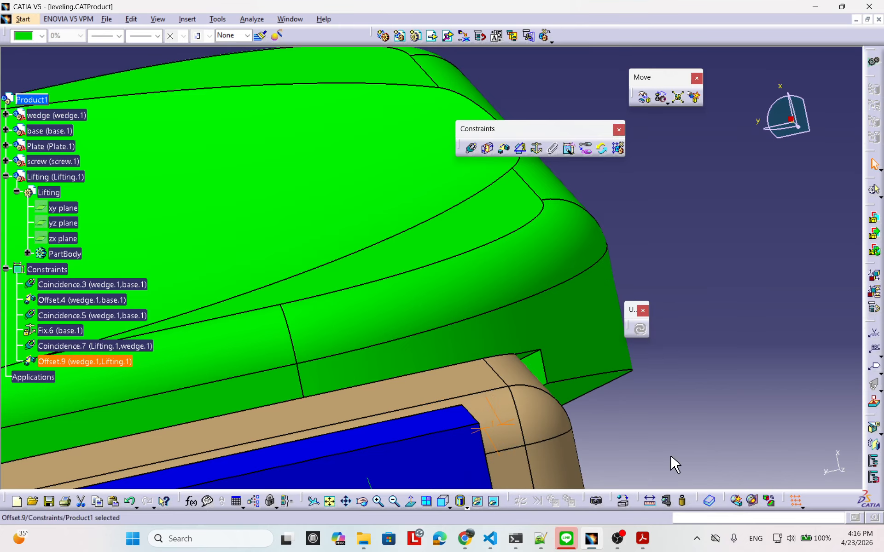
# Step: Attach the compass to the lifting part, slide the part toward the wedge's thick end, and update the assembly
pyautogui.moveTo(670, 463); pyautogui.dragTo(565, 328, button='middle')
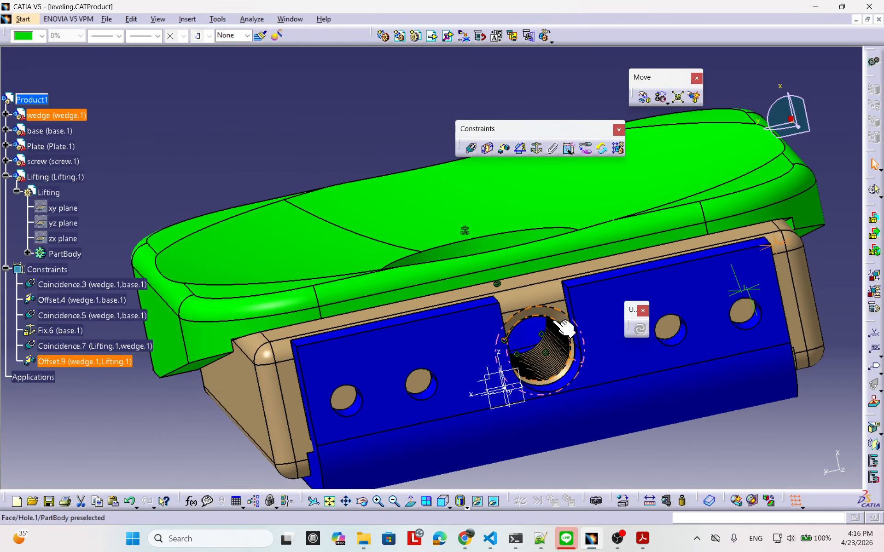
pyautogui.moveTo(369, 387); pyautogui.dragTo(449, 290, button='middle')
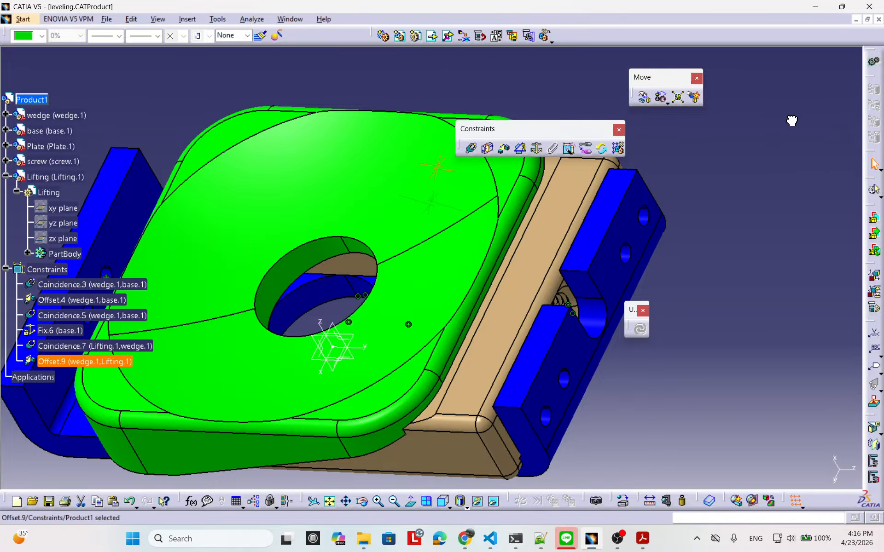
pyautogui.moveTo(219, 145); pyautogui.dragTo(671, 229)
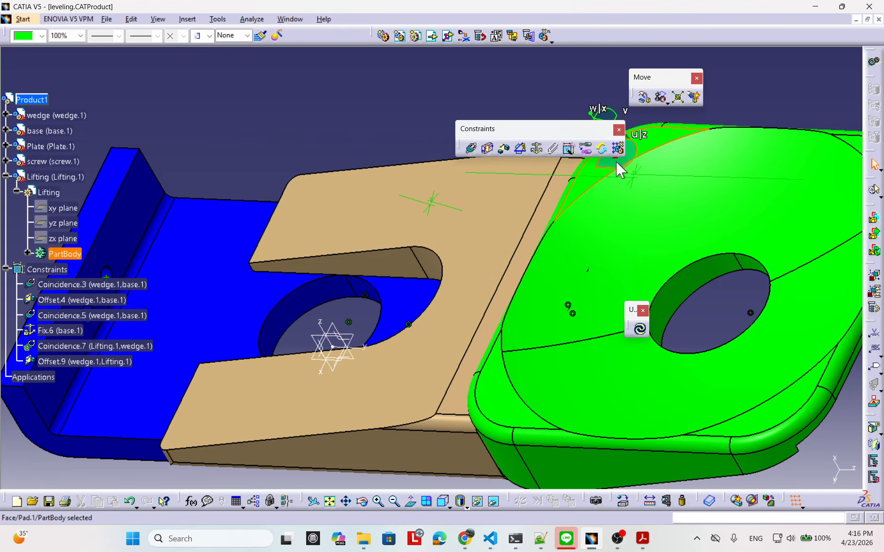
pyautogui.click(640, 330)
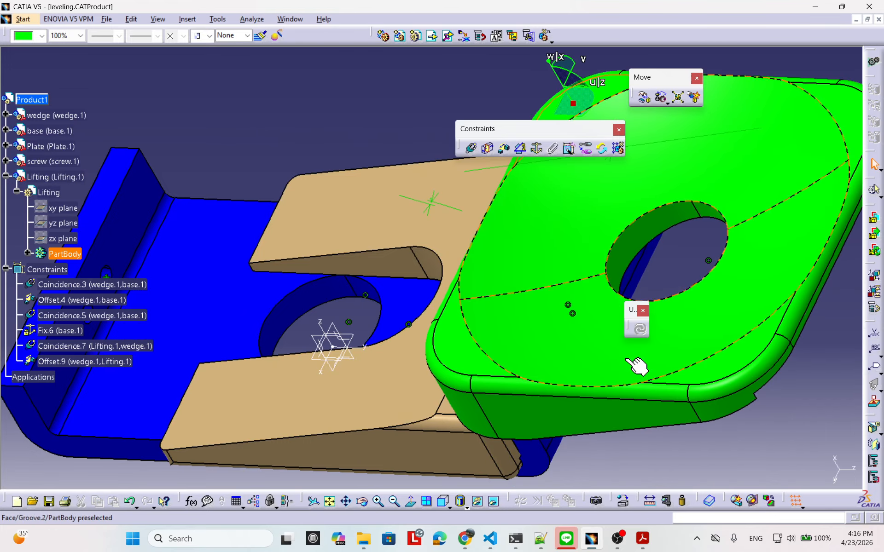
# Step: Examine from the side and above how the displaced lifting part's sloped underside lines up with the wedge's upper face
pyautogui.moveTo(635, 361); pyautogui.dragTo(459, 292, button='middle')
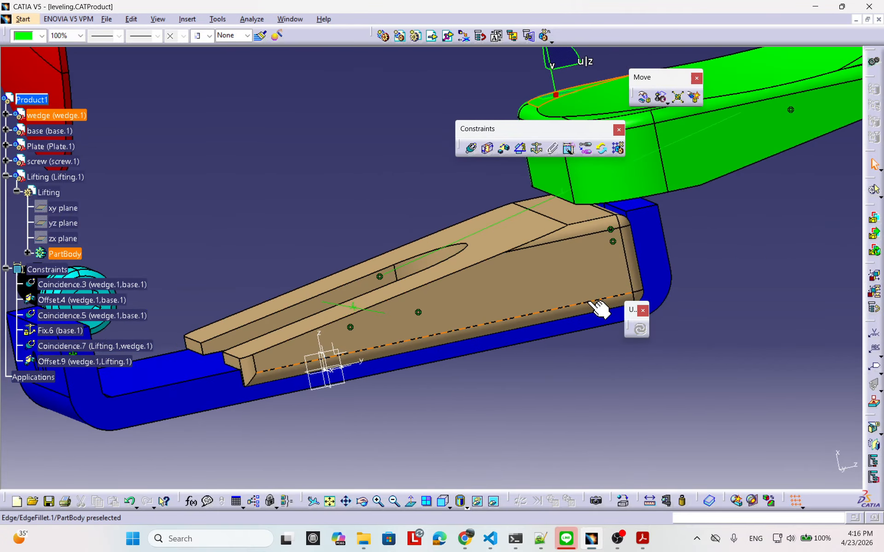
pyautogui.moveTo(600, 309); pyautogui.dragTo(529, 350, button='middle')
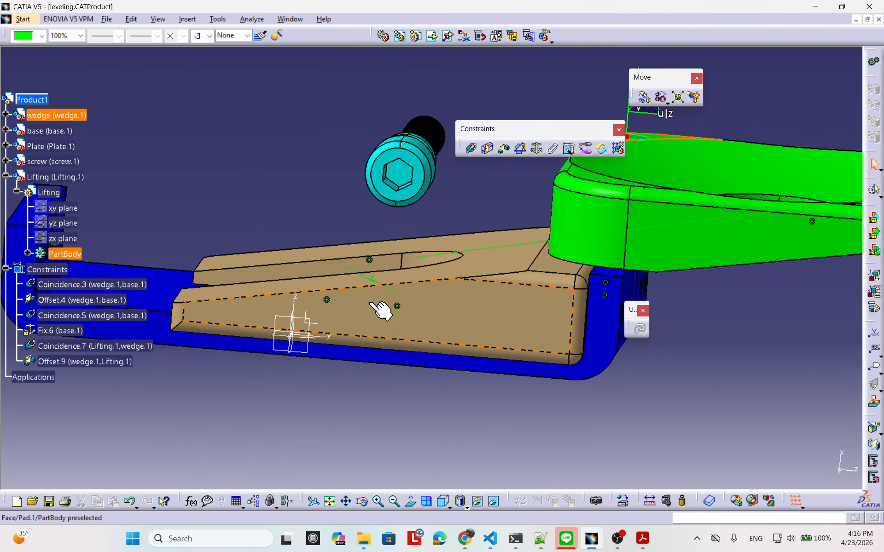
pyautogui.moveTo(381, 311); pyautogui.dragTo(345, 326, button='middle')
pyautogui.moveTo(578, 393); pyautogui.dragTo(692, 260, button='middle')
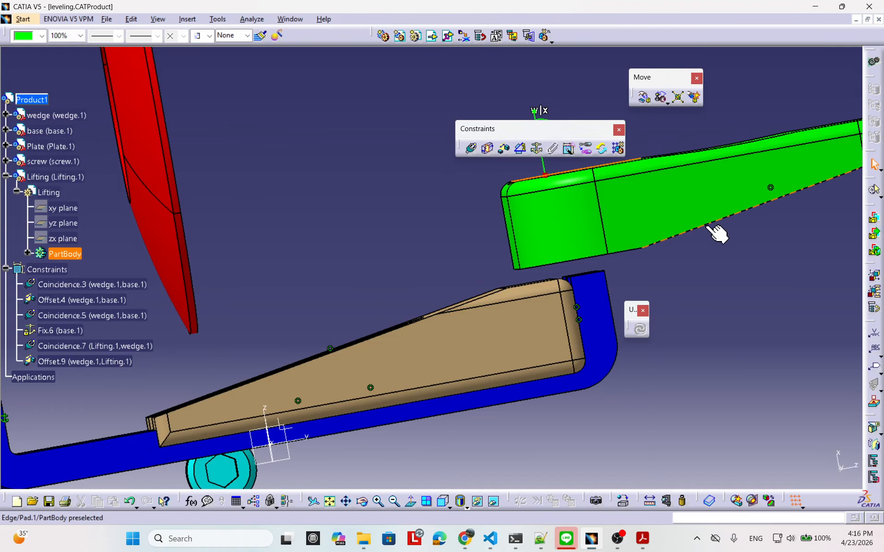
pyautogui.moveTo(587, 300); pyautogui.dragTo(529, 313, button='middle')
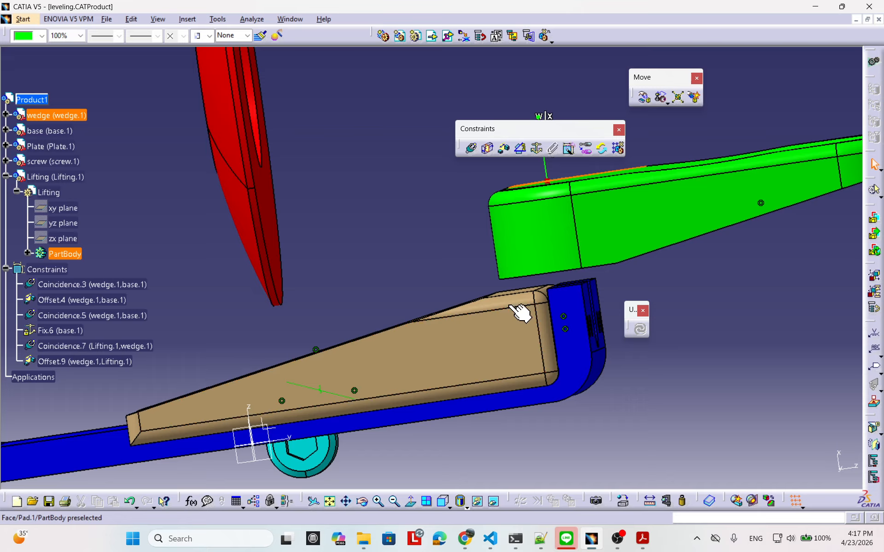
pyautogui.moveTo(557, 325); pyautogui.dragTo(586, 366, button='middle')
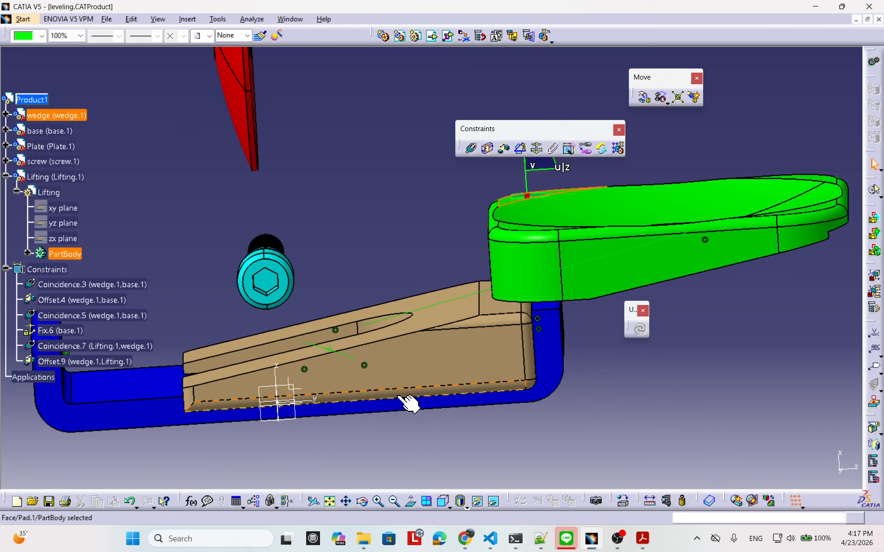
pyautogui.moveTo(353, 373); pyautogui.dragTo(387, 374, button='middle')
pyautogui.moveTo(384, 396); pyautogui.dragTo(495, 203, button='middle')
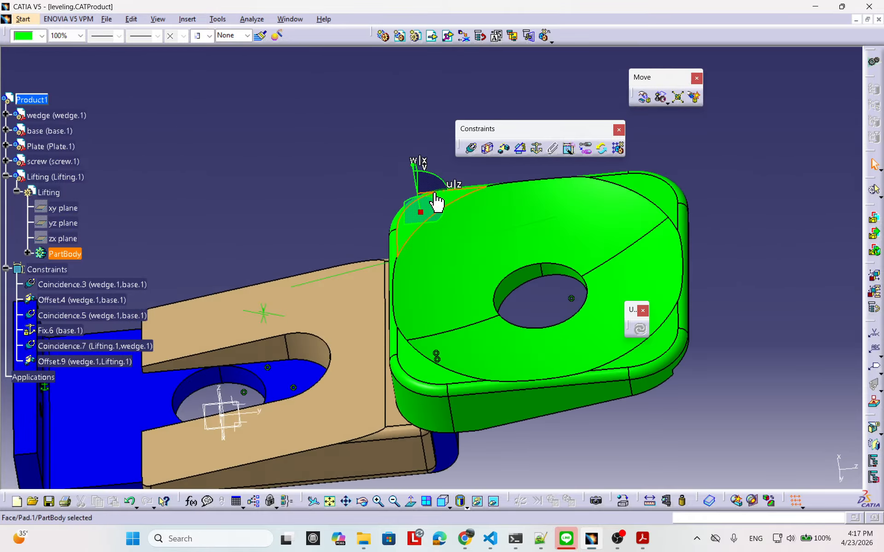
# Step: Move the lifting part back over the wedge and base, update the assembly, and check the alignment of the central holes
pyautogui.moveTo(435, 201); pyautogui.dragTo(284, 170)
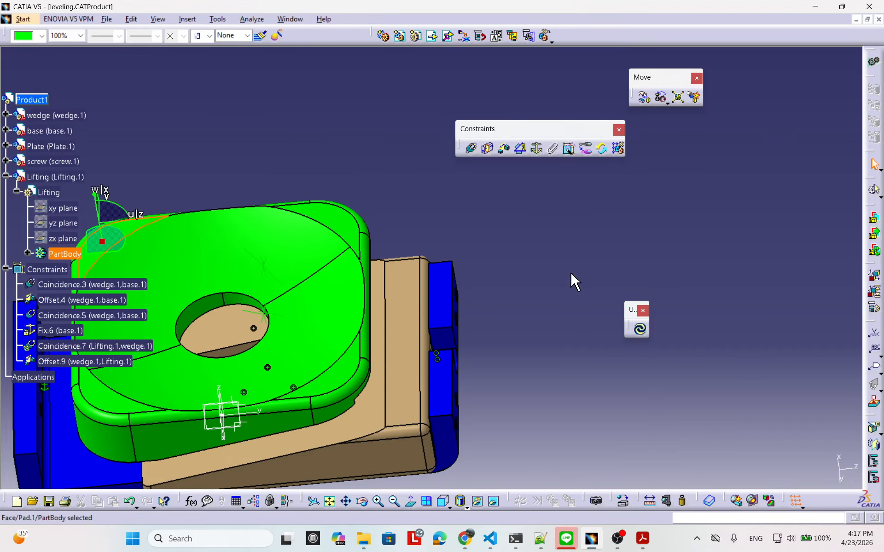
pyautogui.click(640, 330)
pyautogui.moveTo(364, 310); pyautogui.dragTo(327, 252, button='middle')
pyautogui.moveTo(442, 292); pyautogui.dragTo(414, 294, button='middle')
pyautogui.click(366, 307)
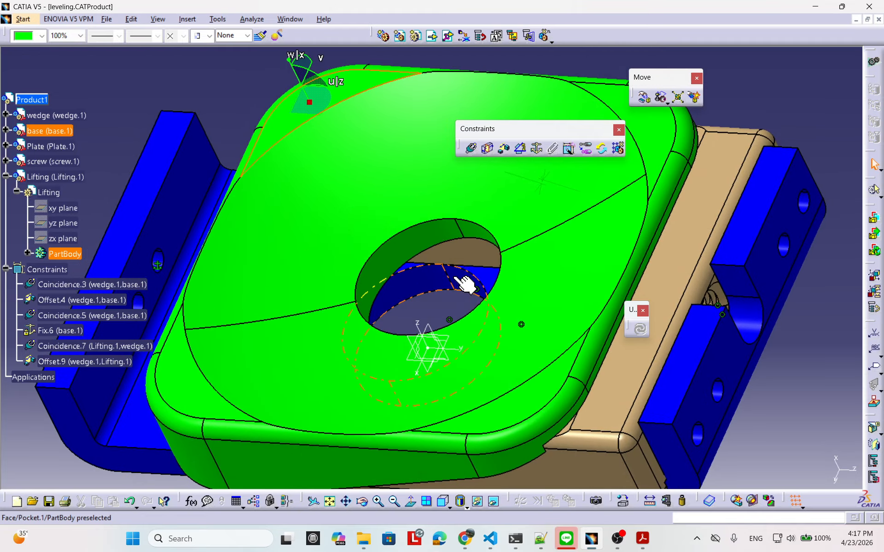
pyautogui.click(448, 295)
pyautogui.moveTo(383, 271); pyautogui.dragTo(207, 304, button='middle')
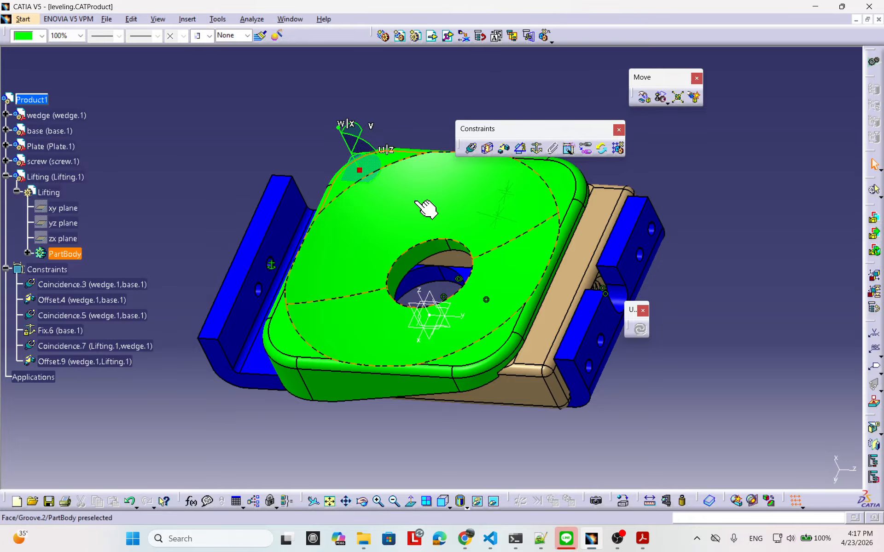
pyautogui.moveTo(414, 364); pyautogui.dragTo(431, 300, button='middle')
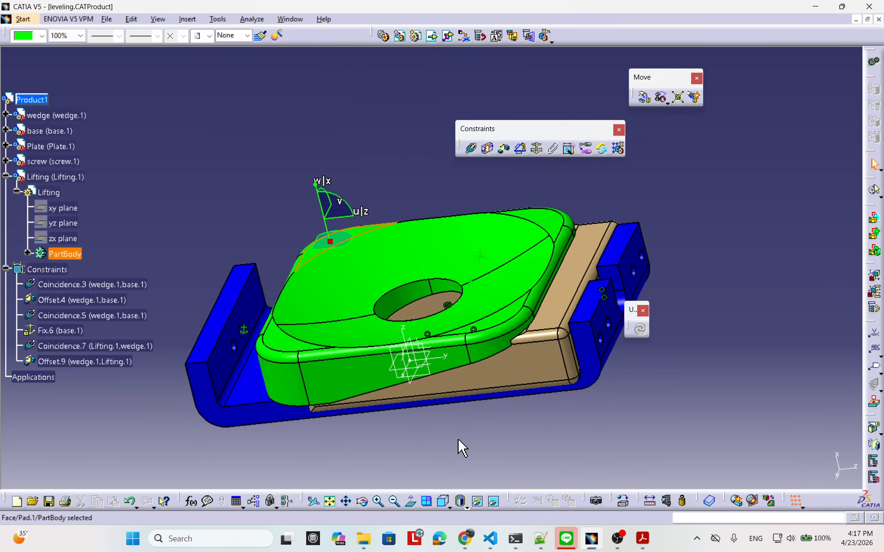
# Step: Examine from the side and above how the lifting part's round hole sits over the wedge slot and base hole
pyautogui.moveTo(462, 447); pyautogui.dragTo(448, 456, button='middle')
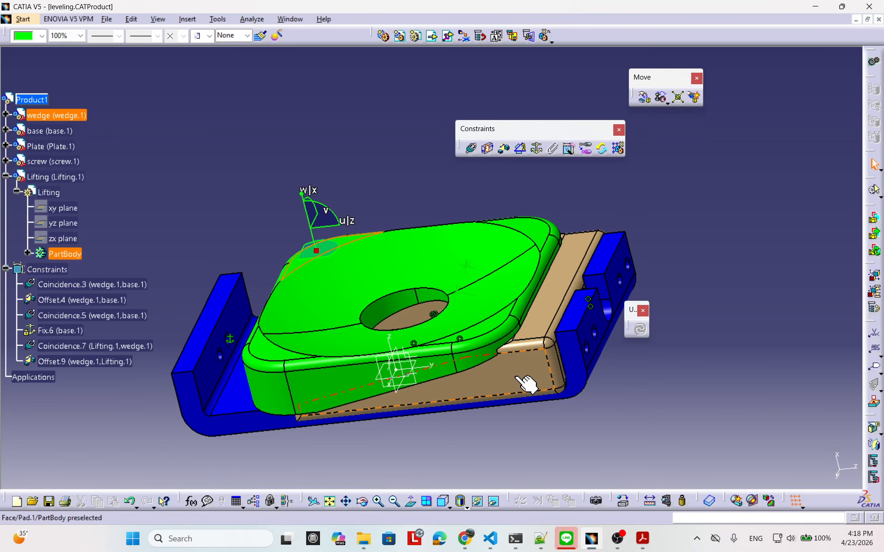
pyautogui.click(544, 367)
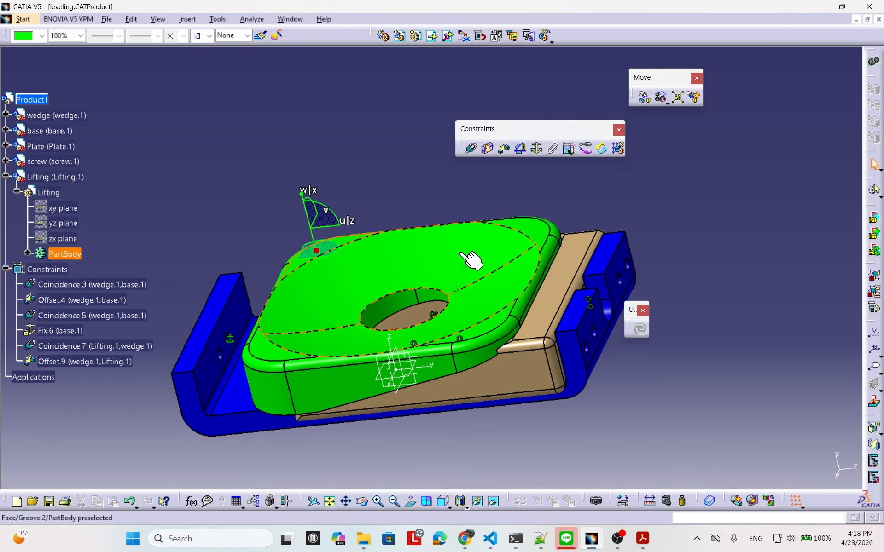
pyautogui.moveTo(523, 290); pyautogui.dragTo(481, 327, button='middle')
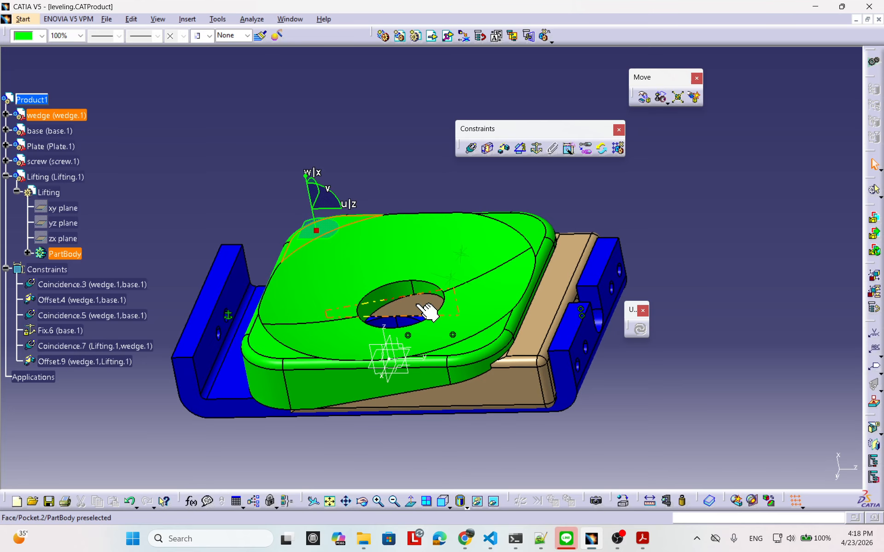
pyautogui.moveTo(427, 312); pyautogui.dragTo(423, 311, button='middle')
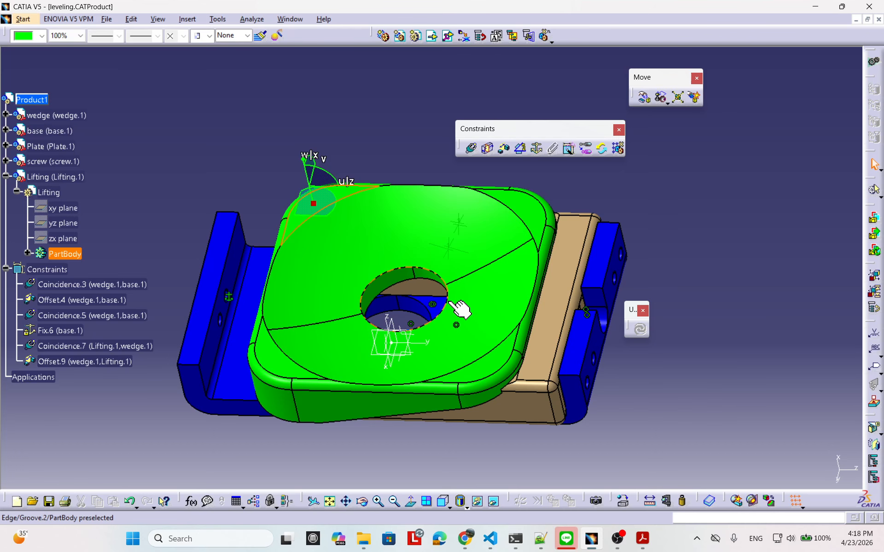
pyautogui.click(408, 319)
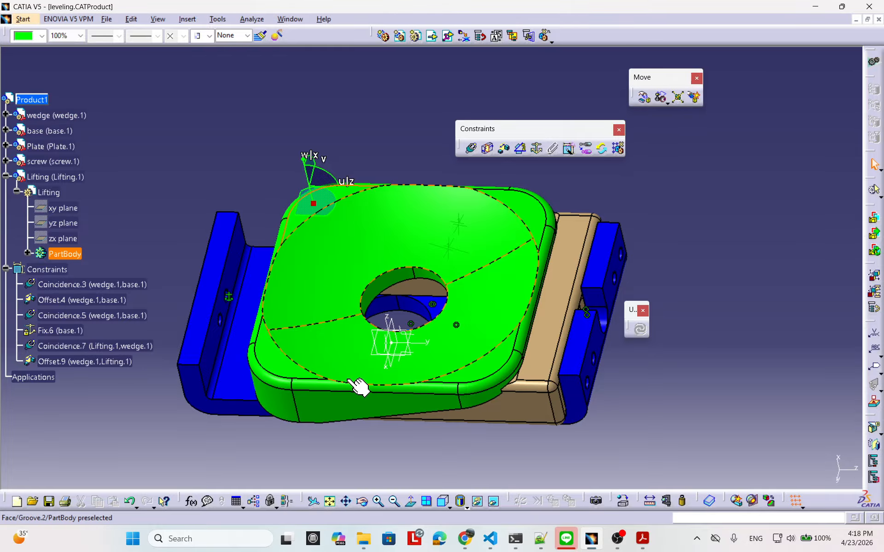
pyautogui.moveTo(437, 375); pyautogui.dragTo(478, 408, button='middle')
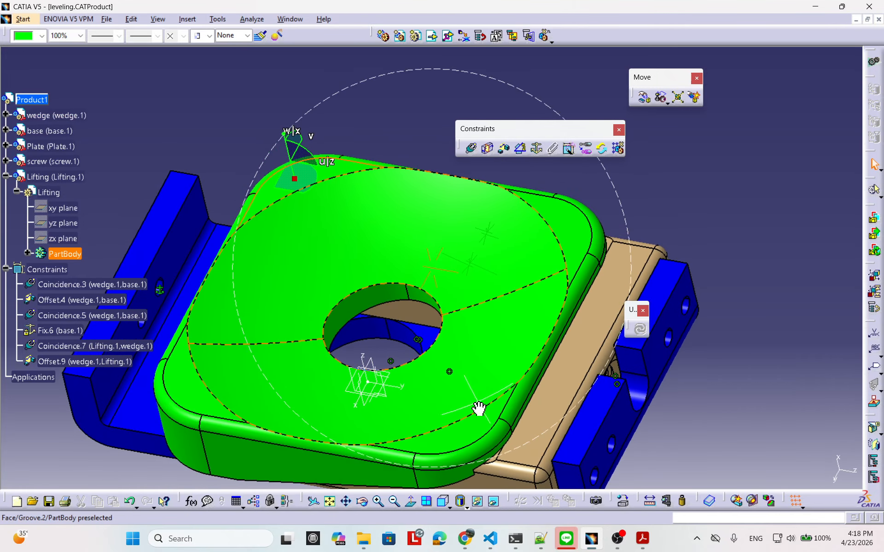
pyautogui.click(471, 149)
pyautogui.moveTo(454, 305); pyautogui.dragTo(454, 248, button='middle')
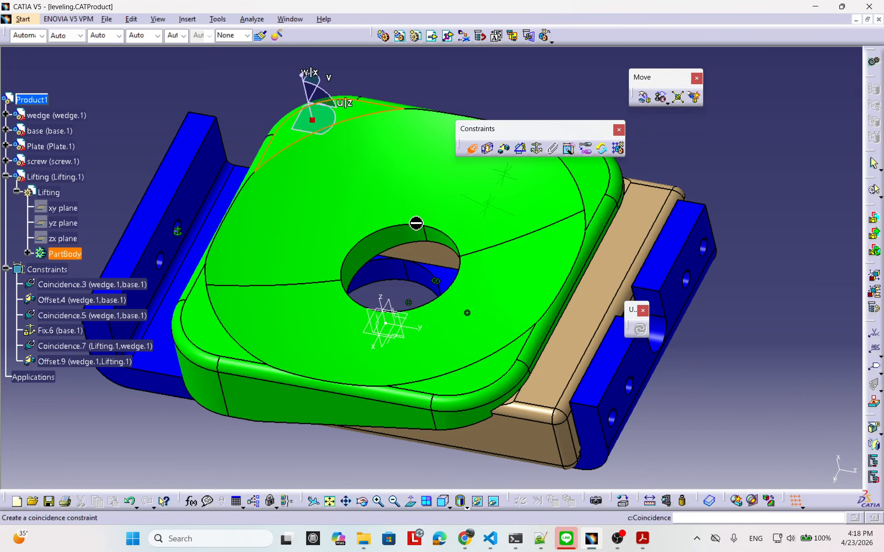
pyautogui.click(435, 251)
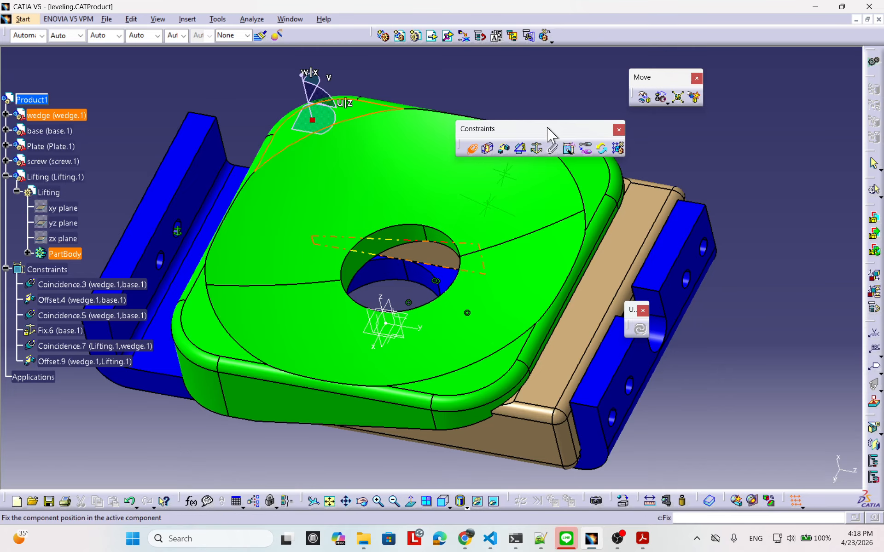
pyautogui.moveTo(548, 134); pyautogui.dragTo(573, 132)
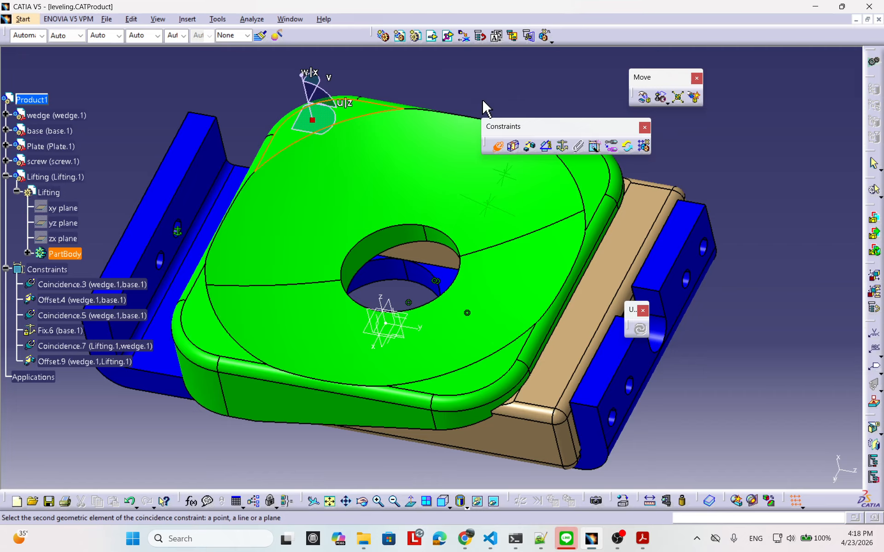
pyautogui.press('Escape')
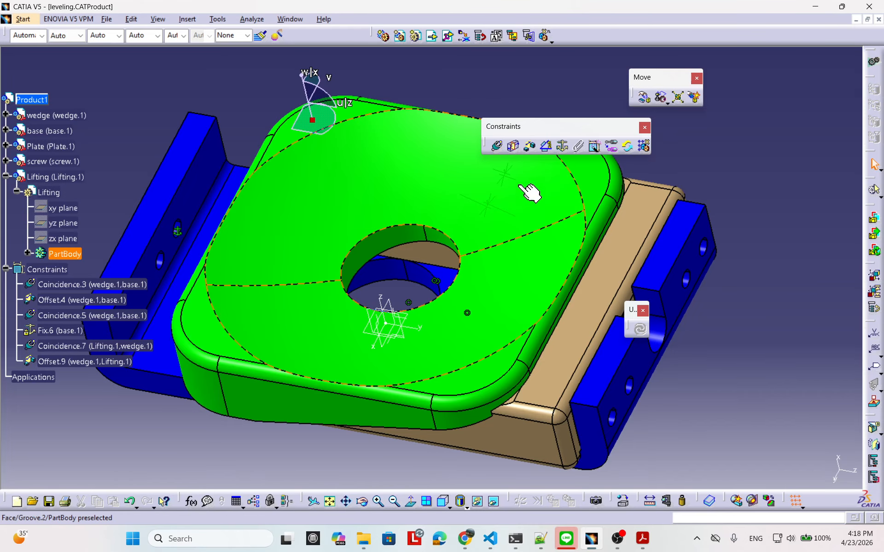
# Step: Create a coincidence constraint between the axis of the lifting part's central hole and the axis of the base's round hole
pyautogui.click(500, 148)
pyautogui.moveTo(528, 203); pyautogui.dragTo(483, 261, button='middle')
pyautogui.click(341, 253)
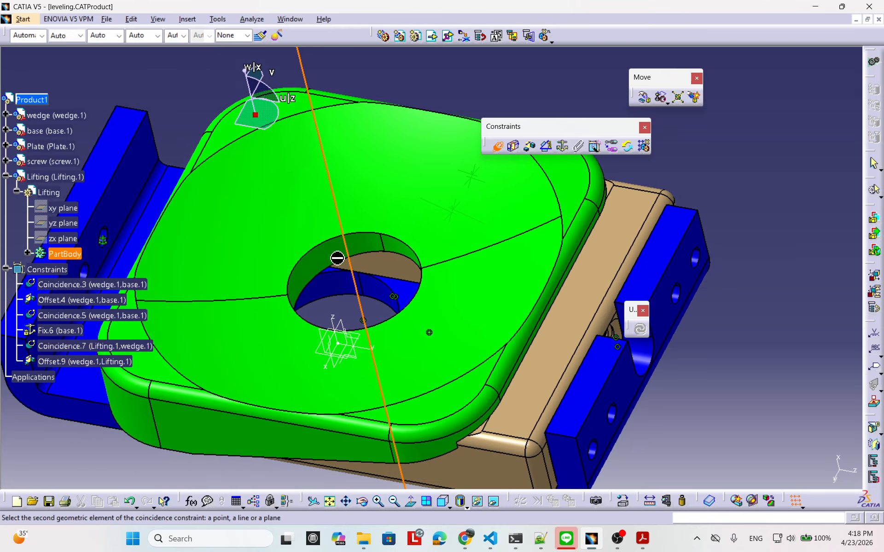
pyautogui.click(334, 284)
pyautogui.moveTo(391, 288); pyautogui.dragTo(366, 301, button='middle')
pyautogui.click(396, 230)
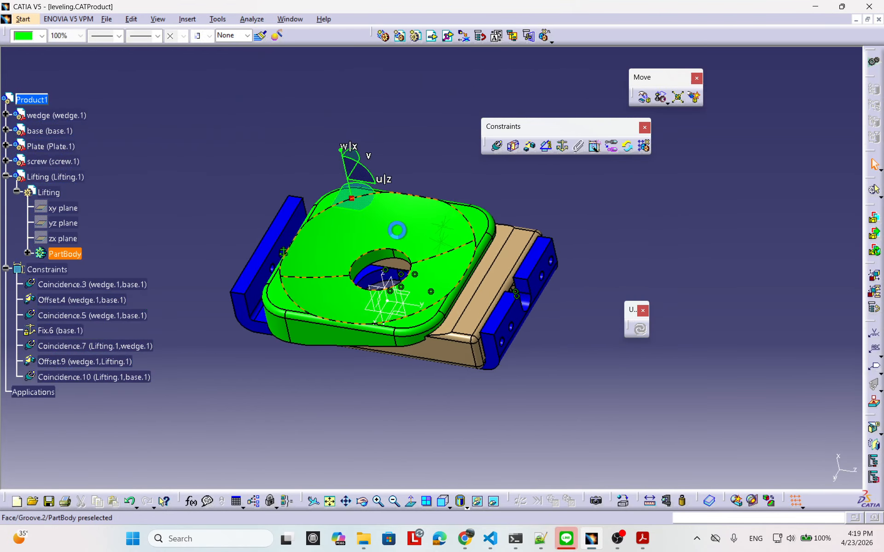
# Step: Pull the lifting part away from the base with the compass, update the assembly, and inspect the hole alignment
pyautogui.moveTo(351, 208); pyautogui.dragTo(142, 173)
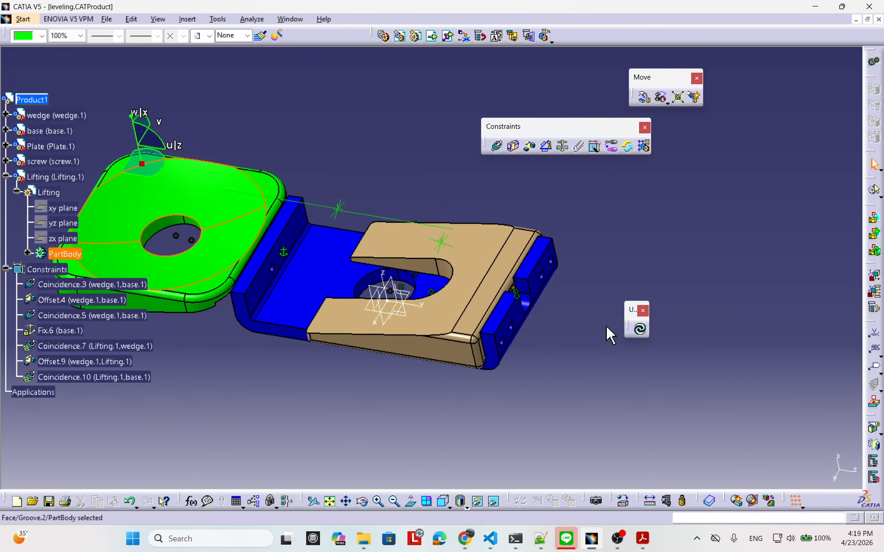
pyautogui.click(640, 329)
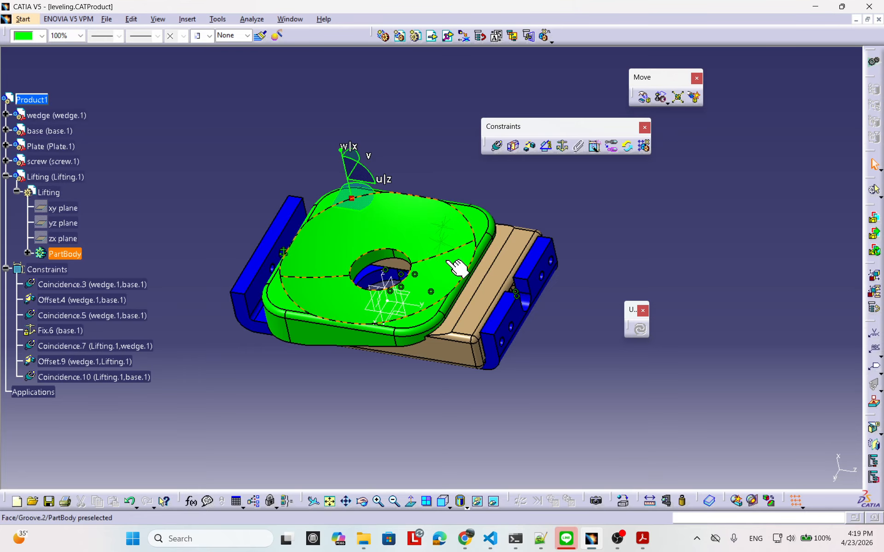
pyautogui.moveTo(448, 240); pyautogui.dragTo(397, 316, button='middle')
pyautogui.moveTo(489, 355); pyautogui.dragTo(467, 317, button='middle')
pyautogui.moveTo(390, 360); pyautogui.dragTo(458, 291, button='middle')
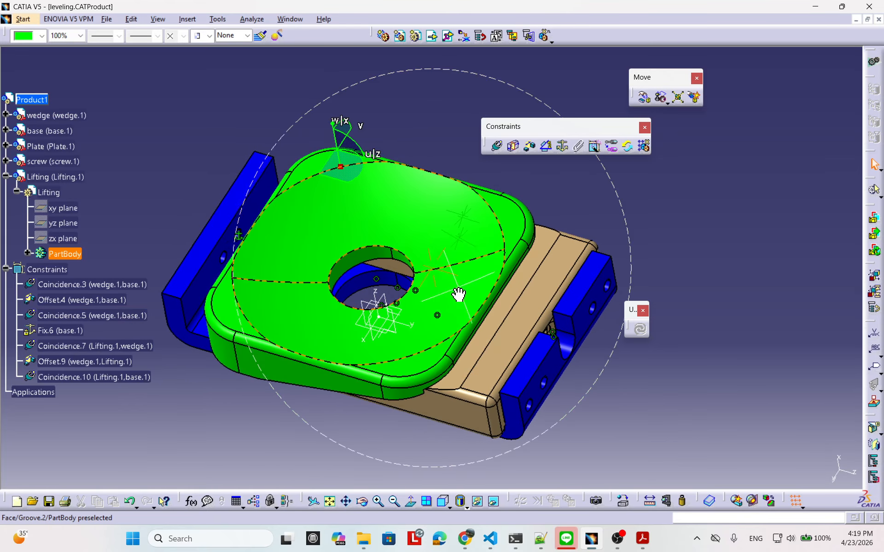
pyautogui.moveTo(395, 305); pyautogui.dragTo(396, 302, button='middle')
pyautogui.click(395, 301)
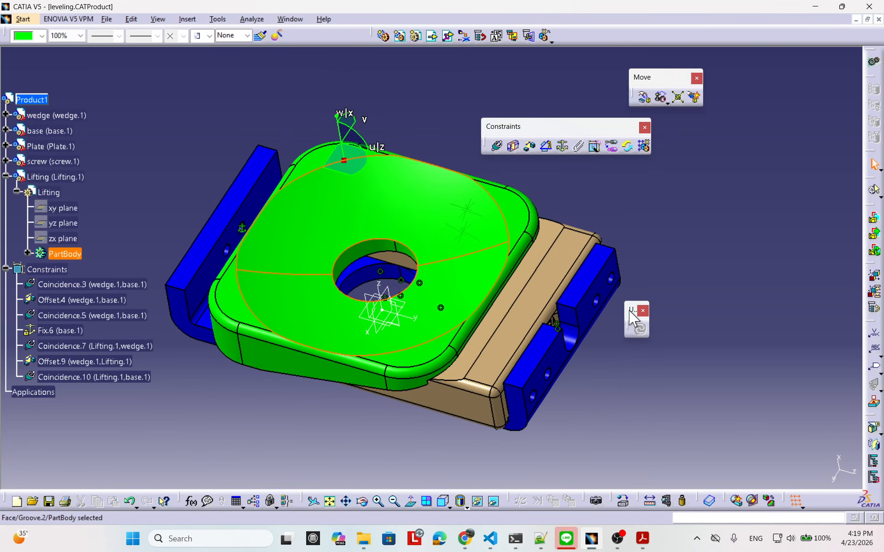
pyautogui.moveTo(627, 321); pyautogui.dragTo(758, 227)
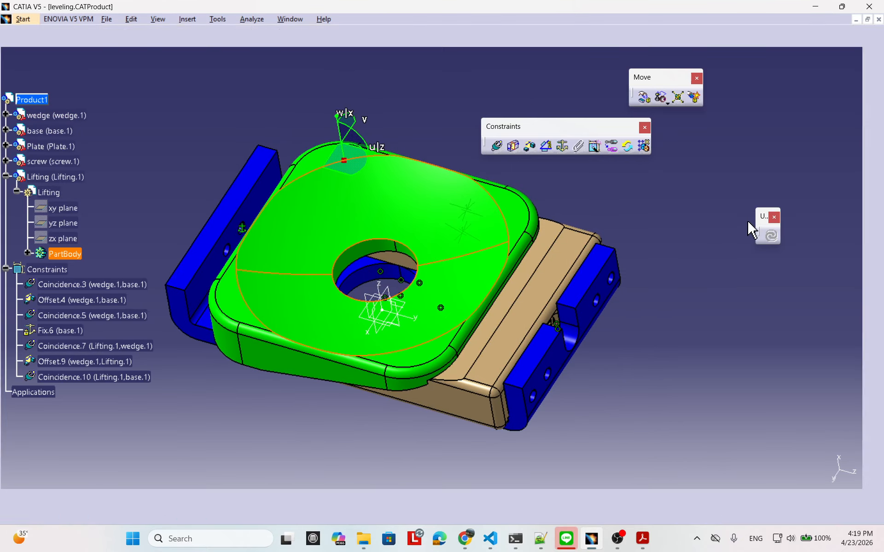
pyautogui.click(678, 98)
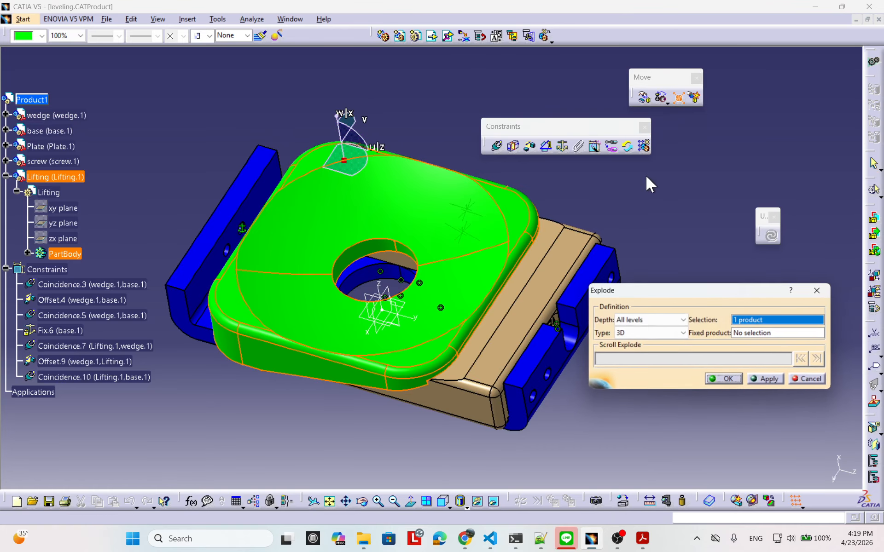
pyautogui.click(767, 378)
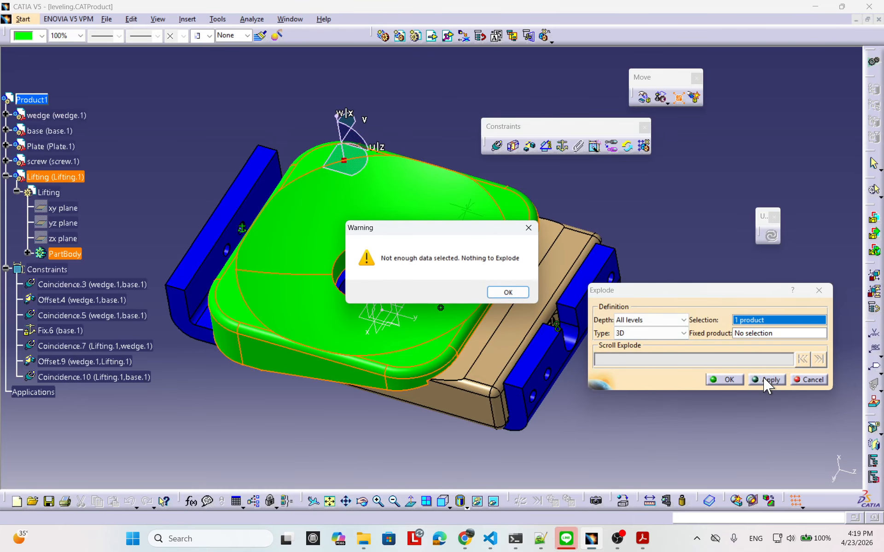
pyautogui.click(507, 293)
pyautogui.click(808, 380)
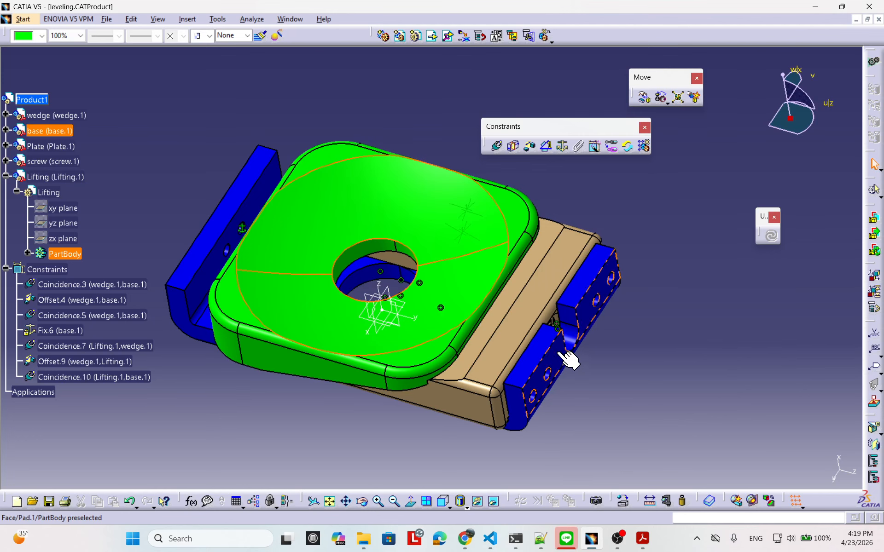
# Step: Explode the whole product at all levels in 3D and accept the modified component positions
pyautogui.click(500, 218)
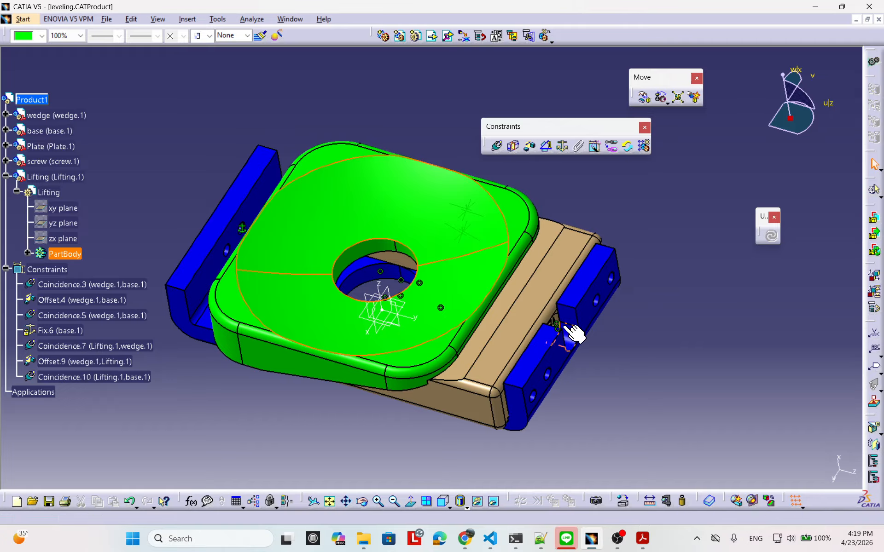
pyautogui.click(641, 361)
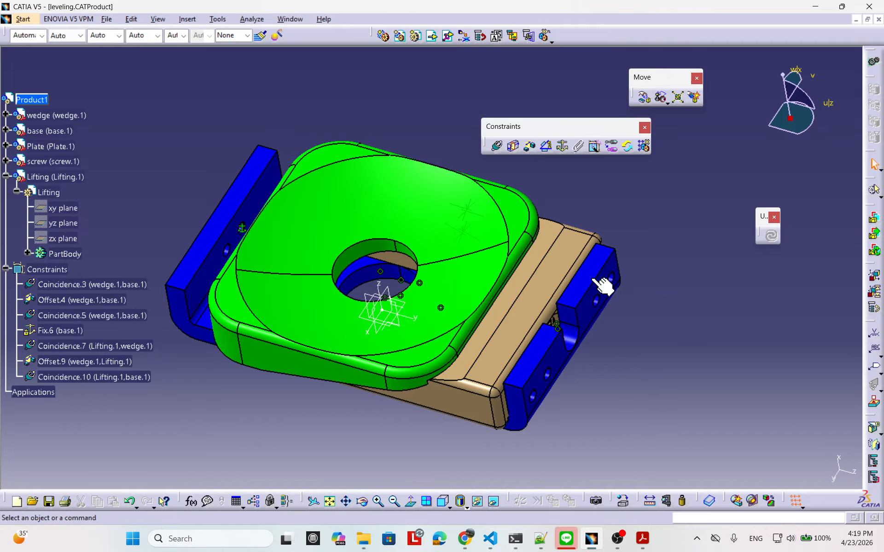
pyautogui.click(677, 97)
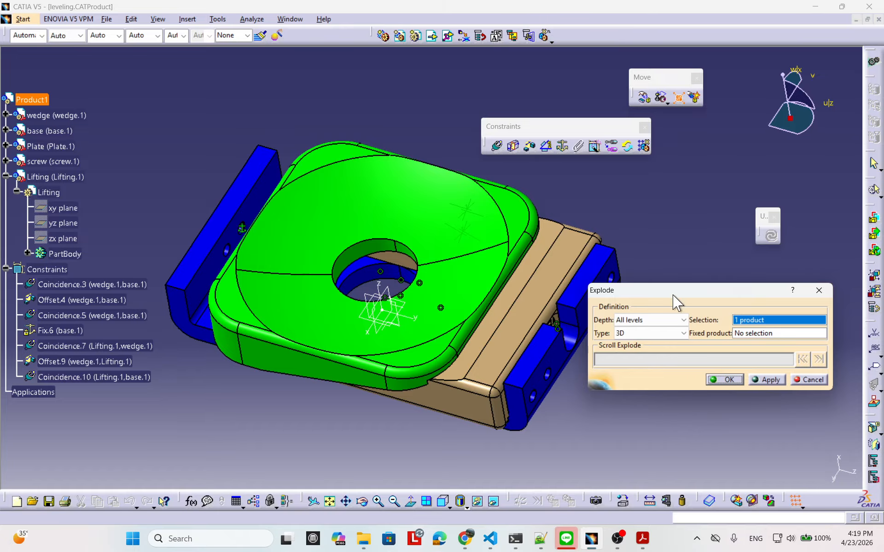
pyautogui.click(769, 380)
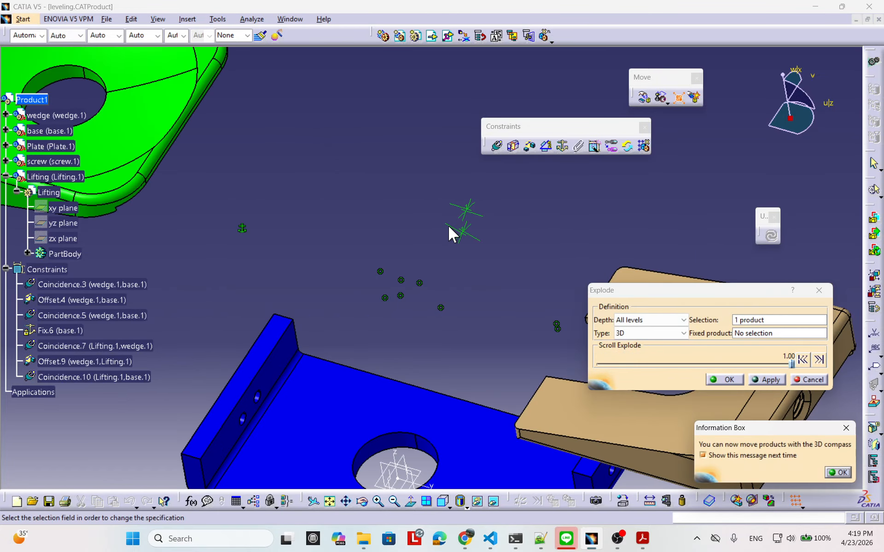
pyautogui.click(839, 473)
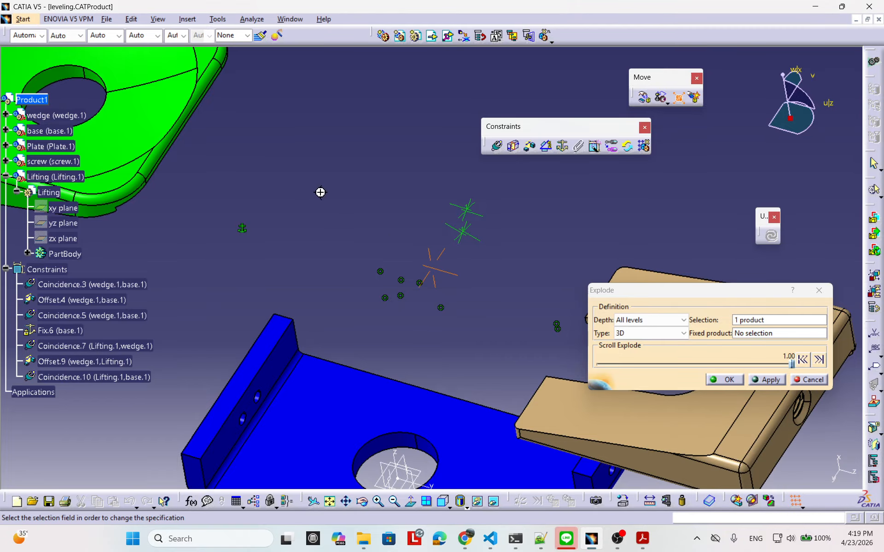
pyautogui.moveTo(319, 191); pyautogui.dragTo(372, 304, button='middle')
pyautogui.click(730, 380)
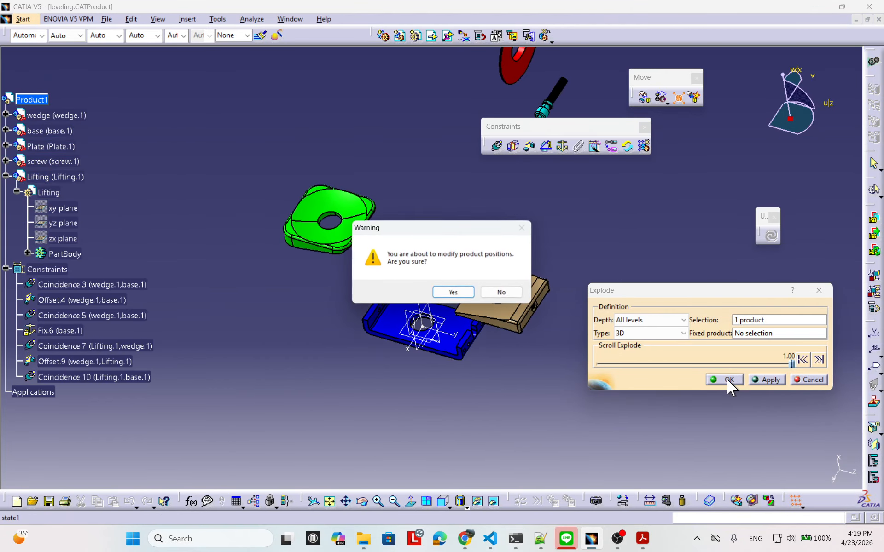
pyautogui.click(466, 292)
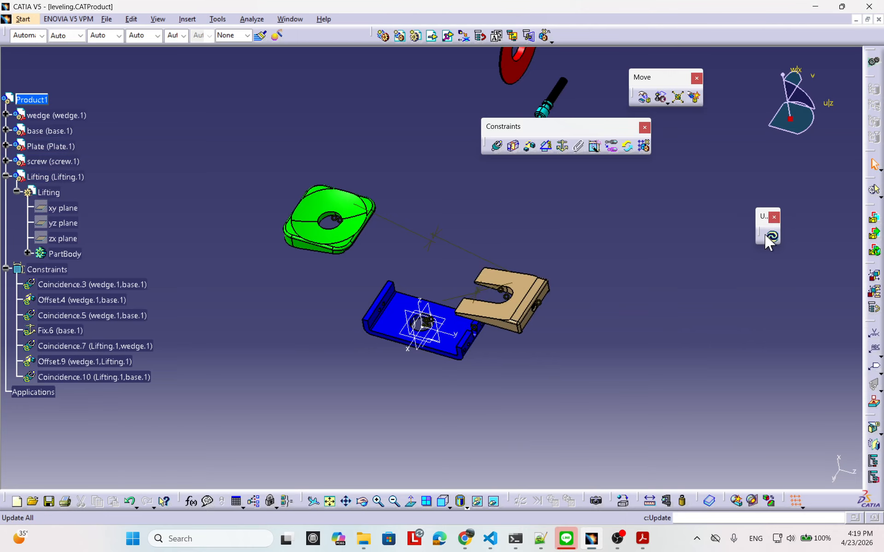
# Step: Update all constraints to reassemble the wedge, base and lifting part, and view them together with the loose plate and screw
pyautogui.click(771, 236)
pyautogui.moveTo(410, 316); pyautogui.dragTo(417, 321, button='middle')
pyautogui.click(444, 502)
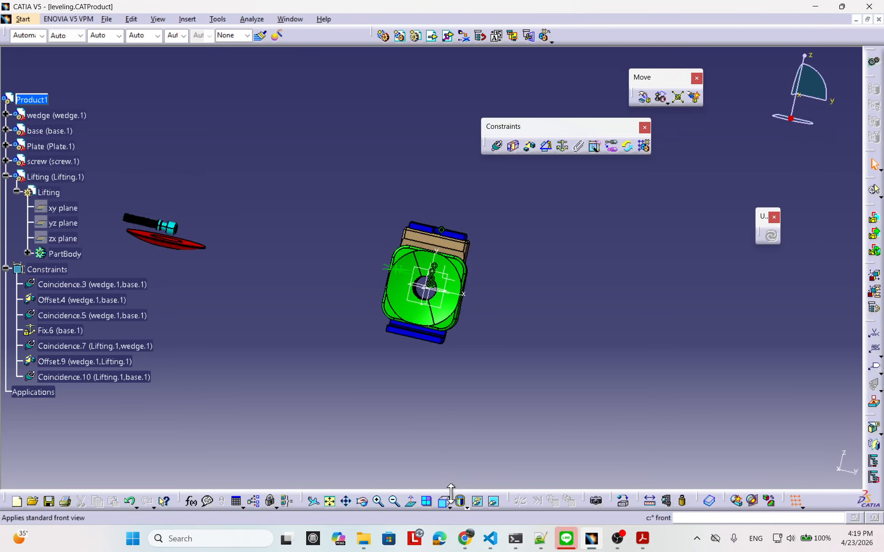
pyautogui.moveTo(545, 384); pyautogui.dragTo(448, 288, button='middle')
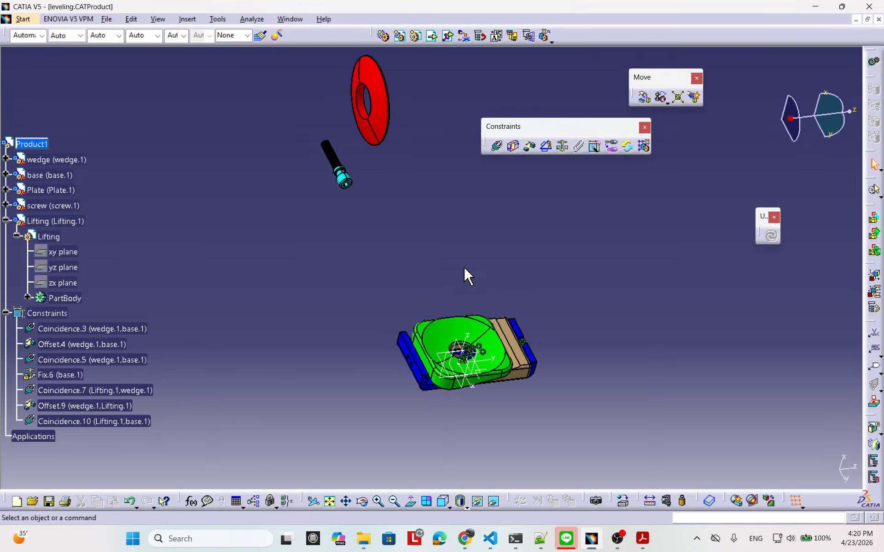
pyautogui.click(514, 147)
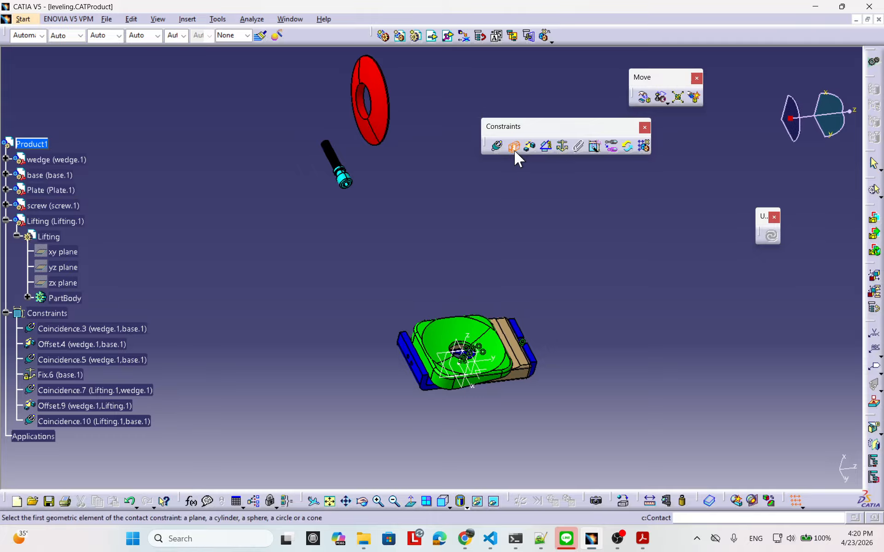
pyautogui.click(385, 110)
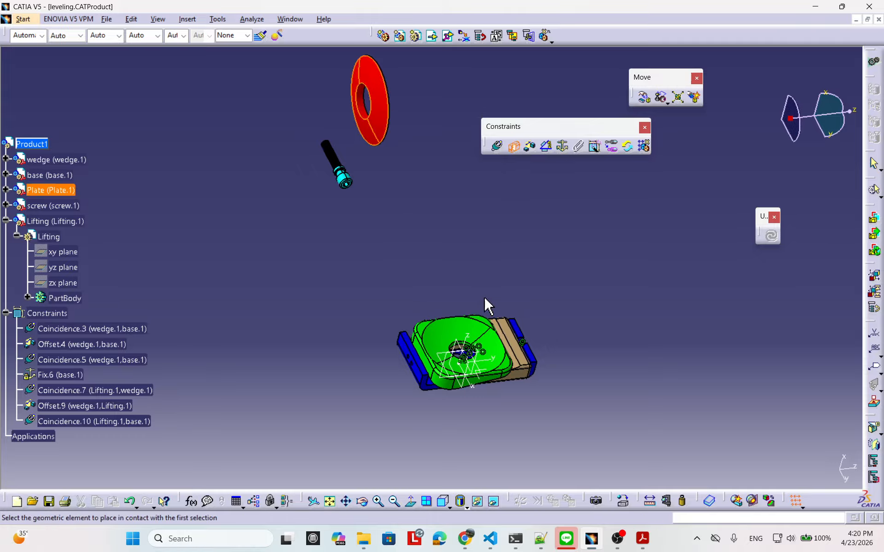
pyautogui.moveTo(485, 300); pyautogui.dragTo(522, 312, button='middle')
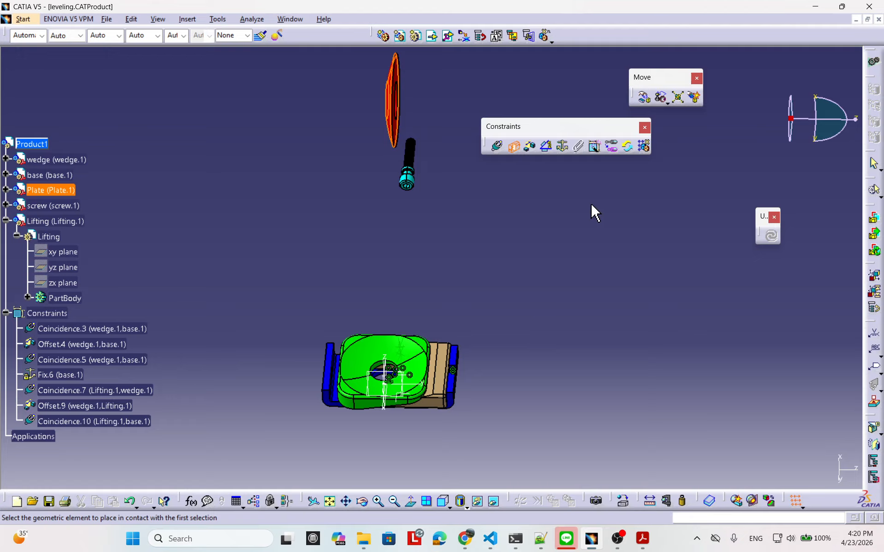
pyautogui.click(497, 148)
# Step: Open the definition of the coincidence between the lifting part and the base, examine its supporting elements, and leave it unchanged
pyautogui.doubleClick(90, 421)
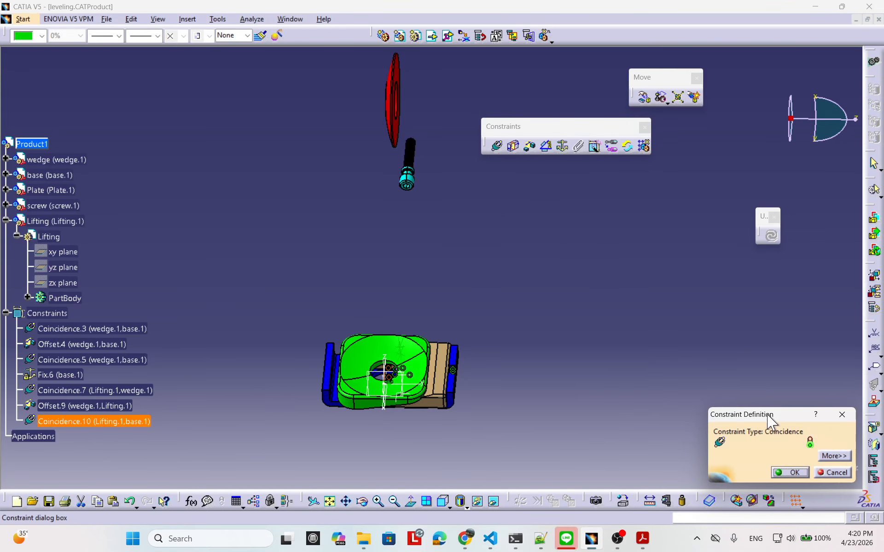
pyautogui.moveTo(773, 414); pyautogui.dragTo(511, 249)
pyautogui.click(572, 290)
pyautogui.click(642, 317)
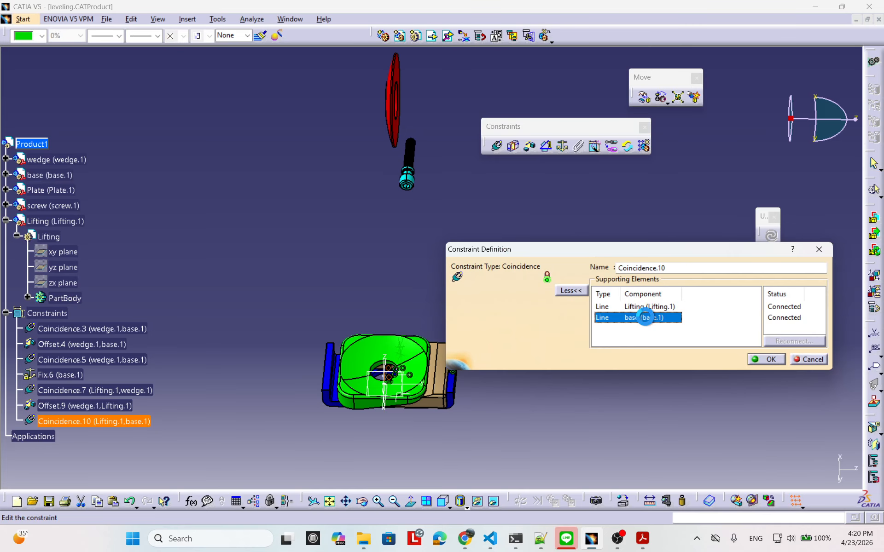
pyautogui.click(649, 306)
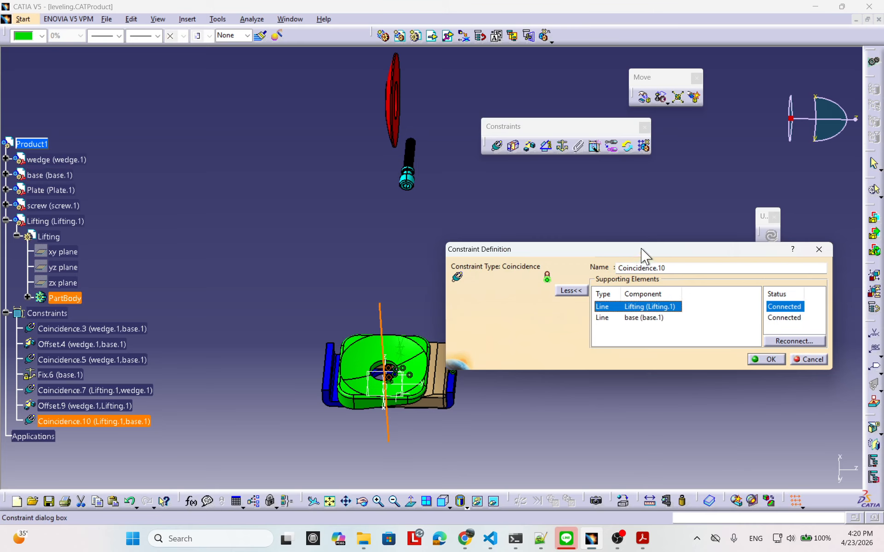
pyautogui.moveTo(642, 252); pyautogui.dragTo(619, 239)
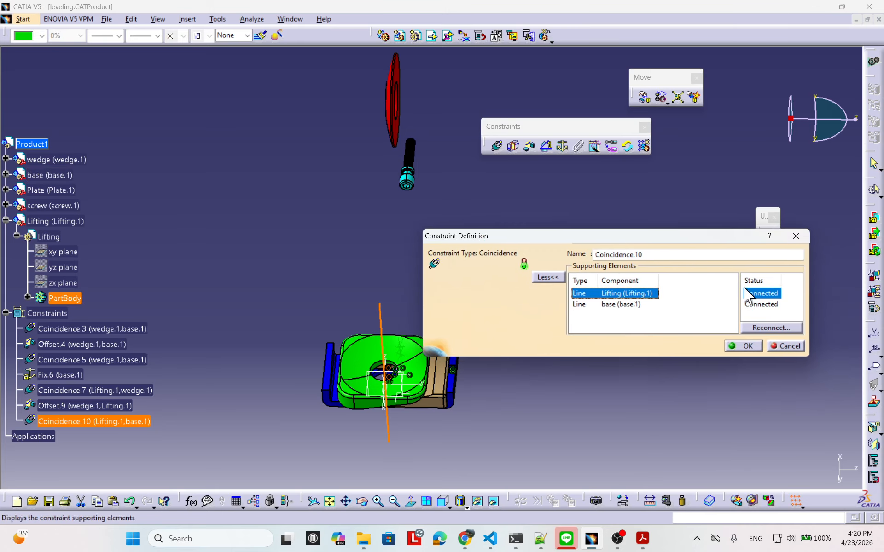
pyautogui.click(785, 346)
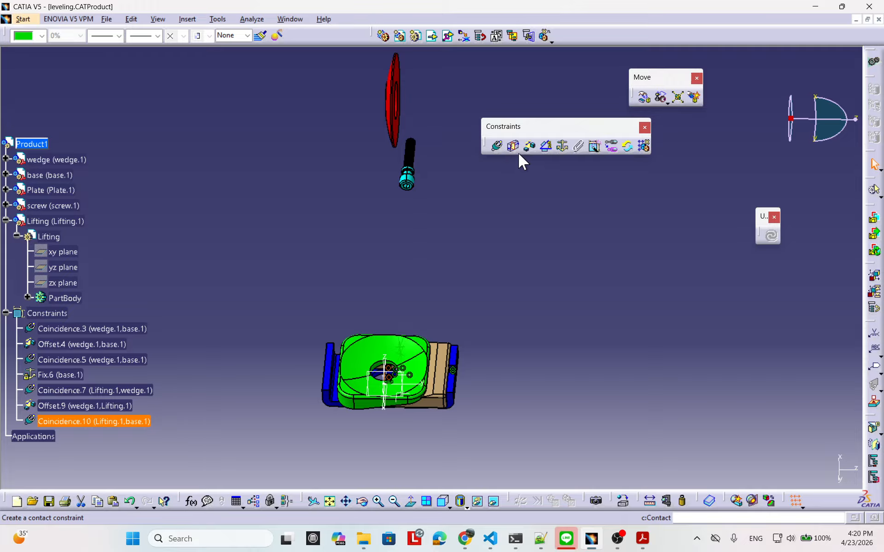
# Step: Create a surface contact constraint between the plate's curved face and the lifting part's concave face
pyautogui.click(514, 146)
pyautogui.moveTo(499, 183); pyautogui.dragTo(404, 122, button='middle')
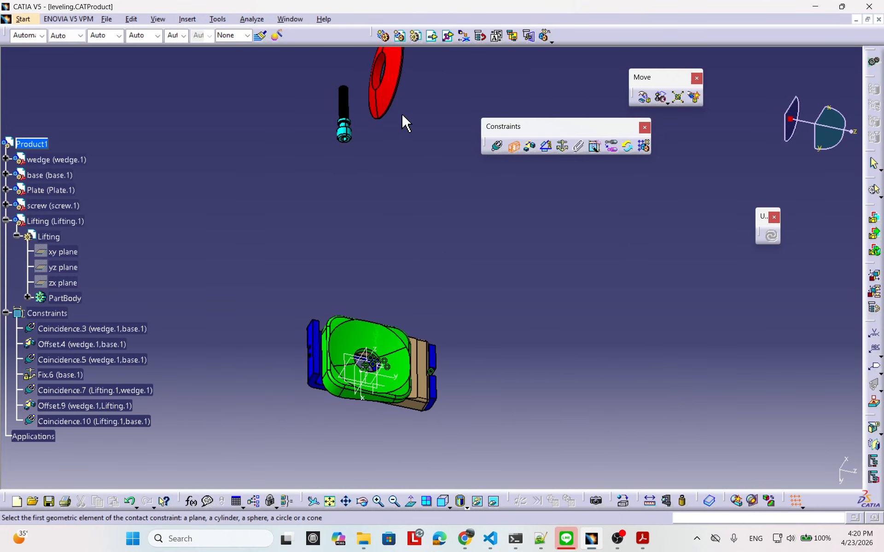
pyautogui.click(394, 107)
pyautogui.moveTo(446, 203); pyautogui.dragTo(419, 290, button='middle')
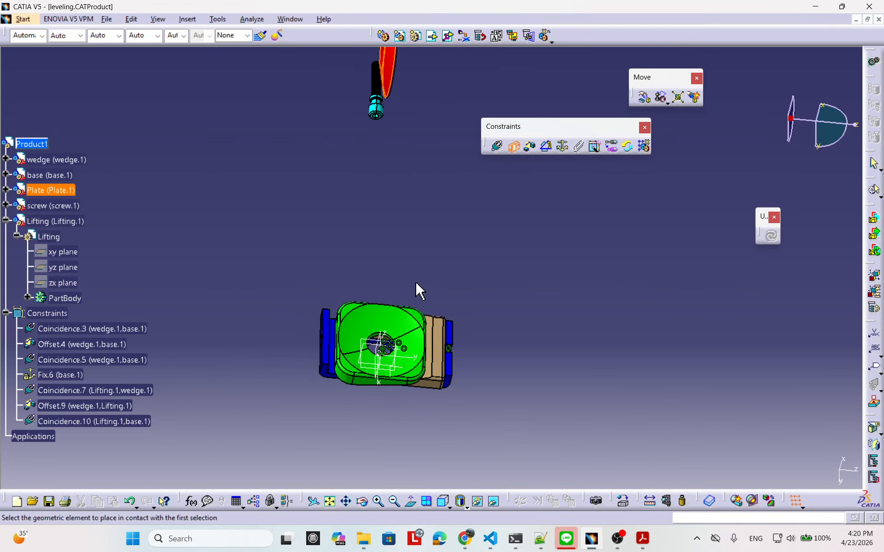
pyautogui.click(404, 328)
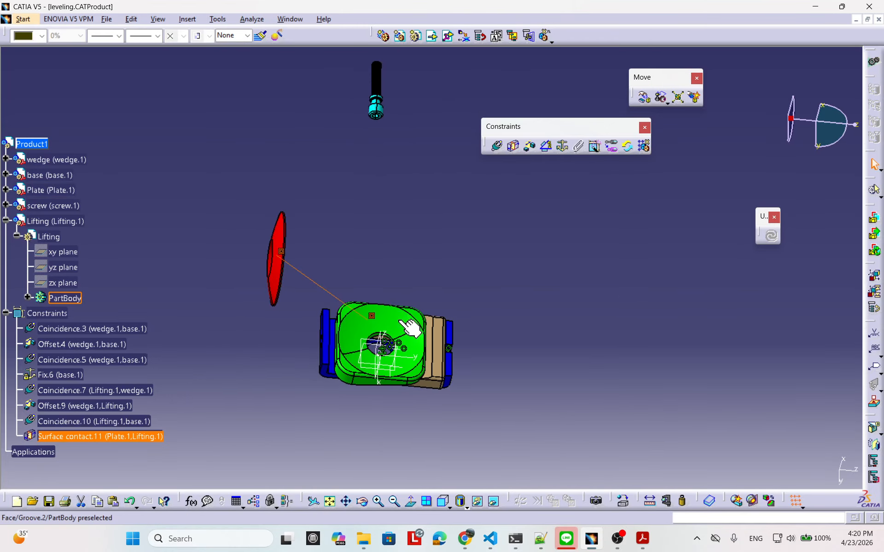
pyautogui.moveTo(462, 244); pyautogui.dragTo(325, 187, button='middle')
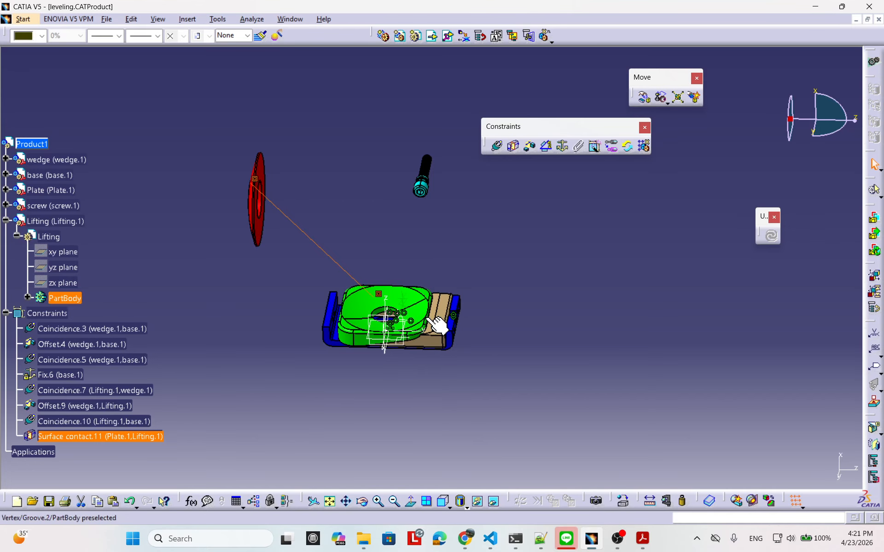
pyautogui.moveTo(497, 326)
pyautogui.mouseDown(button='middle')
pyautogui.moveTo(503, 304)
pyautogui.moveTo(483, 300)
pyautogui.moveTo(473, 311)
pyautogui.moveTo(493, 318)
pyautogui.mouseUp(button='middle')
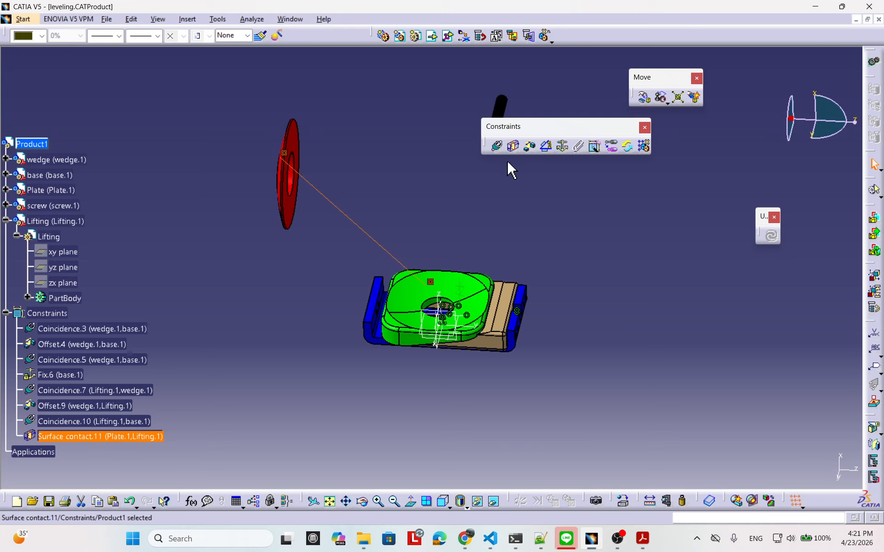
pyautogui.click(576, 250)
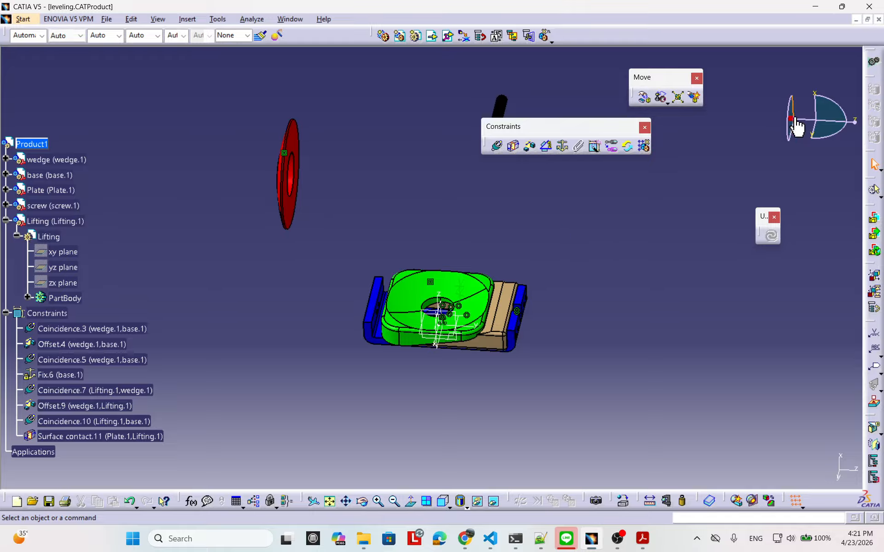
# Step: Snap the compass onto the plate, move the plate over the lifting part, and update the assembly
pyautogui.moveTo(790, 119); pyautogui.dragTo(791, 121)
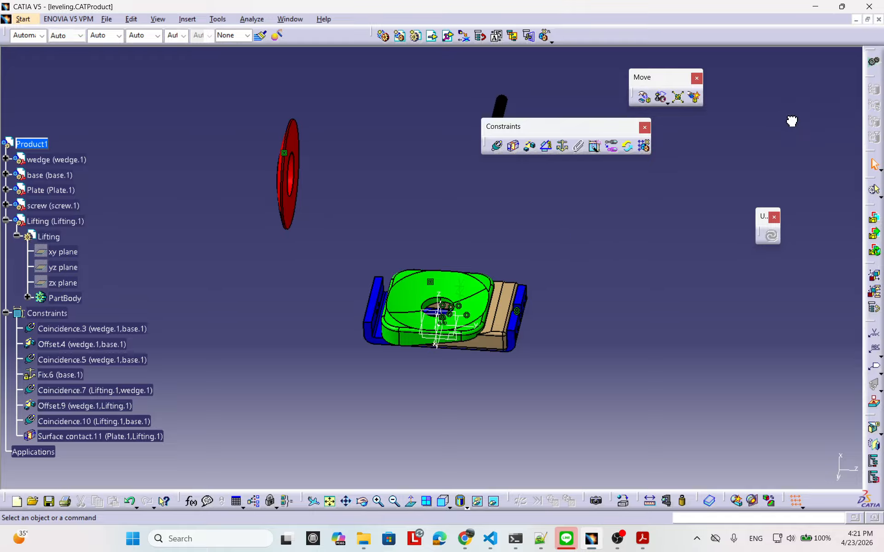
pyautogui.moveTo(444, 263); pyautogui.dragTo(498, 249, button='middle')
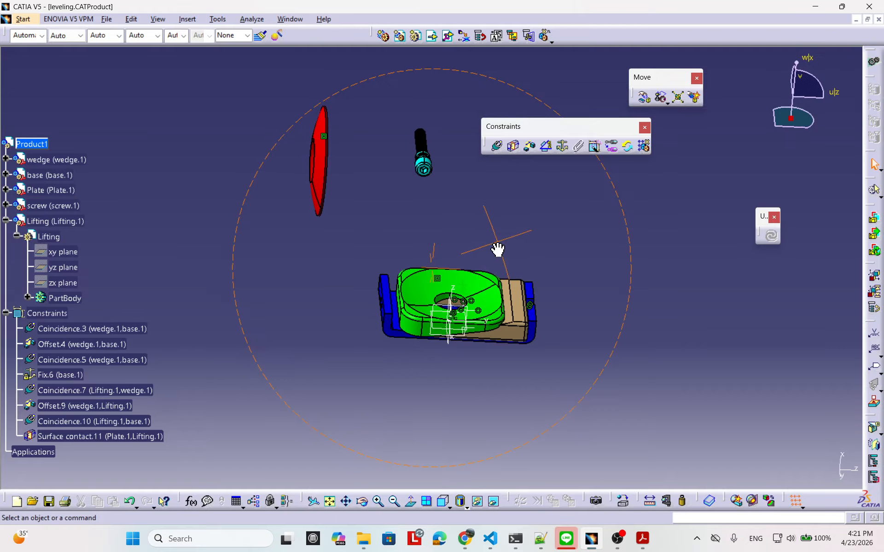
pyautogui.click(324, 150)
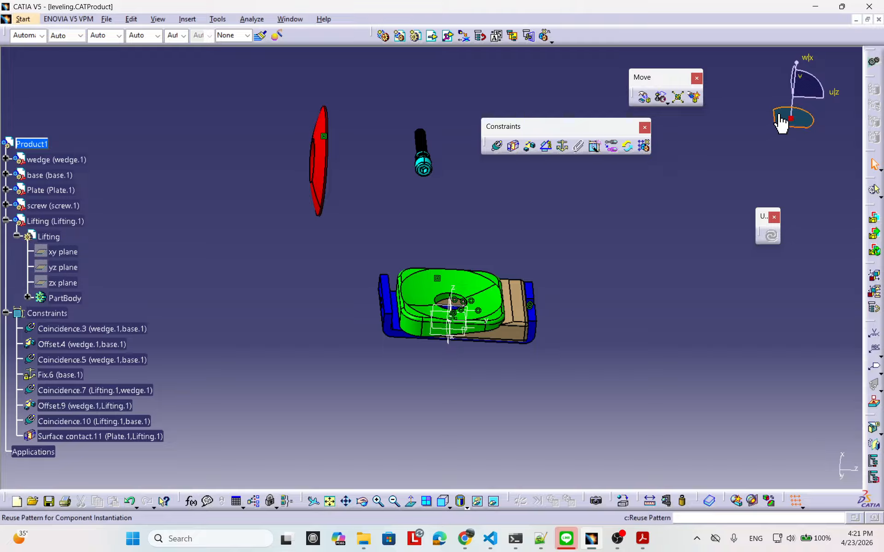
pyautogui.moveTo(790, 118); pyautogui.dragTo(327, 191)
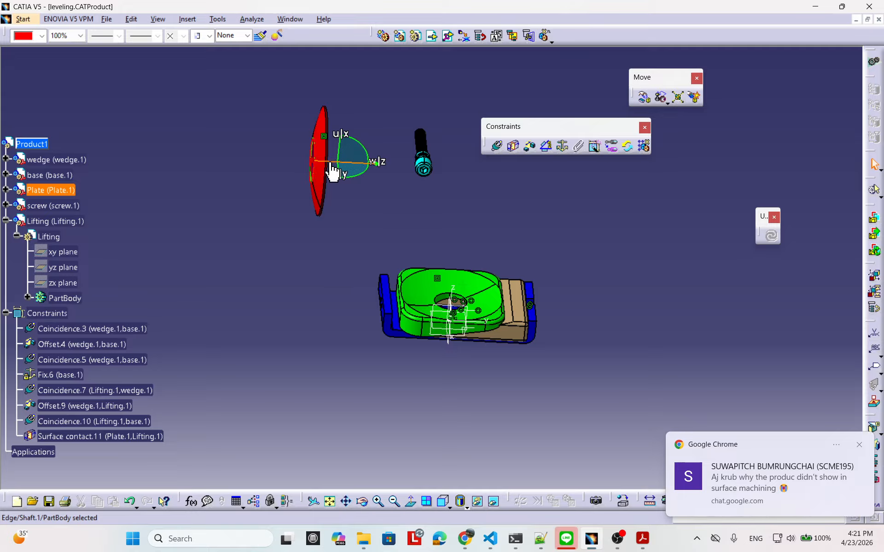
pyautogui.moveTo(332, 172); pyautogui.dragTo(493, 244)
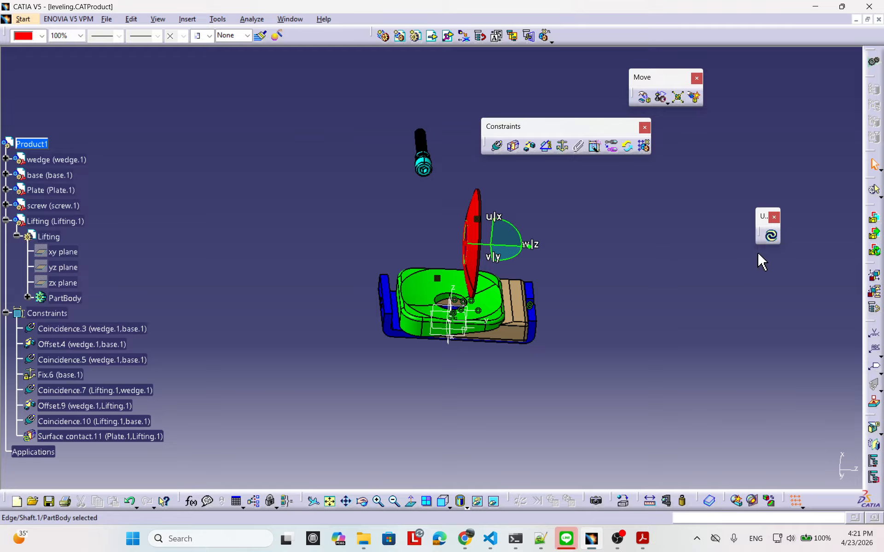
pyautogui.click(770, 235)
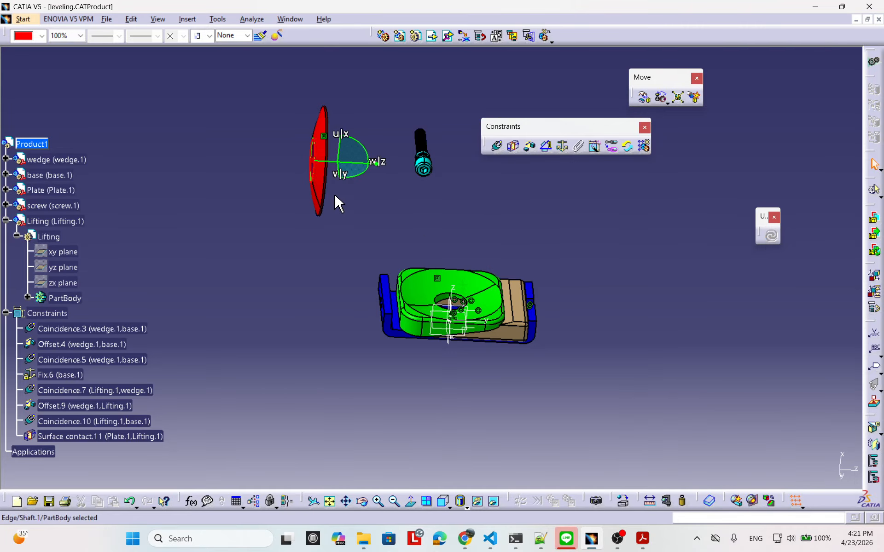
# Step: Rotate the plate flat with the compass, update the assembly, and inspect how the plate sits in the lifting part
pyautogui.moveTo(367, 162); pyautogui.dragTo(368, 138)
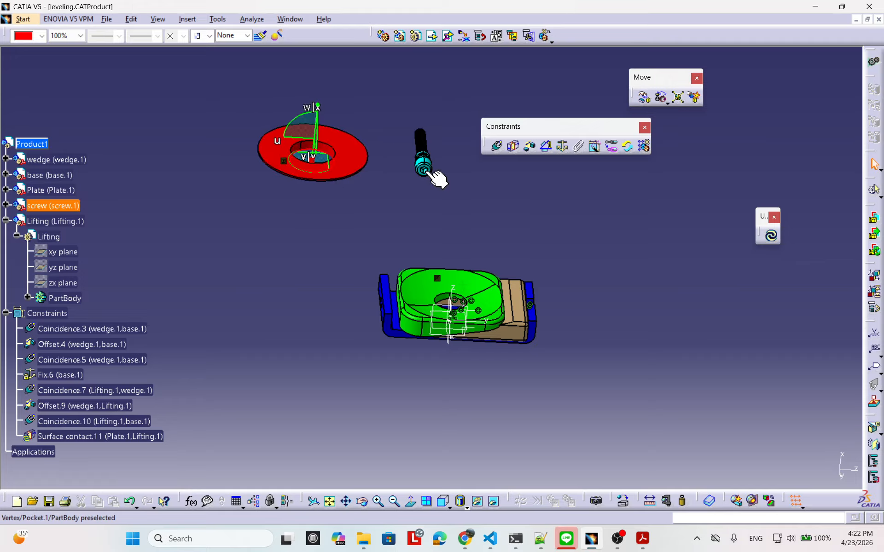
pyautogui.click(772, 236)
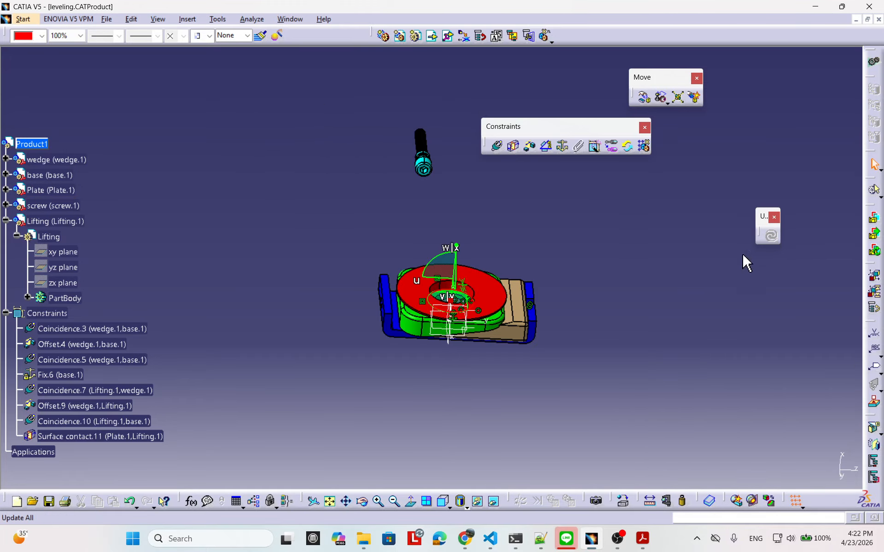
pyautogui.moveTo(546, 325); pyautogui.dragTo(538, 264, button='middle')
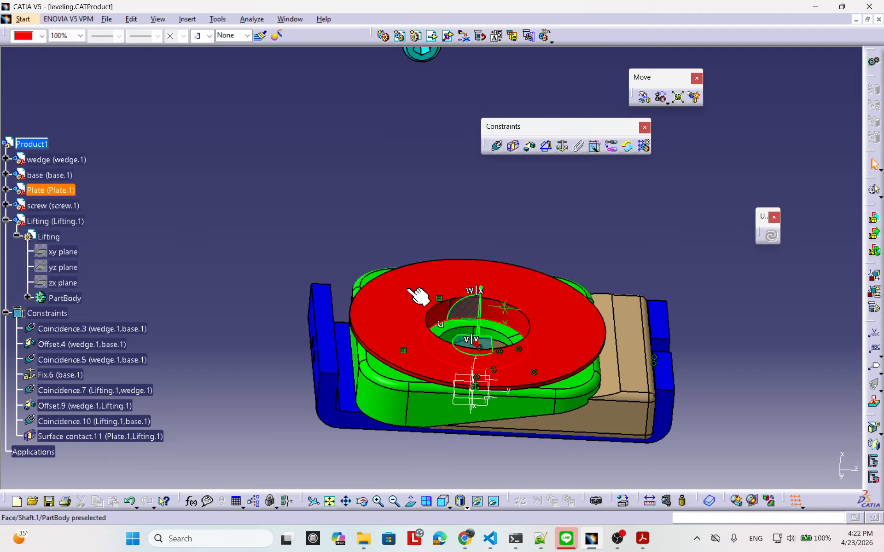
pyautogui.moveTo(416, 295); pyautogui.dragTo(558, 299, button='middle')
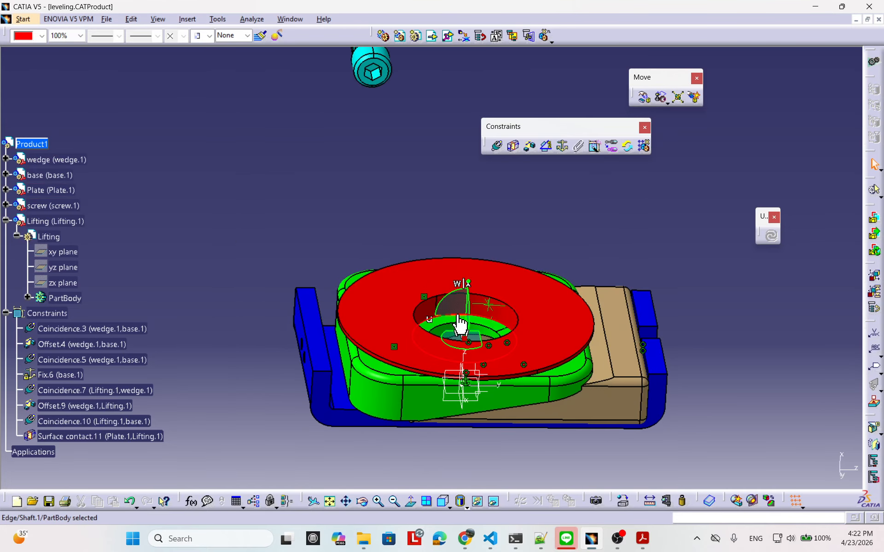
pyautogui.click(470, 337)
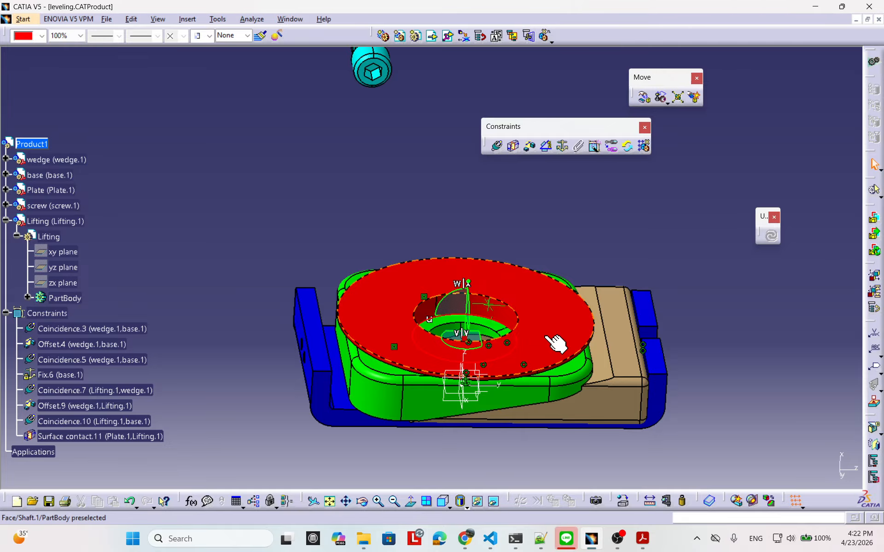
pyautogui.click(535, 270)
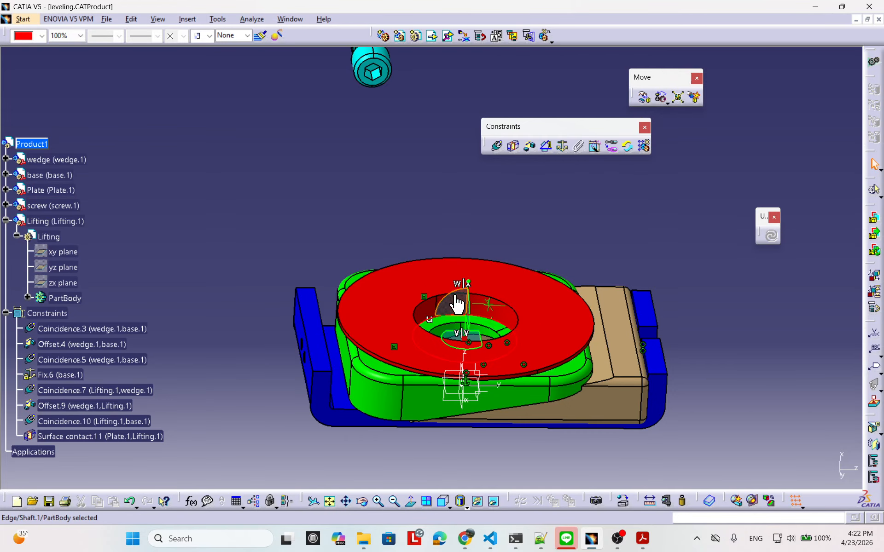
# Step: Slide, spin and steeply tilt the plate with the compass to test its freedom, and update the assembly
pyautogui.moveTo(456, 296); pyautogui.dragTo(498, 276)
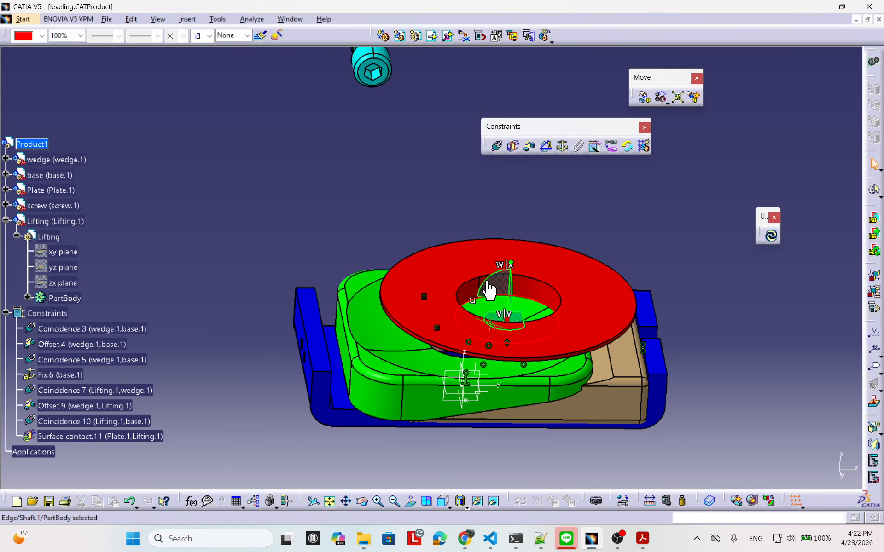
pyautogui.moveTo(640, 299); pyautogui.dragTo(402, 223, button='middle')
pyautogui.click(538, 289)
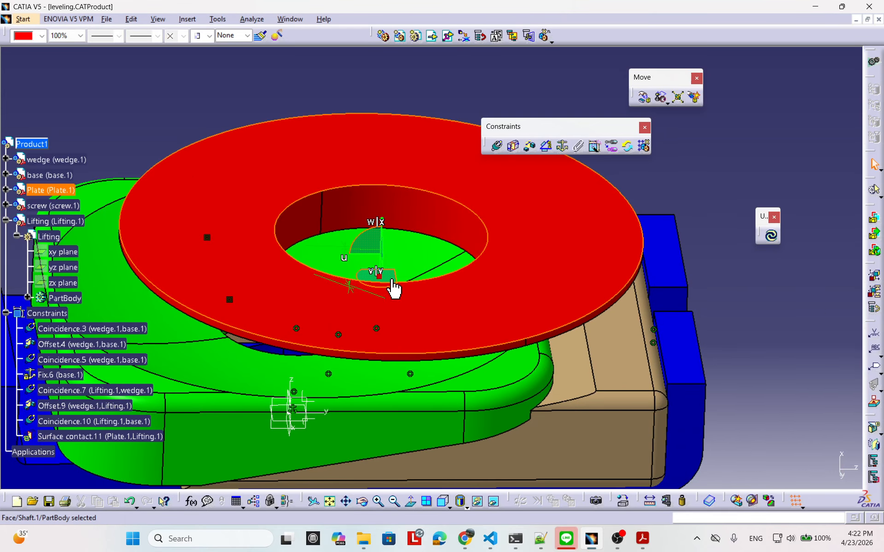
pyautogui.moveTo(390, 290); pyautogui.dragTo(302, 282)
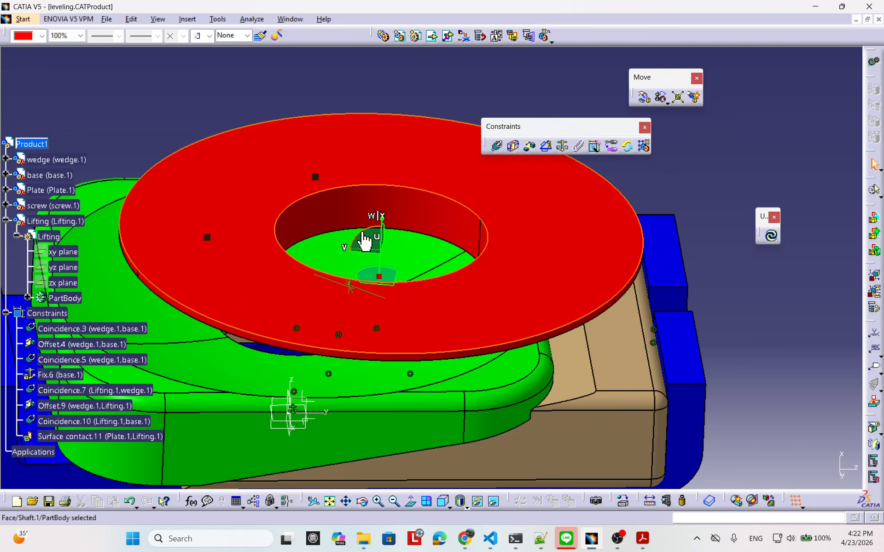
pyautogui.moveTo(365, 238); pyautogui.dragTo(570, 299)
pyautogui.click(768, 235)
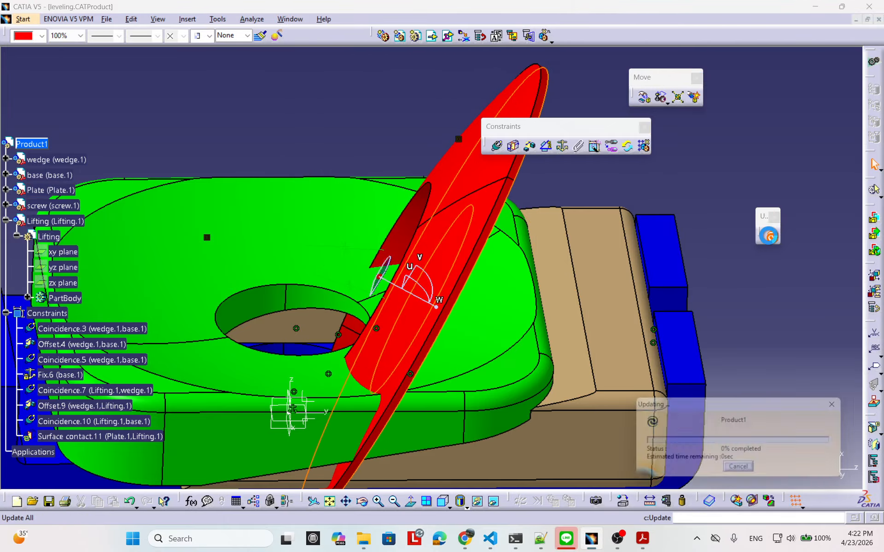
# Step: Rotate the tilted plate back to a flat orientation with the compass and update the constraints to seat it on the lifting part
pyautogui.moveTo(419, 175); pyautogui.dragTo(410, 294, button='middle')
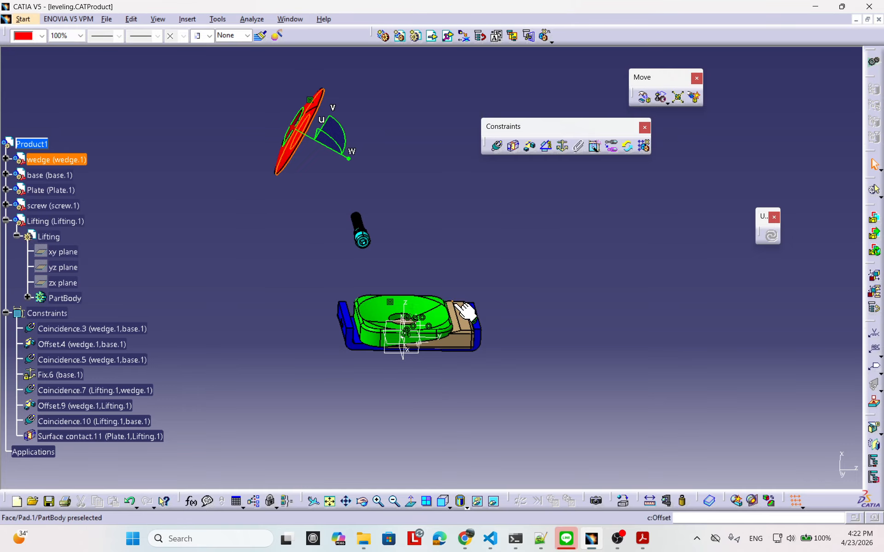
pyautogui.moveTo(255, 182); pyautogui.dragTo(301, 296)
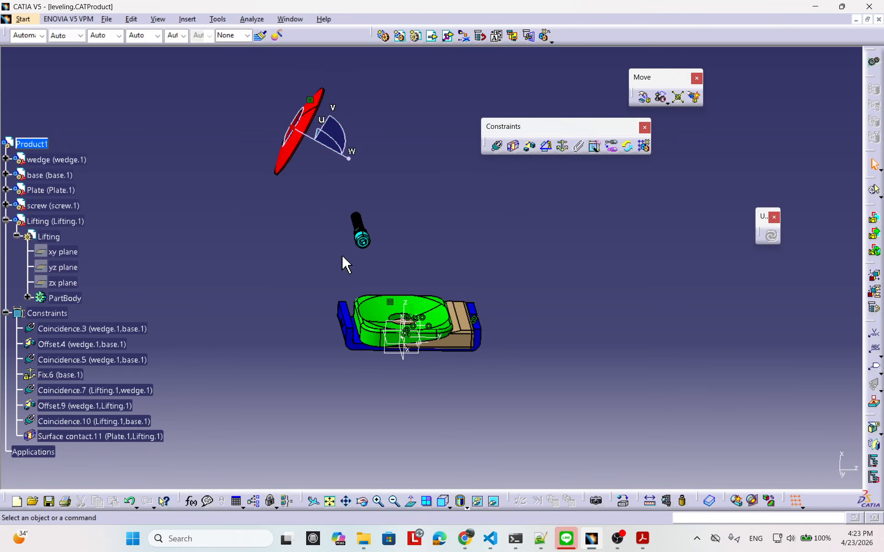
pyautogui.click(286, 149)
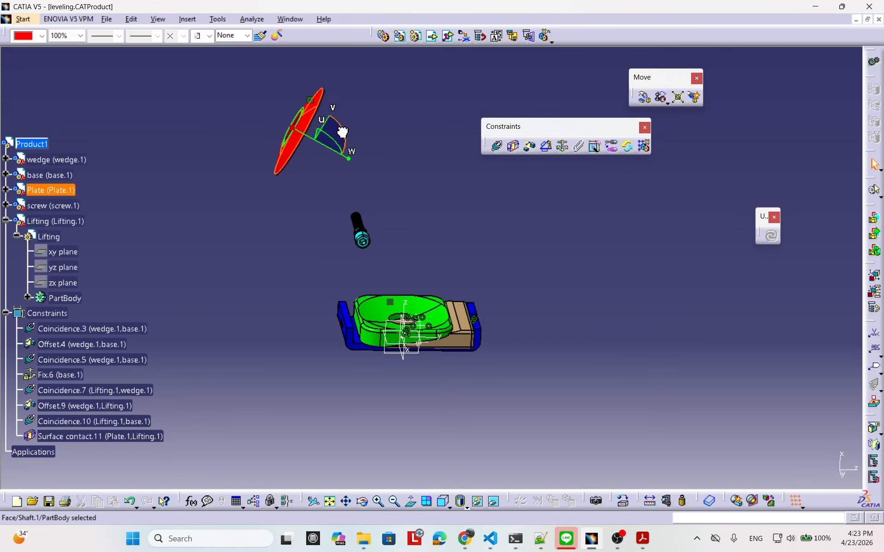
pyautogui.moveTo(343, 132); pyautogui.dragTo(274, 99)
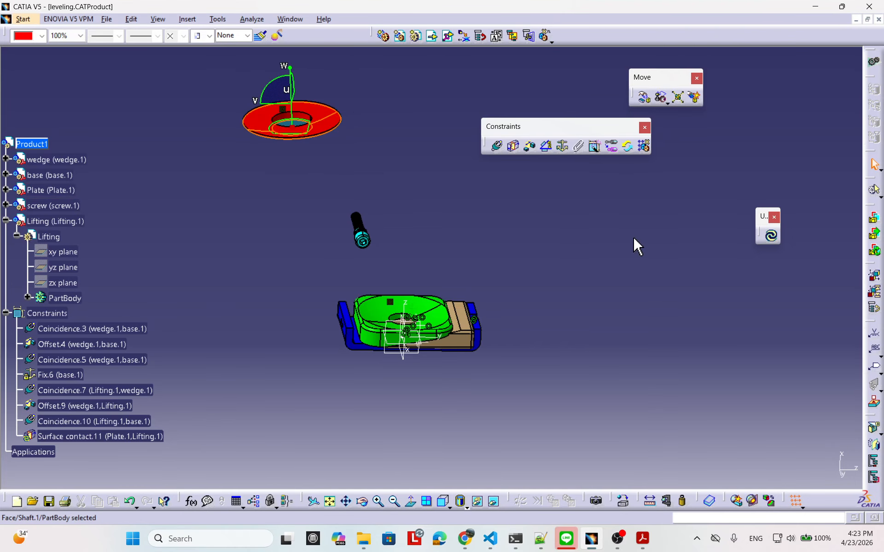
pyautogui.click(772, 237)
# Step: Create a coincidence constraint between the axis of the plate's hole and the axis of the lifting part's central hole
pyautogui.moveTo(413, 454); pyautogui.dragTo(520, 339, button='middle')
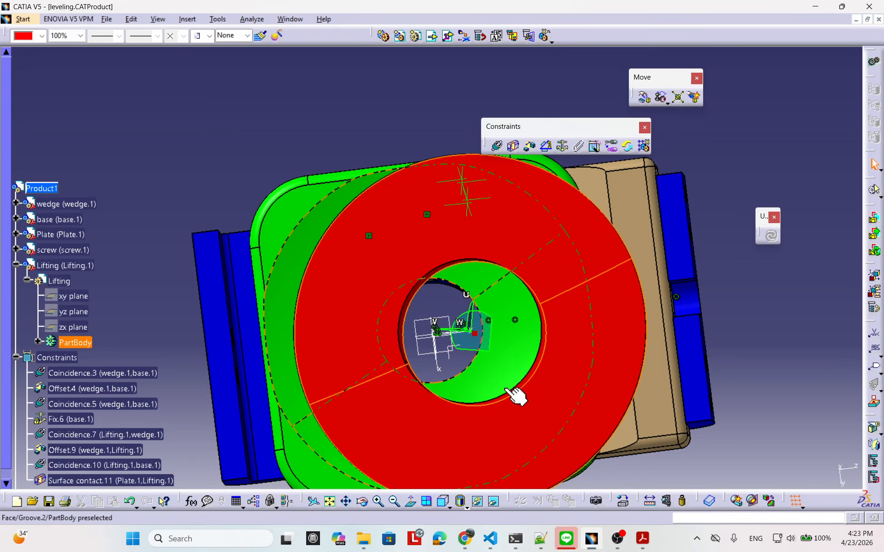
pyautogui.moveTo(517, 395); pyautogui.dragTo(388, 350, button='middle')
pyautogui.click(704, 352)
pyautogui.moveTo(522, 373); pyautogui.dragTo(516, 344, button='middle')
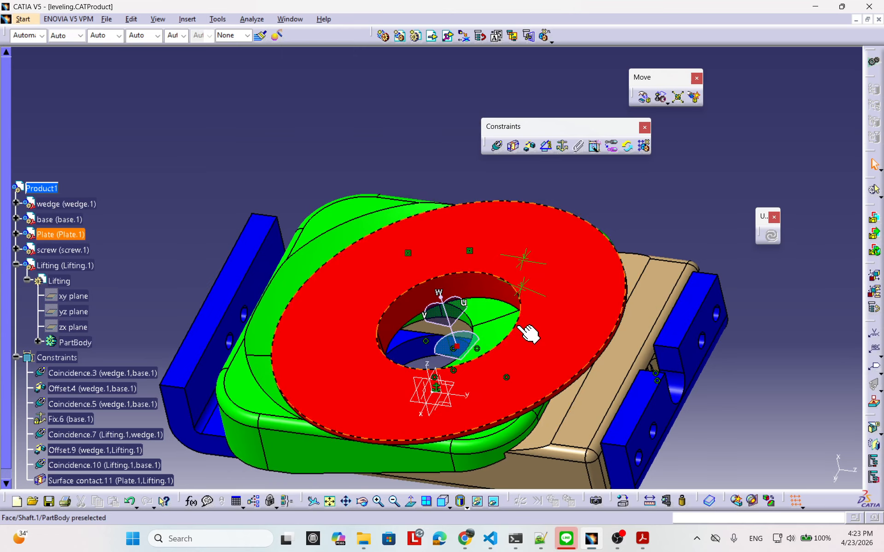
pyautogui.click(498, 146)
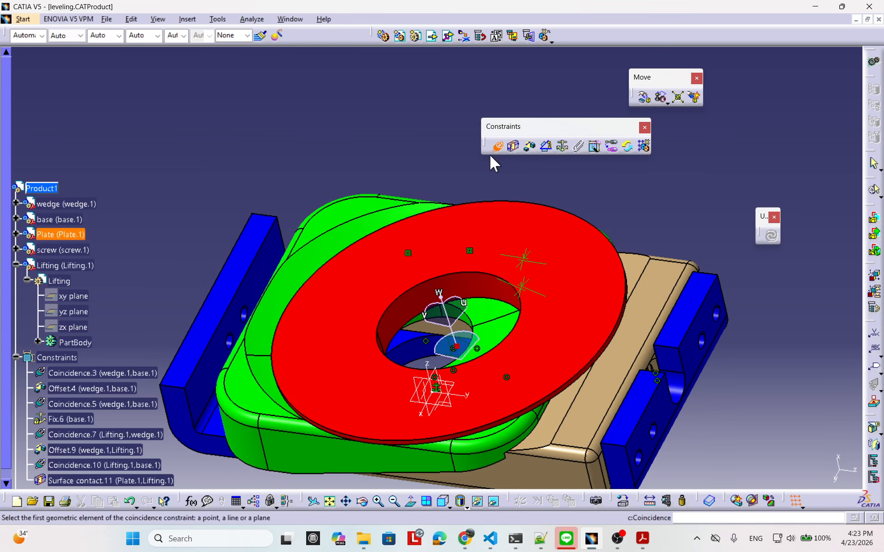
pyautogui.click(420, 303)
pyautogui.moveTo(420, 304); pyautogui.dragTo(529, 369, button='middle')
pyautogui.click(404, 313)
pyautogui.moveTo(569, 398); pyautogui.dragTo(457, 289, button='middle')
pyautogui.click(458, 288)
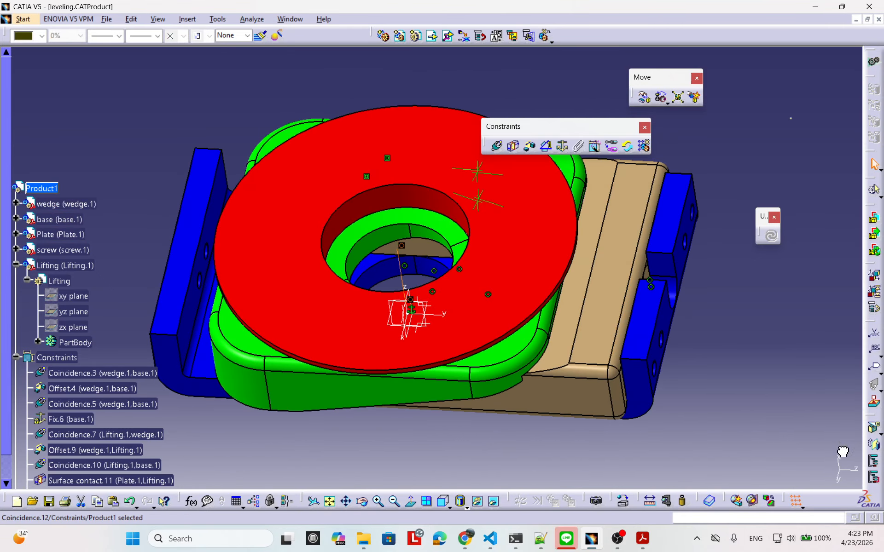
# Step: Explode the whole product in 3D at all levels and accept the new part positions
pyautogui.moveTo(714, 391); pyautogui.dragTo(653, 394, button='middle')
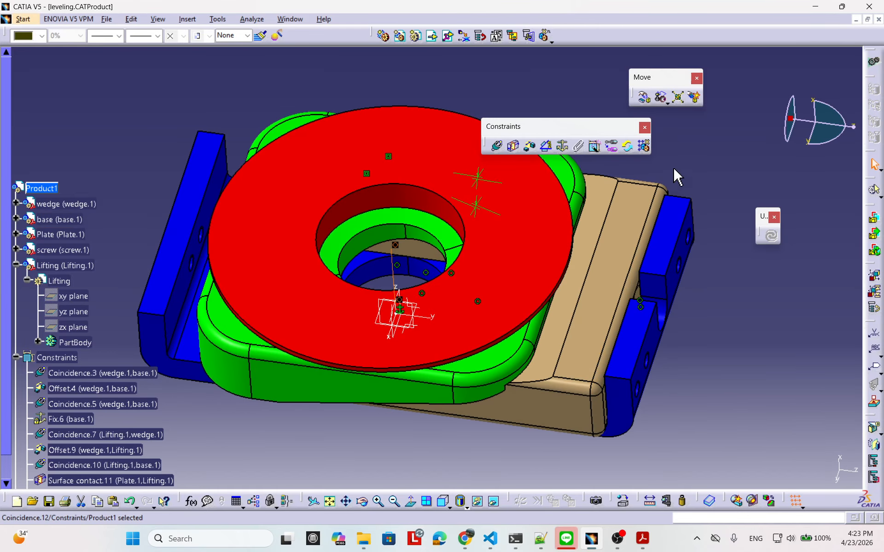
pyautogui.click(678, 98)
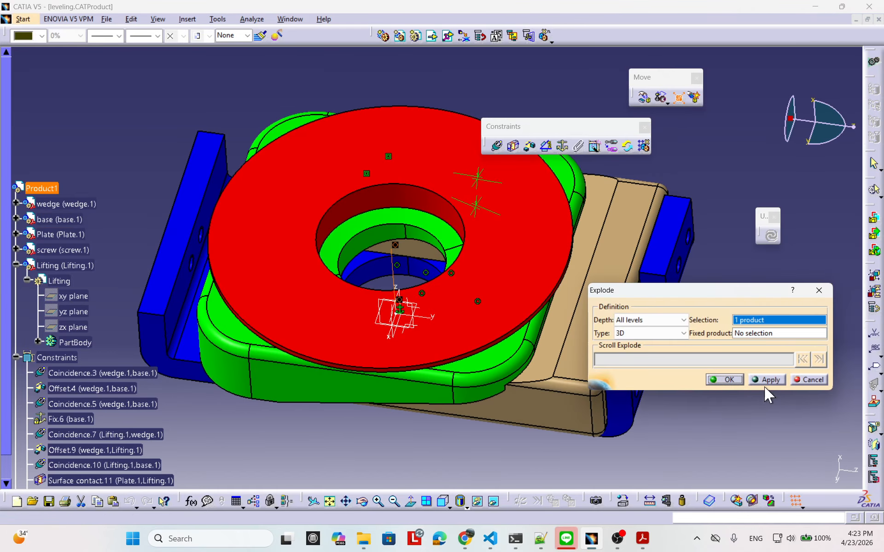
pyautogui.click(762, 380)
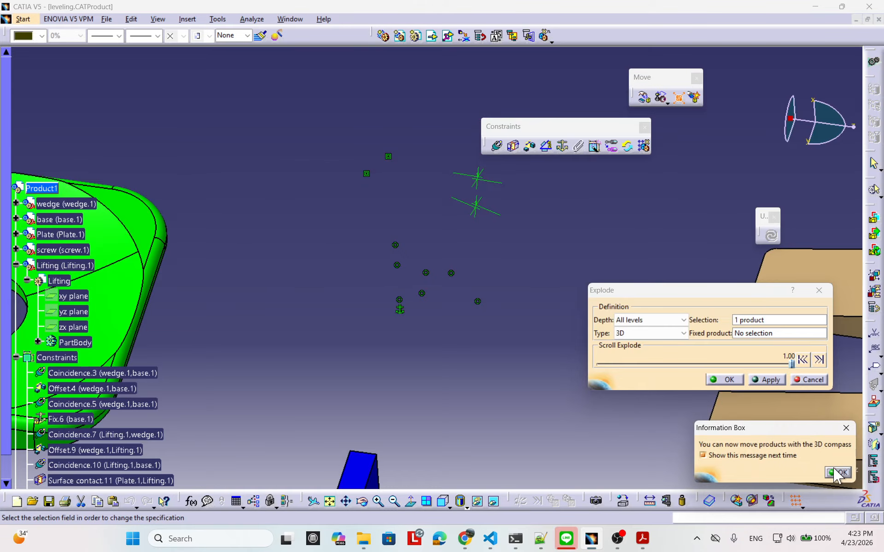
pyautogui.click(837, 473)
pyautogui.click(732, 381)
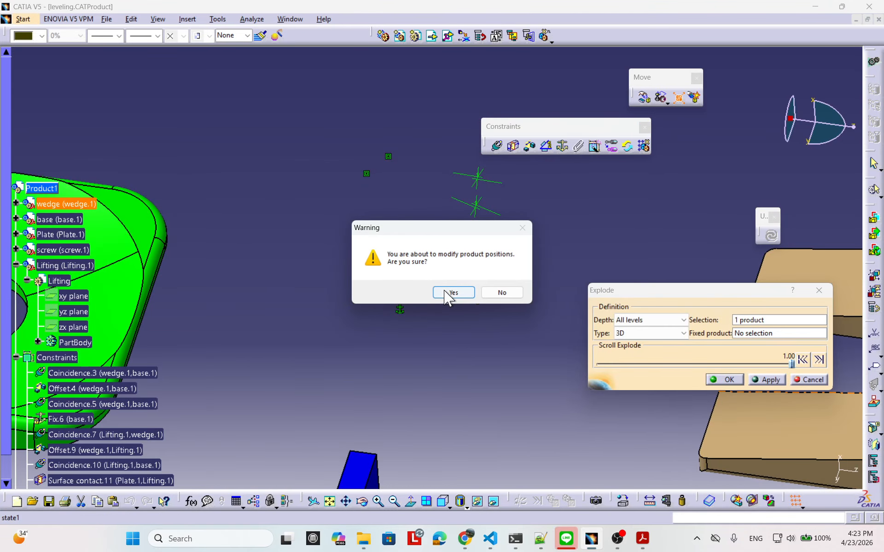
pyautogui.click(461, 293)
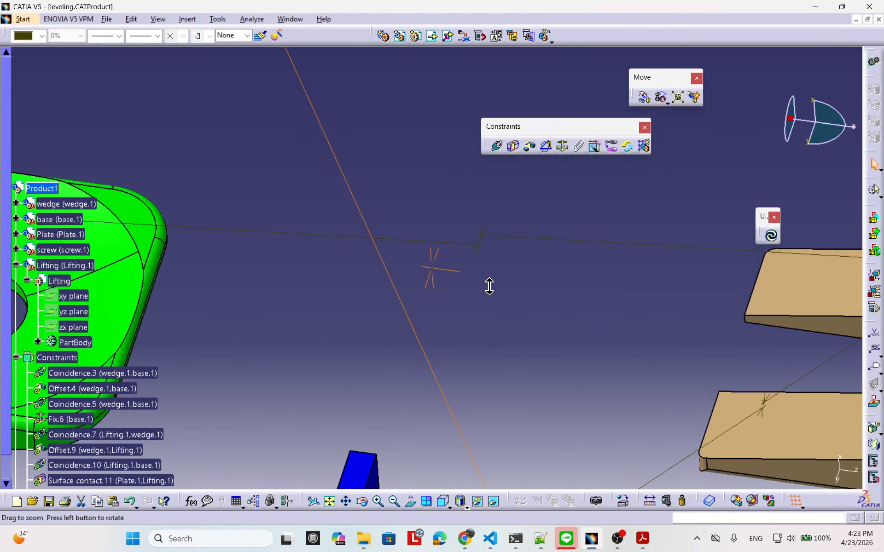
pyautogui.moveTo(488, 286); pyautogui.dragTo(532, 392, button='middle')
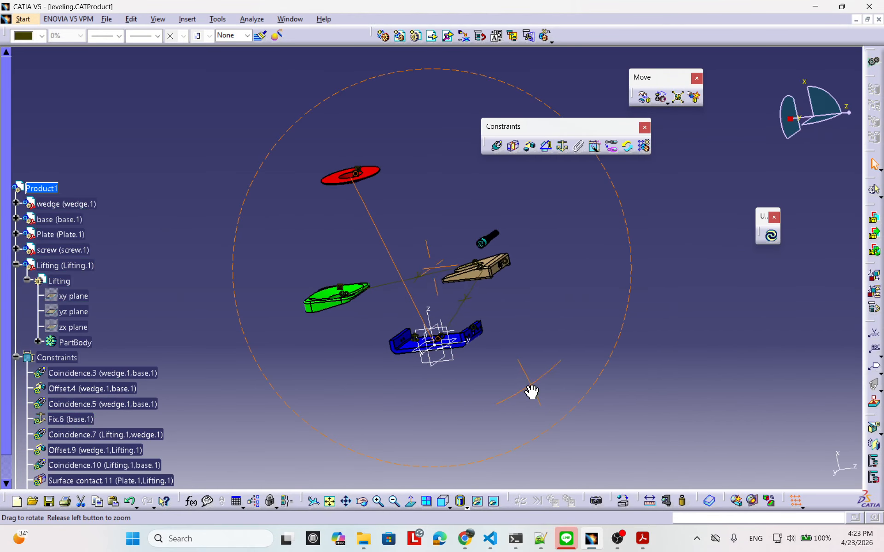
pyautogui.click(567, 349)
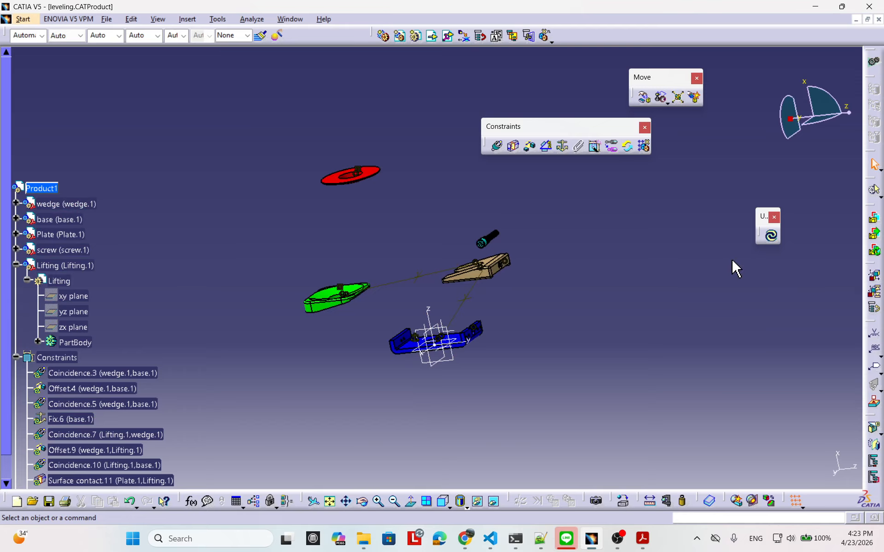
# Step: Update the assembly constraints to pull the exploded parts back together, and inspect the assembly beside the unconstrained screw
pyautogui.click(771, 237)
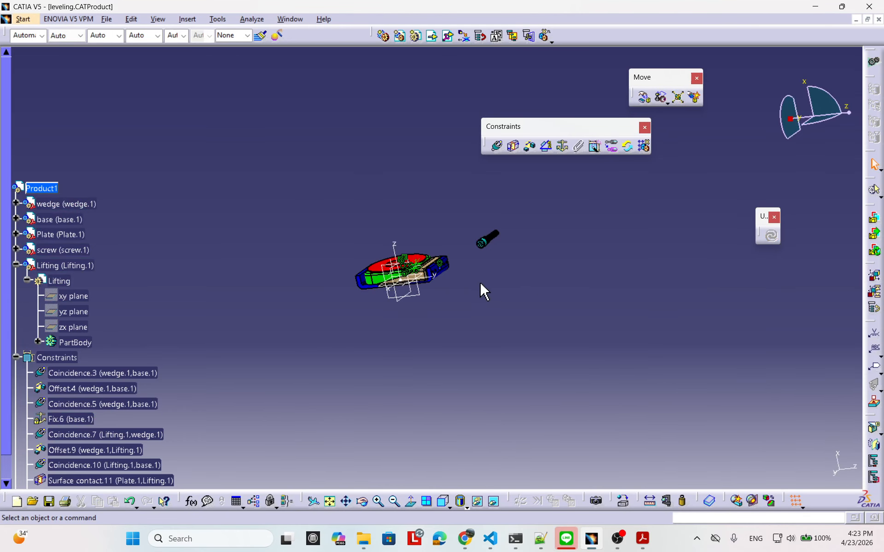
pyautogui.moveTo(467, 281); pyautogui.dragTo(513, 251, button='middle')
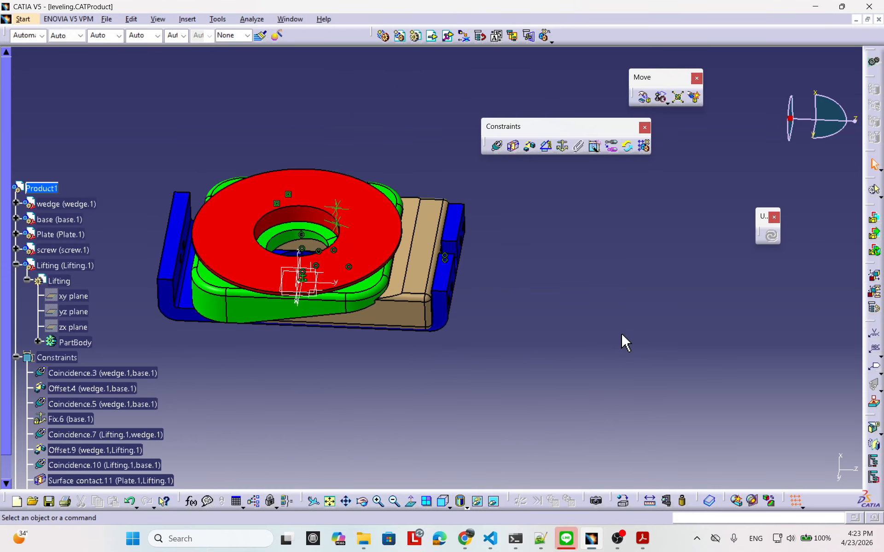
pyautogui.moveTo(625, 342); pyautogui.dragTo(412, 385, button='middle')
pyautogui.moveTo(846, 225); pyautogui.dragTo(740, 219, button='middle')
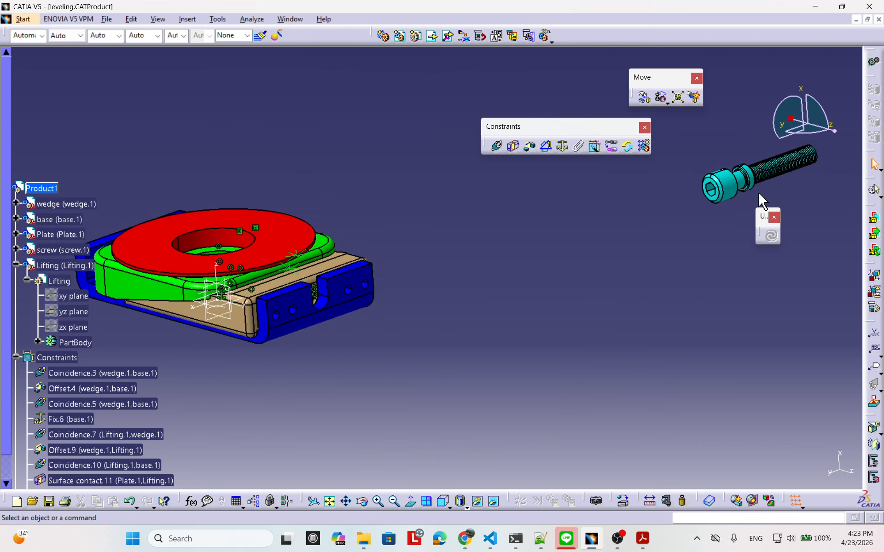
# Step: Create a coincidence constraint between the screw's axis and the axis of the rounded slot in the base's end wall
pyautogui.moveTo(412, 236); pyautogui.dragTo(489, 214, button='middle')
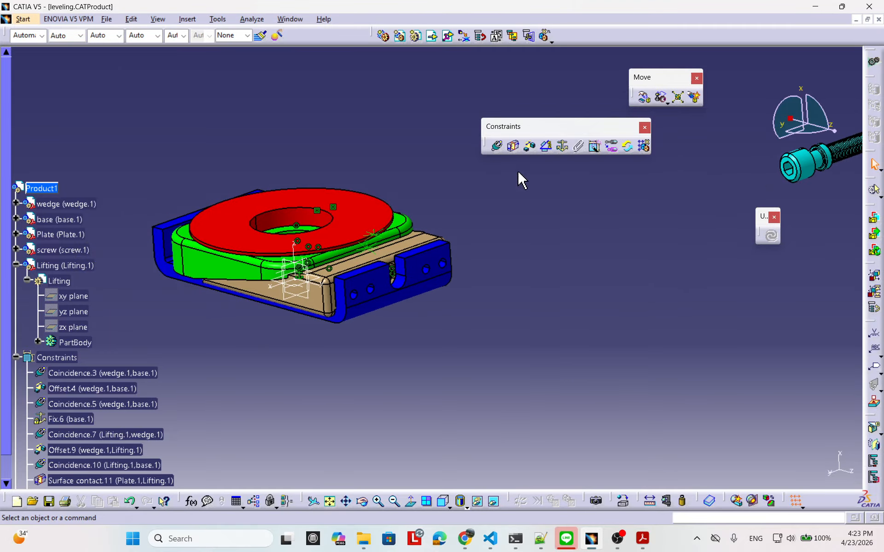
pyautogui.click(498, 147)
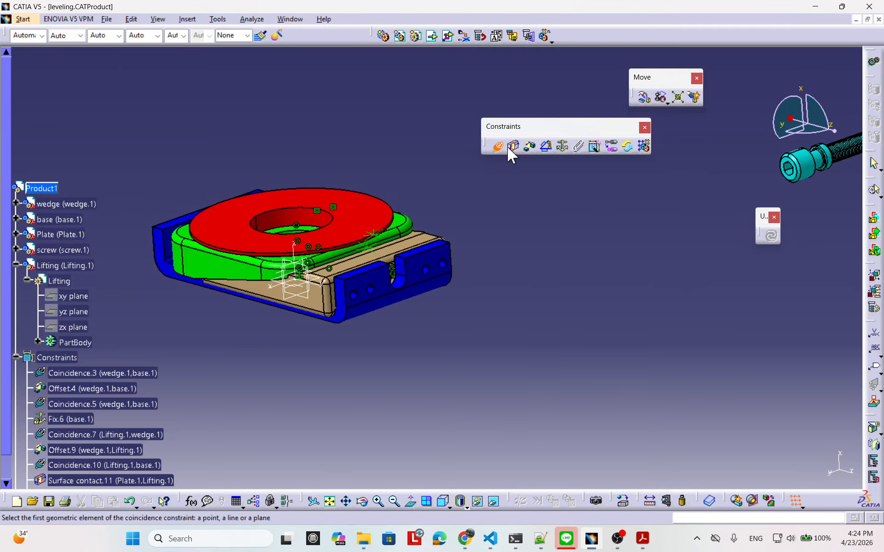
pyautogui.click(806, 171)
pyautogui.moveTo(421, 268); pyautogui.dragTo(400, 290, button='middle')
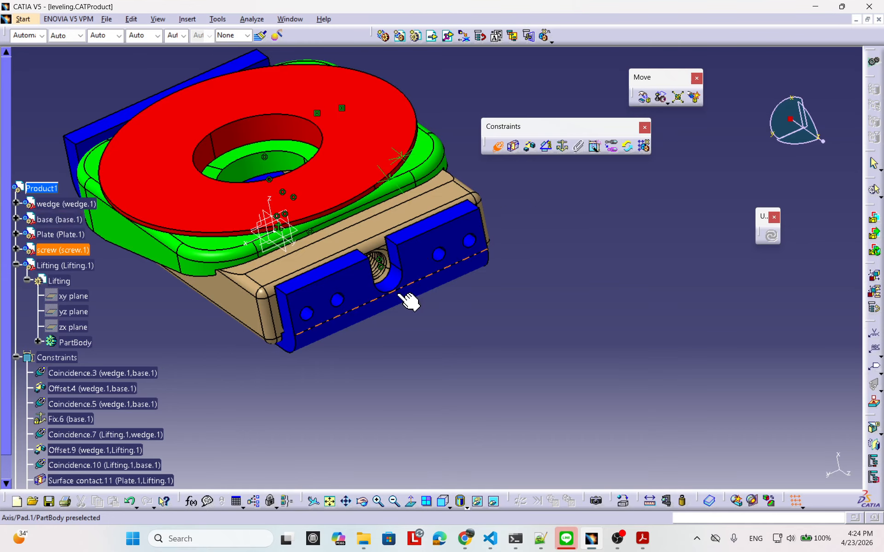
pyautogui.click(398, 294)
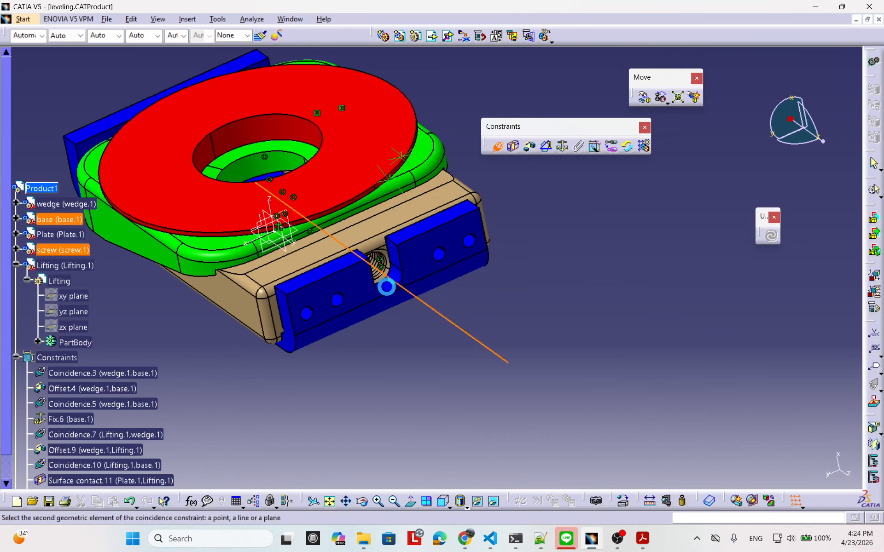
# Step: Attach the compass to the screw's head and slide the screw along its axis to just outside the base's slotted end wall
pyautogui.moveTo(400, 294); pyautogui.dragTo(468, 336, button='middle')
pyautogui.moveTo(260, 231); pyautogui.dragTo(405, 213, button='middle')
pyautogui.moveTo(355, 285); pyautogui.dragTo(428, 300, button='middle')
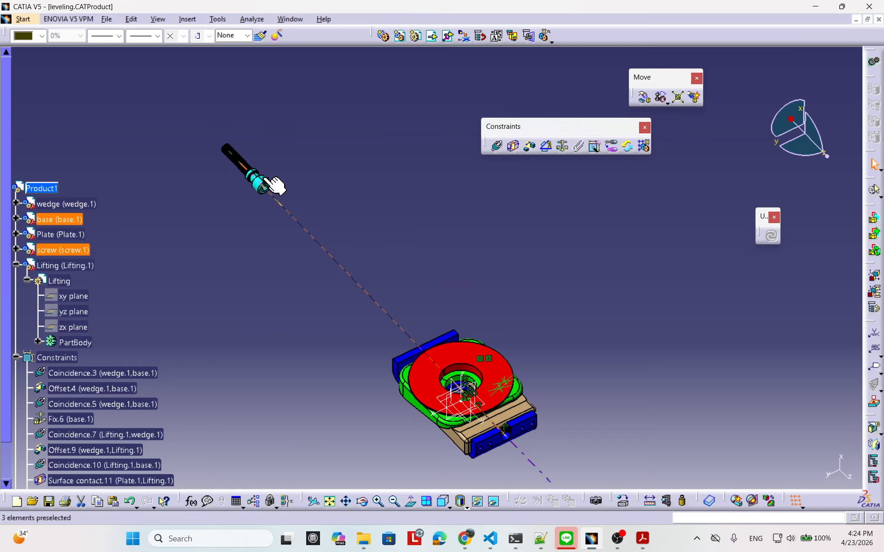
pyautogui.moveTo(484, 318); pyautogui.dragTo(432, 231, button='middle')
pyautogui.moveTo(552, 321); pyautogui.dragTo(488, 289, button='middle')
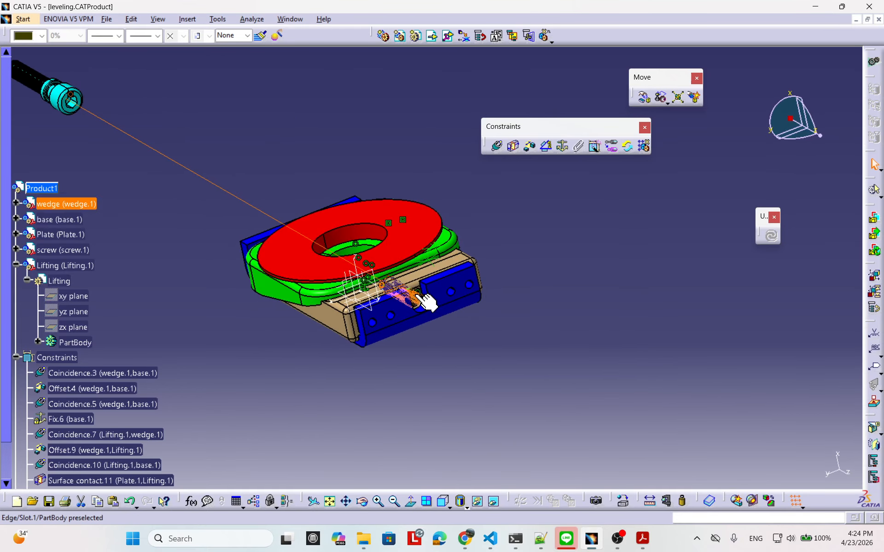
pyautogui.moveTo(419, 297); pyautogui.dragTo(479, 345, button='middle')
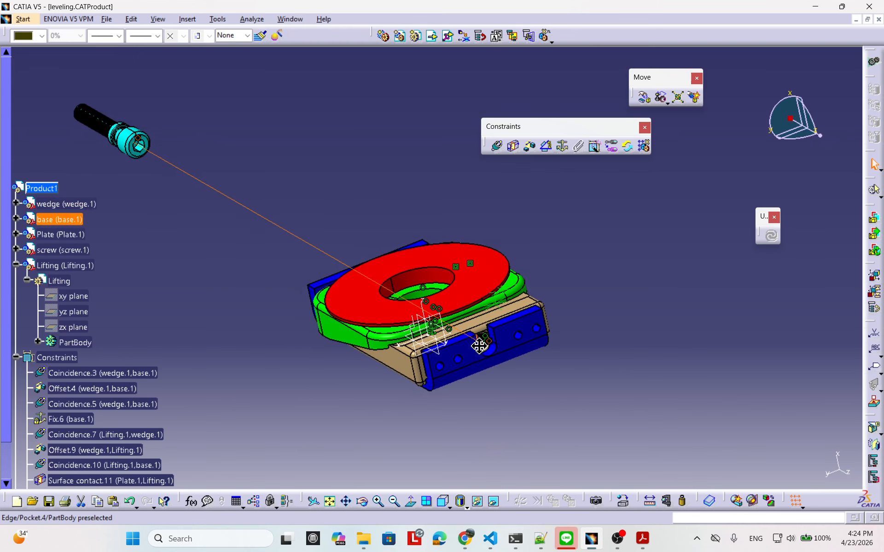
pyautogui.click(486, 347)
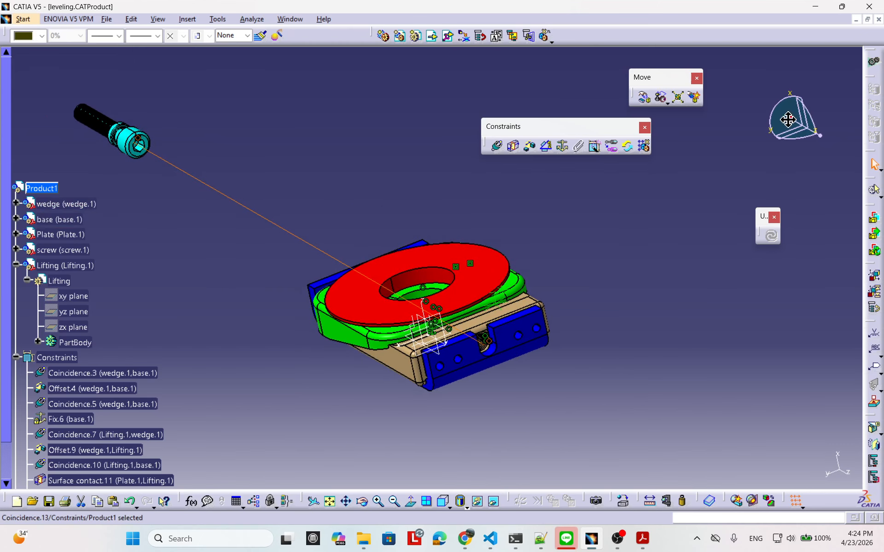
pyautogui.click(136, 140)
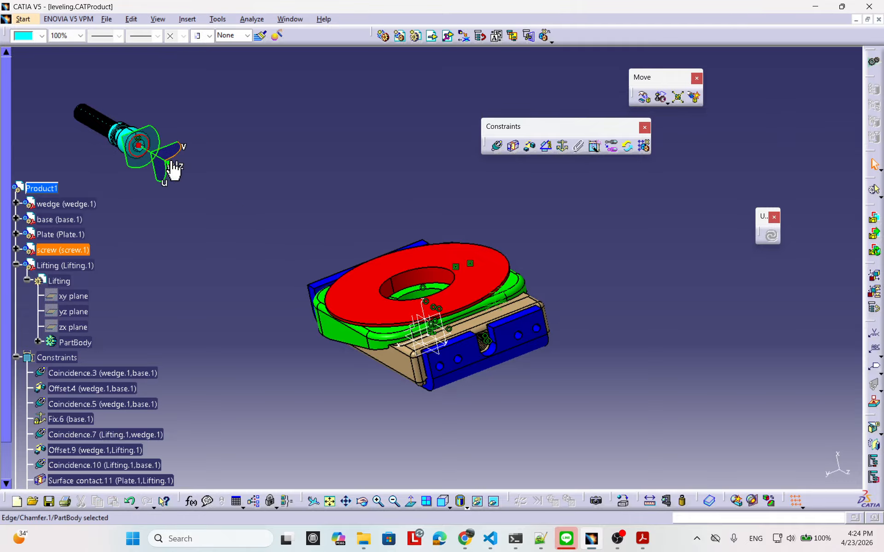
pyautogui.moveTo(159, 162); pyautogui.dragTo(588, 410)
pyautogui.click(651, 400)
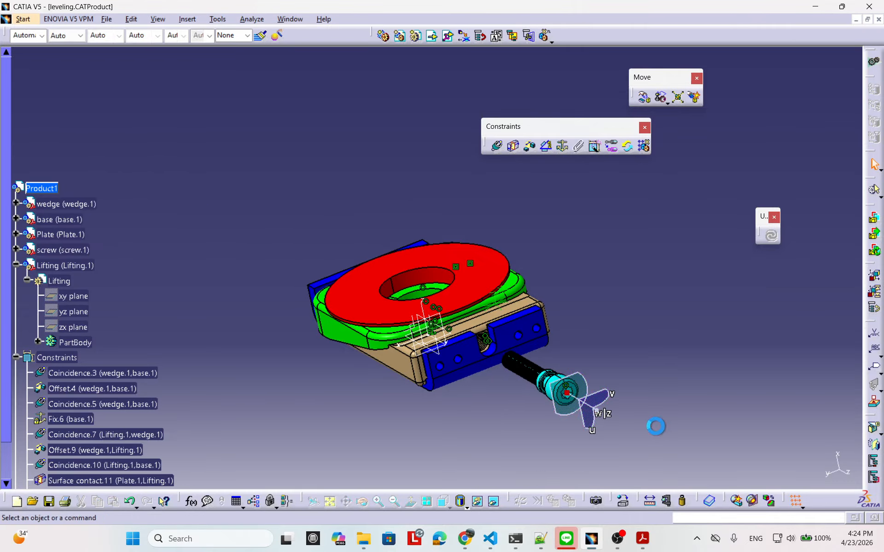
pyautogui.click(670, 548)
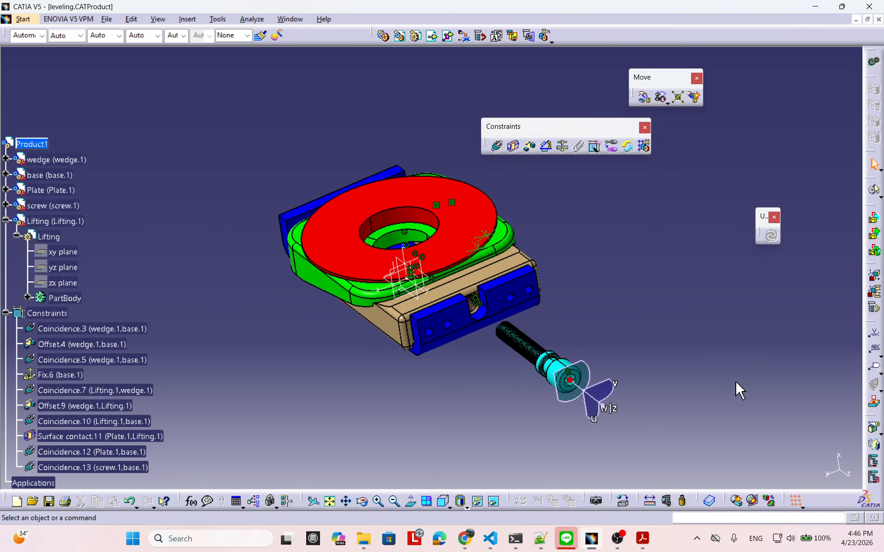
# Step: Examine the screw's thread and collar against the slot in the base and the threaded hole in the wedge
pyautogui.moveTo(430, 361); pyautogui.dragTo(423, 296, button='middle')
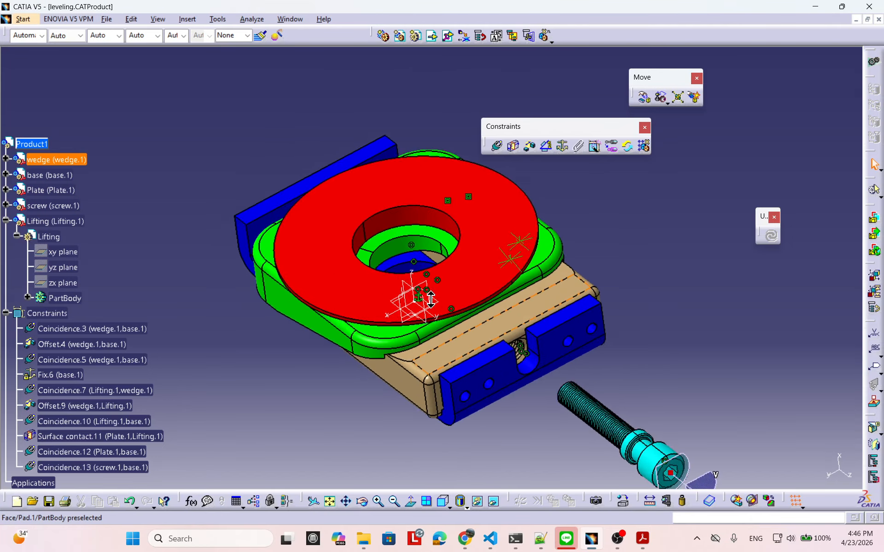
pyautogui.moveTo(554, 351); pyautogui.dragTo(437, 306, button='middle')
pyautogui.scroll(1, 452, 237)
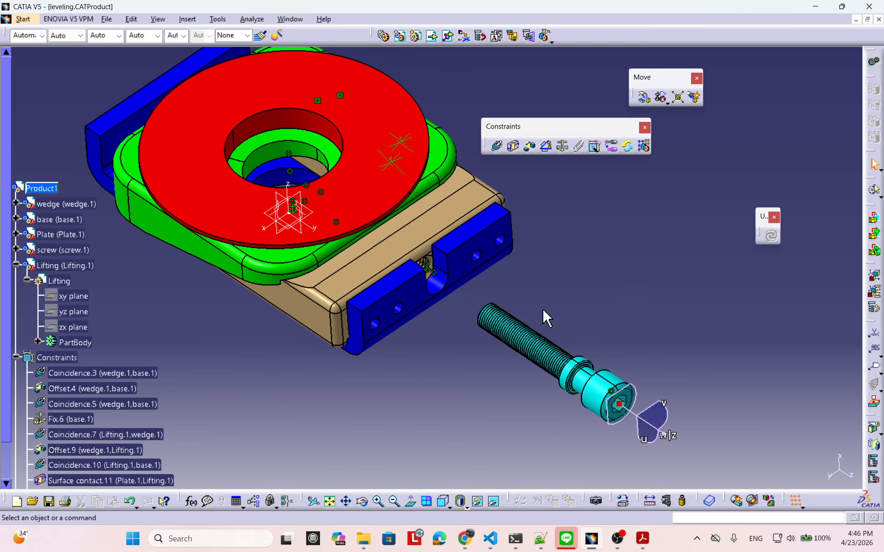
pyautogui.scroll(3, 552, 313)
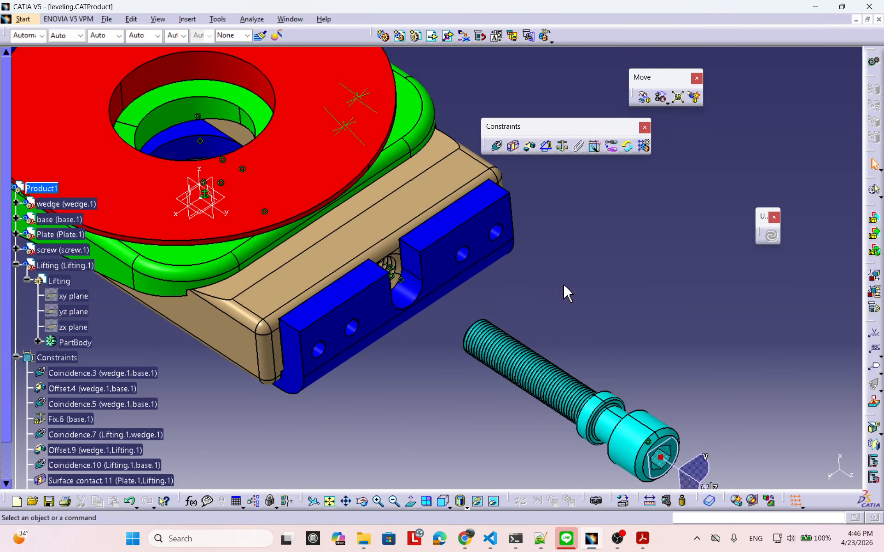
pyautogui.moveTo(523, 273); pyautogui.dragTo(485, 277, button='middle')
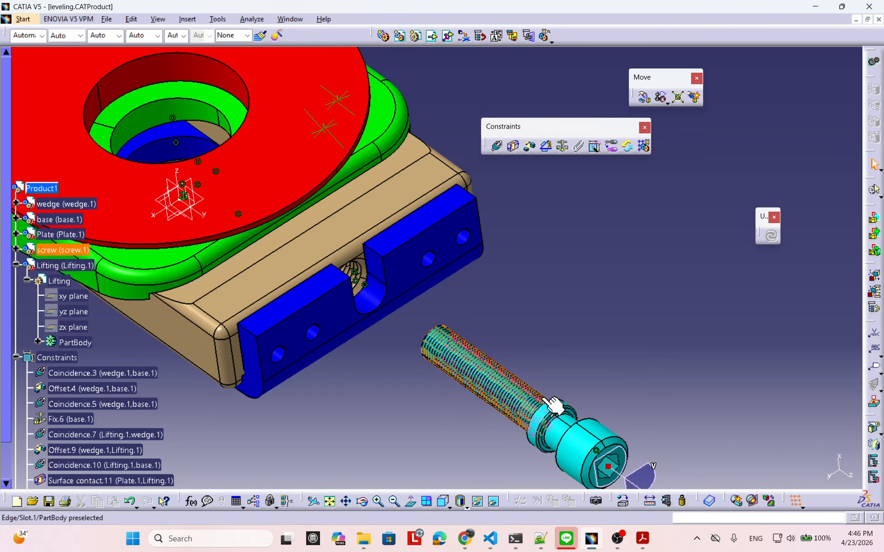
pyautogui.moveTo(381, 385); pyautogui.dragTo(420, 394, button='middle')
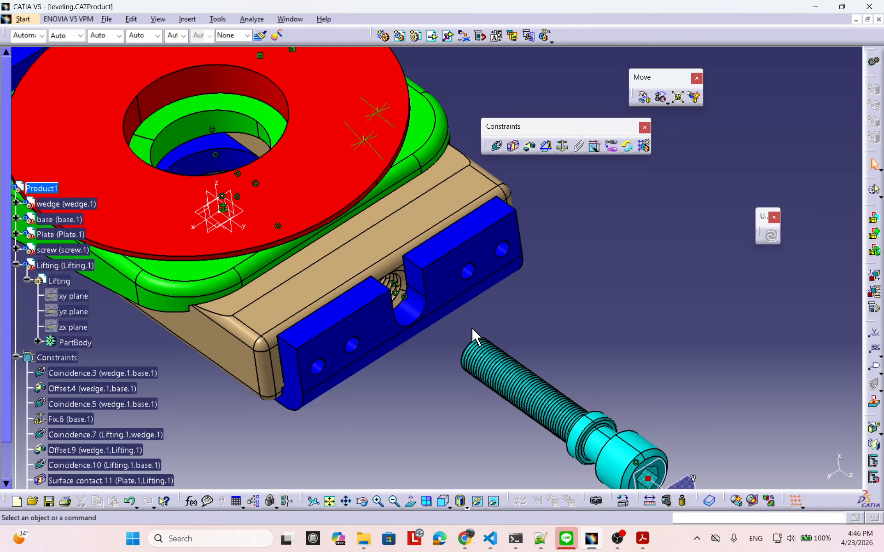
pyautogui.moveTo(627, 440); pyautogui.dragTo(582, 360, button='middle')
pyautogui.moveTo(415, 264); pyautogui.dragTo(443, 274, button='middle')
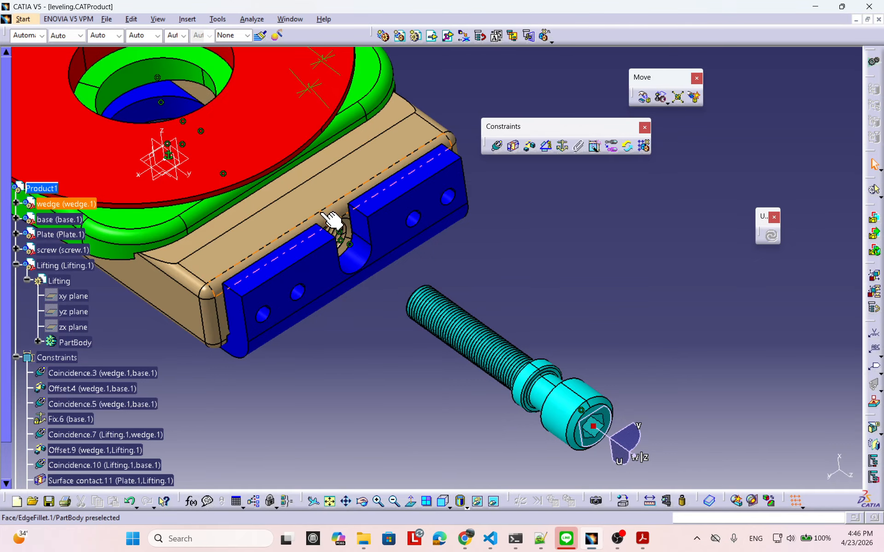
pyautogui.moveTo(223, 184); pyautogui.dragTo(285, 306, button='middle')
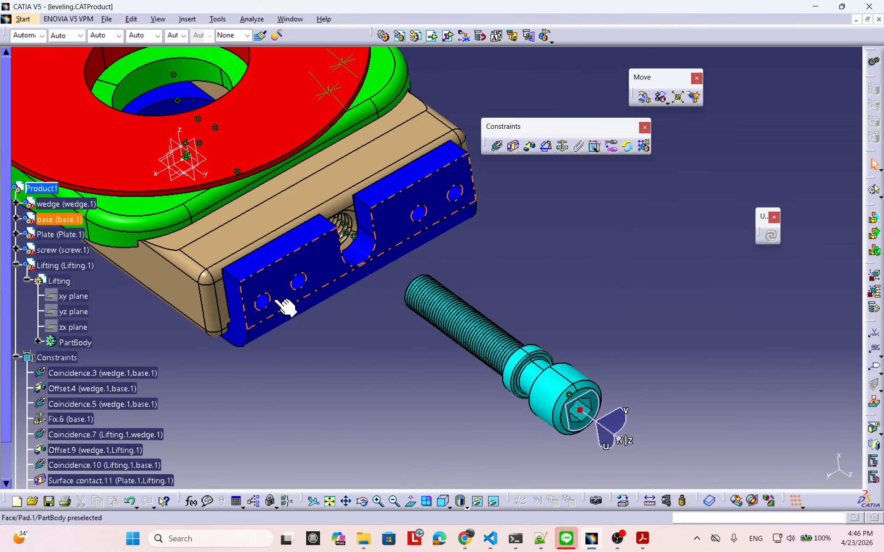
pyautogui.moveTo(415, 359); pyautogui.dragTo(433, 334, button='middle')
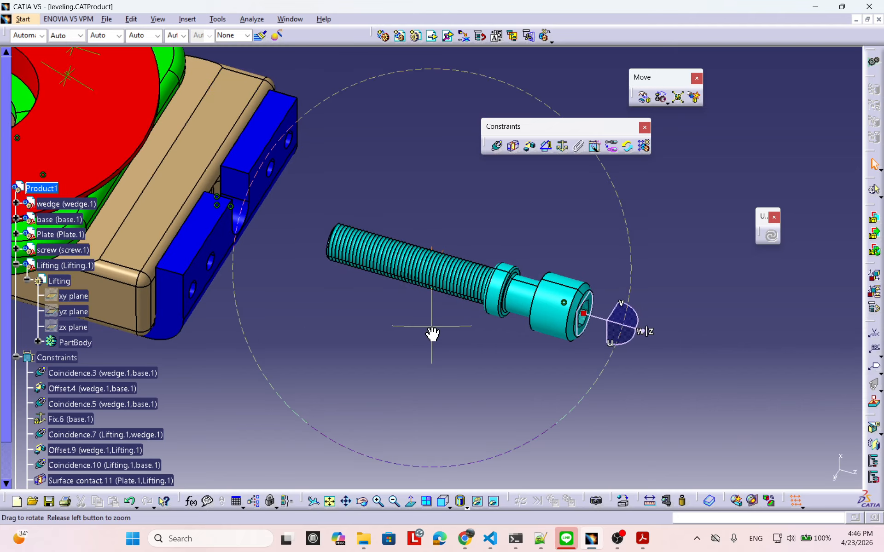
pyautogui.moveTo(519, 323); pyautogui.dragTo(528, 282, button='middle')
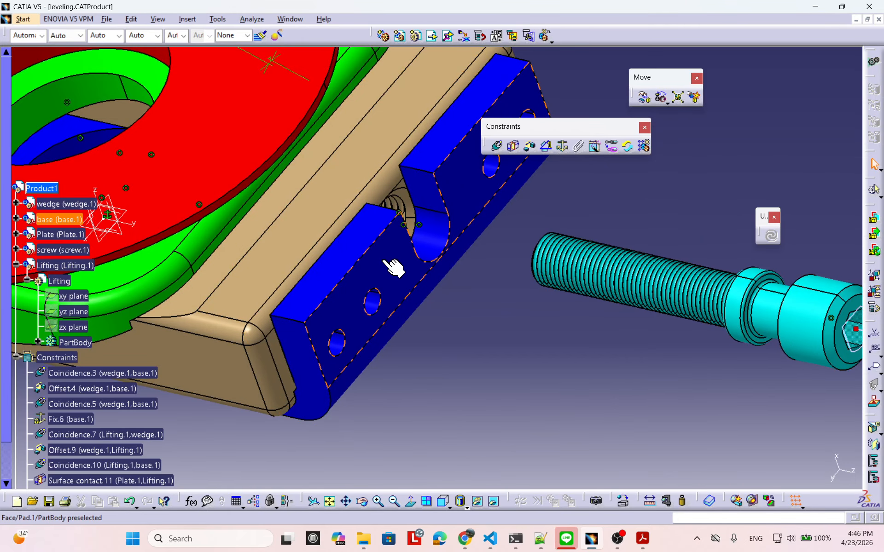
pyautogui.moveTo(313, 267); pyautogui.dragTo(806, 306, button='middle')
pyautogui.moveTo(413, 272); pyautogui.dragTo(345, 236, button='middle')
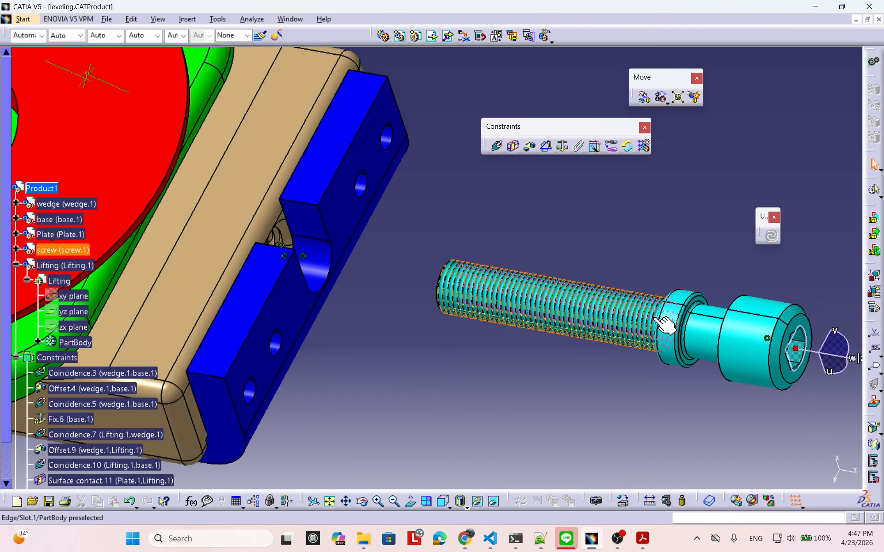
pyautogui.keyDown('ctrl'); pyautogui.moveTo(613, 328); pyautogui.dragTo(560, 272, button='middle'); pyautogui.keyUp('ctrl')
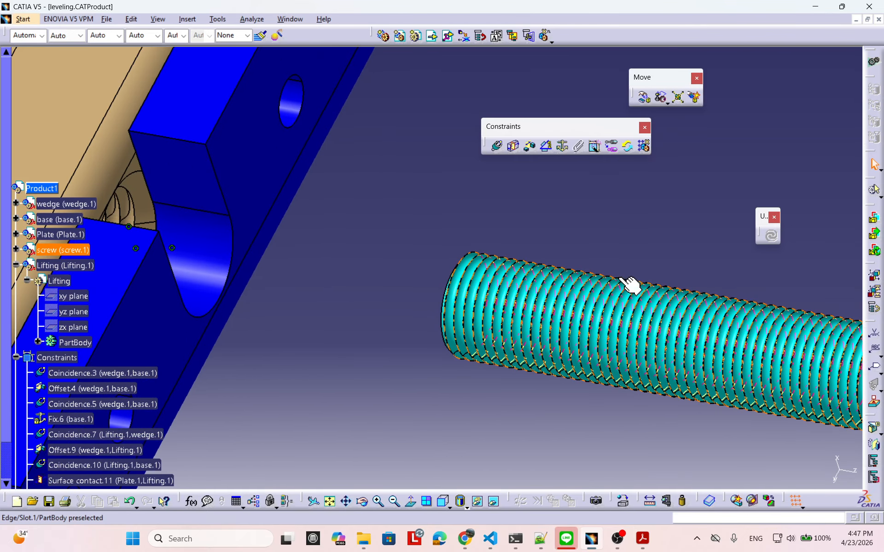
pyautogui.keyDown('ctrl'); pyautogui.moveTo(649, 297); pyautogui.dragTo(630, 336, button='middle'); pyautogui.keyUp('ctrl')
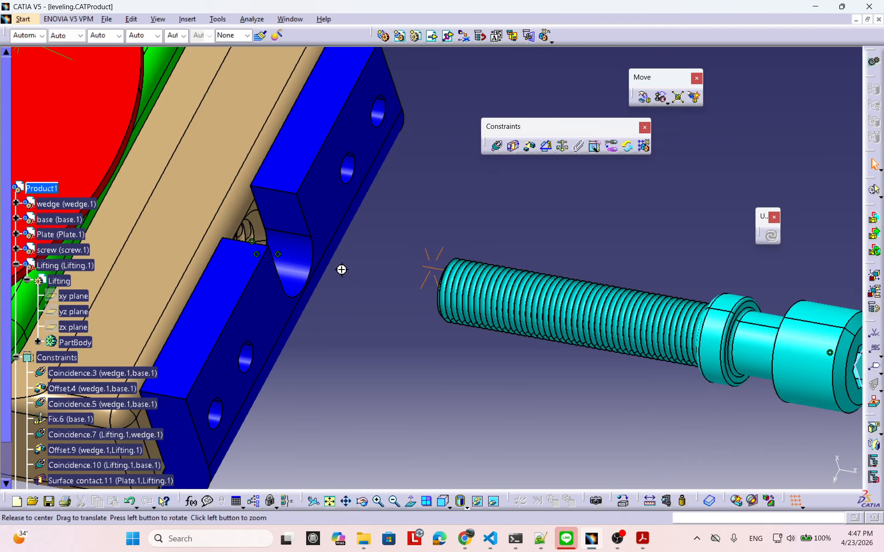
pyautogui.moveTo(341, 270); pyautogui.dragTo(360, 267, button='middle')
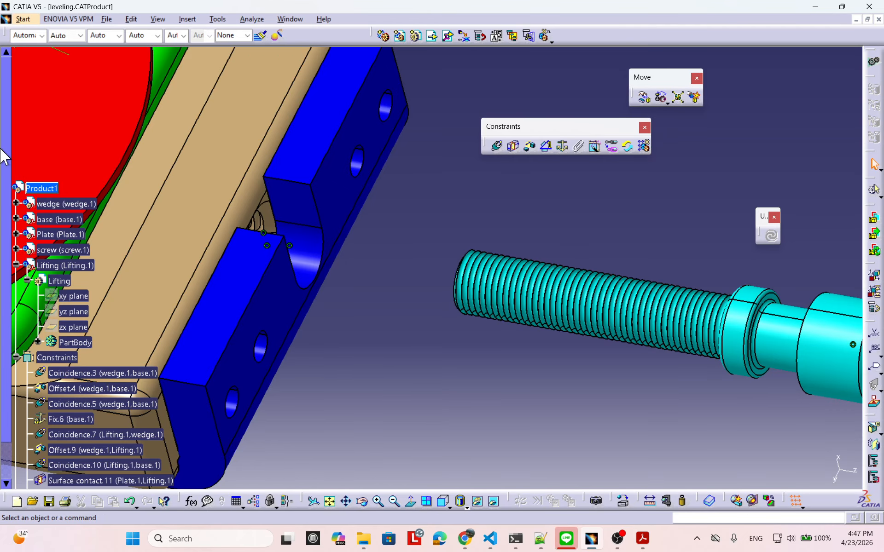
pyautogui.moveTo(379, 264)
pyautogui.mouseDown(button='middle')
pyautogui.moveTo(221, 287)
pyautogui.moveTo(343, 262)
pyautogui.moveTo(263, 247)
pyautogui.moveTo(336, 268)
pyautogui.moveTo(315, 227)
pyautogui.mouseUp(button='middle')
pyautogui.middleClick(331, 233)
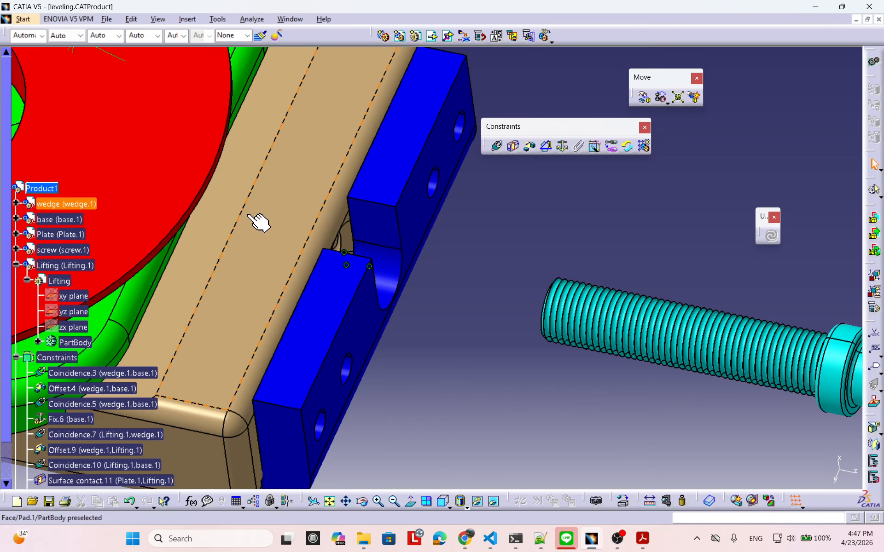
pyautogui.moveTo(511, 274)
pyautogui.mouseDown(button='middle')
pyautogui.moveTo(473, 263)
pyautogui.moveTo(390, 280)
pyautogui.moveTo(361, 298)
pyautogui.moveTo(430, 302)
pyautogui.moveTo(446, 276)
pyautogui.moveTo(449, 288)
pyautogui.moveTo(562, 278)
pyautogui.moveTo(374, 296)
pyautogui.moveTo(410, 276)
pyautogui.moveTo(440, 275)
pyautogui.moveTo(434, 306)
pyautogui.mouseUp(button='middle')
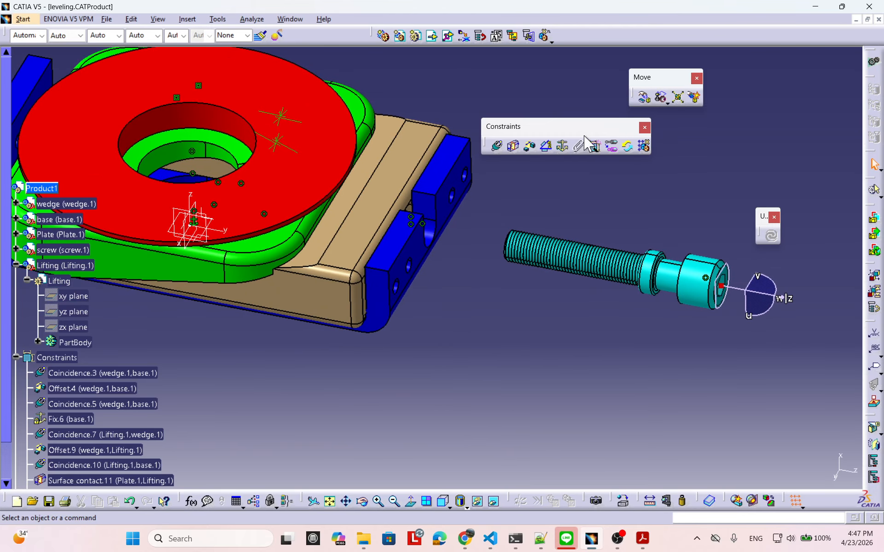
pyautogui.click(514, 147)
pyautogui.moveTo(498, 218); pyautogui.dragTo(279, 230, button='middle')
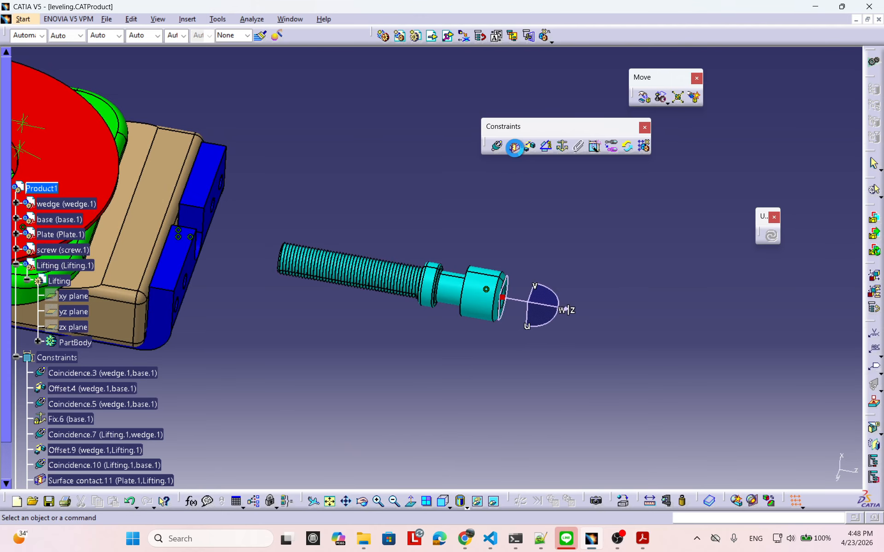
pyautogui.moveTo(514, 146)
pyautogui.mouseDown(button='middle')
pyautogui.moveTo(446, 189)
pyautogui.moveTo(521, 205)
pyautogui.moveTo(450, 199)
pyautogui.moveTo(507, 163)
pyautogui.mouseUp(button='middle')
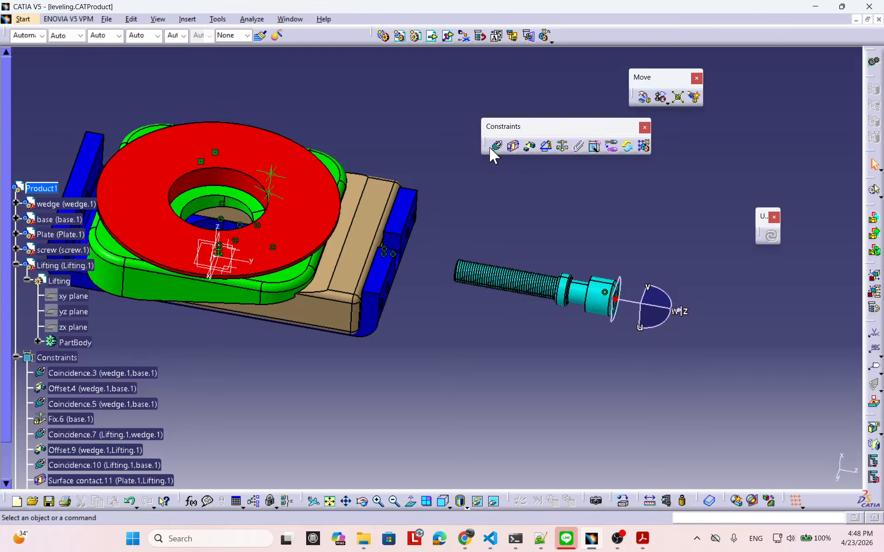
# Step: Create a coincidence constraint between the inner flat face of the screw's head and the outer face of the base's slotted end wall
pyautogui.click(496, 146)
pyautogui.moveTo(510, 276); pyautogui.dragTo(509, 302, button='middle')
pyautogui.moveTo(506, 338); pyautogui.dragTo(638, 327, button='middle')
pyautogui.moveTo(570, 331); pyautogui.dragTo(554, 331, button='middle')
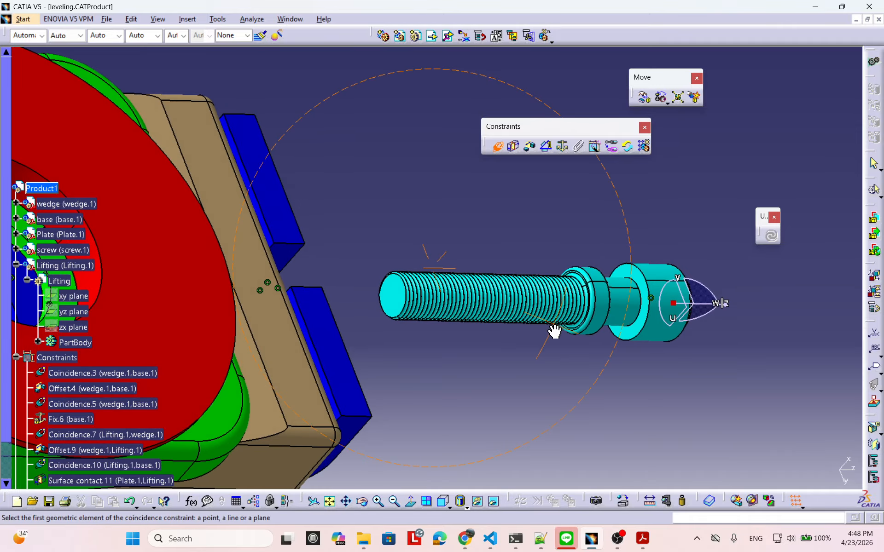
pyautogui.click(642, 280)
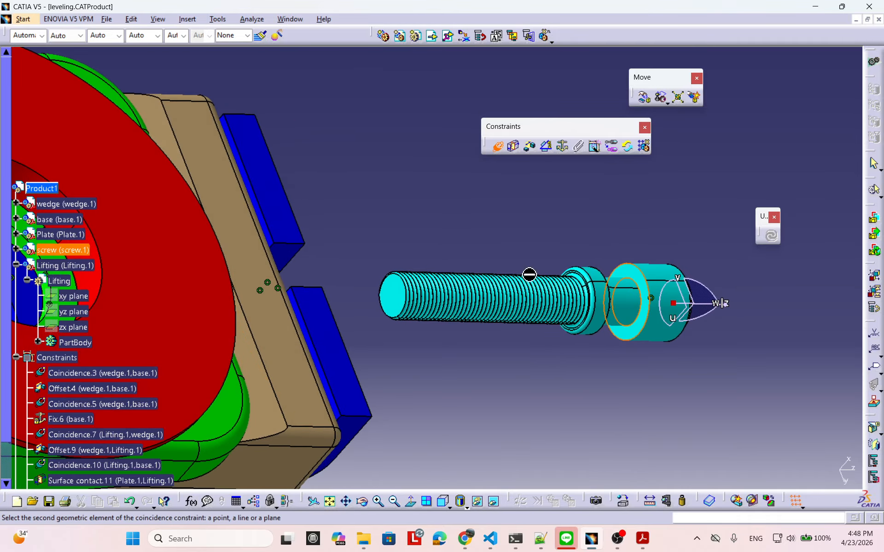
pyautogui.moveTo(528, 274); pyautogui.dragTo(349, 265, button='middle')
pyautogui.click(331, 240)
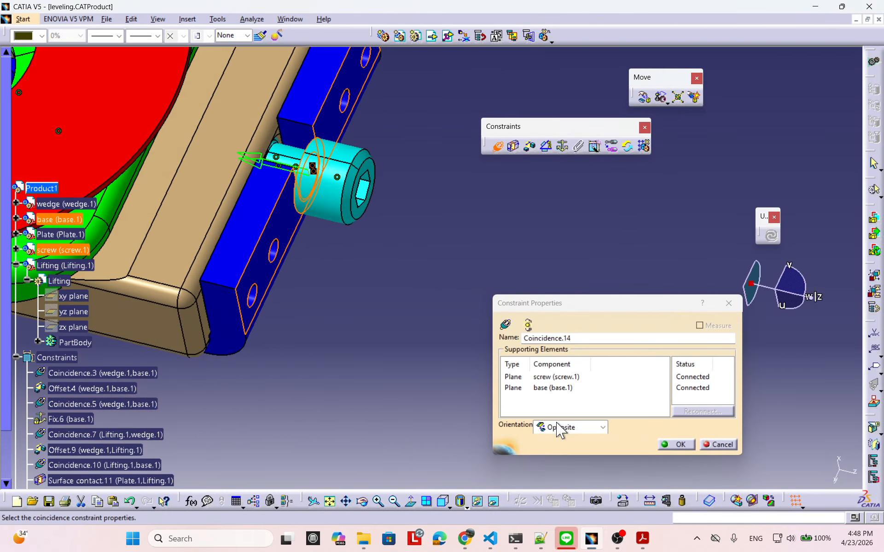
# Step: Try the Same orientation for the coincidence between the screw's head and the base's end wall
pyautogui.moveTo(577, 304); pyautogui.dragTo(544, 189)
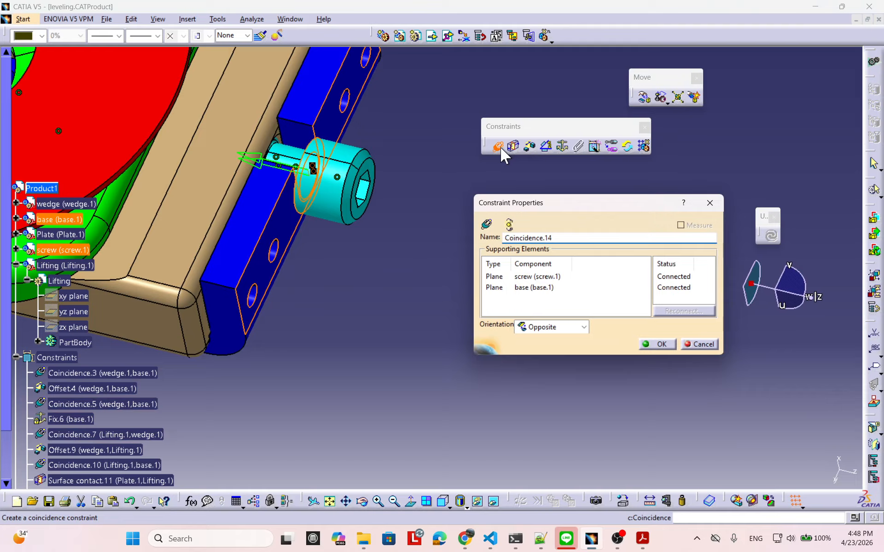
pyautogui.click(558, 327)
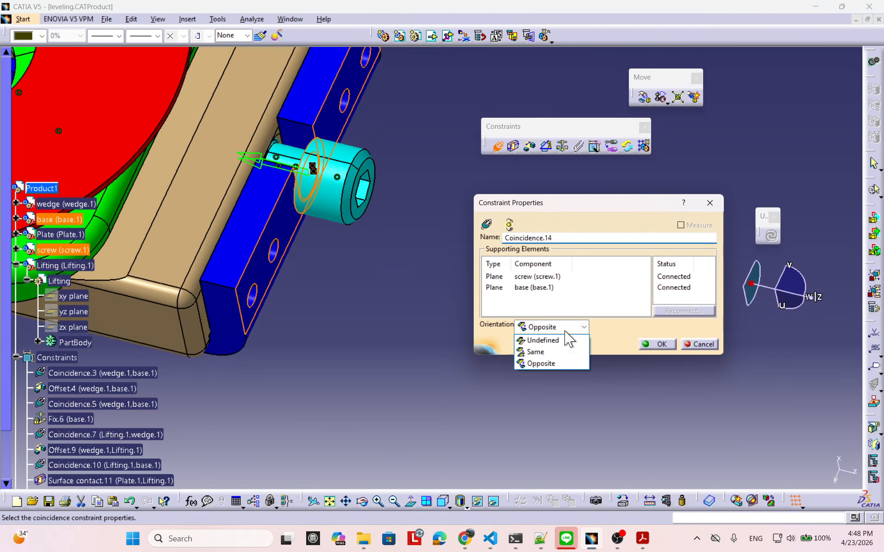
pyautogui.click(552, 352)
pyautogui.moveTo(450, 252); pyautogui.dragTo(405, 308, button='middle')
pyautogui.moveTo(460, 331); pyautogui.dragTo(375, 324, button='middle')
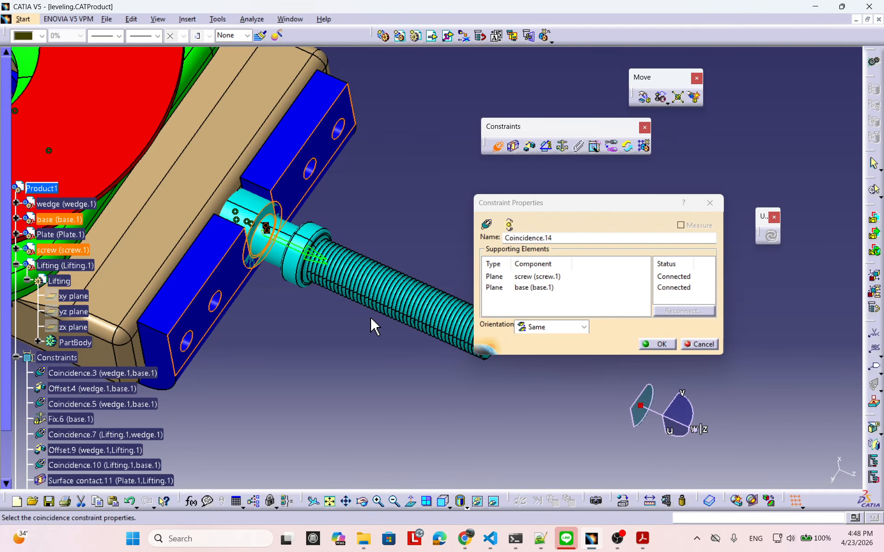
# Step: Set the head-to-wall coincidence orientation to Opposite and accept the constraint
pyautogui.click(523, 328)
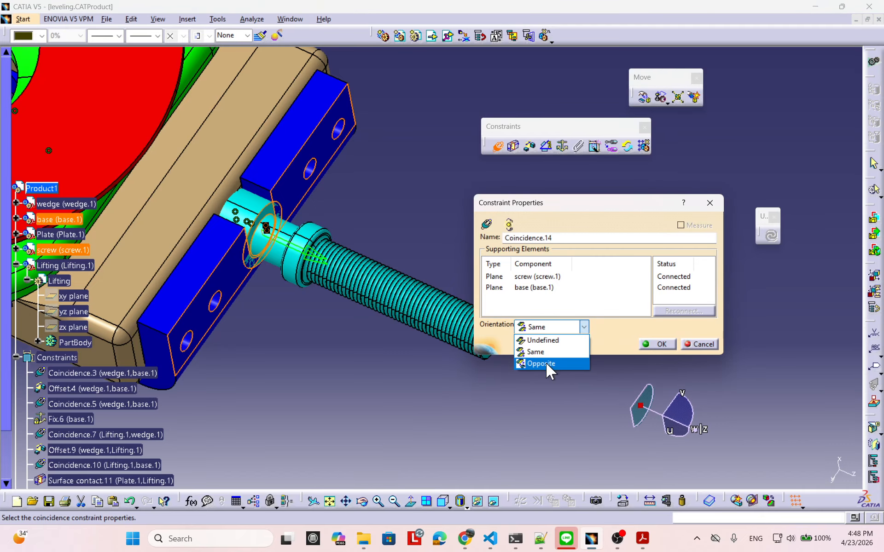
pyautogui.click(547, 368)
pyautogui.moveTo(374, 316)
pyautogui.mouseDown(button='middle')
pyautogui.moveTo(371, 325)
pyautogui.moveTo(386, 321)
pyautogui.mouseUp(button='middle')
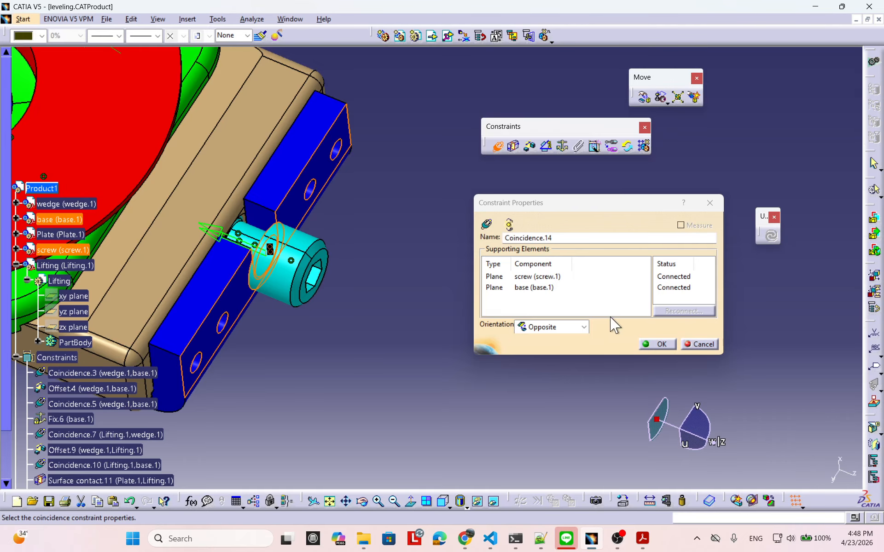
pyautogui.click(657, 344)
pyautogui.moveTo(430, 265); pyautogui.dragTo(369, 306, button='middle')
pyautogui.moveTo(479, 268); pyautogui.dragTo(505, 258, button='middle')
pyautogui.moveTo(575, 132); pyautogui.dragTo(544, 90)
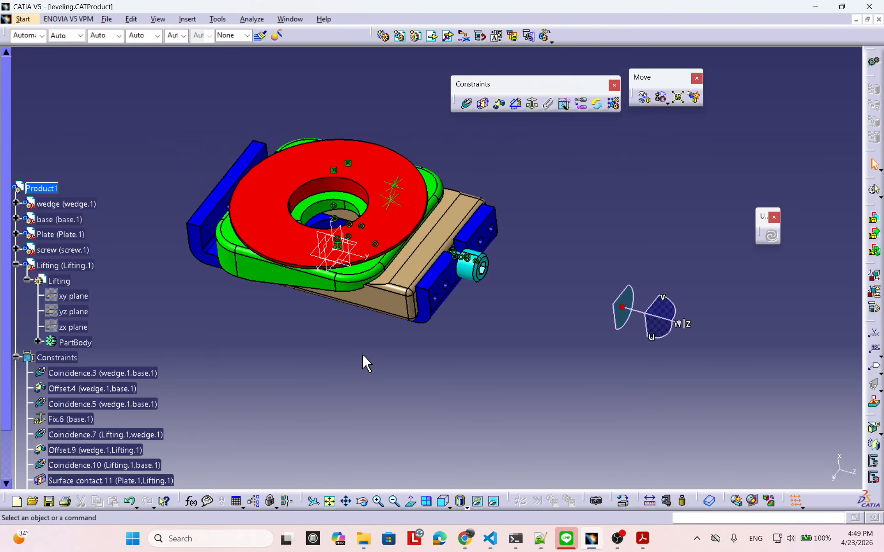
# Step: Explode the whole product in 3D at all levels, and update the constraints to bring the parts back together
pyautogui.click(677, 98)
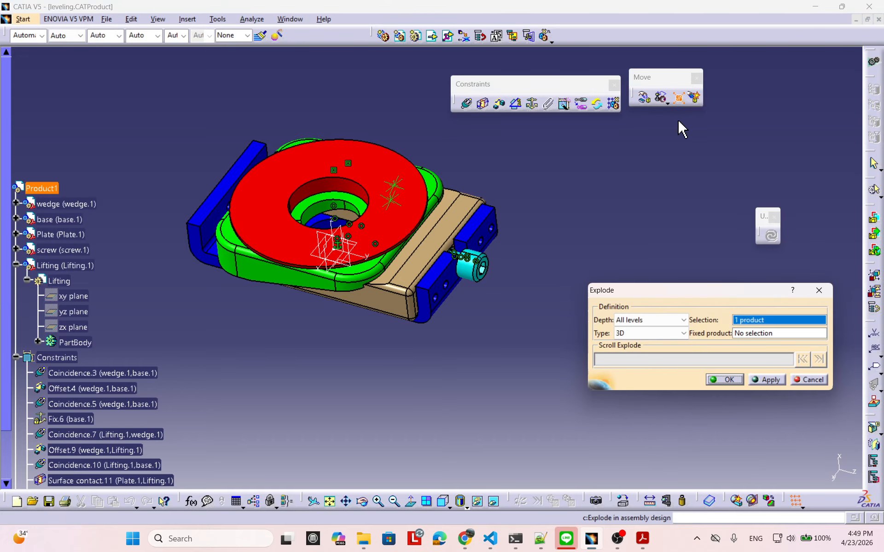
pyautogui.click(768, 380)
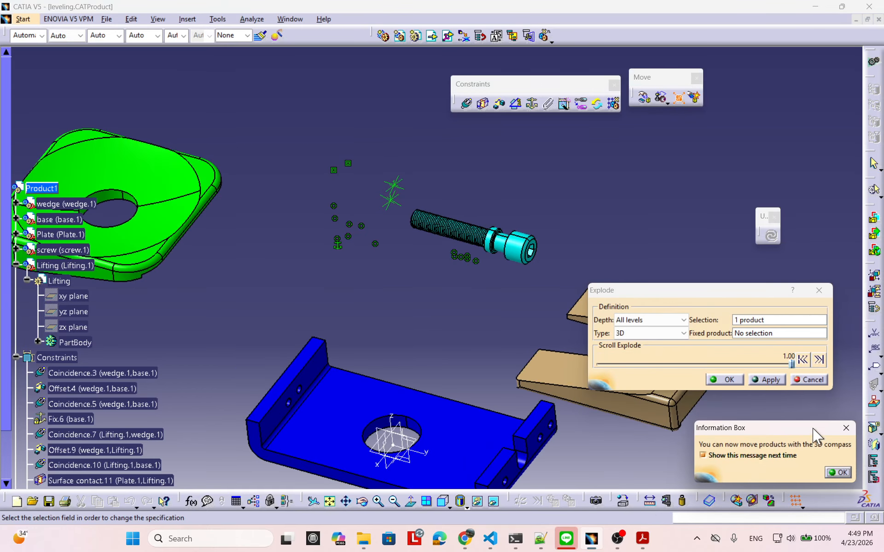
pyautogui.click(834, 472)
pyautogui.click(725, 378)
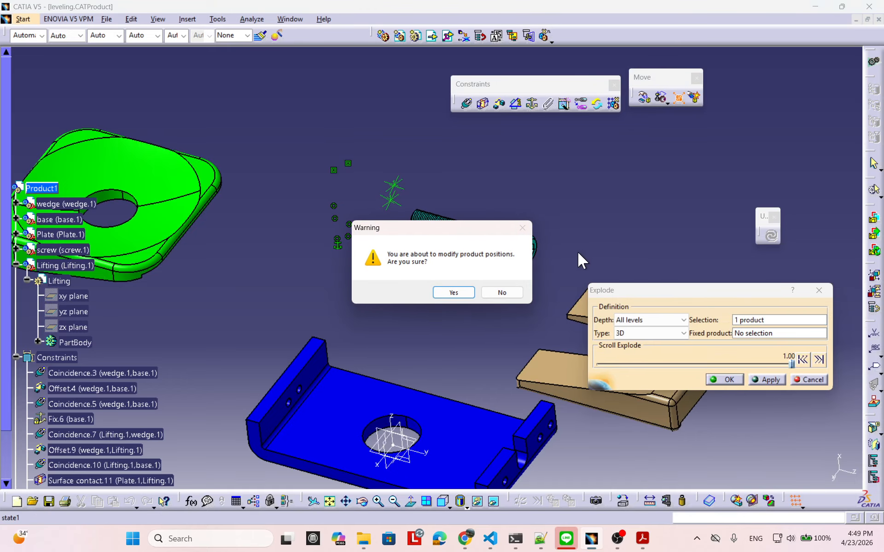
pyautogui.click(453, 293)
pyautogui.moveTo(454, 282); pyautogui.dragTo(741, 269, button='middle')
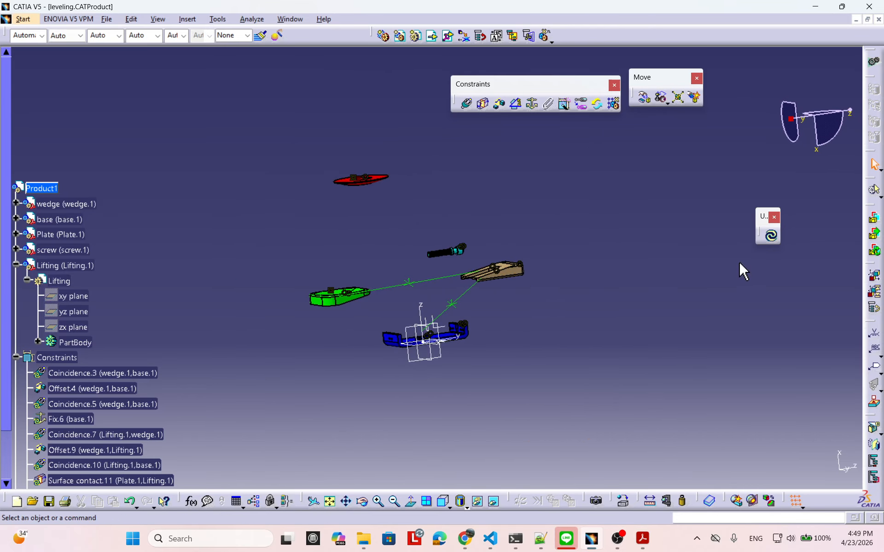
pyautogui.click(773, 238)
pyautogui.moveTo(755, 255); pyautogui.dragTo(374, 279, button='middle')
# Step: Hide the whole Constraints group of the assembly
pyautogui.moveTo(18, 305); pyautogui.dragTo(31, 145)
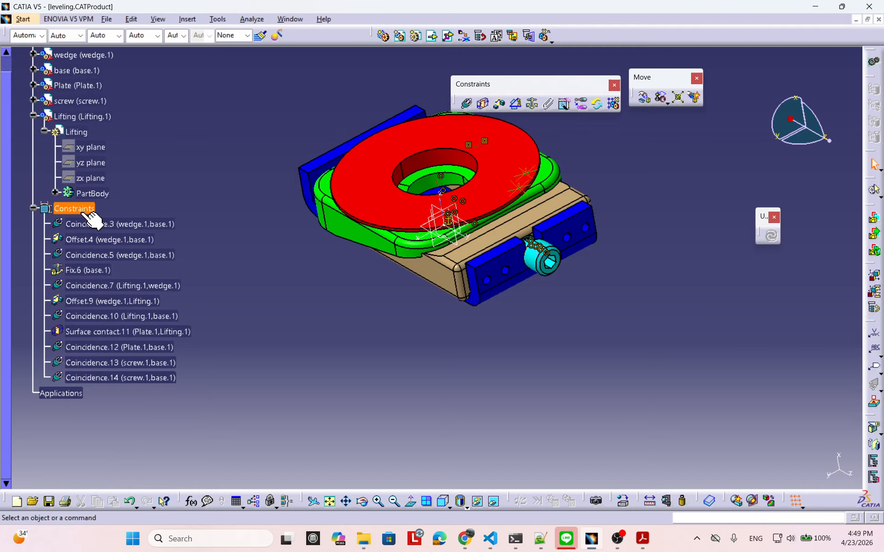
pyautogui.moveTo(525, 227); pyautogui.dragTo(534, 277, button='middle')
pyautogui.moveTo(564, 315); pyautogui.dragTo(590, 347, button='middle')
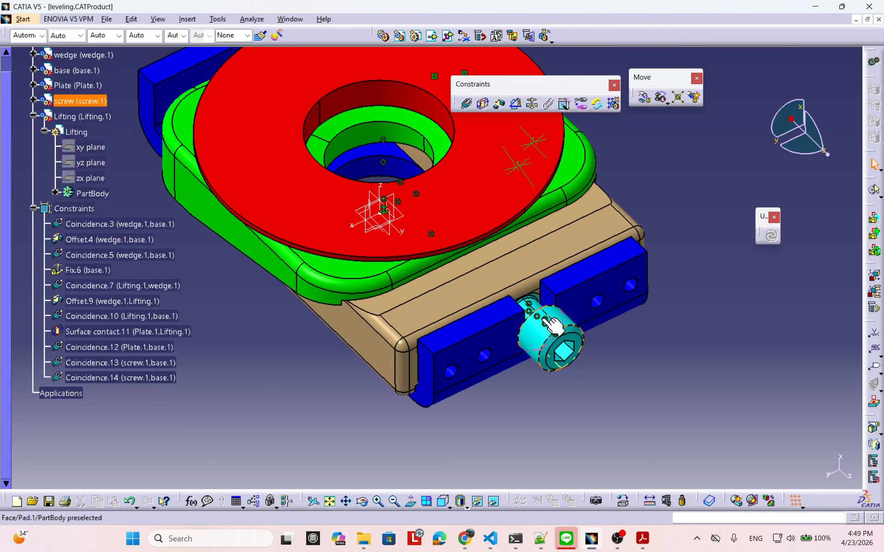
pyautogui.moveTo(473, 201); pyautogui.dragTo(364, 269, button='middle')
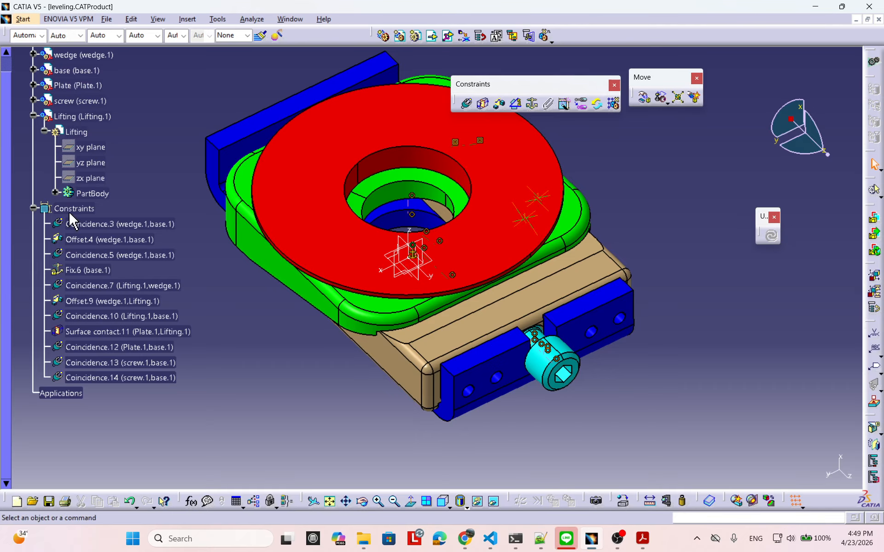
pyautogui.rightClick(62, 209)
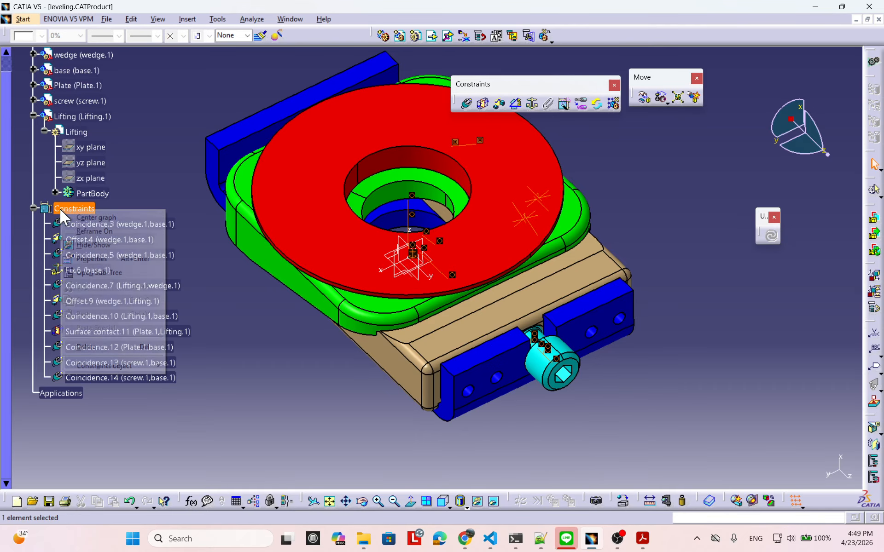
pyautogui.click(79, 245)
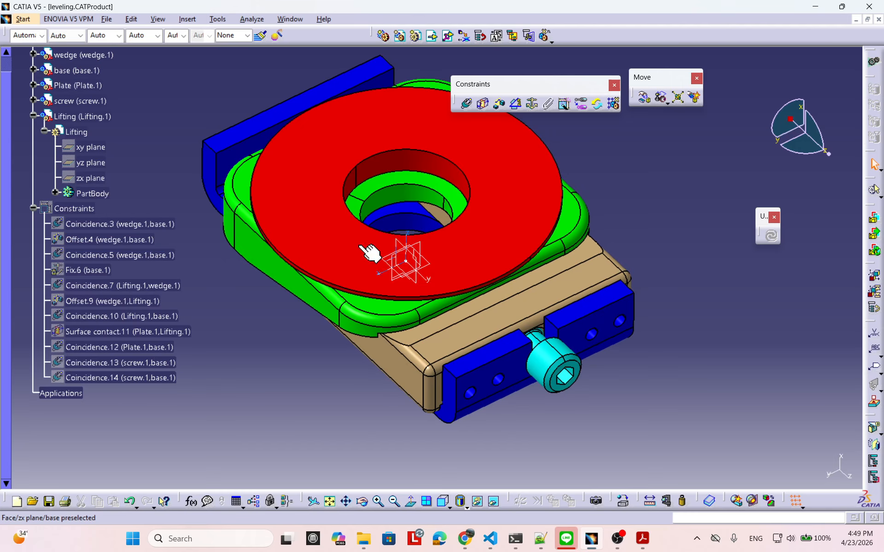
# Step: Hide the base part's xy, yz and zx planes
pyautogui.scroll(2, 79, 153)
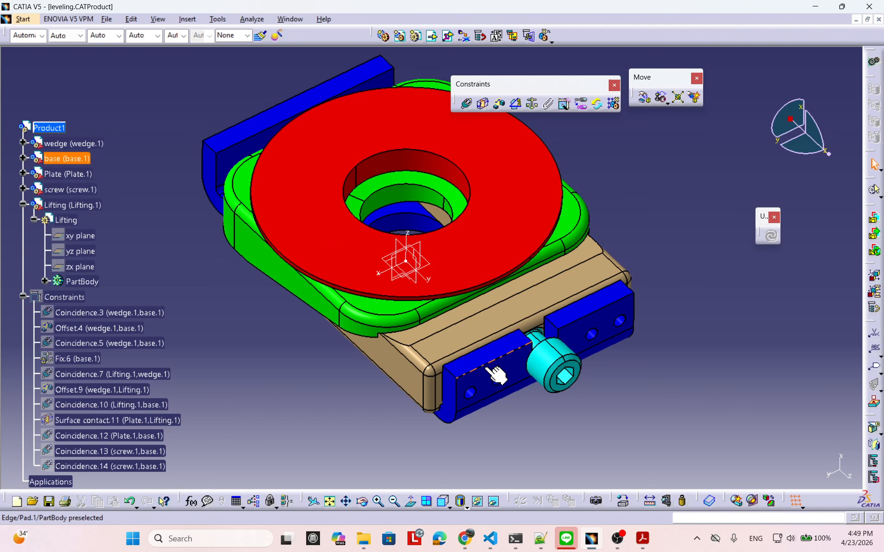
pyautogui.click(22, 158)
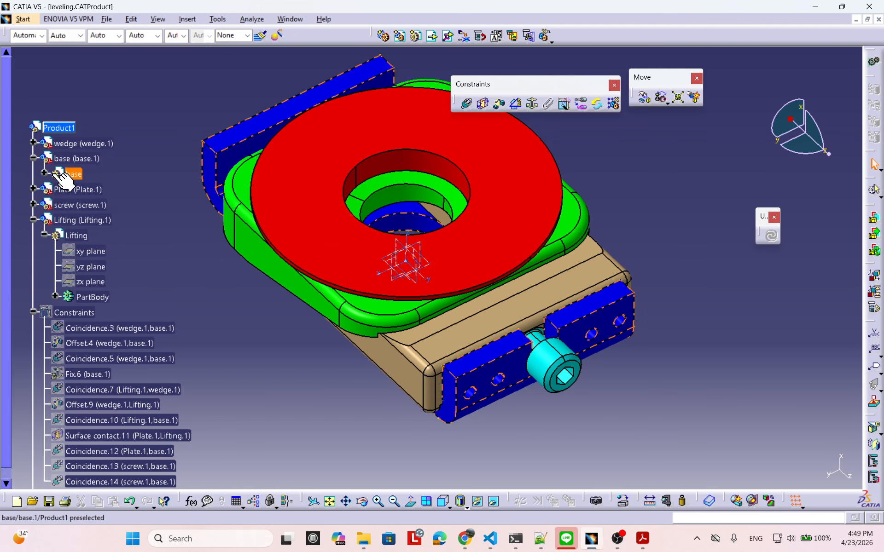
pyautogui.click(44, 174)
pyautogui.click(94, 190)
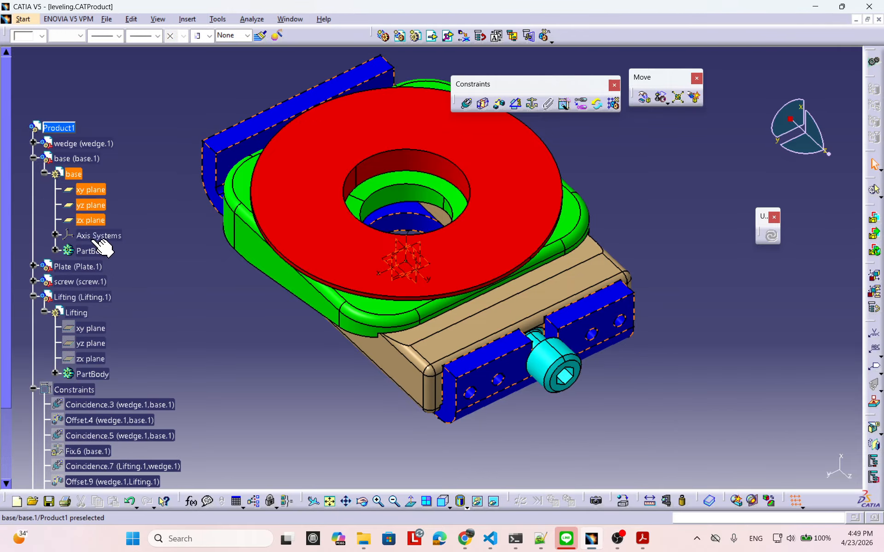
pyautogui.keyDown('shift'); pyautogui.click(95, 220); pyautogui.keyUp('shift')
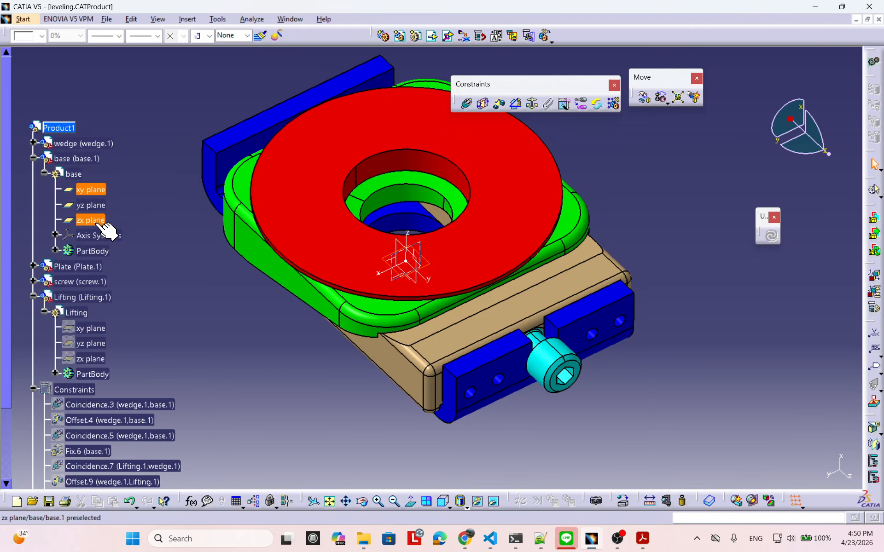
pyautogui.rightClick(95, 222)
pyautogui.click(129, 258)
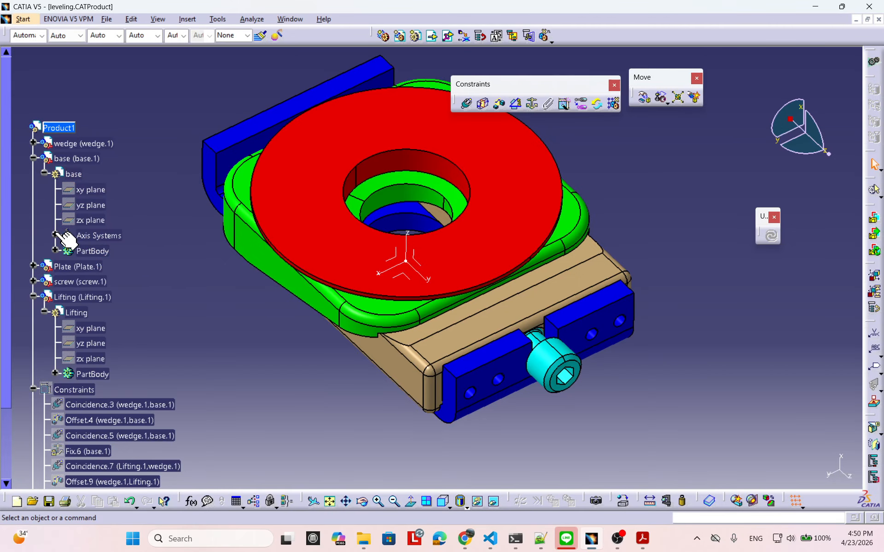
# Step: Hide Axis System.1 of the base part
pyautogui.click(55, 234)
pyautogui.rightClick(118, 252)
pyautogui.click(146, 289)
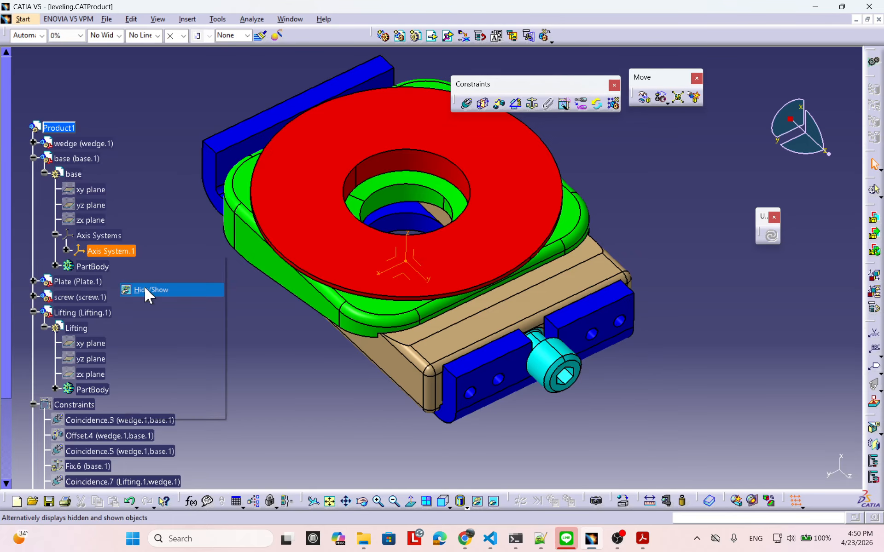
pyautogui.moveTo(494, 264); pyautogui.dragTo(462, 299, button='middle')
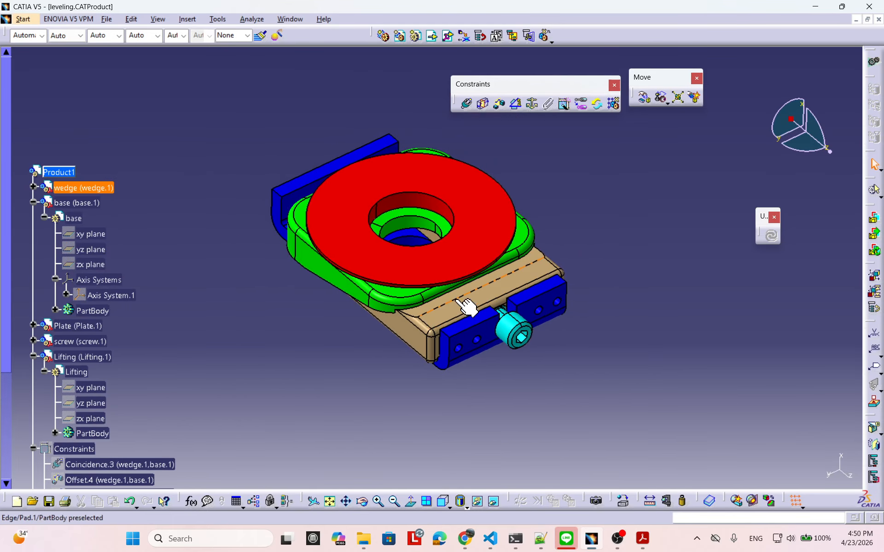
pyautogui.scroll(-1, 462, 299)
# Step: Use Save Management to save the modified leveling.CATProduct and base.CATPart in their existing location
pyautogui.click(106, 20)
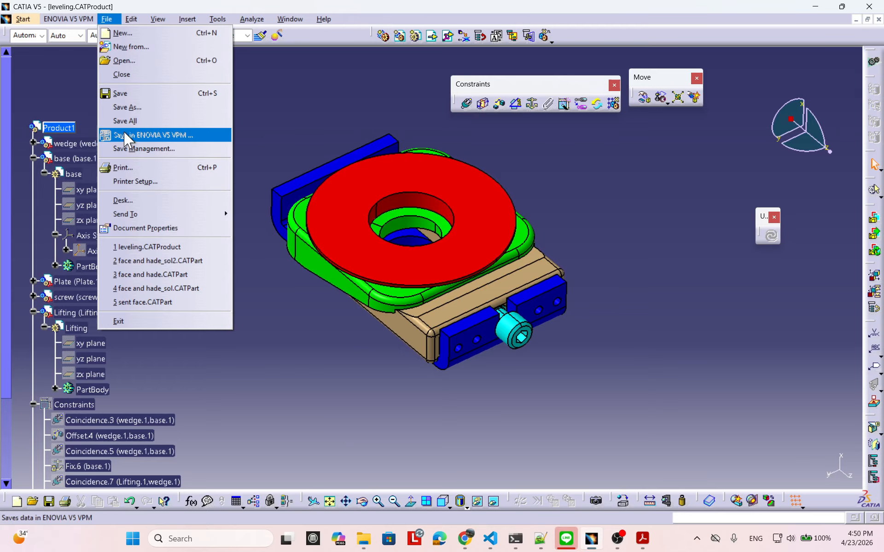
pyautogui.click(126, 148)
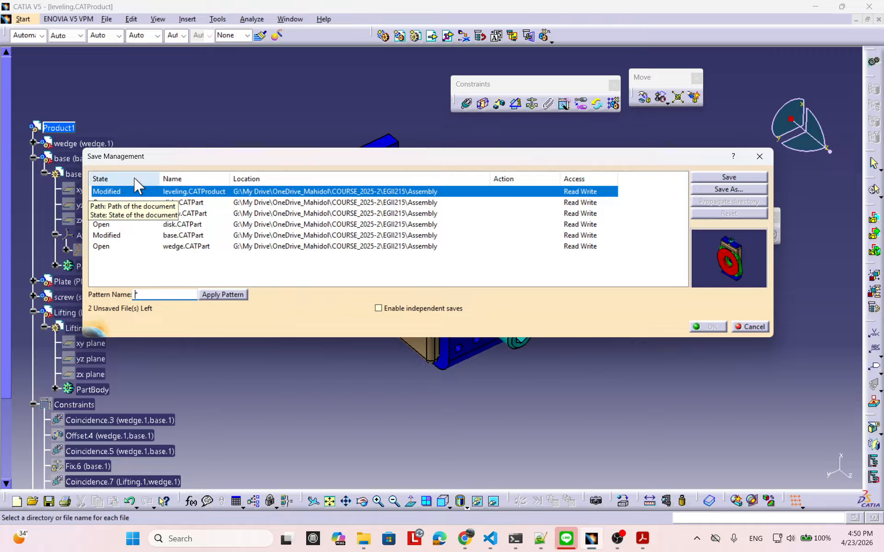
pyautogui.click(113, 235)
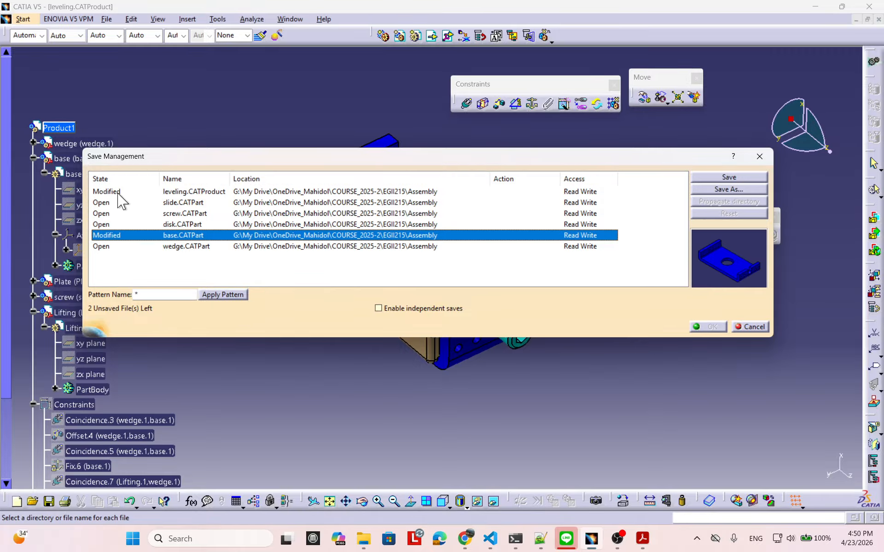
pyautogui.click(163, 192)
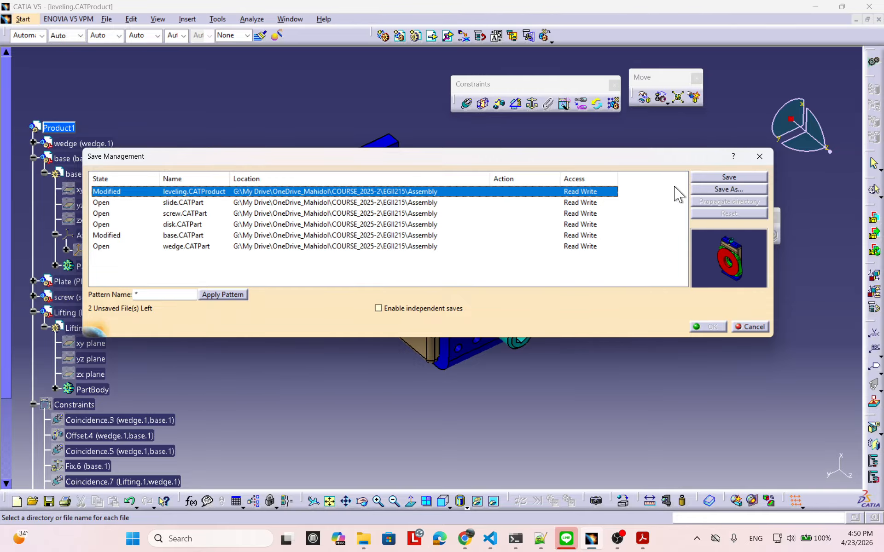
pyautogui.click(726, 178)
pyautogui.click(118, 235)
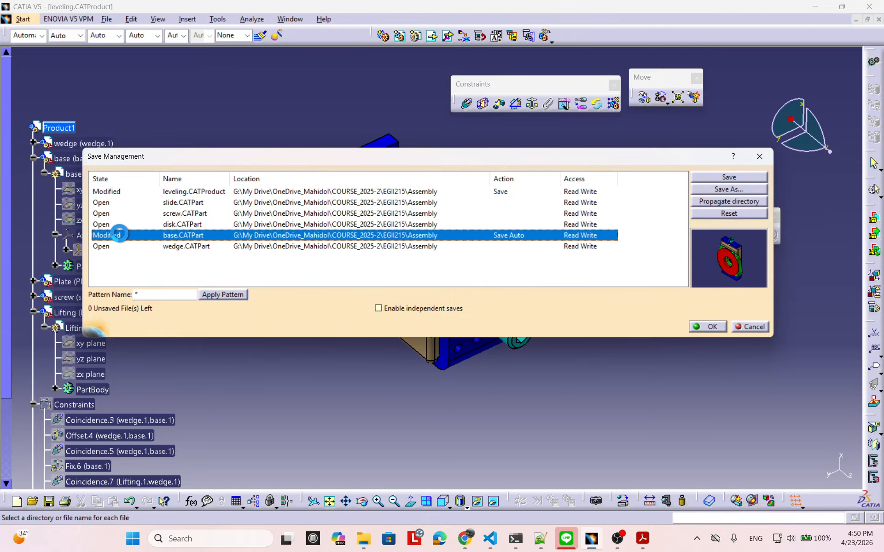
pyautogui.click(728, 179)
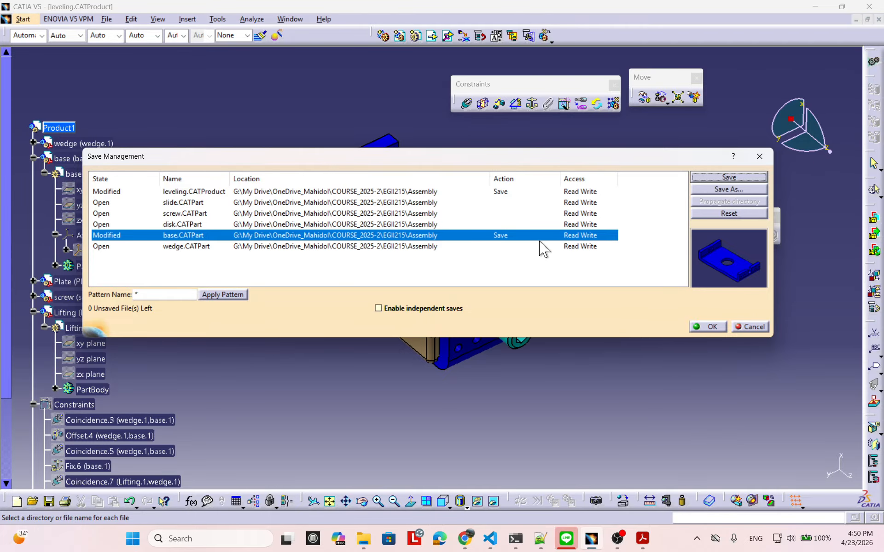
pyautogui.click(707, 328)
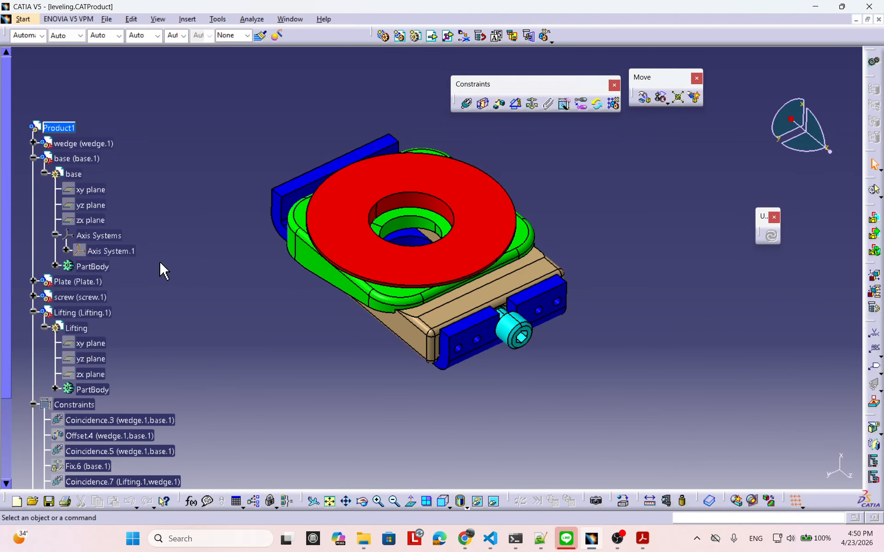
pyautogui.moveTo(162, 271); pyautogui.dragTo(164, 230, button='middle')
pyautogui.moveTo(33, 229); pyautogui.dragTo(23, 155)
pyautogui.moveTo(405, 296)
pyautogui.mouseDown(button='middle')
pyautogui.moveTo(526, 312)
pyautogui.moveTo(414, 282)
pyautogui.mouseUp(button='middle')
pyautogui.moveTo(548, 381); pyautogui.dragTo(574, 336, button='middle')
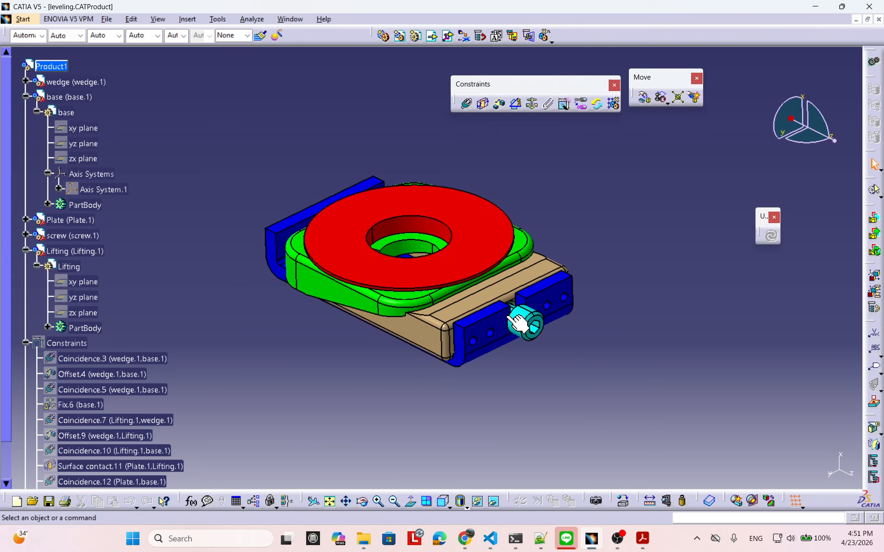
pyautogui.moveTo(415, 350); pyautogui.dragTo(437, 341, button='middle')
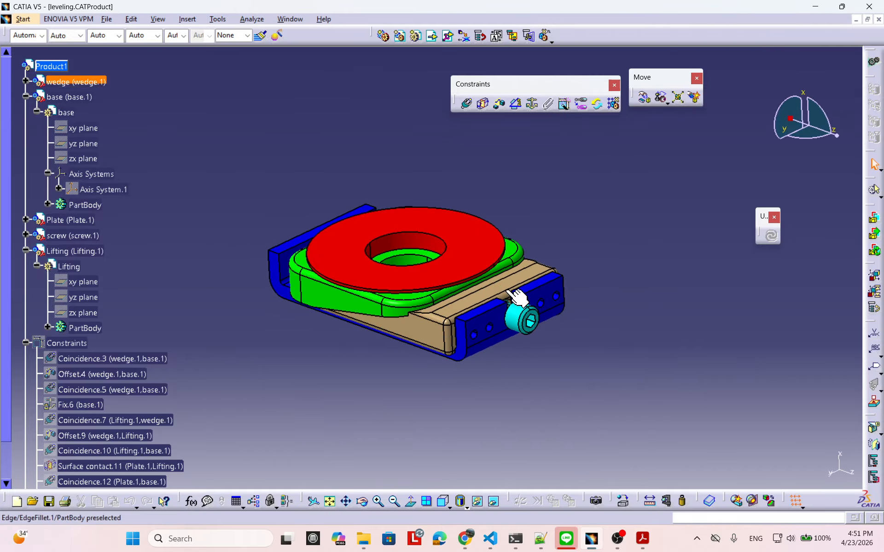
pyautogui.moveTo(526, 366); pyautogui.dragTo(490, 387, button='middle')
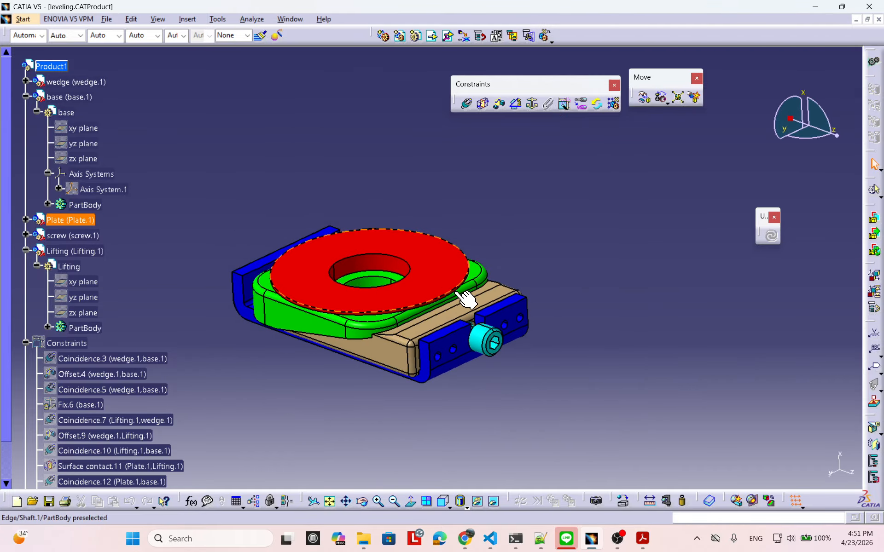